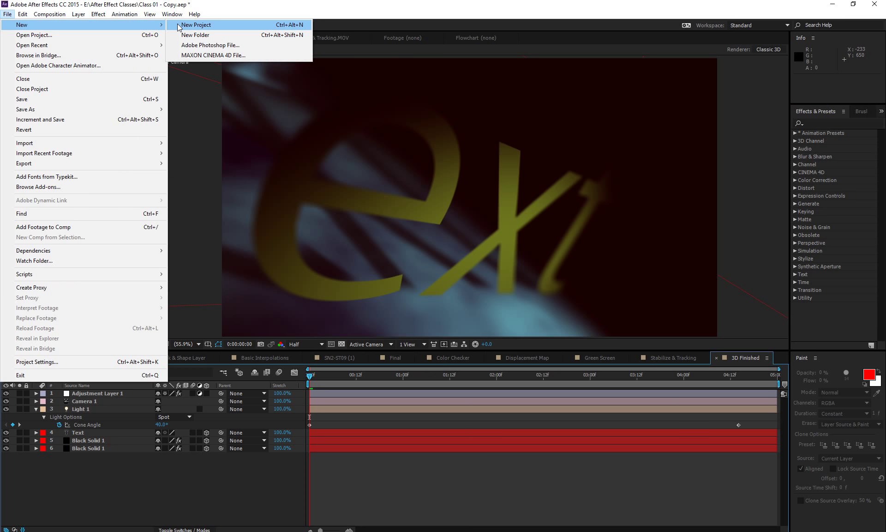
Open the Basic Interpolations composition, return to its first frame and fit its whole duration in the timeline
click(195, 25)
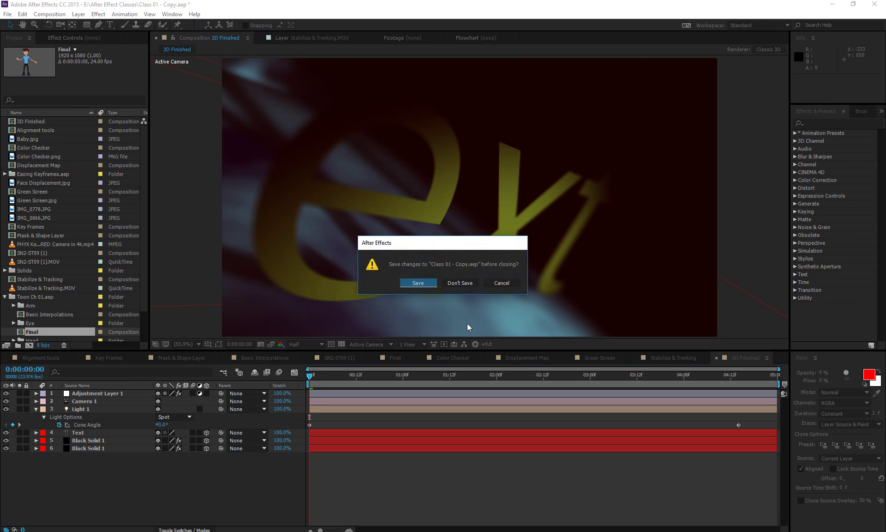
click(506, 284)
click(257, 358)
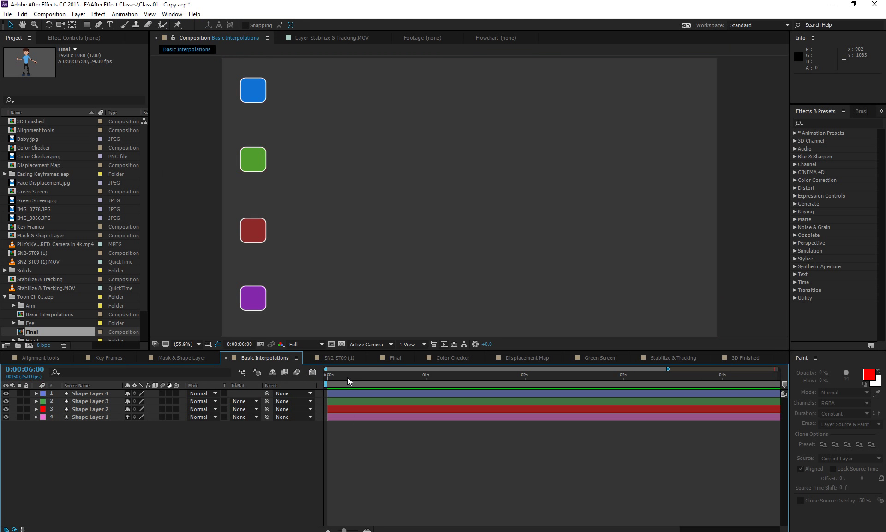
drag(348, 378, 328, 379)
mouse_move(344, 529)
mouse_down()
mouse_move(346, 495)
mouse_move(338, 529)
mouse_up()
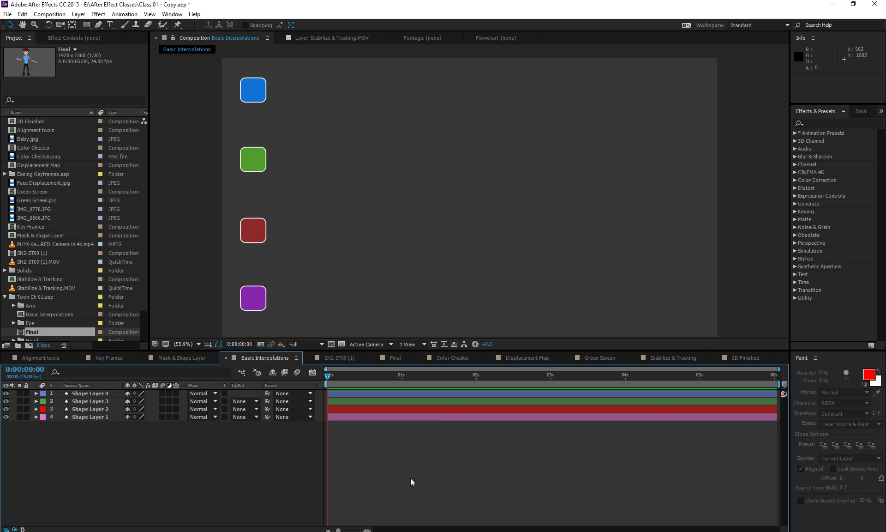
Select the four shape layers one after another to see which colored square each one controls
click(95, 394)
key(Return)
click(87, 402)
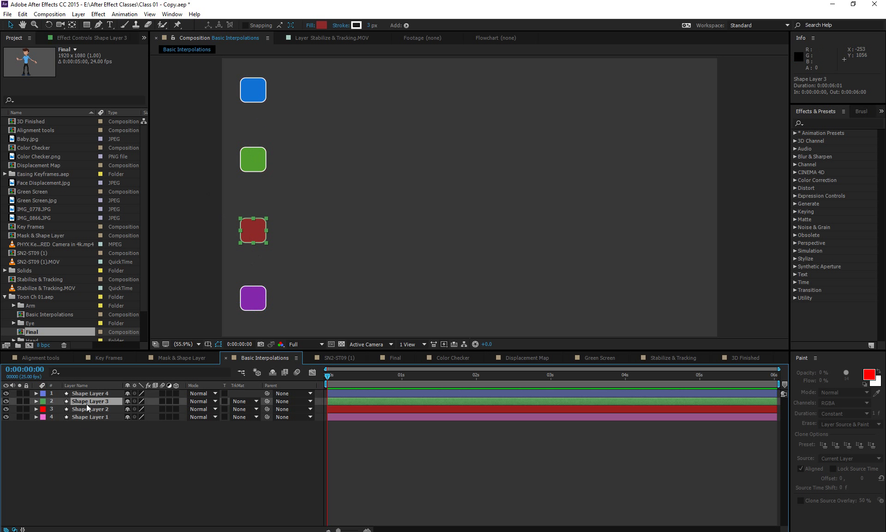
click(89, 410)
click(92, 418)
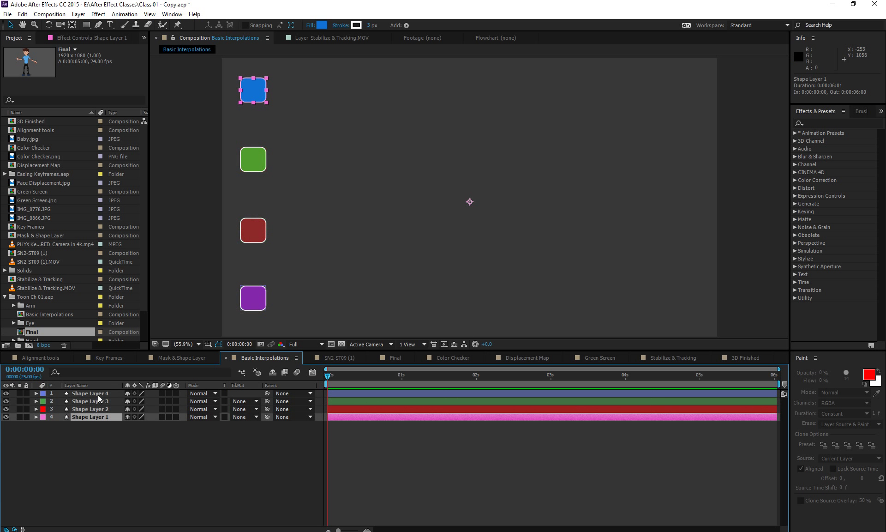
click(97, 394)
Set the label color of Shape Layer 1 to Blue and of Shape Layer 2 to Green
click(95, 414)
click(40, 417)
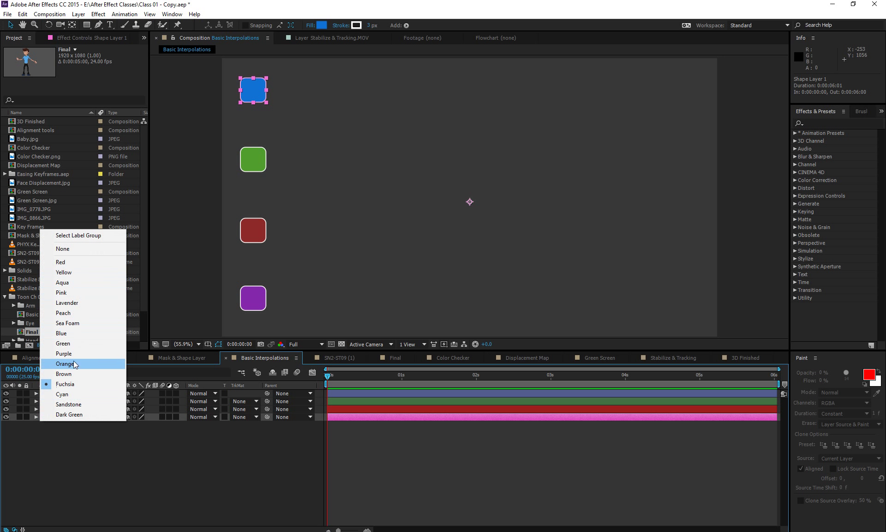
click(74, 333)
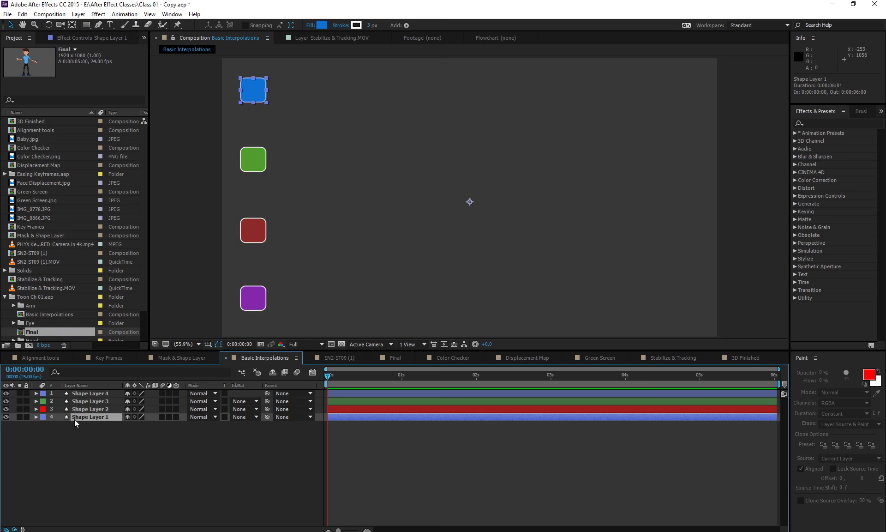
click(87, 409)
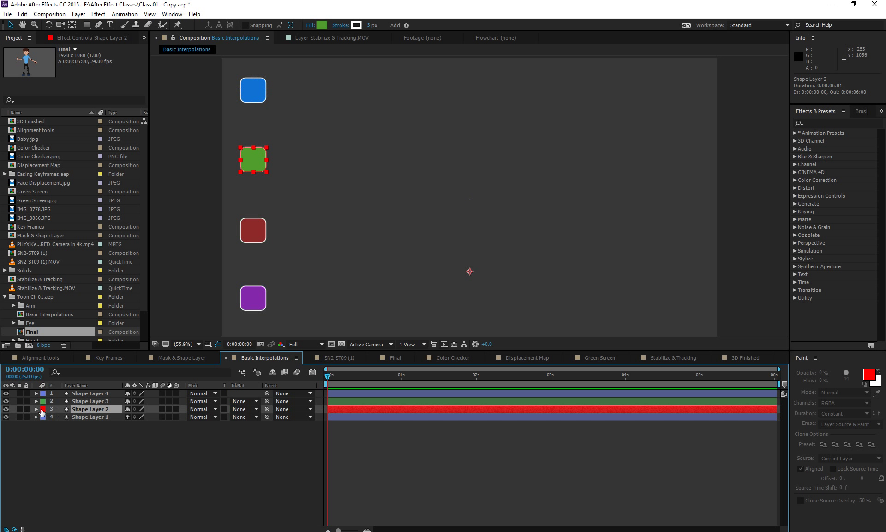
click(42, 409)
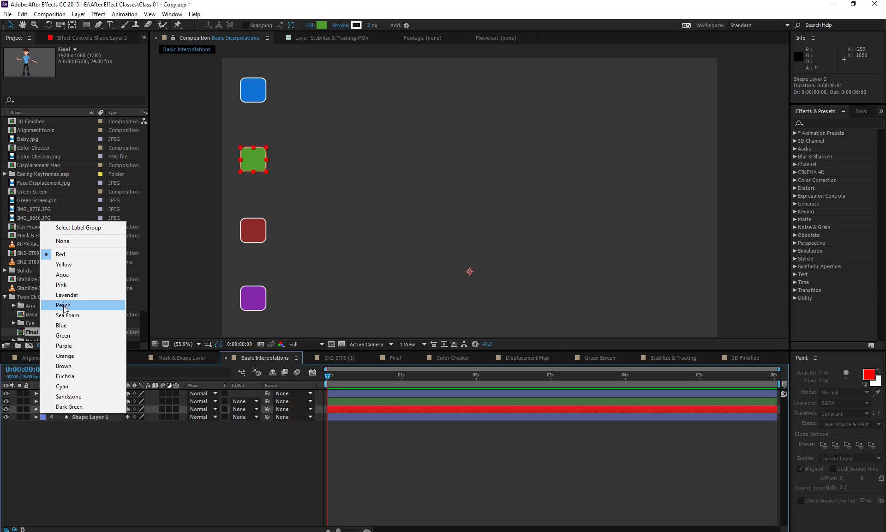
click(63, 336)
Set the label color of Shape Layer 3 to Red and of Shape Layer 4 to Purple
click(74, 402)
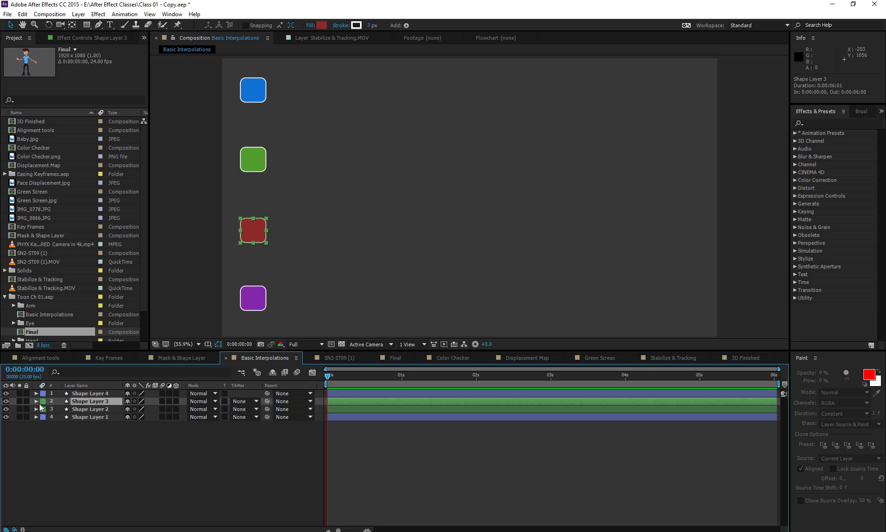
click(44, 402)
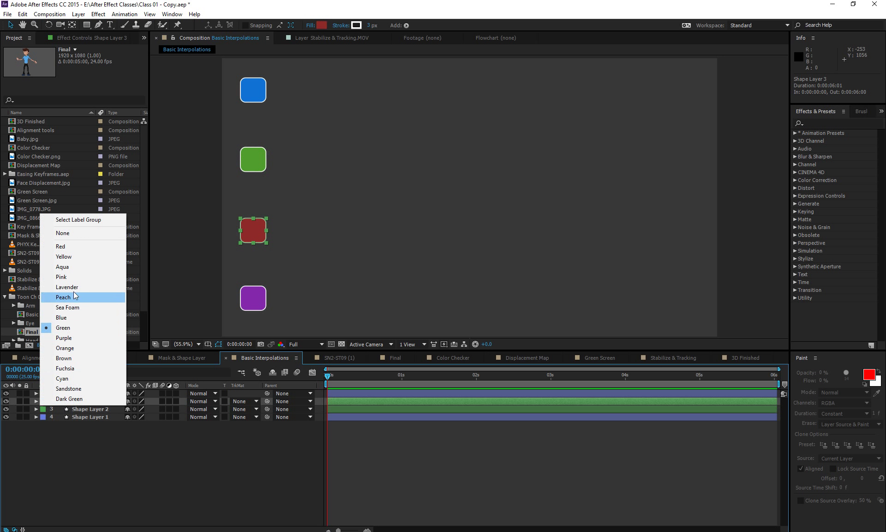
click(70, 248)
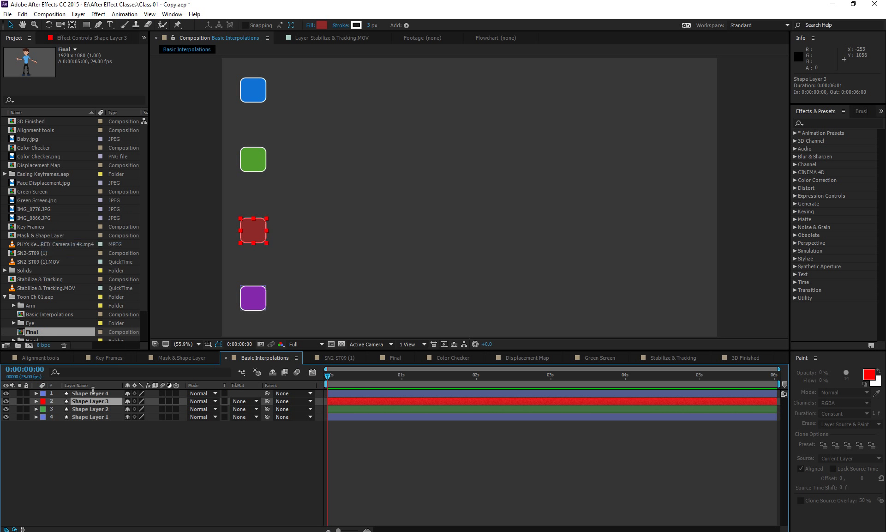
click(93, 393)
click(43, 393)
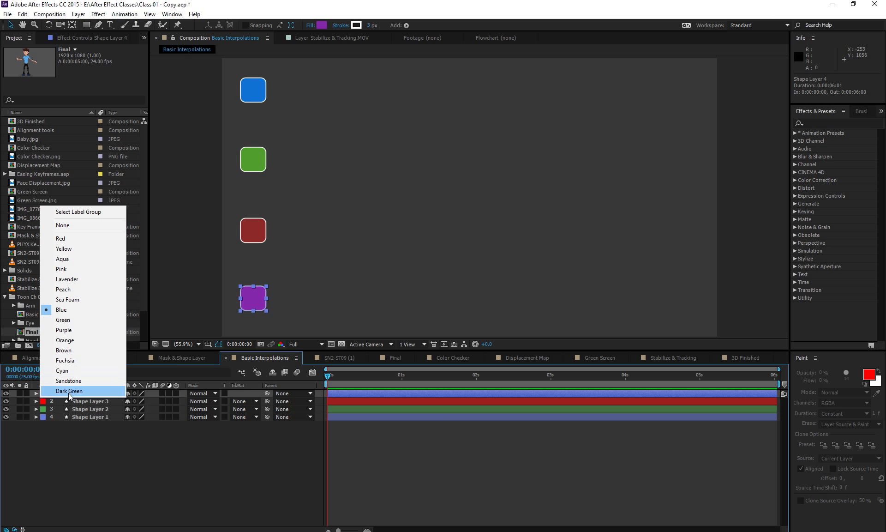
click(79, 333)
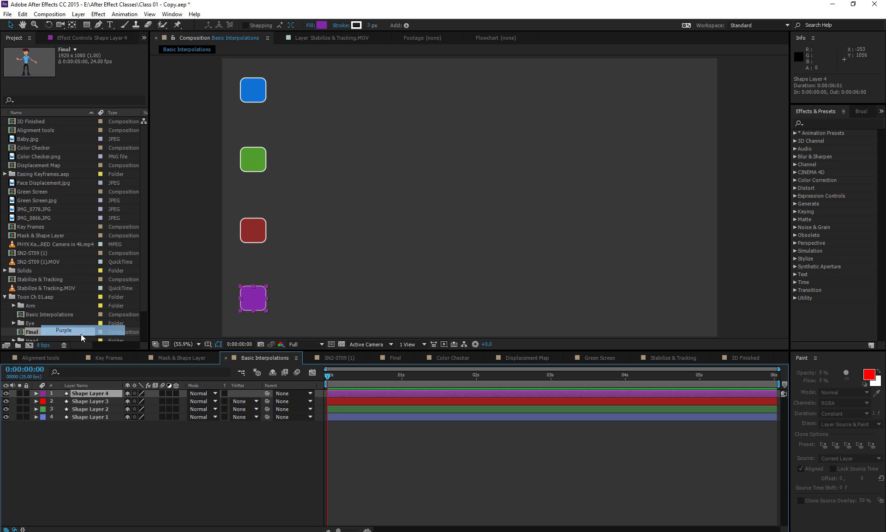
click(114, 448)
Keyframe Shape Layer 1's Position at the first frame and at 0:00:06:00, shifting the blue square horizontally to X 2621
click(100, 418)
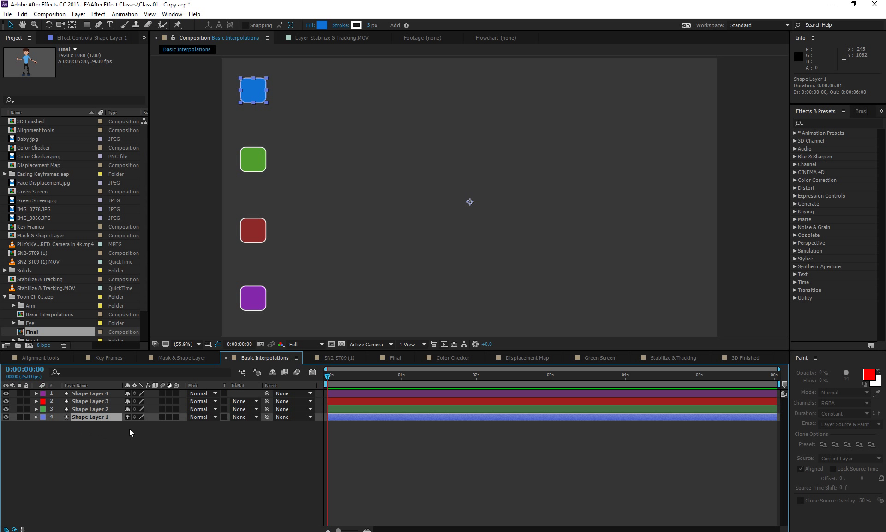
key(p)
click(59, 424)
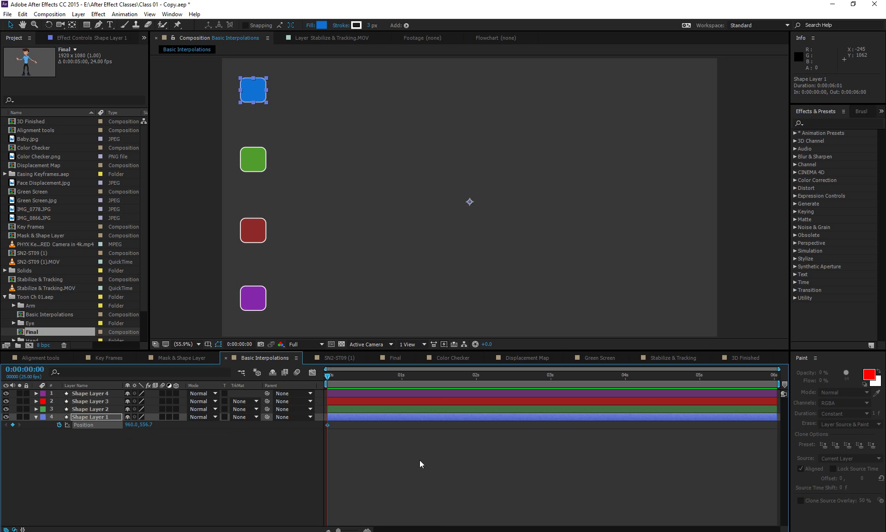
key(End)
drag(131, 427, 774, 442)
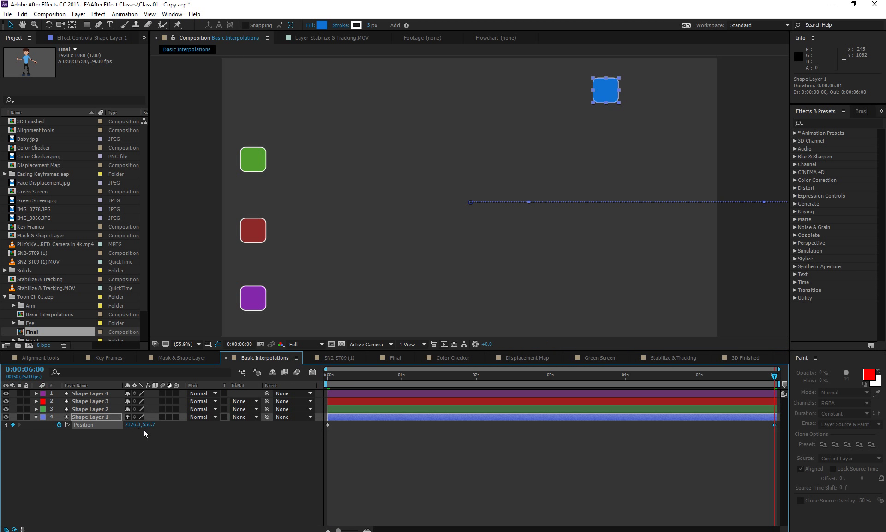
drag(139, 425, 263, 425)
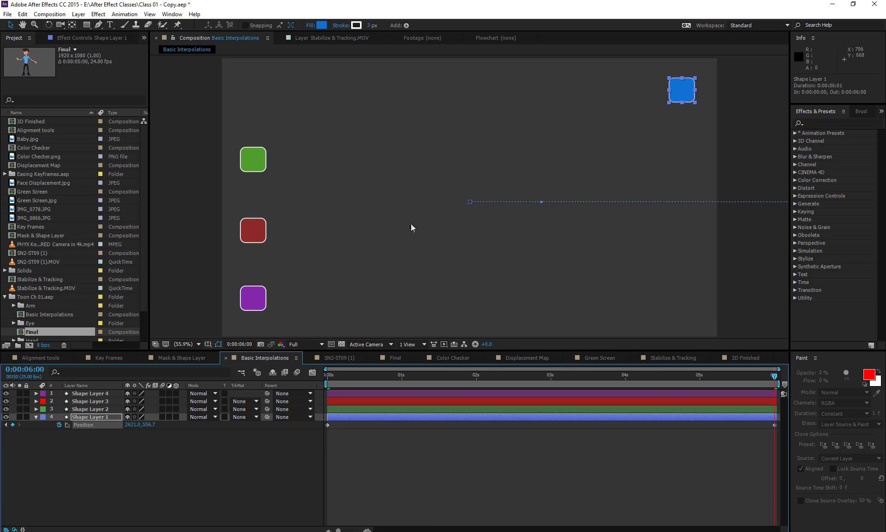
Examine the blue square's full motion path and anchor point outside the composition frame
key(comma)
key(comma)
key(comma)
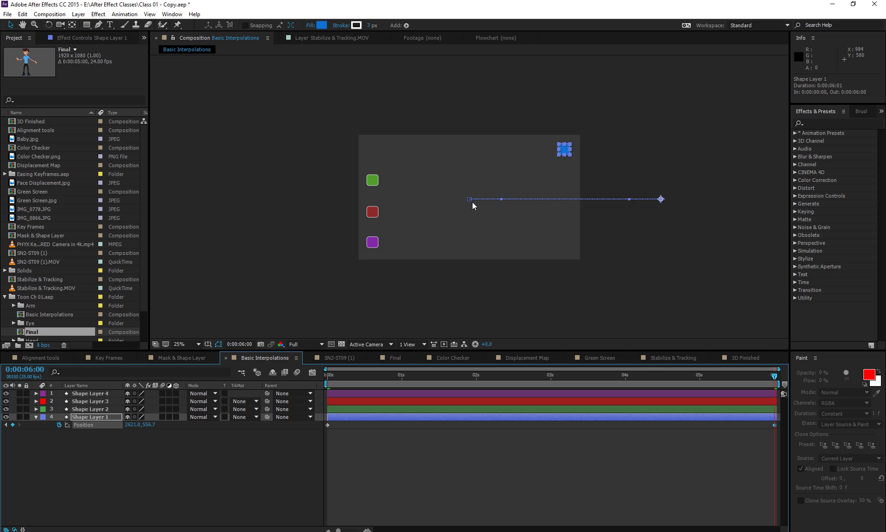
scroll(472, 202, up, 2)
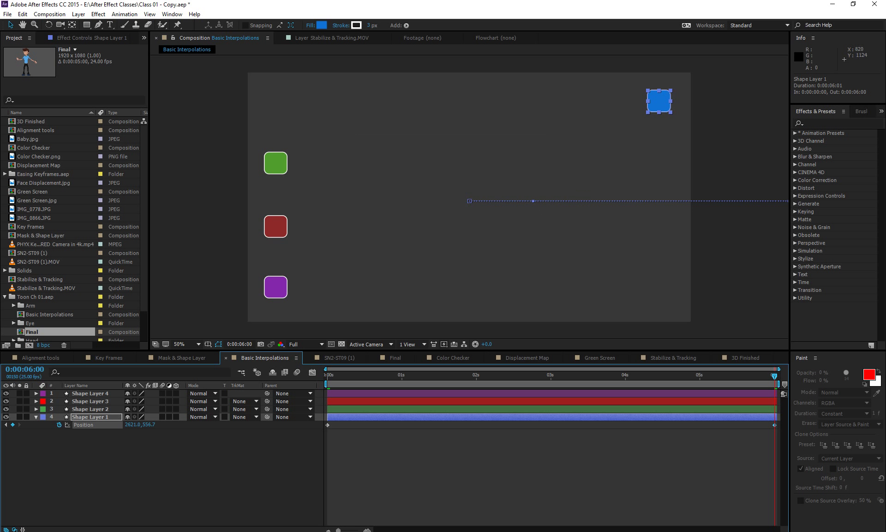
key(alt+Tab)
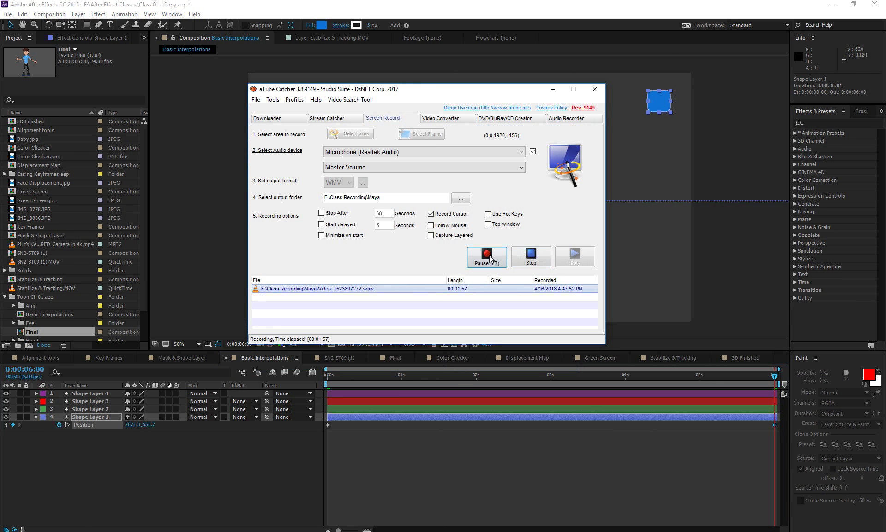
click(553, 89)
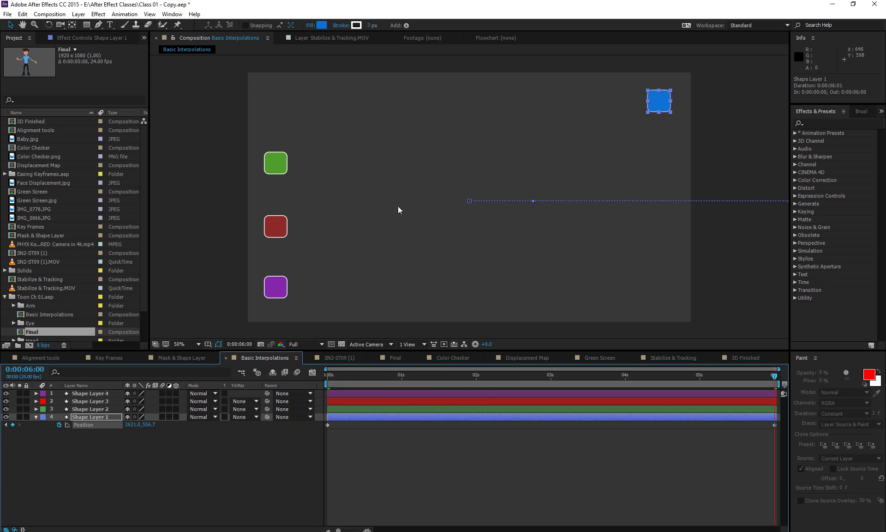
click(186, 344)
click(190, 356)
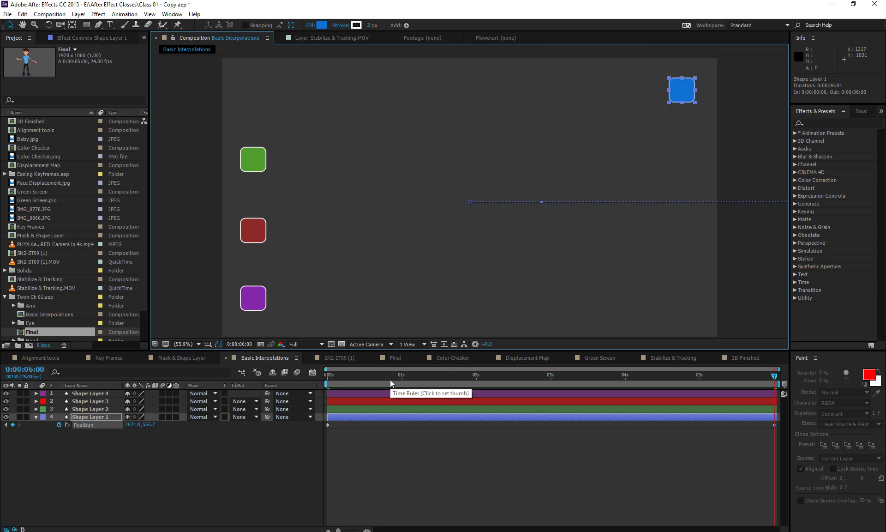
Undo the Position keyframes on Shape Layer 1 and return to the first frame
key(ctrl+z)
key(ctrl+z)
key(ctrl+z)
key(Home)
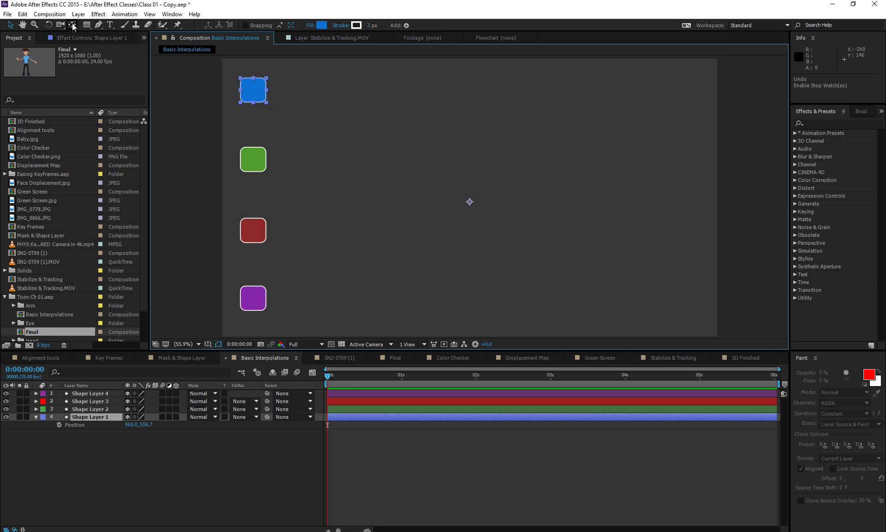
With the Pan Behind tool, move the anchor points of Shape Layer 1 and Shape Layer 2 to their squares' centers
key(y)
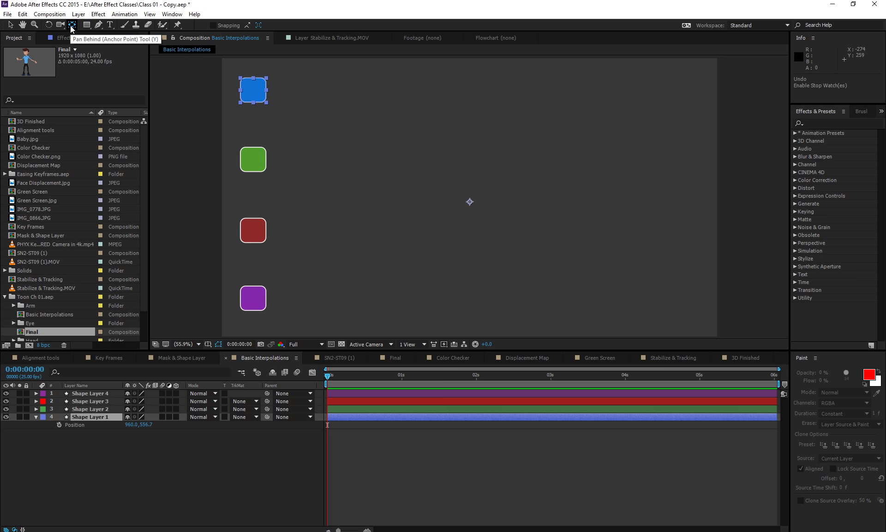
drag(470, 204, 412, 175)
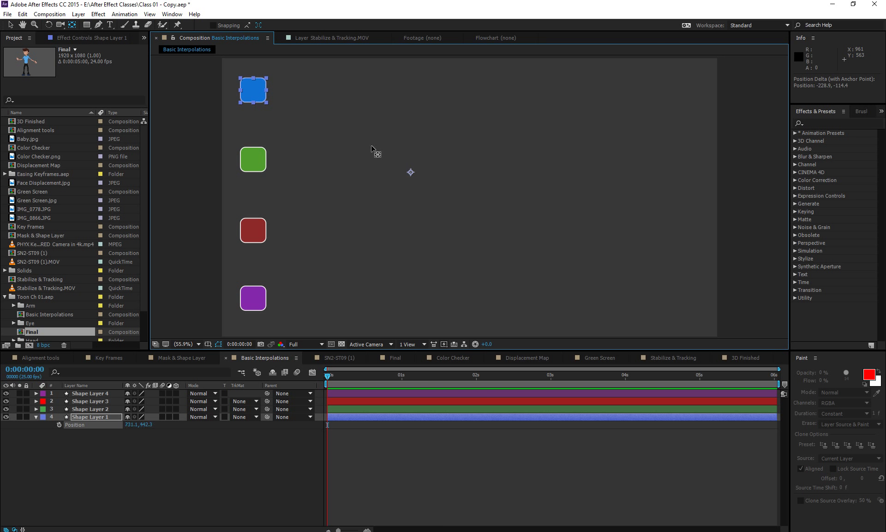
drag(374, 150, 255, 94)
click(103, 409)
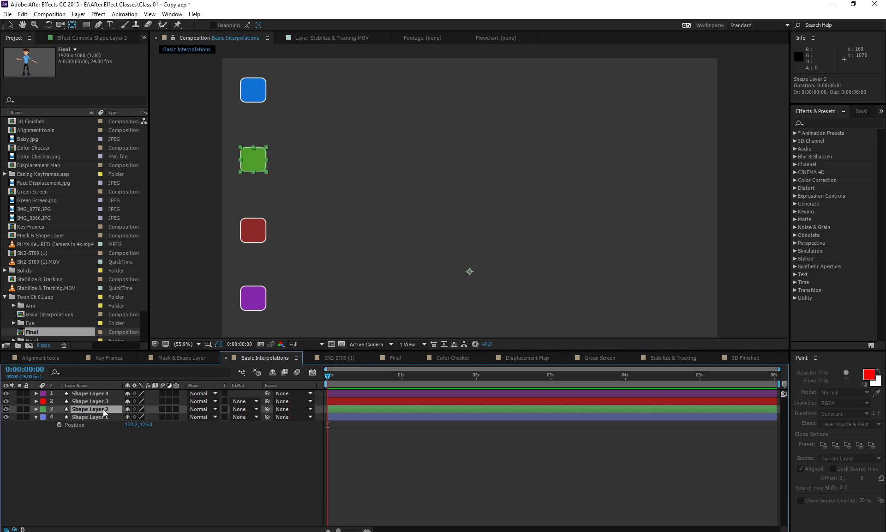
drag(470, 272, 254, 162)
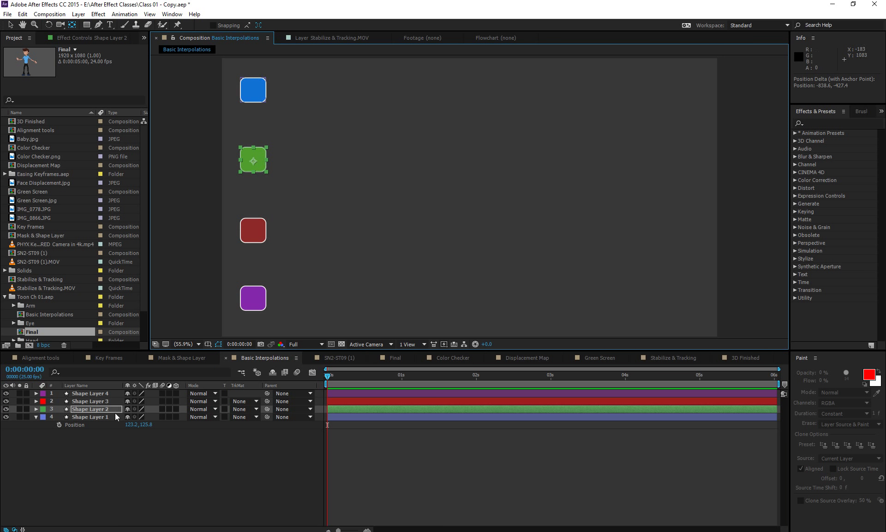
Move the anchor point of Shape Layer 3 to the center of the red square
click(101, 402)
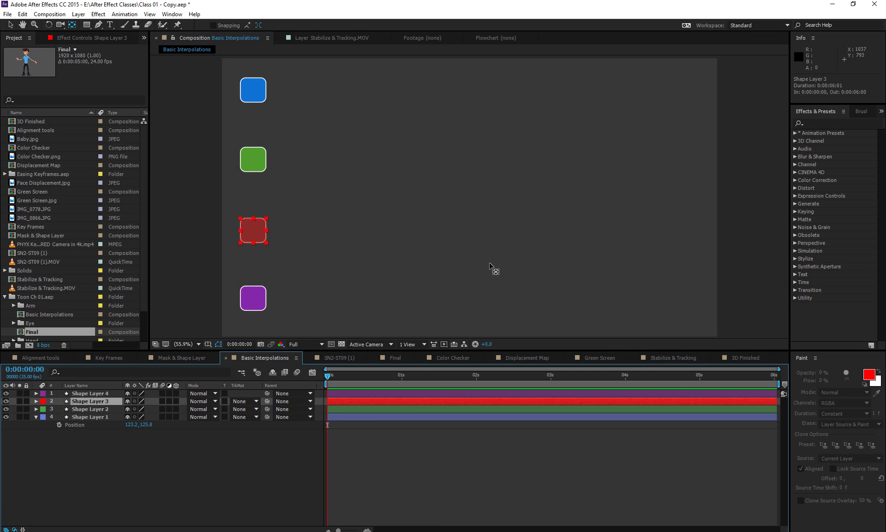
key(comma)
drag(470, 326, 277, 229)
Move the anchor point of Shape Layer 4 to the center of the purple square and fit the composition view
click(97, 393)
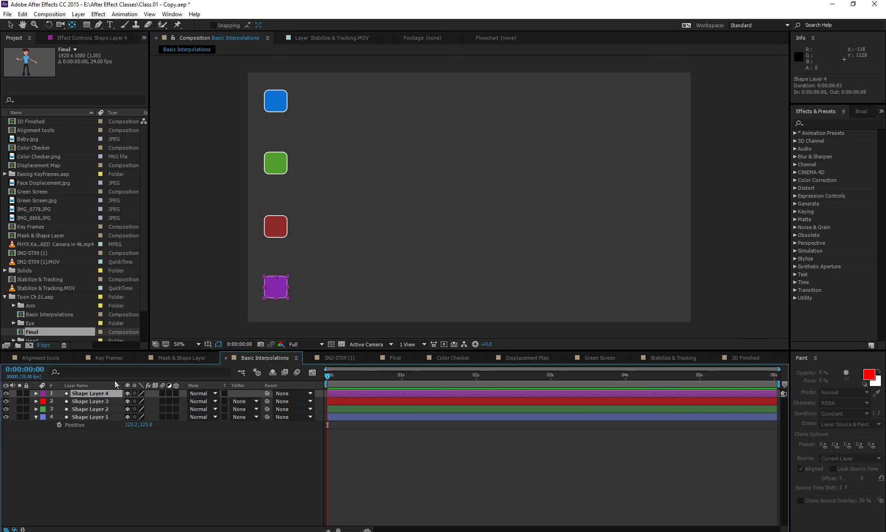
key(comma)
key(comma)
drag(470, 292, 379, 255)
key(period)
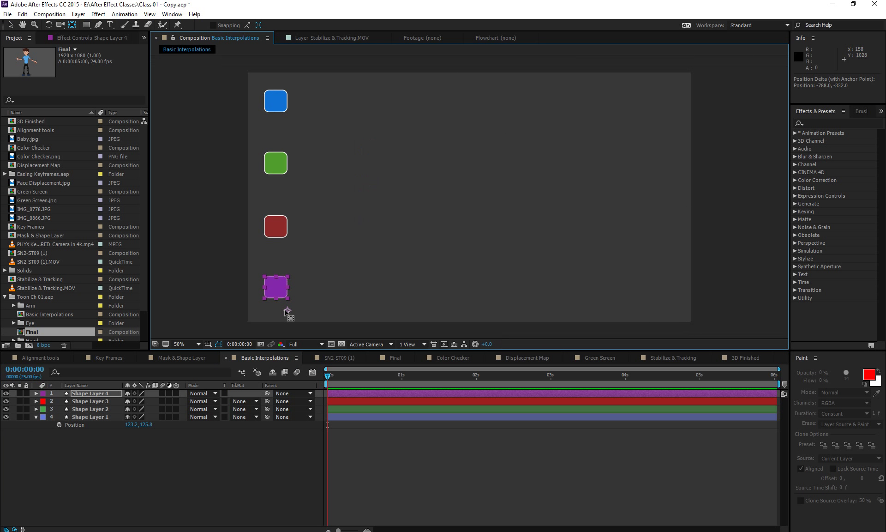
drag(284, 302, 276, 287)
click(184, 346)
click(190, 355)
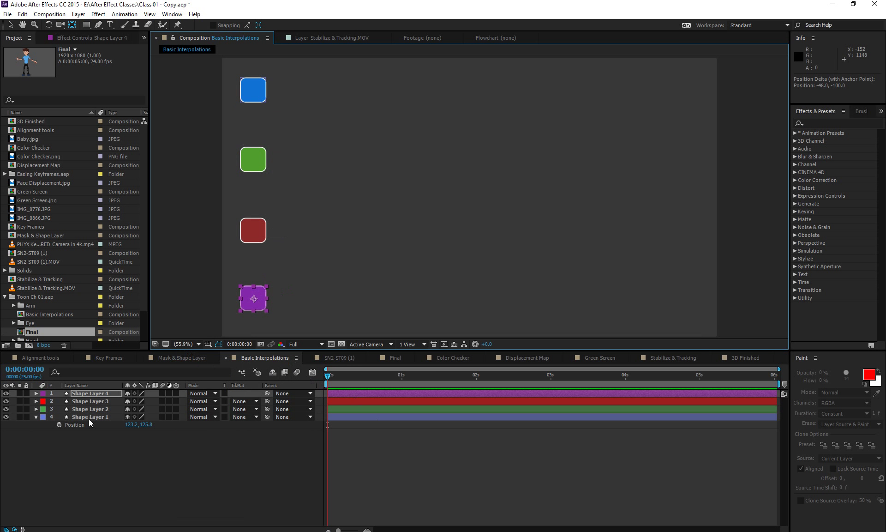
click(88, 394)
key(p)
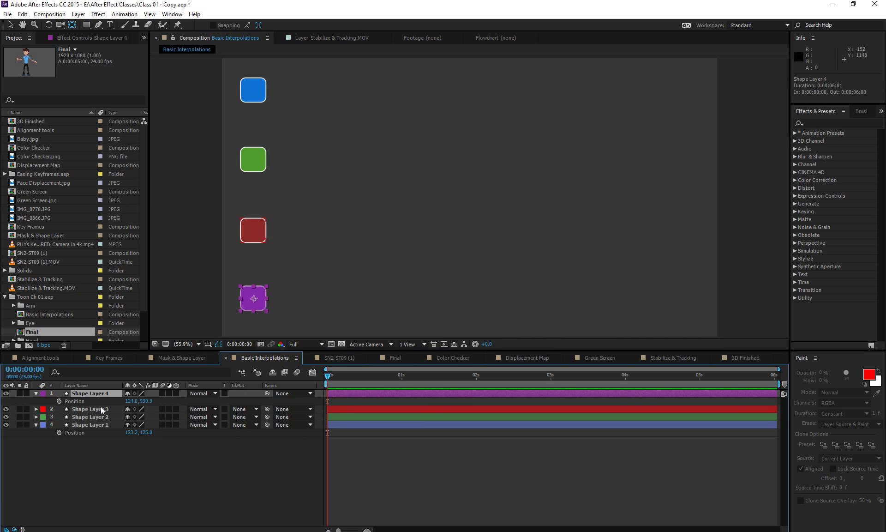
key(p)
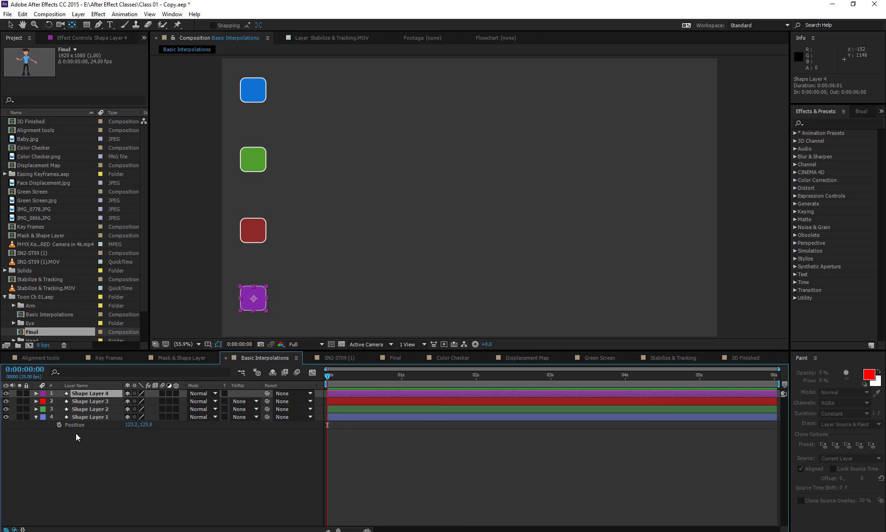
click(63, 430)
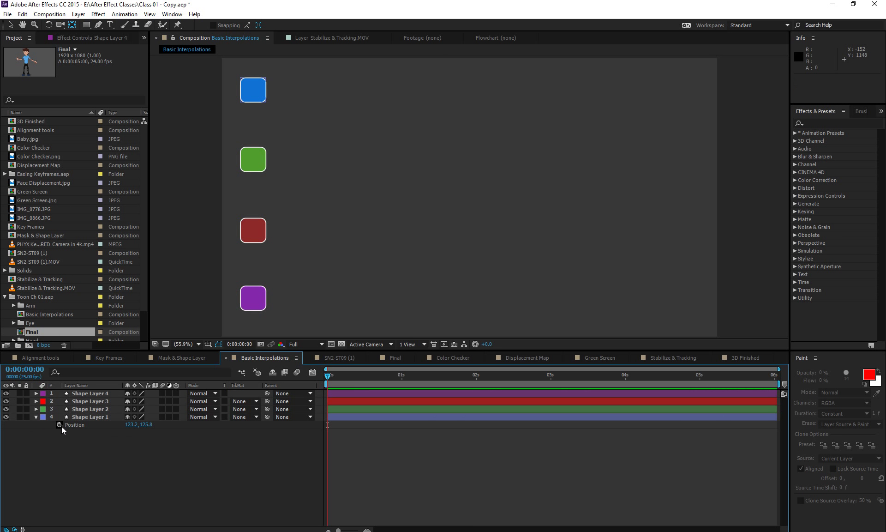
Keyframe Shape Layer 1's Position at the first frame and at 6 seconds with X at 1776.2, and preview the motion
click(59, 425)
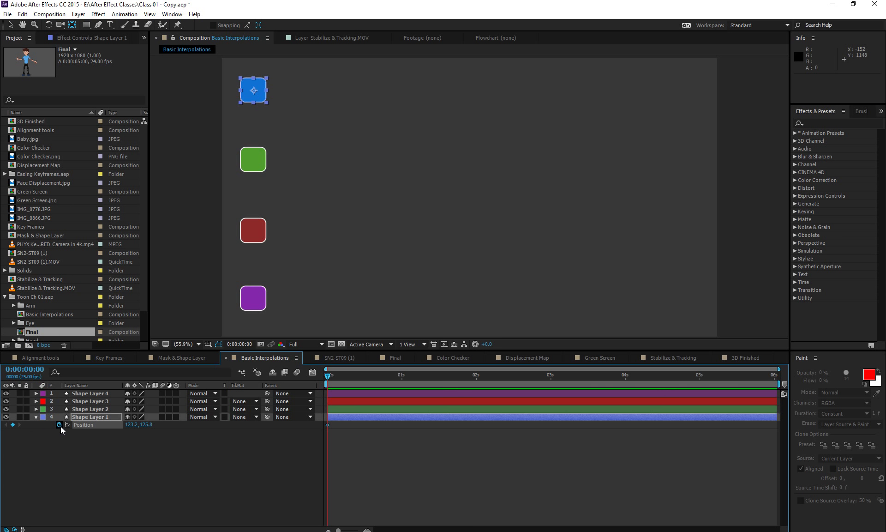
key(End)
drag(131, 425, 216, 426)
click(374, 478)
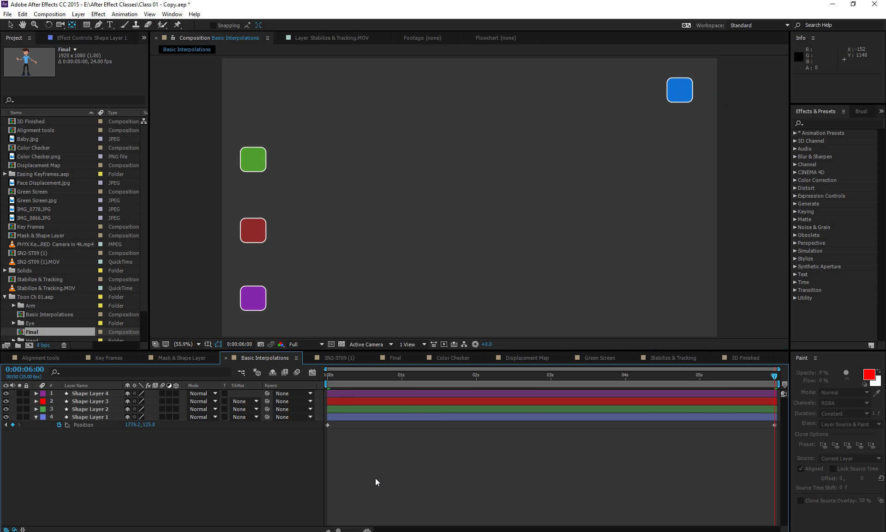
key(space)
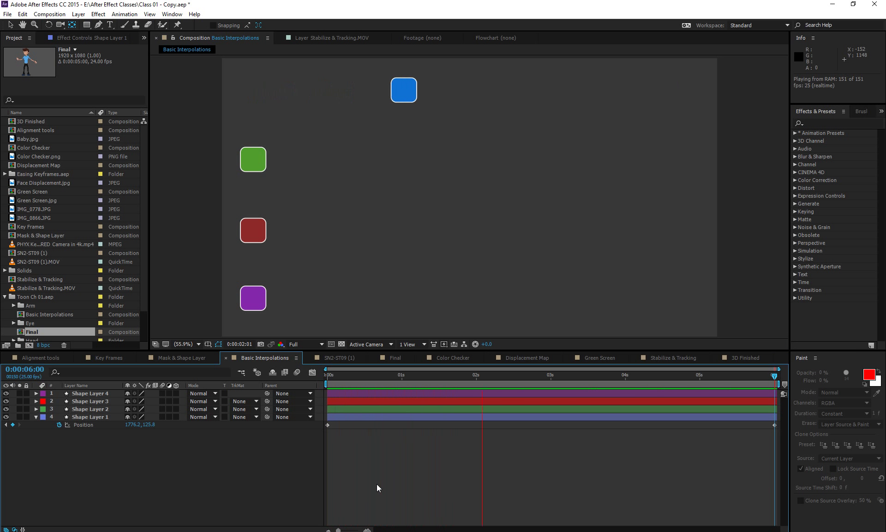
key(space)
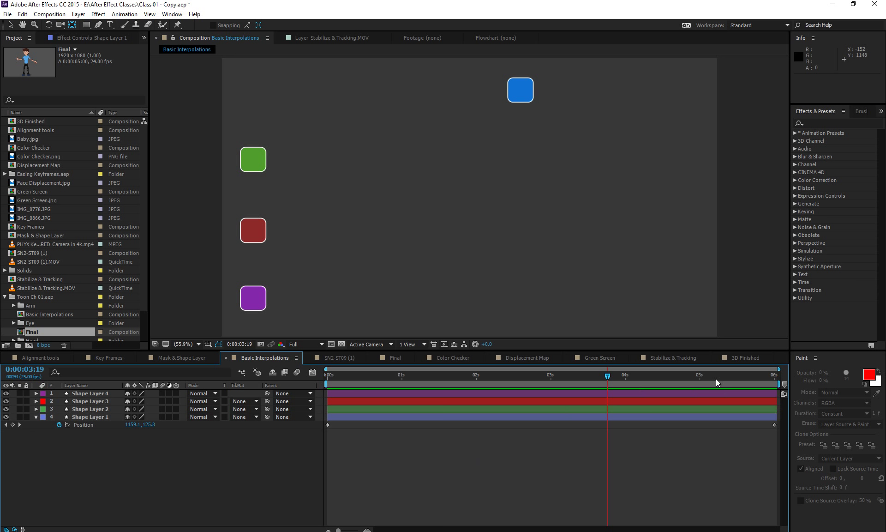
Move Shape Layer 1's ending Position keyframe to 0:00:05:00 and end the work area at that time
drag(706, 374, 699, 376)
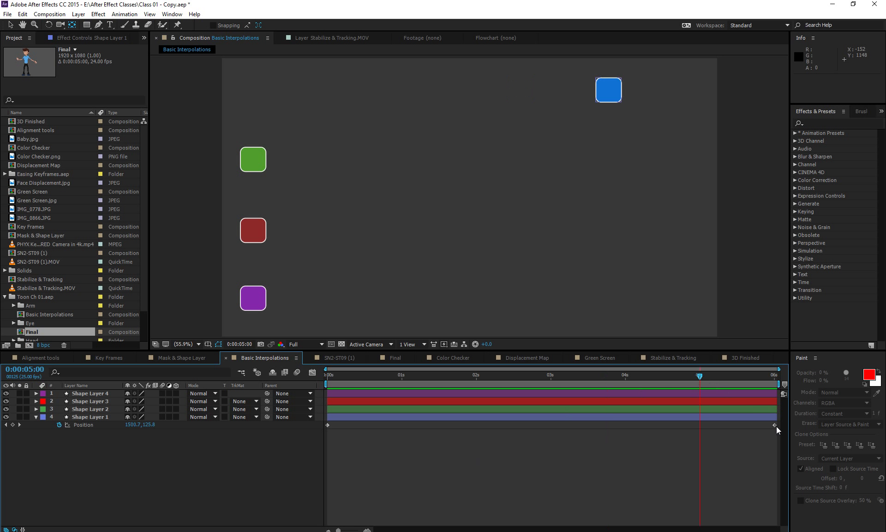
drag(775, 426, 705, 447)
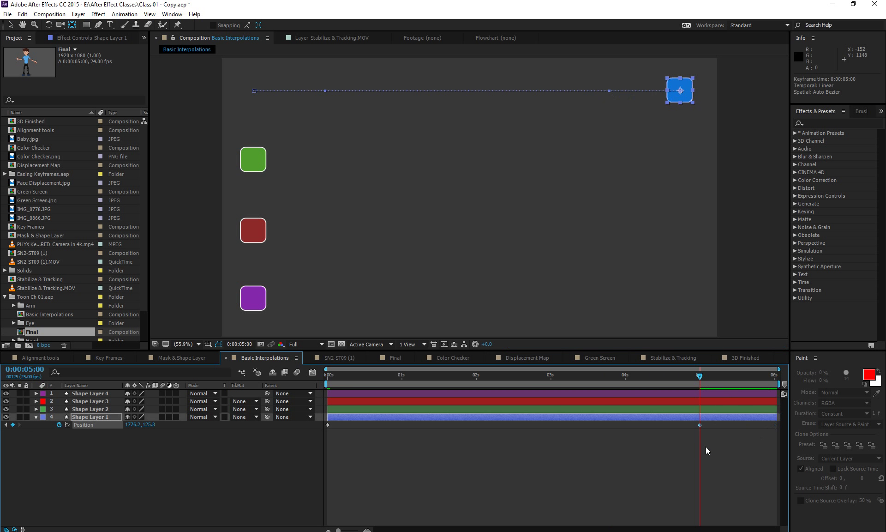
key(n)
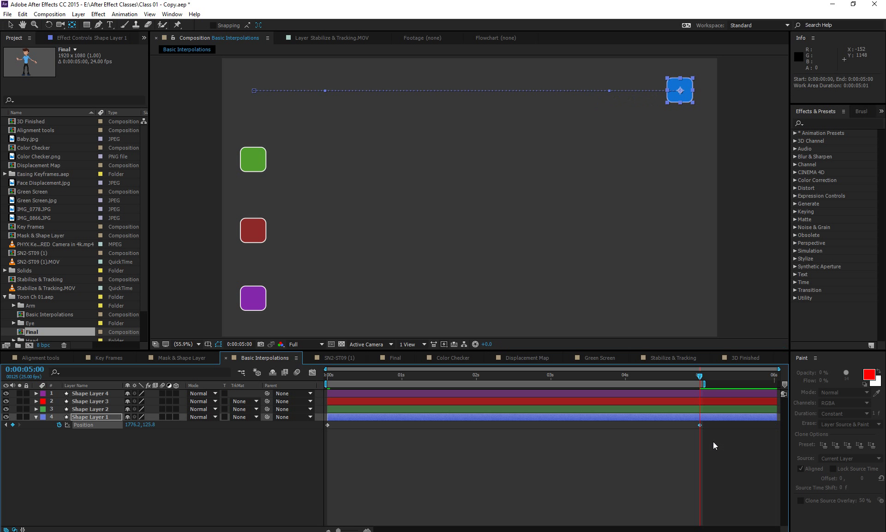
Trim the Basic Interpolations composition to the work area and preview the shortened animation
right_click(667, 383)
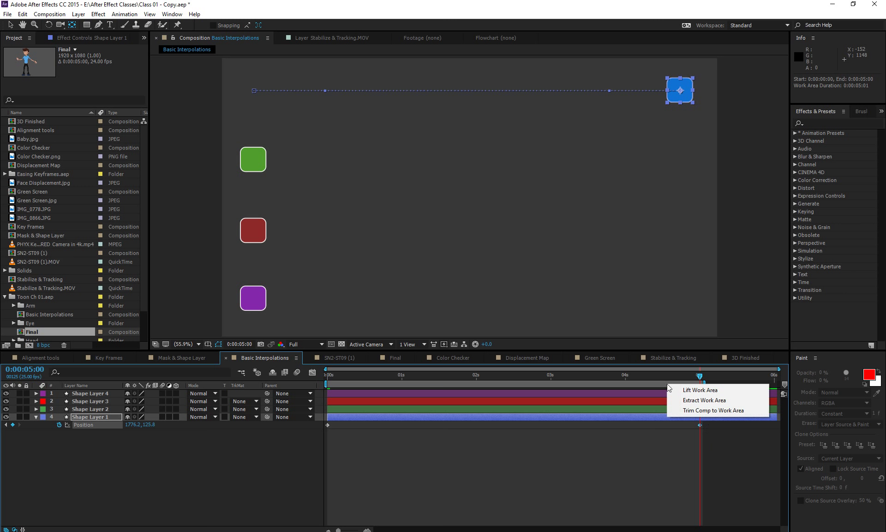
click(668, 388)
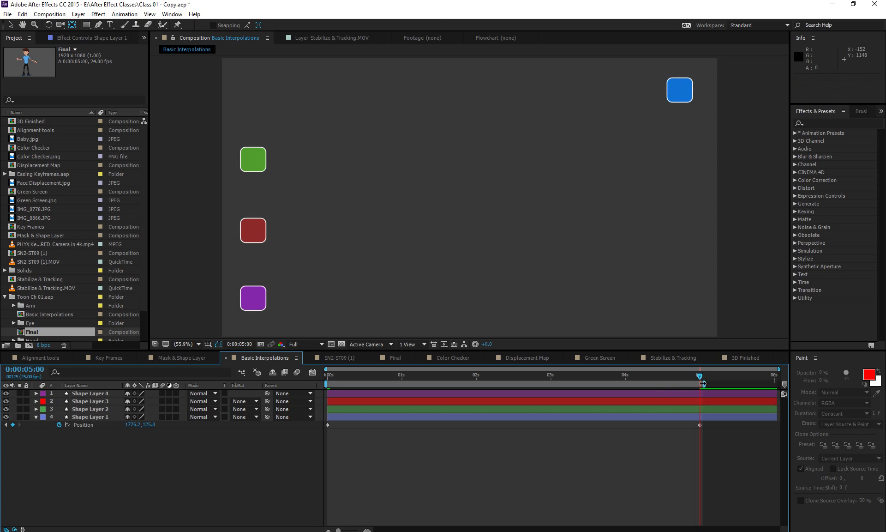
mouse_move(703, 383)
mouse_down()
mouse_move(784, 382)
mouse_move(705, 406)
mouse_up()
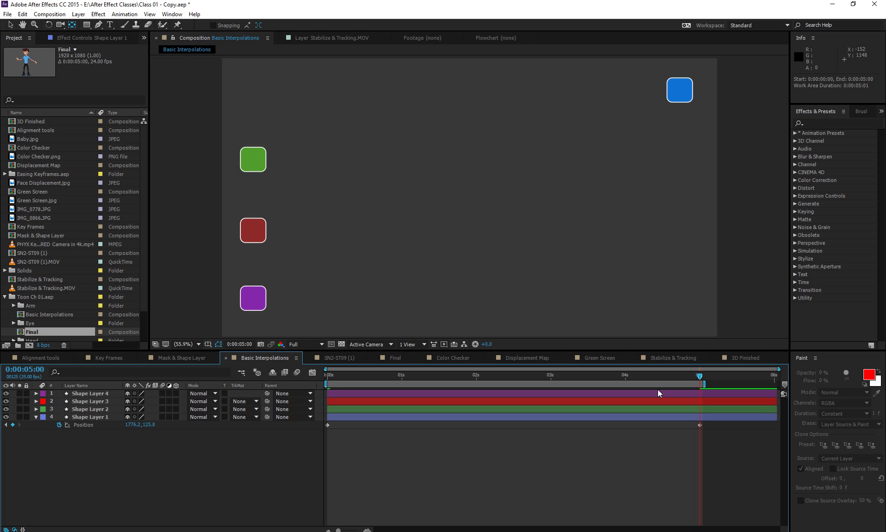
right_click(675, 383)
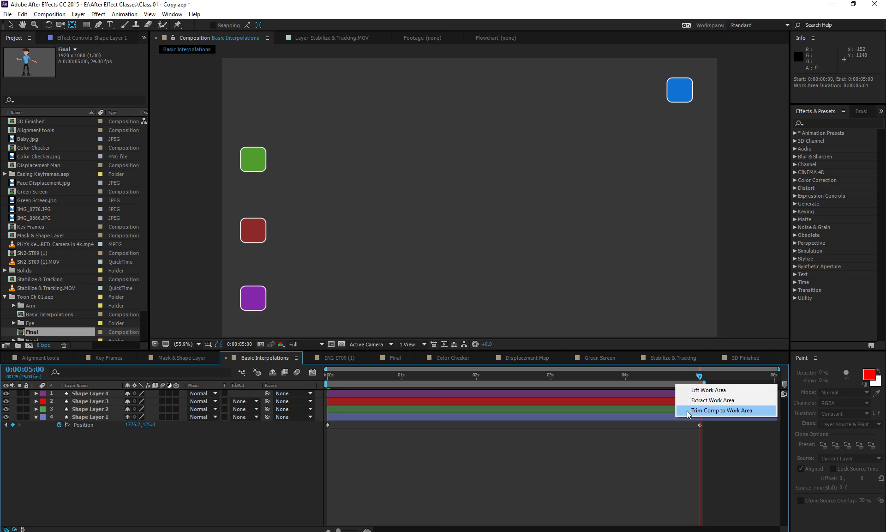
click(750, 409)
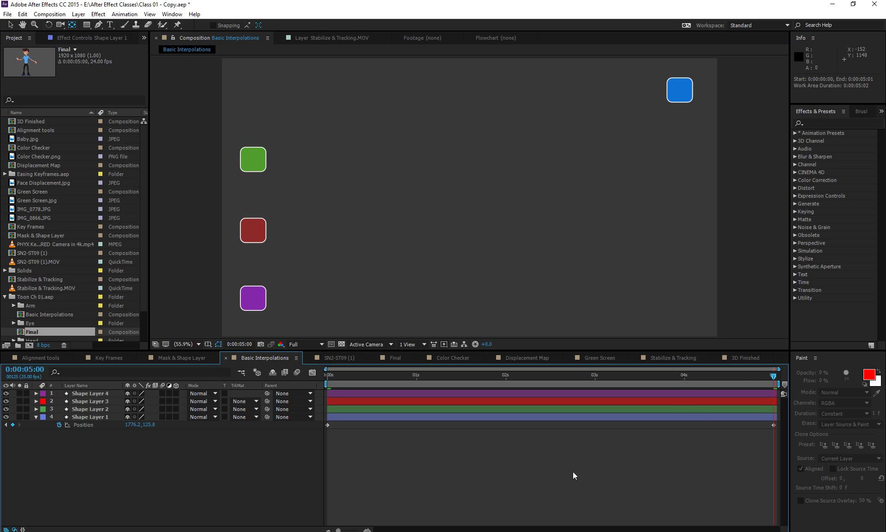
key(space)
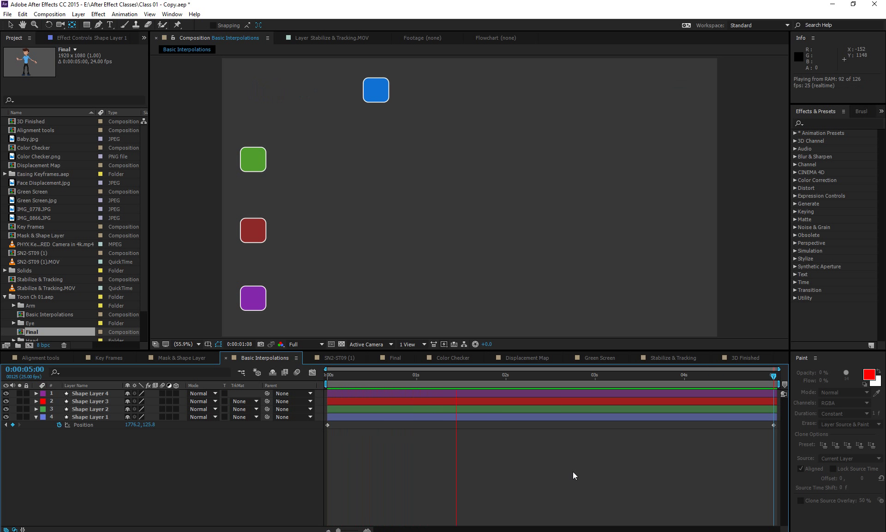
Examine Shape Layer 1's Position motion in the Graph Editor, switching from the speed graph to the value graph
click(433, 417)
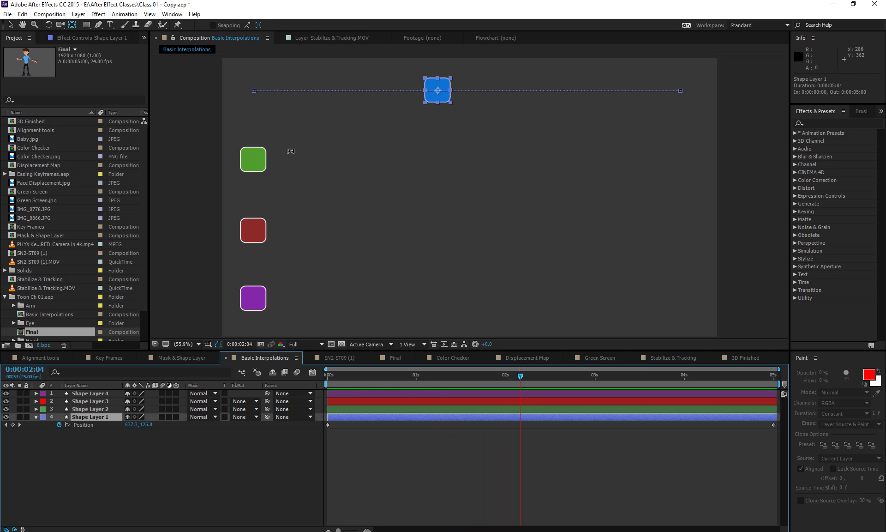
click(10, 25)
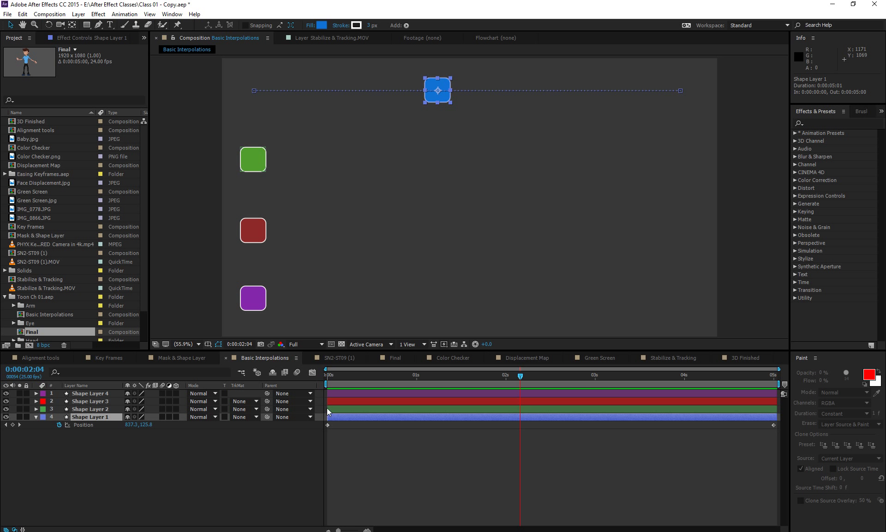
click(314, 374)
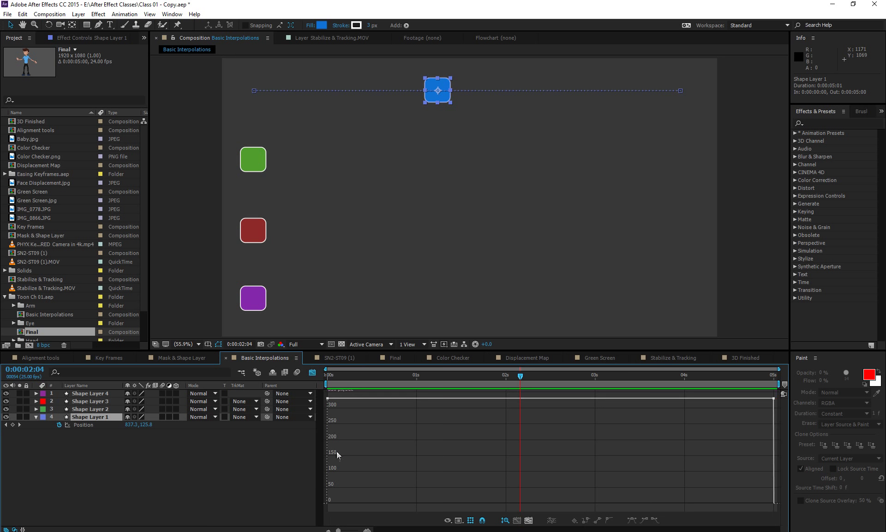
click(97, 425)
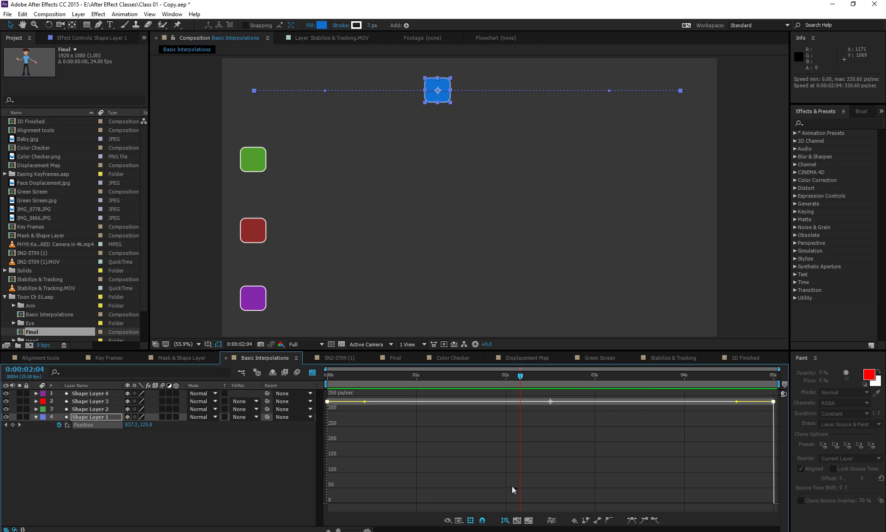
click(470, 520)
click(458, 520)
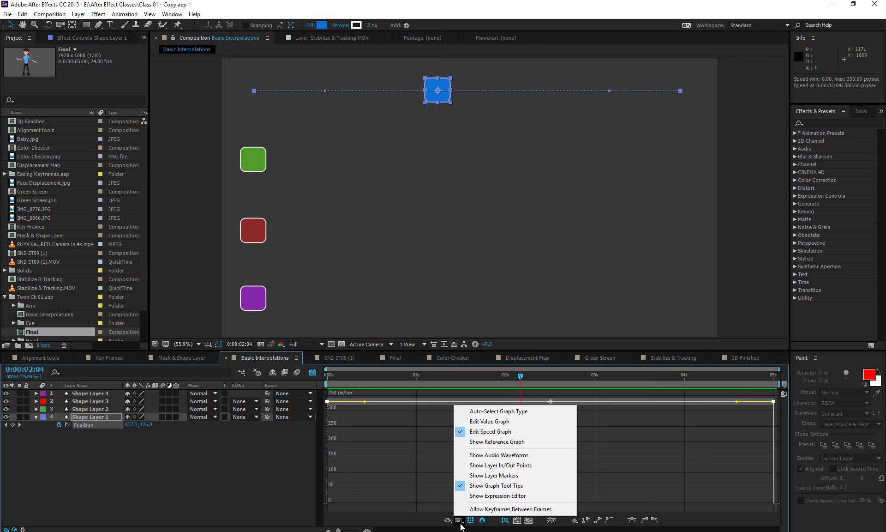
click(499, 424)
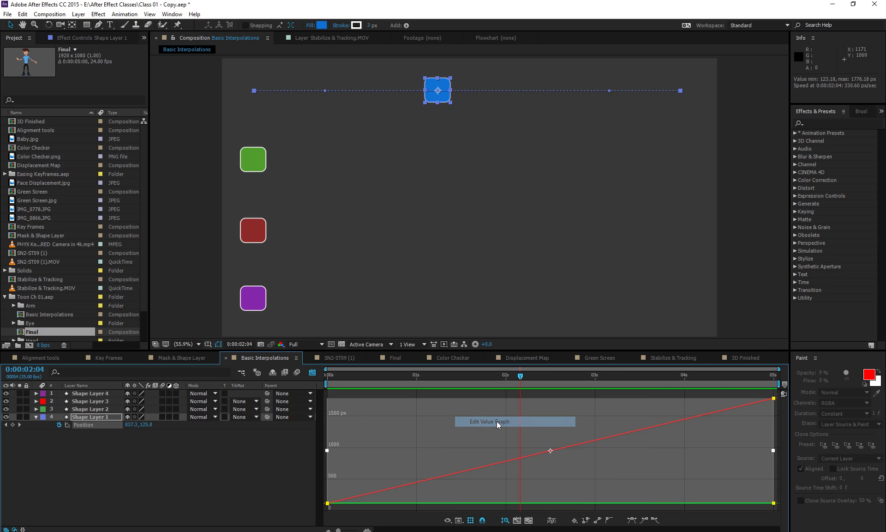
click(213, 487)
click(98, 423)
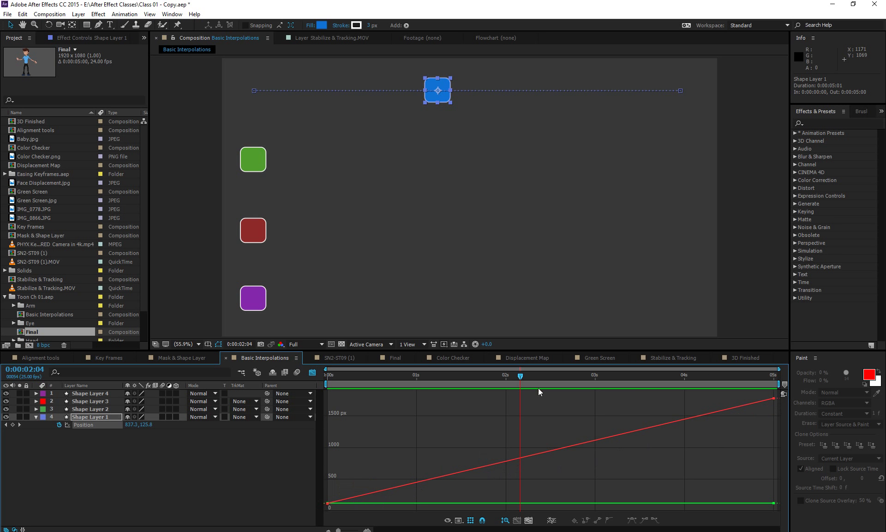
Return to the first frame, select Shape Layer 1's Position keyframes and close the Graph Editor
drag(530, 374, 301, 423)
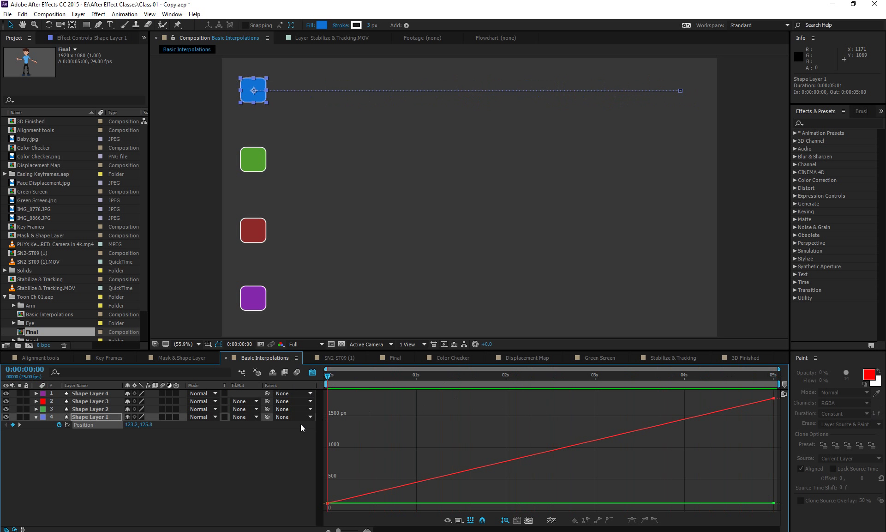
click(90, 409)
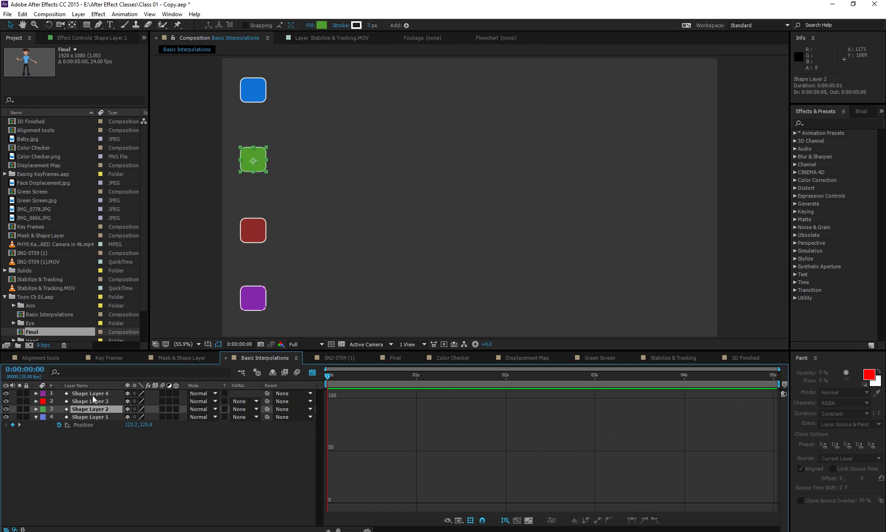
shift+click(93, 394)
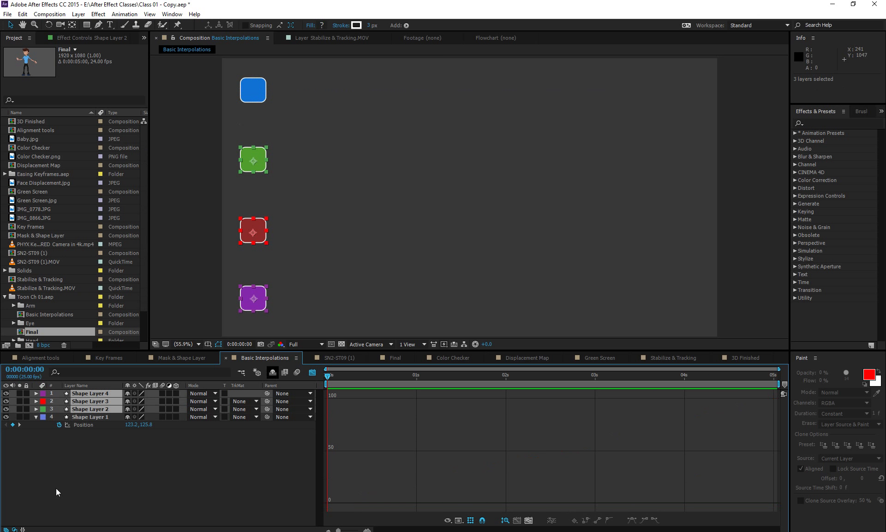
click(84, 425)
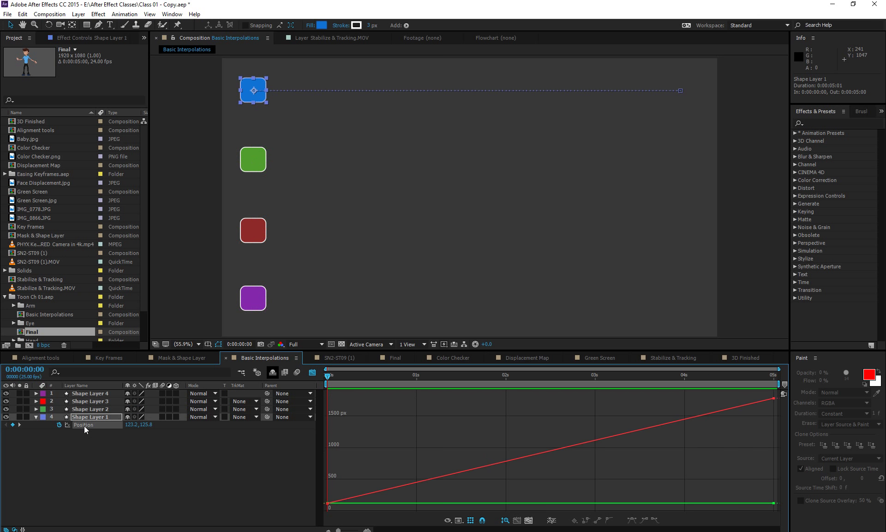
click(312, 374)
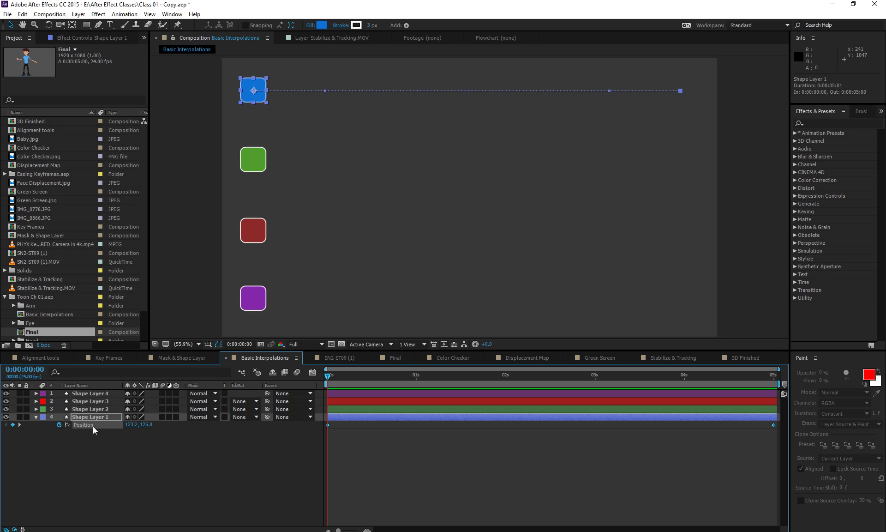
Try copying Shape Layer 1's Position keyframes onto Shape Layers 2, 3 and 4, and undo the paste
key(ctrl+c)
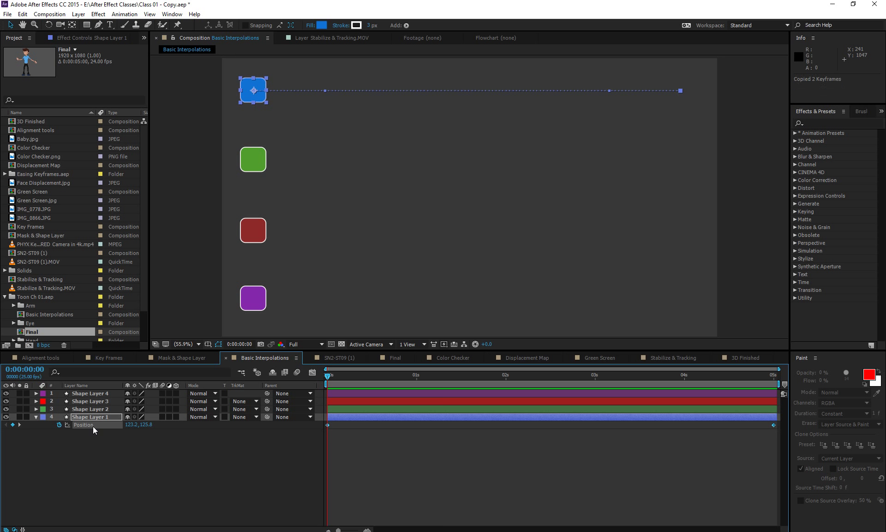
click(96, 410)
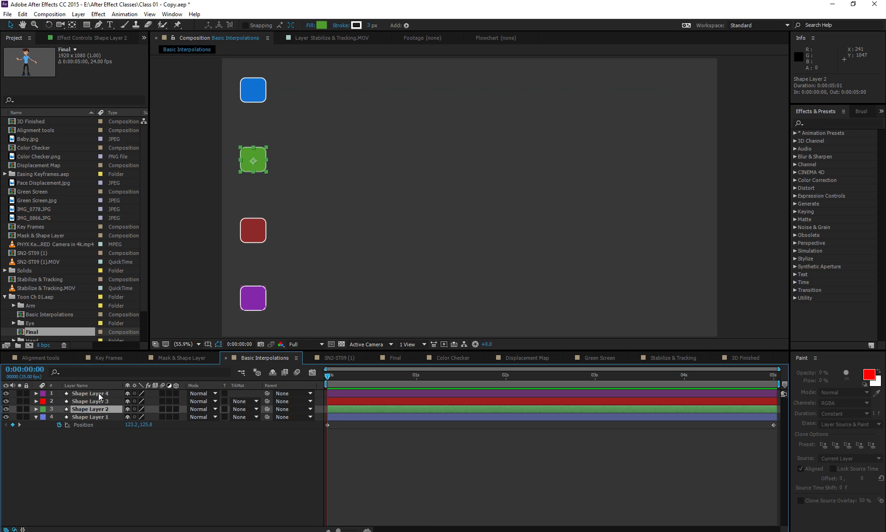
shift+click(101, 393)
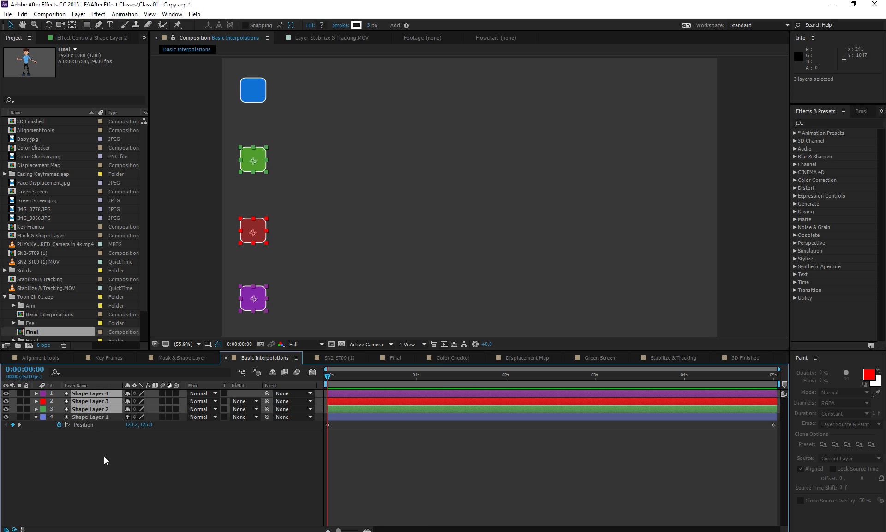
key(ctrl+v)
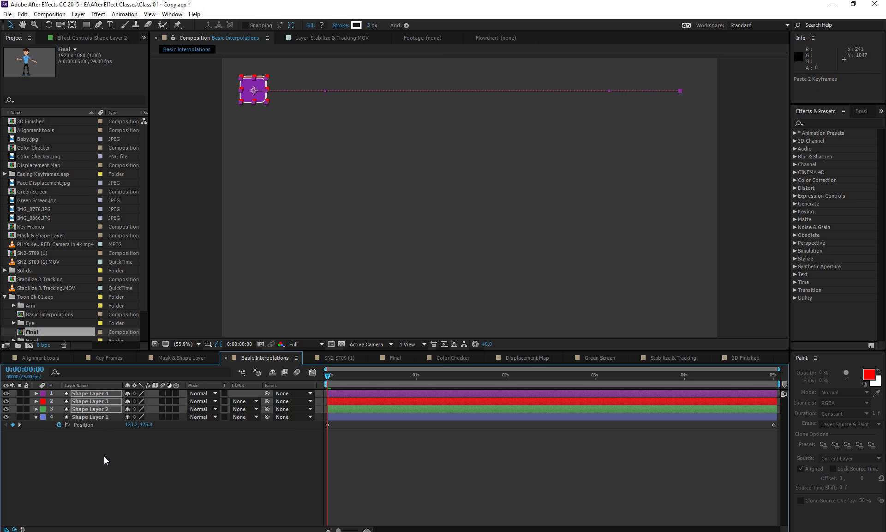
key(ctrl+z)
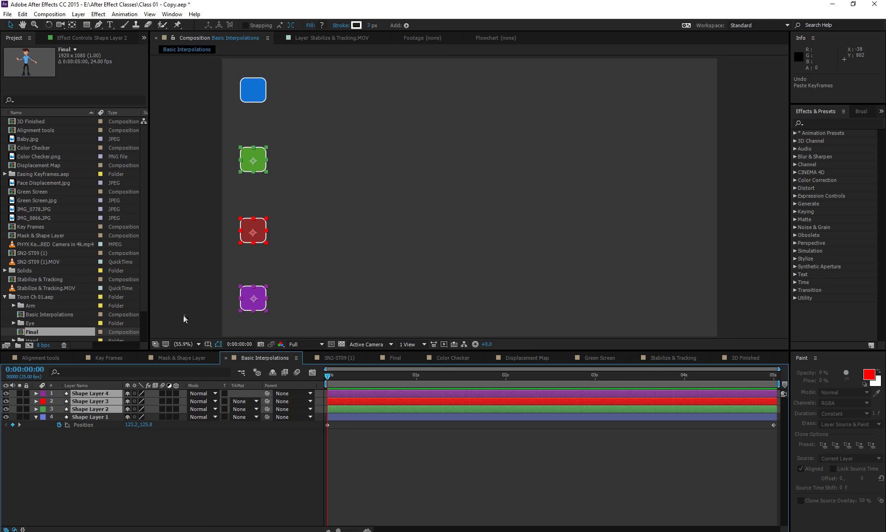
click(101, 430)
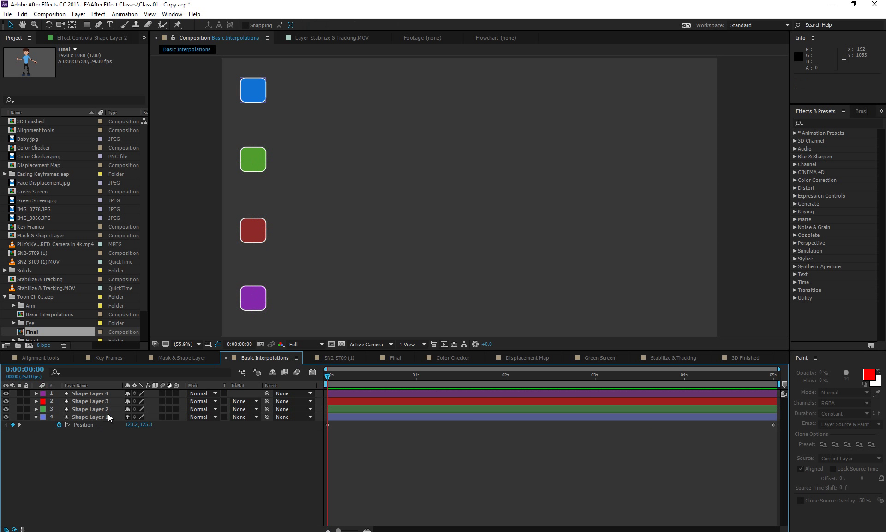
Try shifting Shape Layer 1's starting Position vertically to Y 191.8 and undo the change
click(129, 425)
key(Return)
click(83, 424)
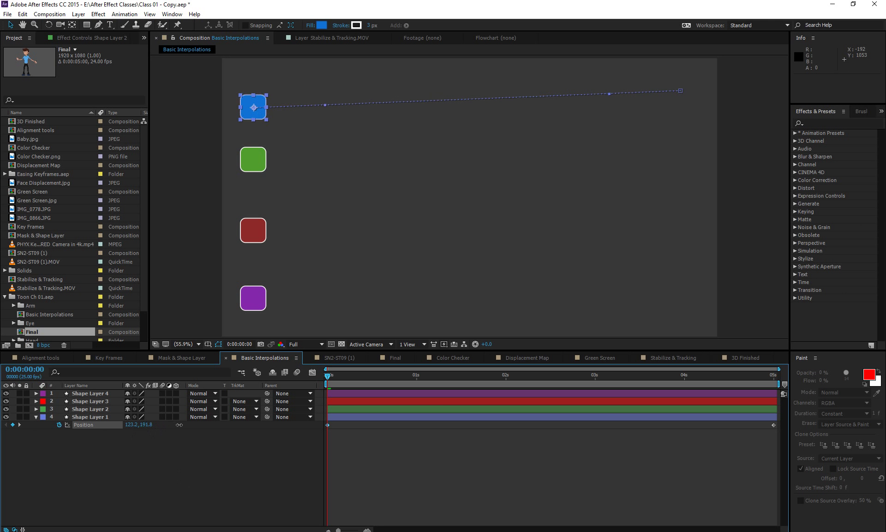
click(120, 436)
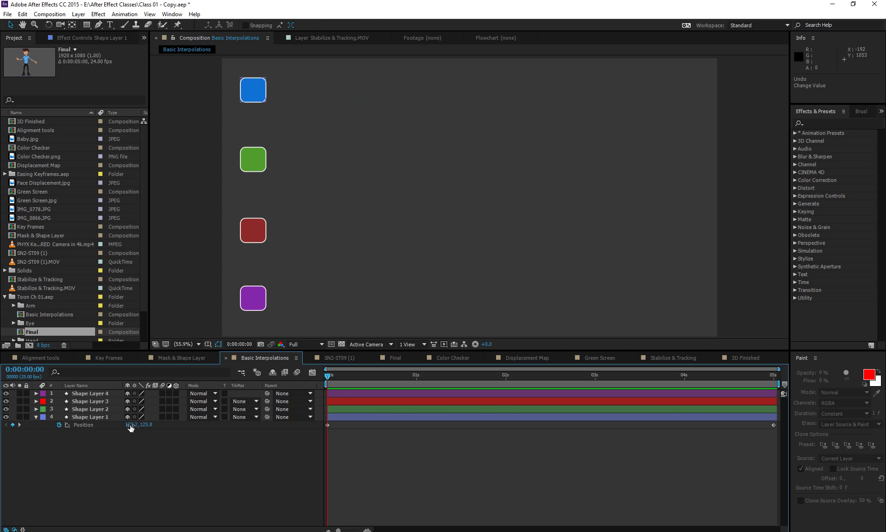
click(131, 426)
Add Position keyframes to Shape Layers 2, 3 and 4 at the first frame and move to the last frame
click(93, 410)
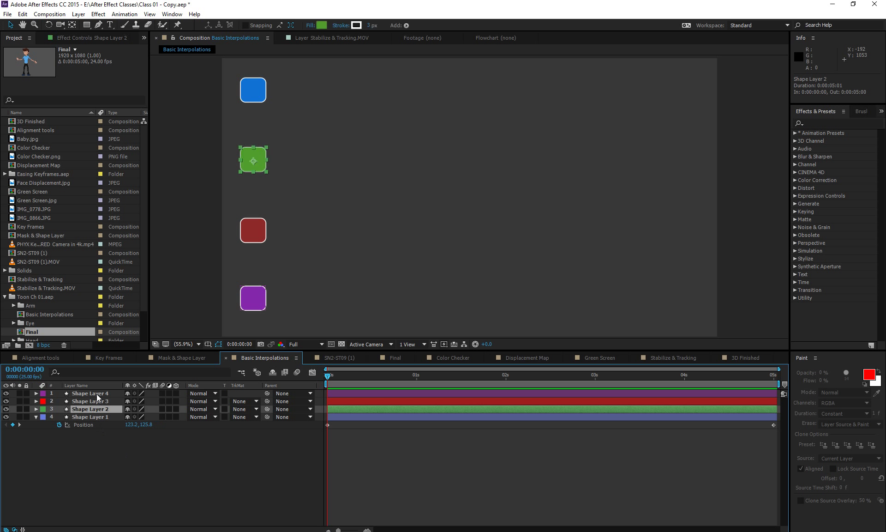
shift+click(96, 394)
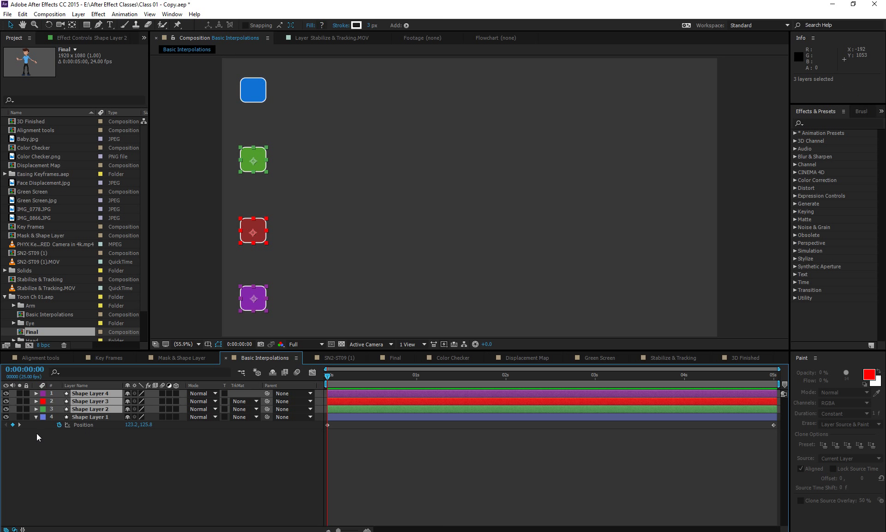
key(p)
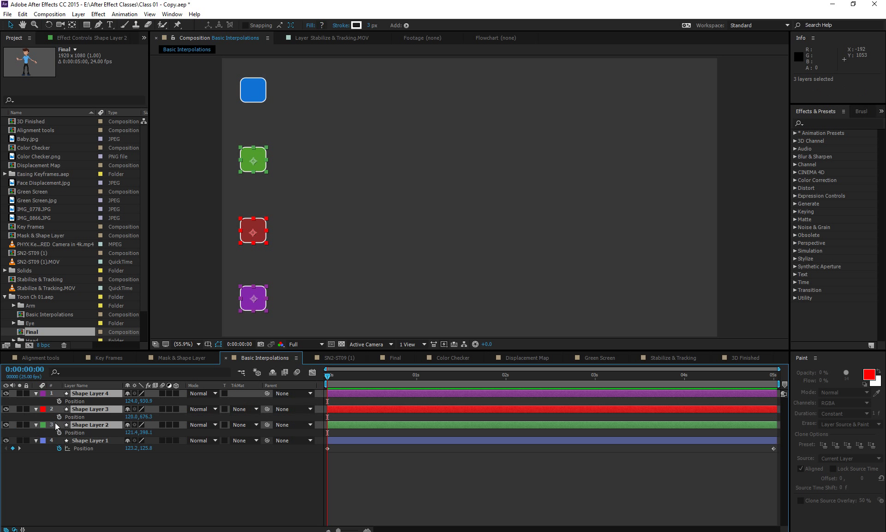
key(alt+shift+p)
click(75, 488)
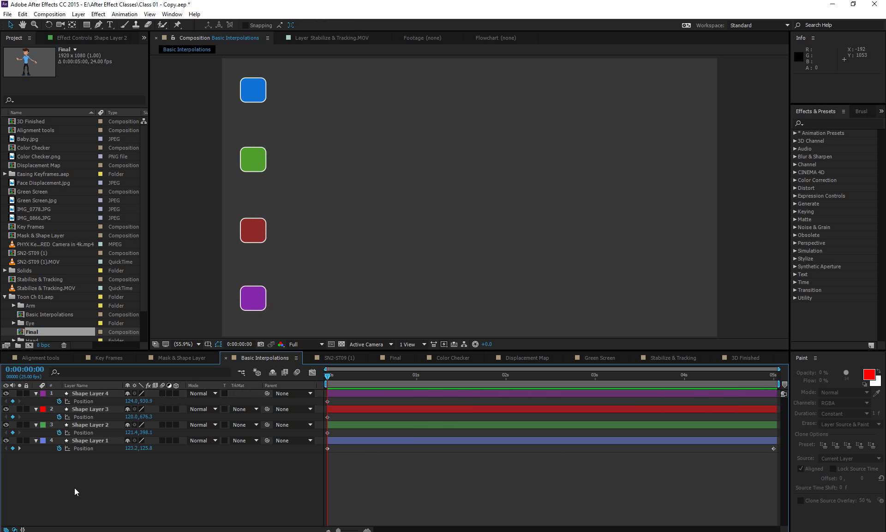
key(End)
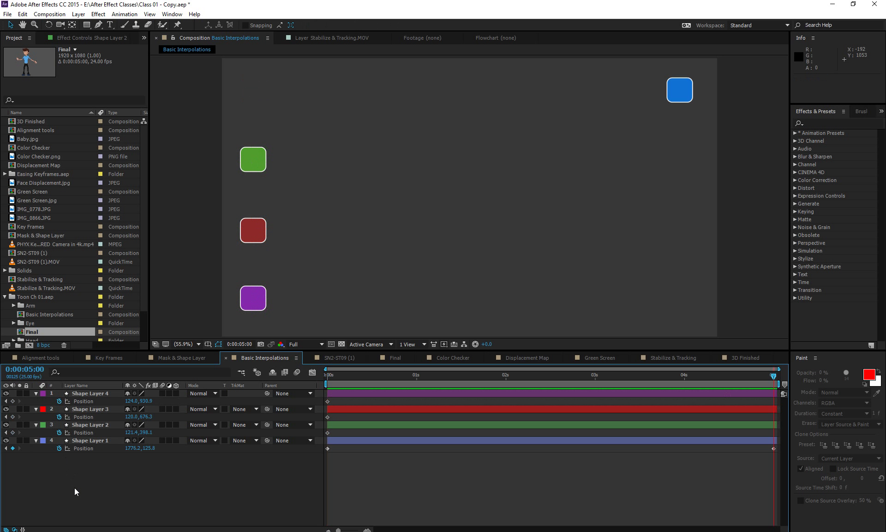
Try setting Shape Layer 2's Position Y to 125.8 at the last frame and undo the change
click(150, 450)
click(97, 426)
shift+click(98, 395)
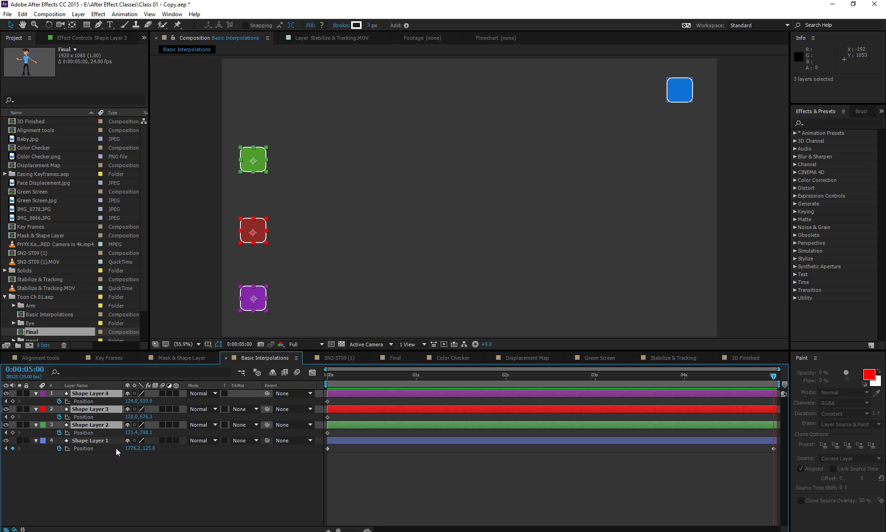
click(119, 509)
click(91, 434)
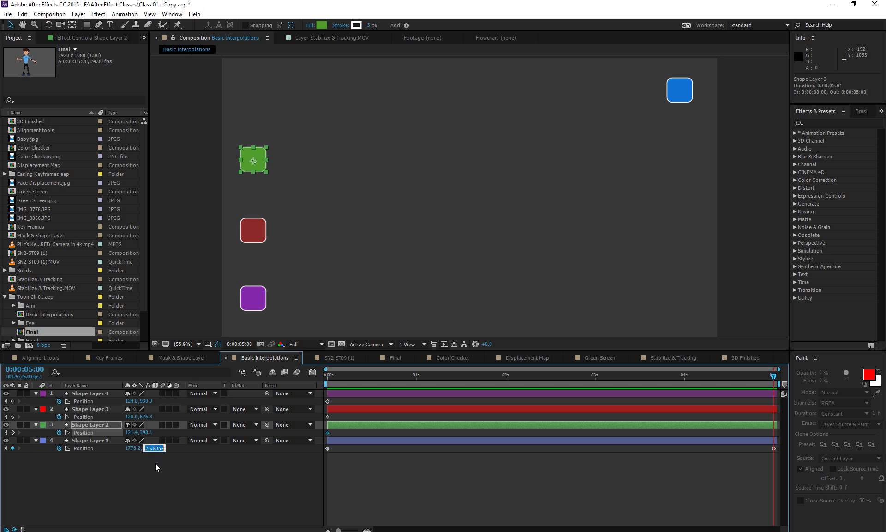
click(155, 478)
click(145, 434)
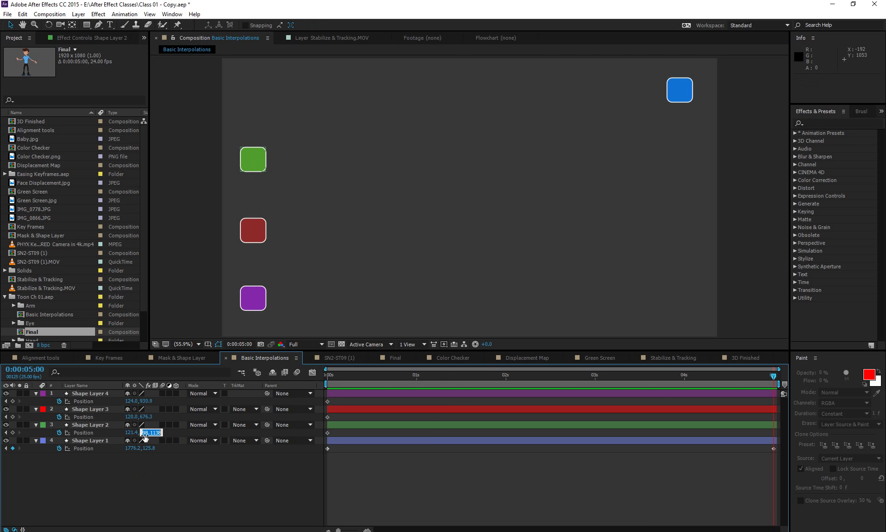
text(125.8)
key(Return)
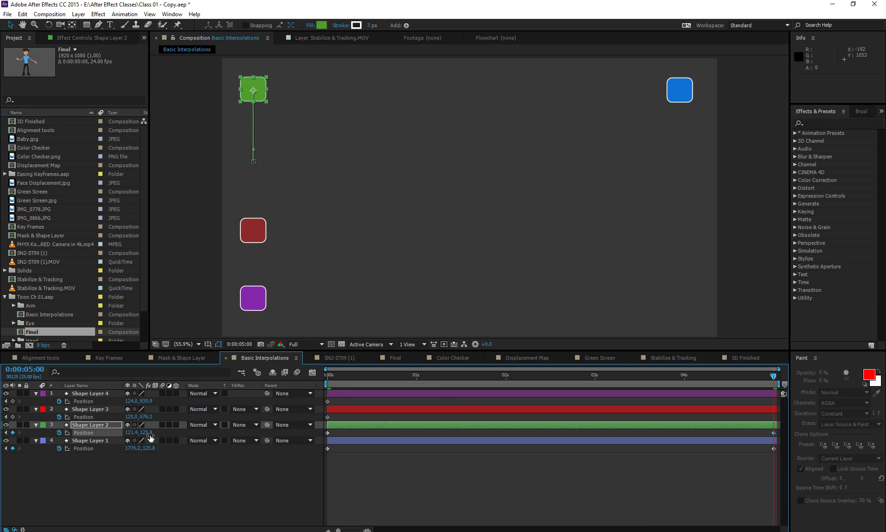
key(ctrl+z)
Copy Shape Layer 1's end Position X of 1776.2 to Shape Layer 2 at the five-second mark
click(134, 448)
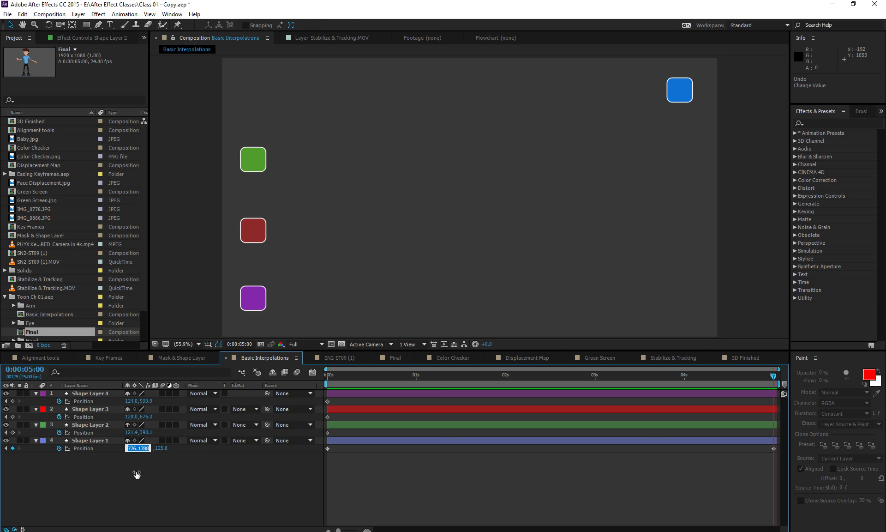
click(137, 472)
click(131, 432)
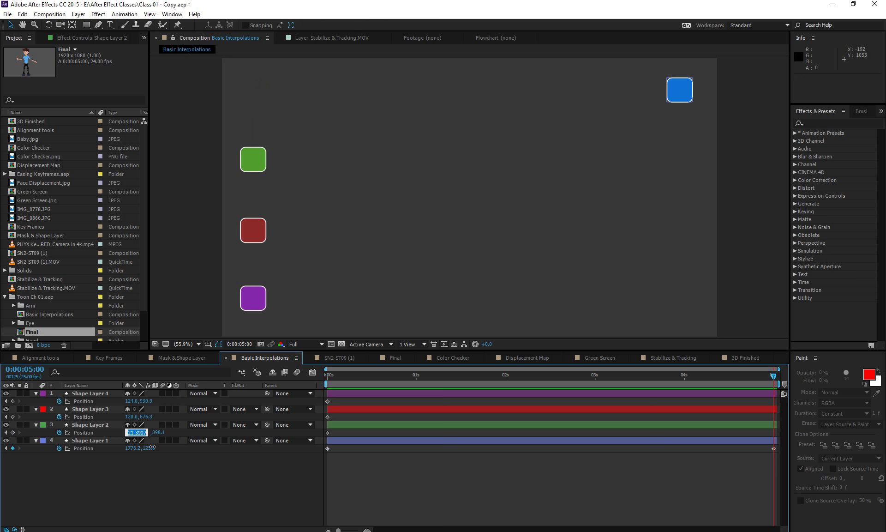
key(Return)
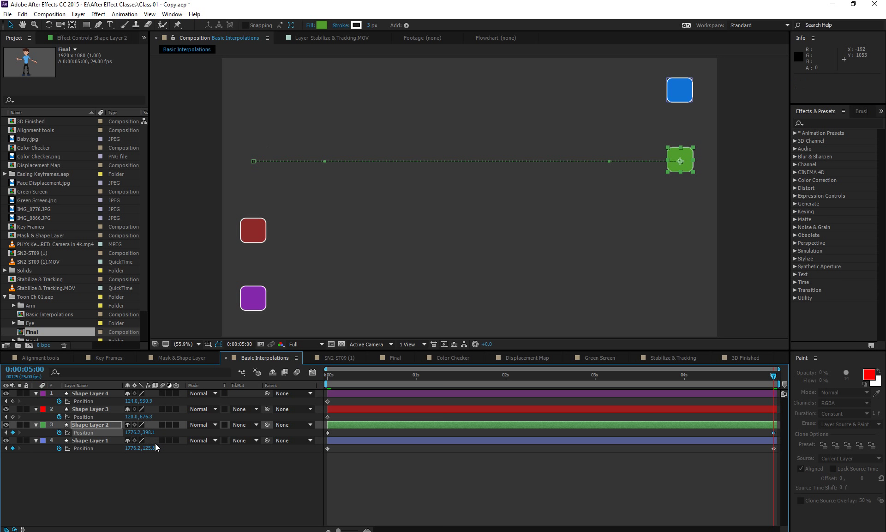
Set the Position X of Shape Layers 3 and 4 to 1776.2 at the five-second mark
click(131, 417)
text(1788)
key(Return)
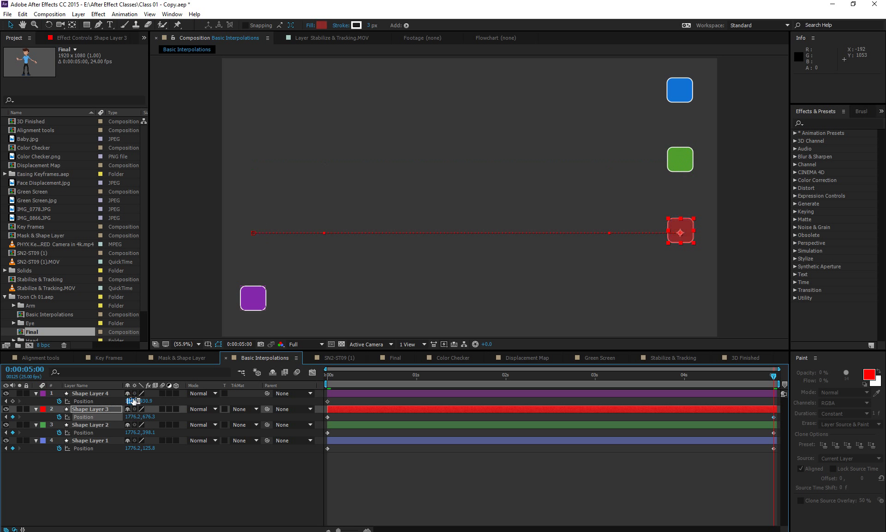
click(133, 400)
text(1788)
key(Return)
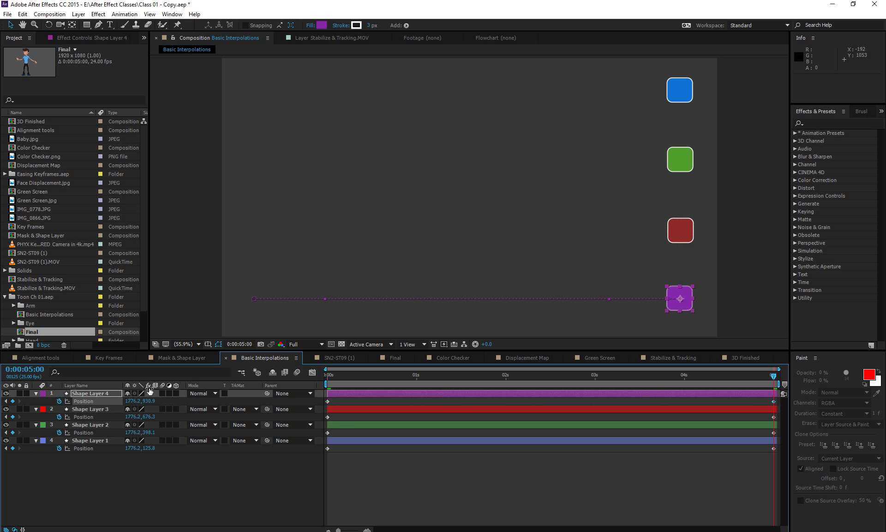
click(214, 479)
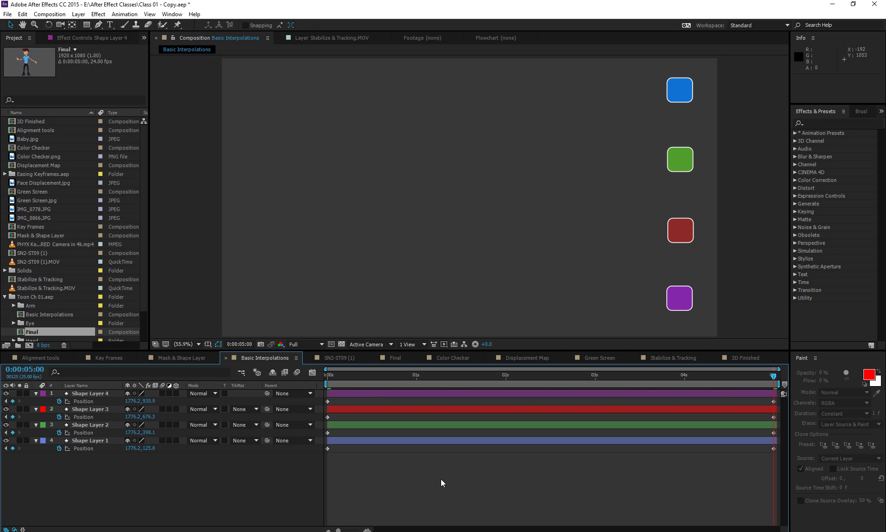
Preview the motion of all four squares and save the project with the playhead on the first frame
key(space)
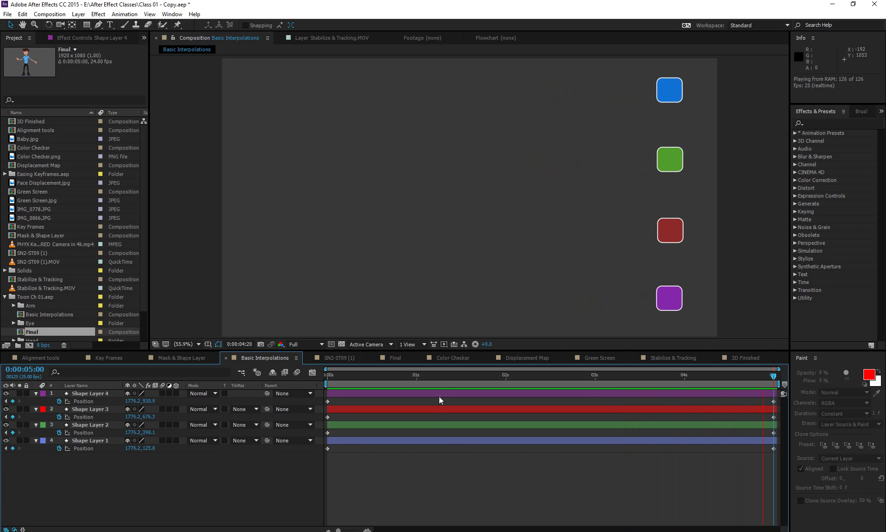
key(space)
drag(387, 381, 292, 391)
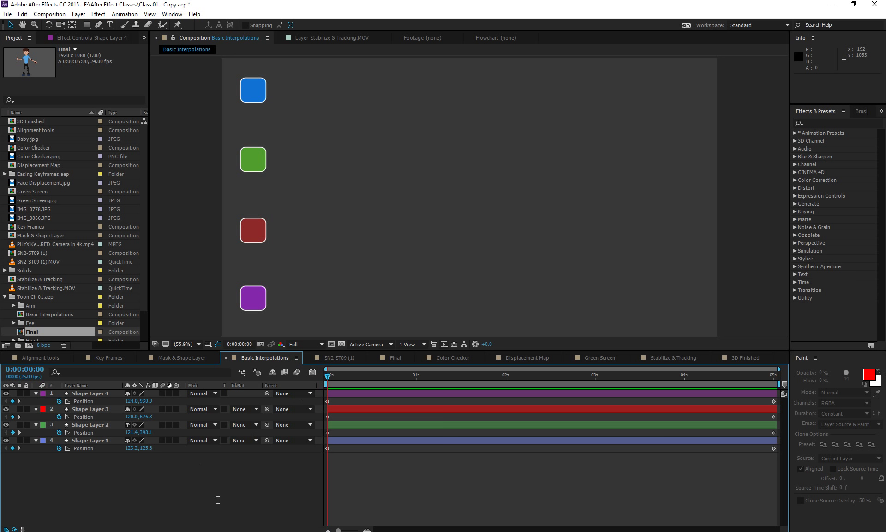
key(ctrl+s)
Review the Keyframe Assistant easing options for Shape Layer 2's first Position keyframe, with the playhead at frame 6
click(328, 432)
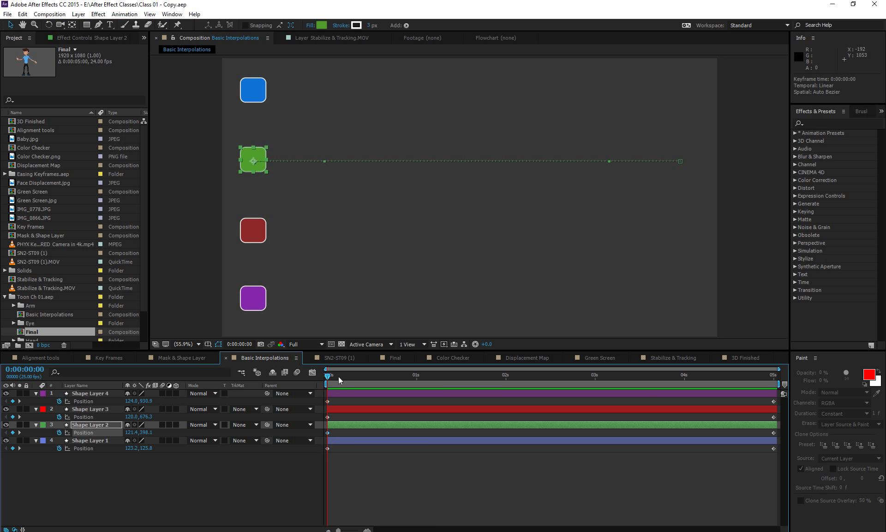
drag(339, 376, 349, 370)
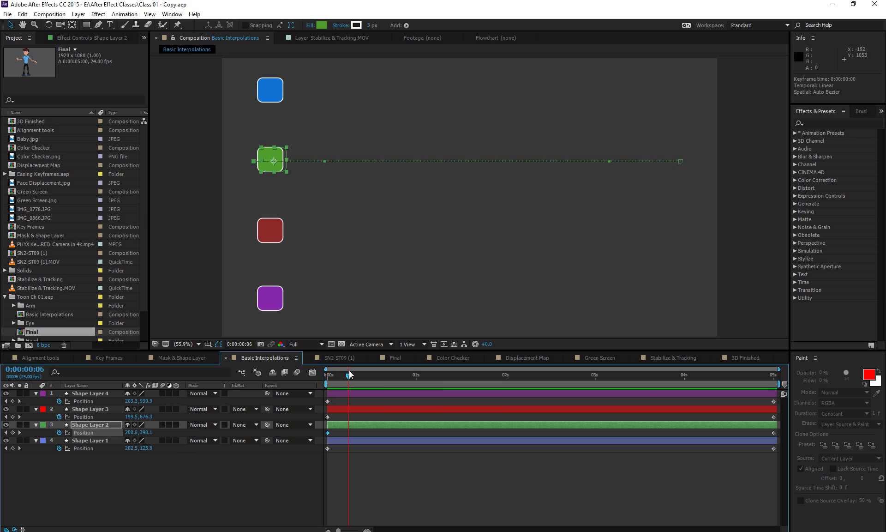
right_click(328, 434)
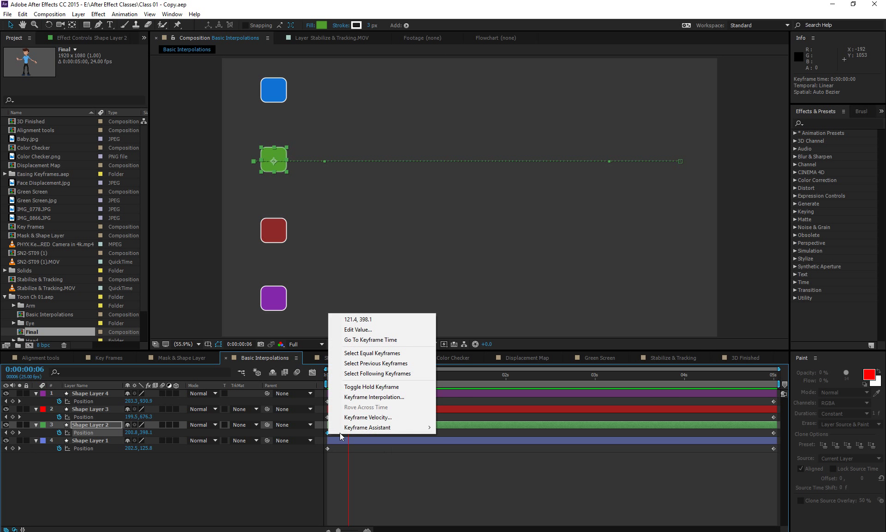
mouse_move(383, 429)
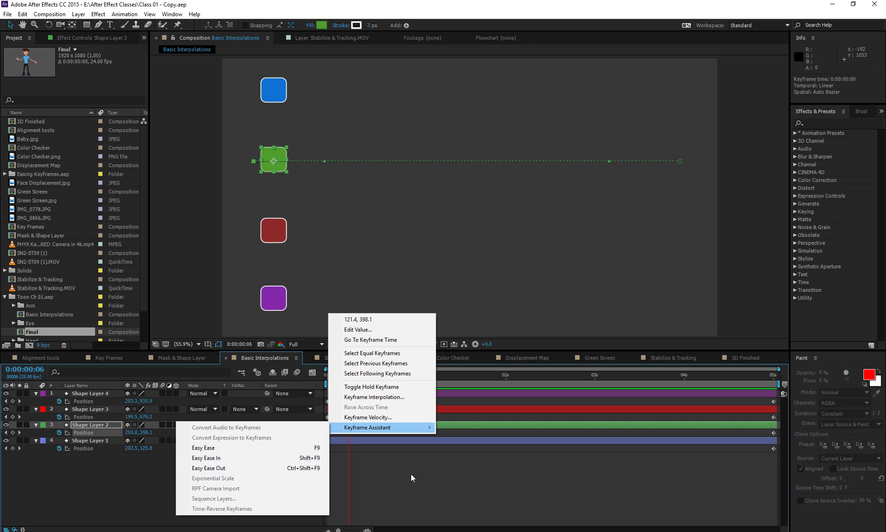
click(351, 431)
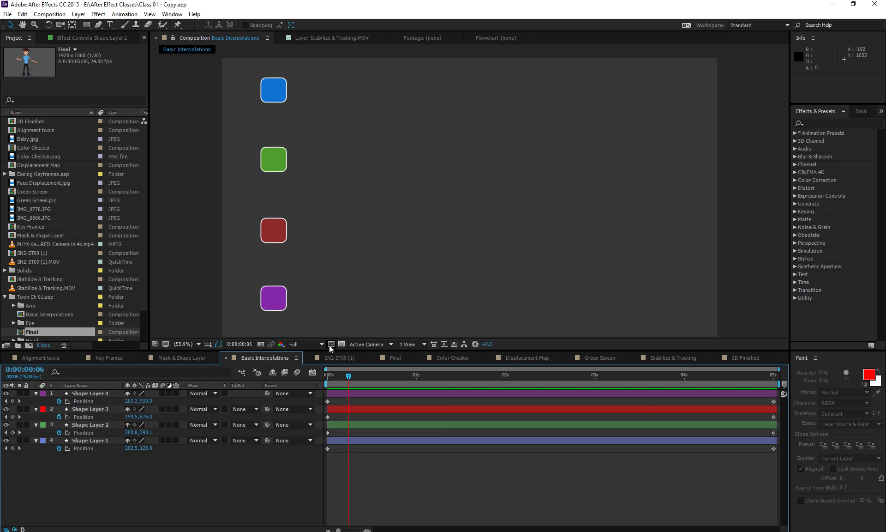
Inspect Shape Layer 2's Position curve in the Graph Editor and return to the layer bars
click(312, 372)
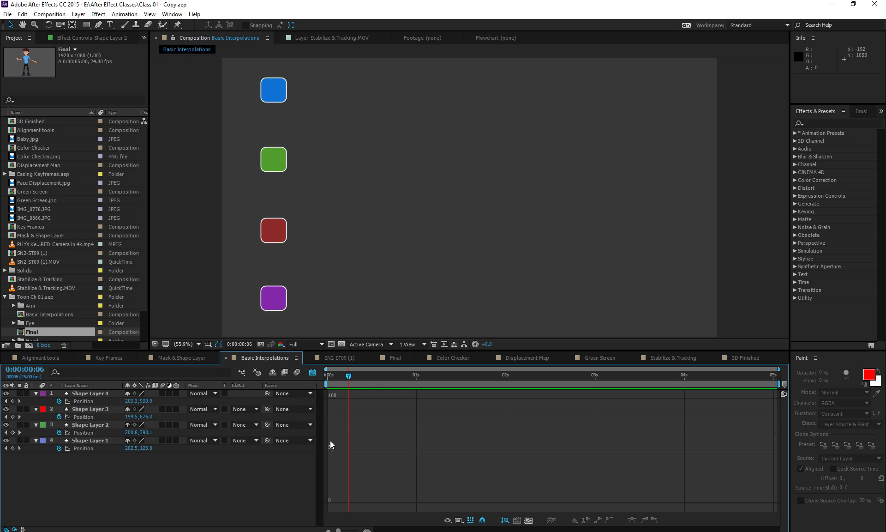
click(85, 425)
click(95, 434)
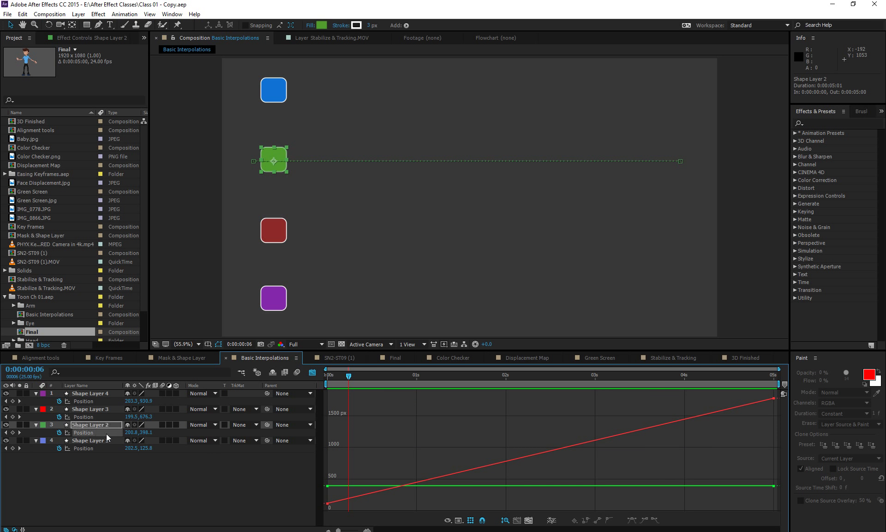
key(shift+F3)
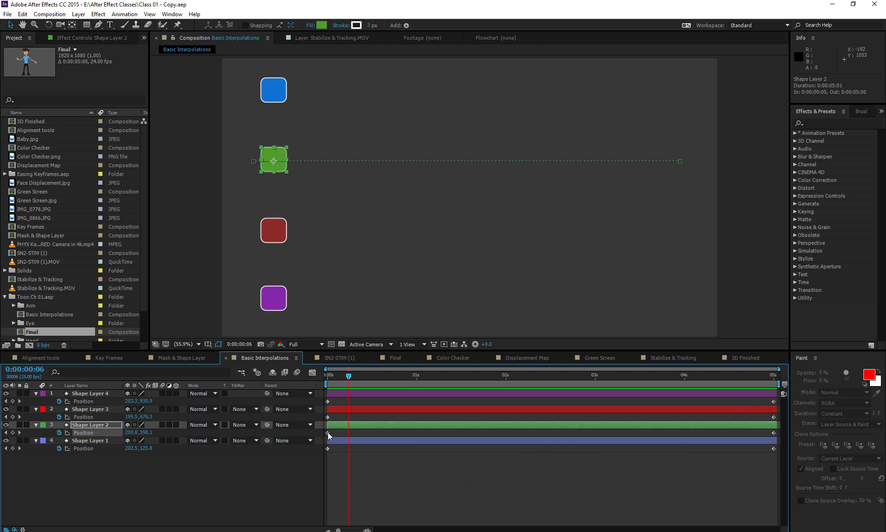
Try Easy Ease In and Easy Ease on Shape Layer 2's first Position keyframe, and undo the Easy Ease
mouse_move(328, 434)
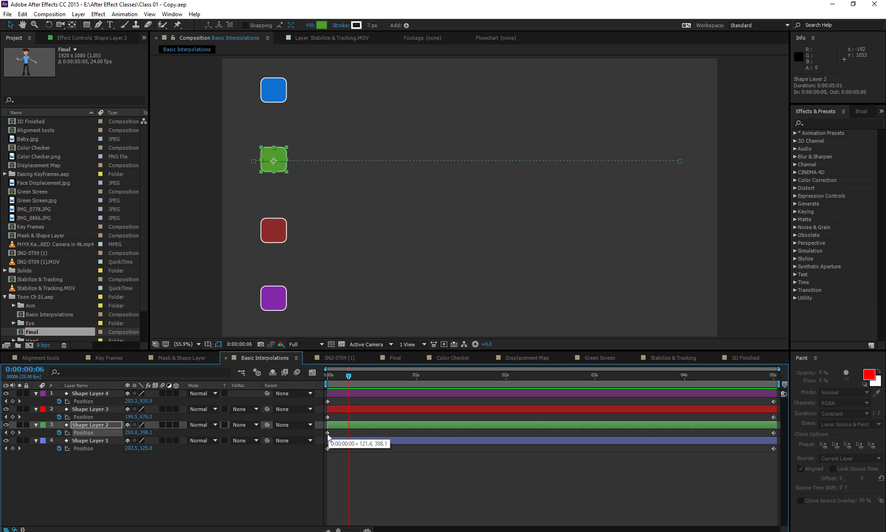
right_click(328, 433)
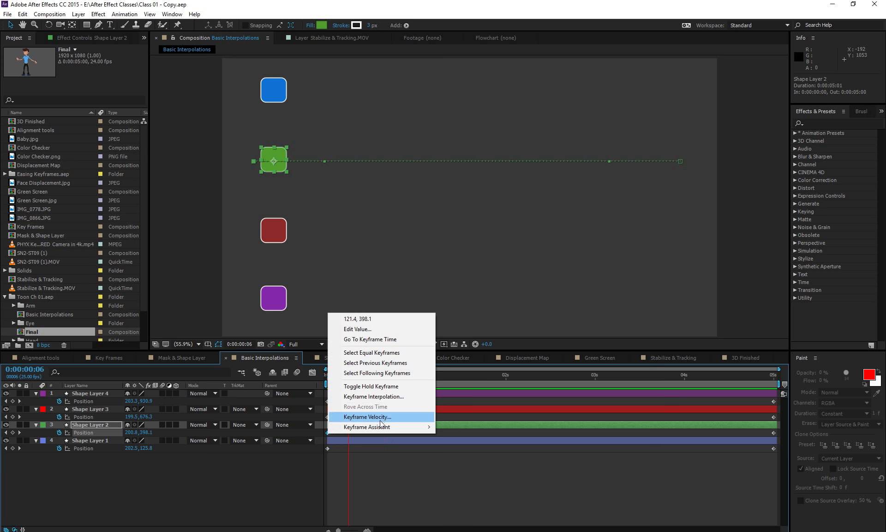
mouse_move(381, 427)
click(240, 457)
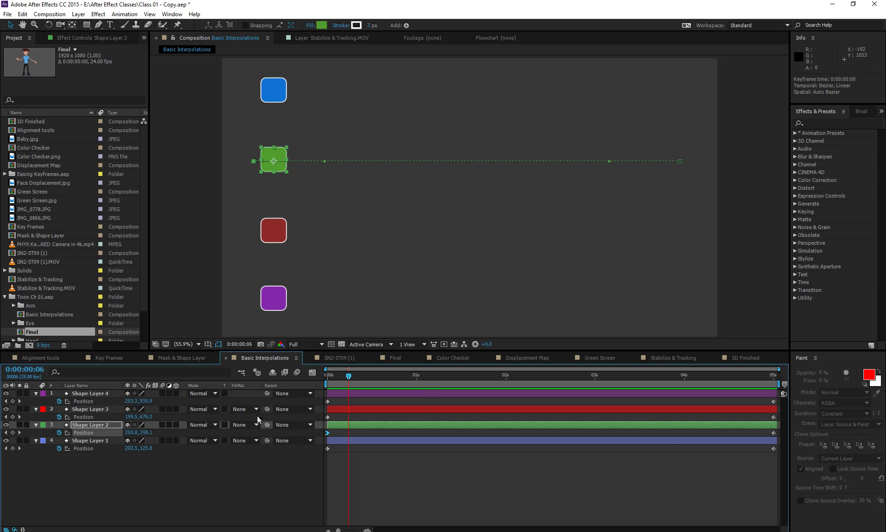
click(312, 373)
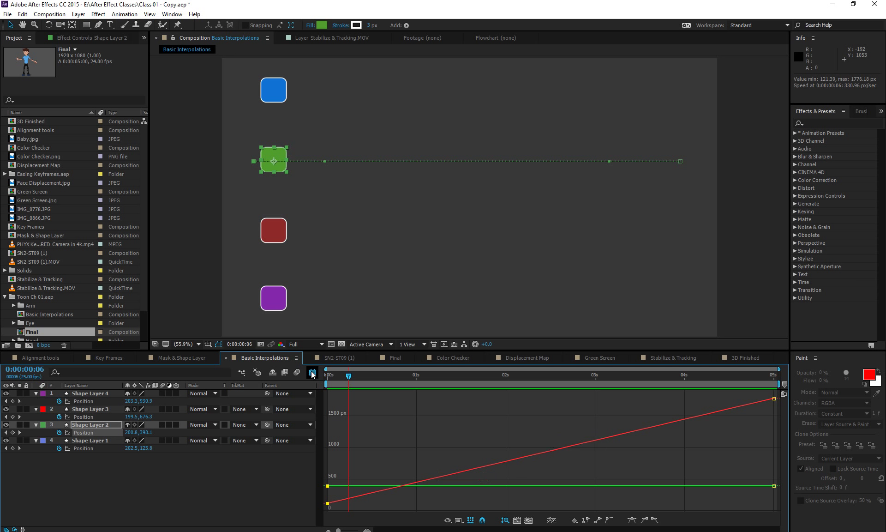
click(312, 373)
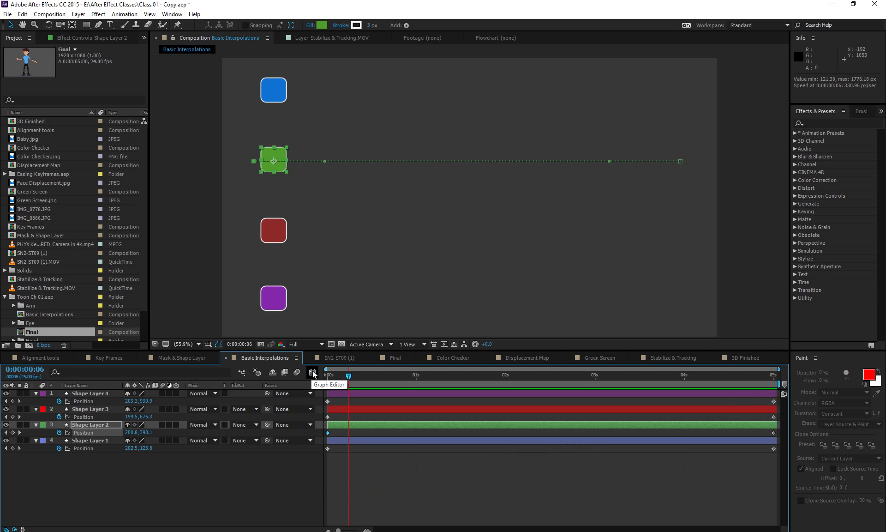
key(F9)
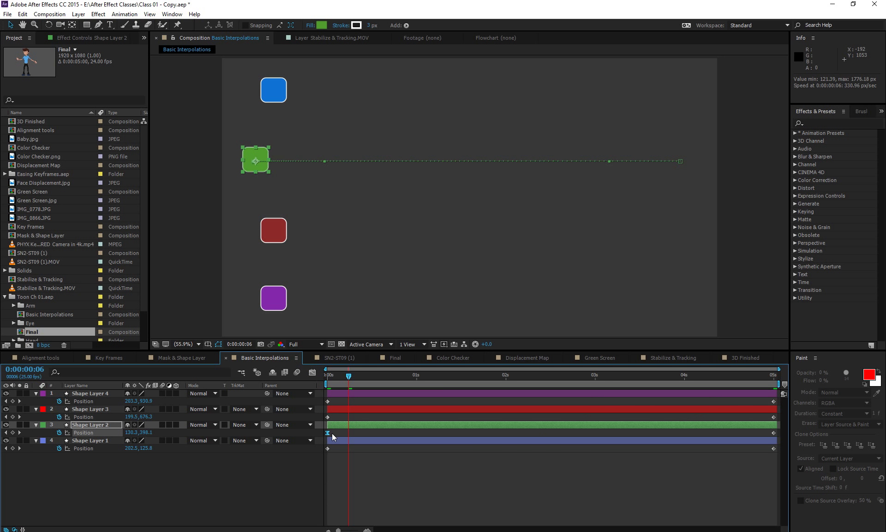
key(ctrl+z)
Apply Easy Ease Out to Shape Layer 2's first Position keyframe and preview the animation from the first frame
right_click(326, 435)
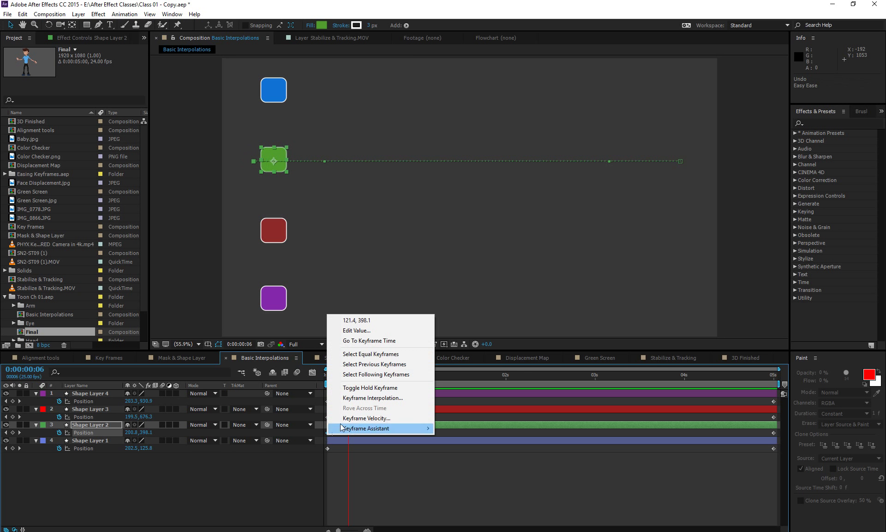
mouse_move(353, 429)
click(272, 469)
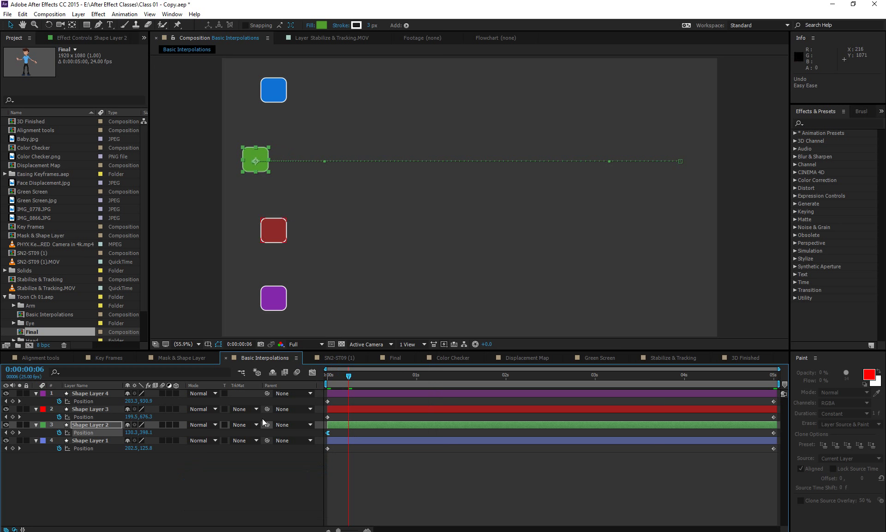
drag(339, 380, 308, 390)
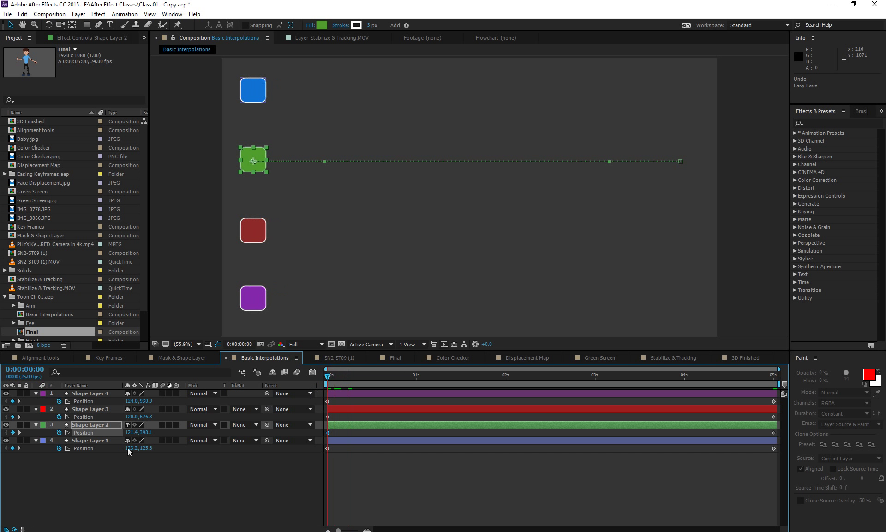
key(space)
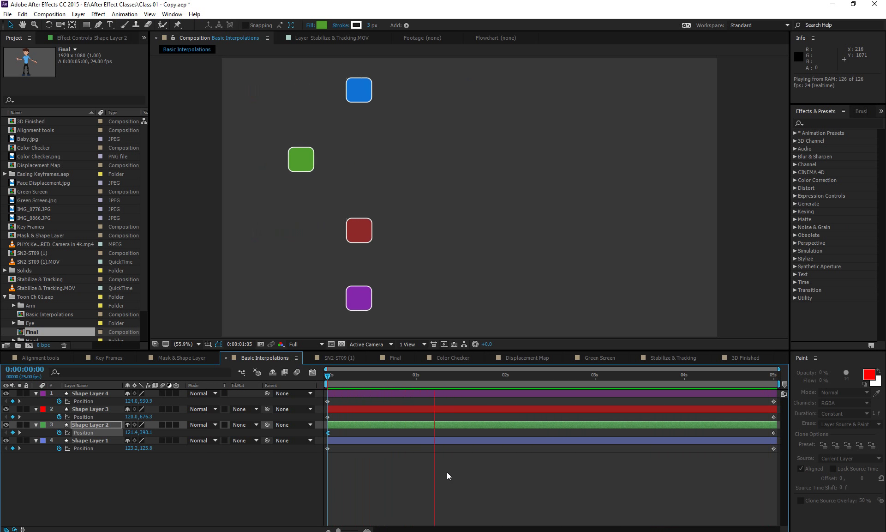
Stop the preview, inspect Shape Layer 2's Position curve in the Graph Editor, and return to the layer bars
key(space)
click(313, 372)
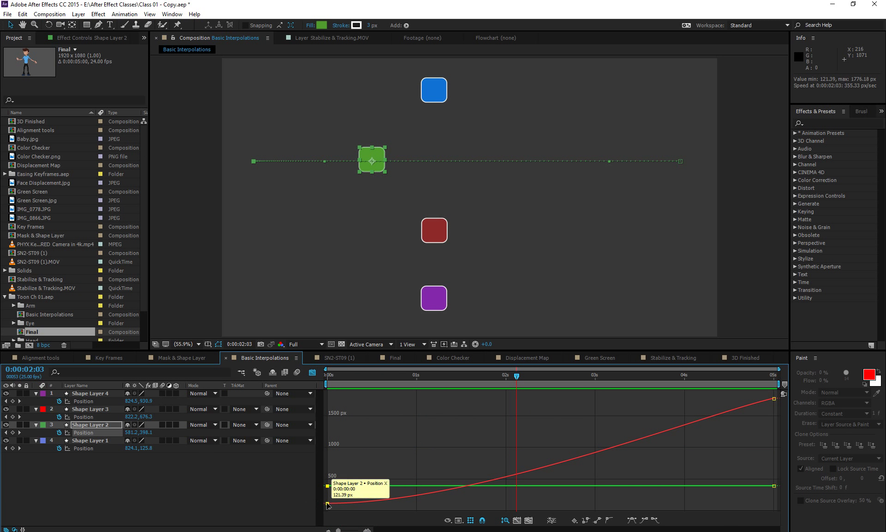
double_click(390, 502)
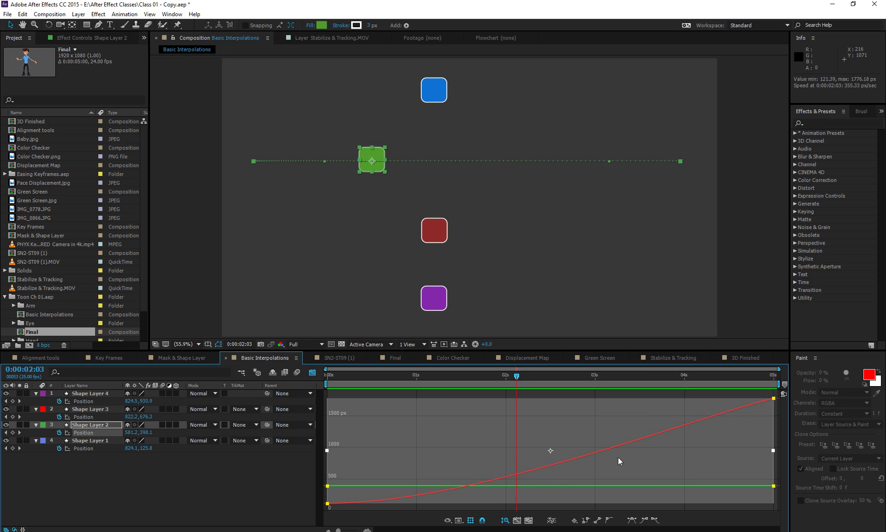
click(313, 372)
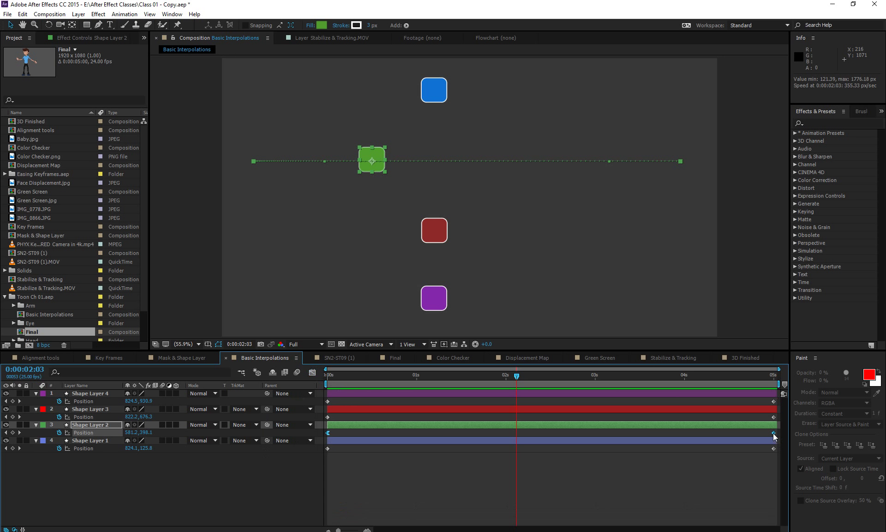
Apply Easy Ease In to Shape Layer 3's last Position keyframe and preview the animation from the first frame
click(737, 487)
click(692, 408)
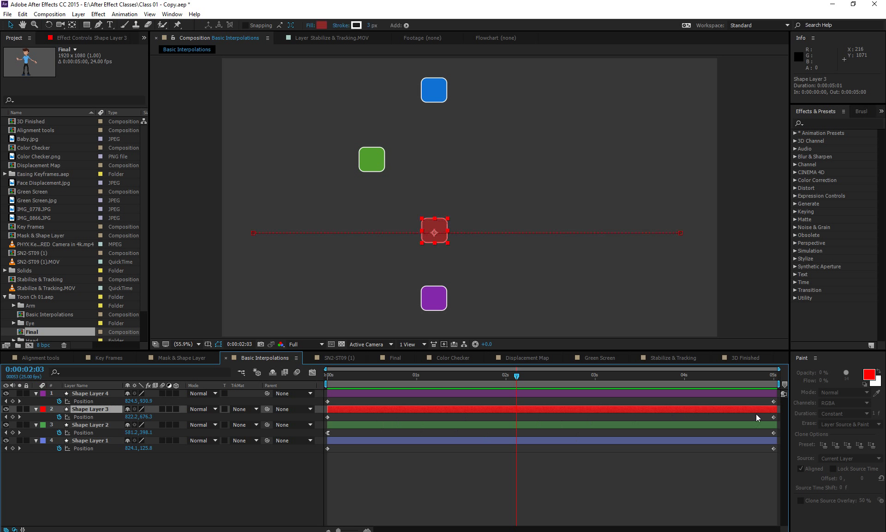
right_click(775, 417)
mouse_move(794, 410)
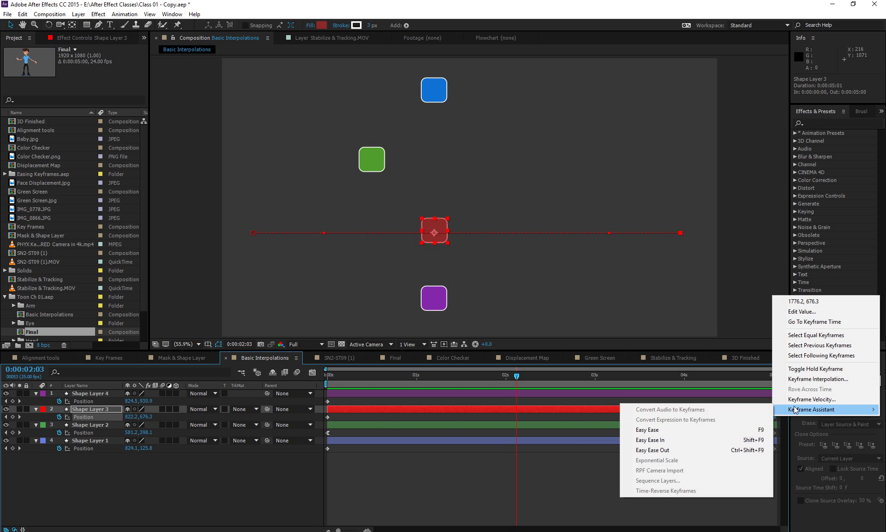
click(752, 439)
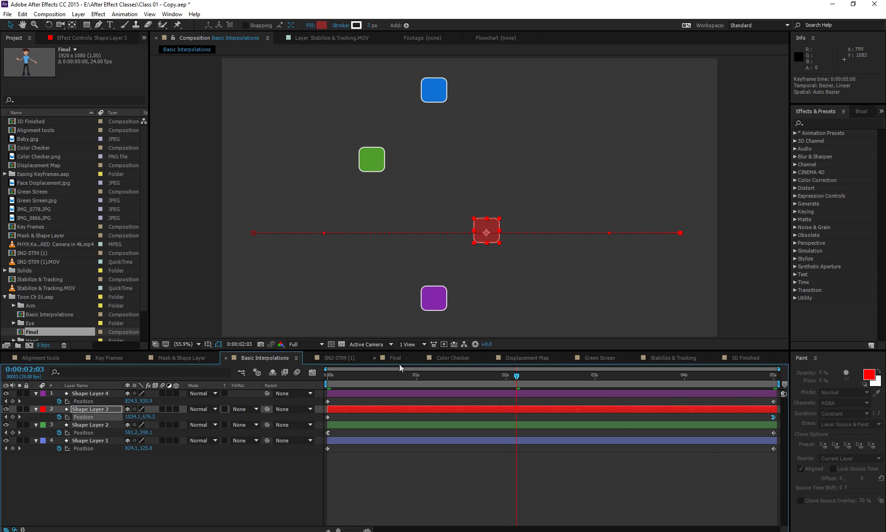
drag(400, 368, 284, 373)
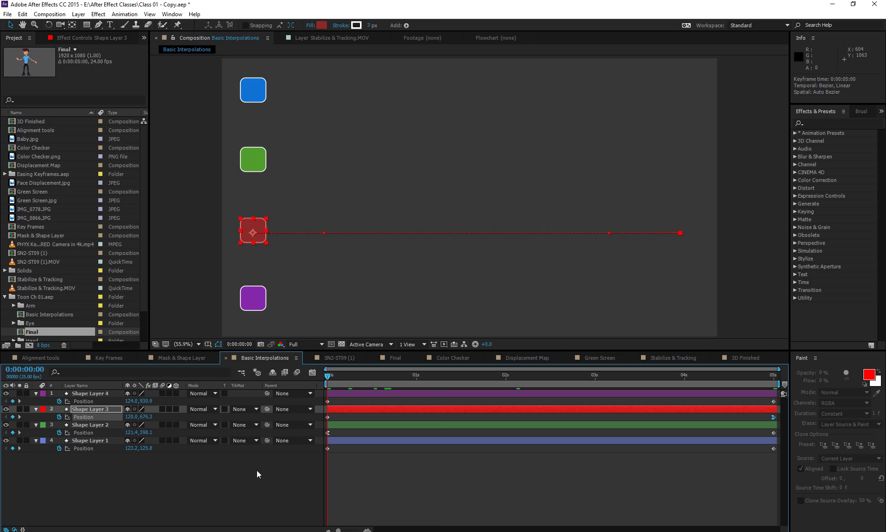
key(space)
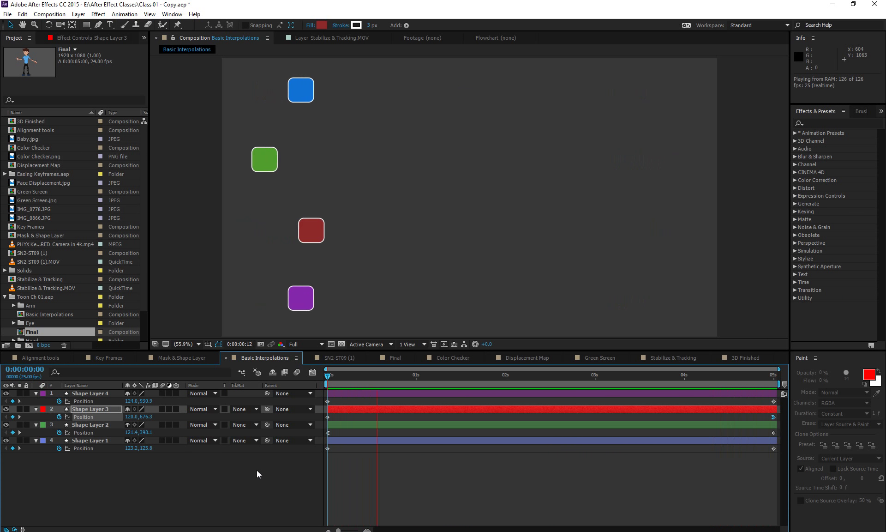
key(space)
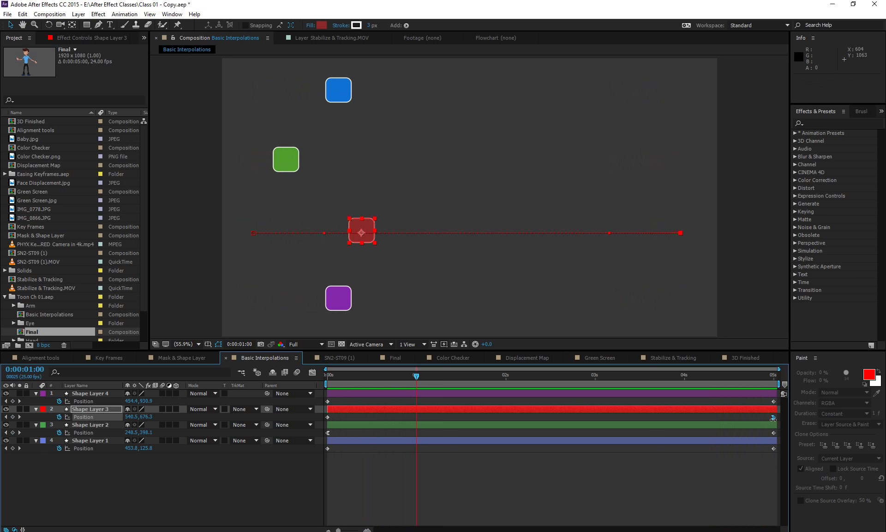
click(773, 418)
click(743, 504)
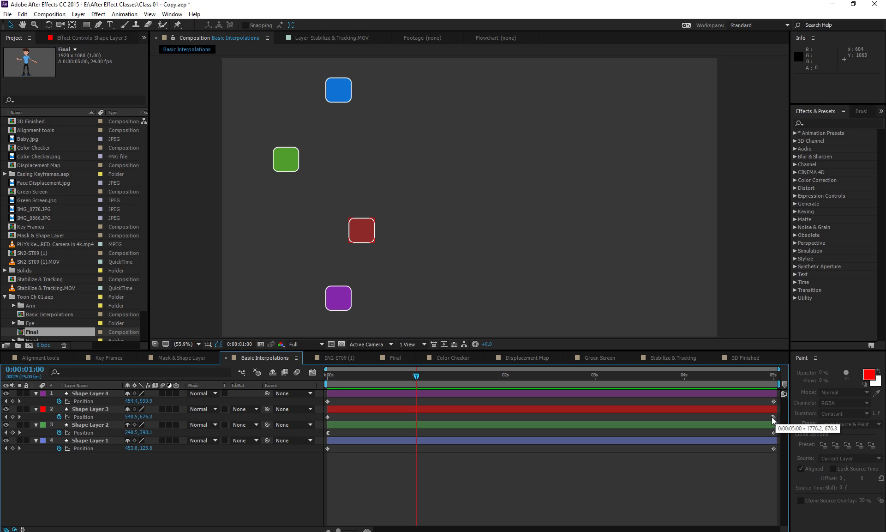
click(774, 418)
key(shift+F9)
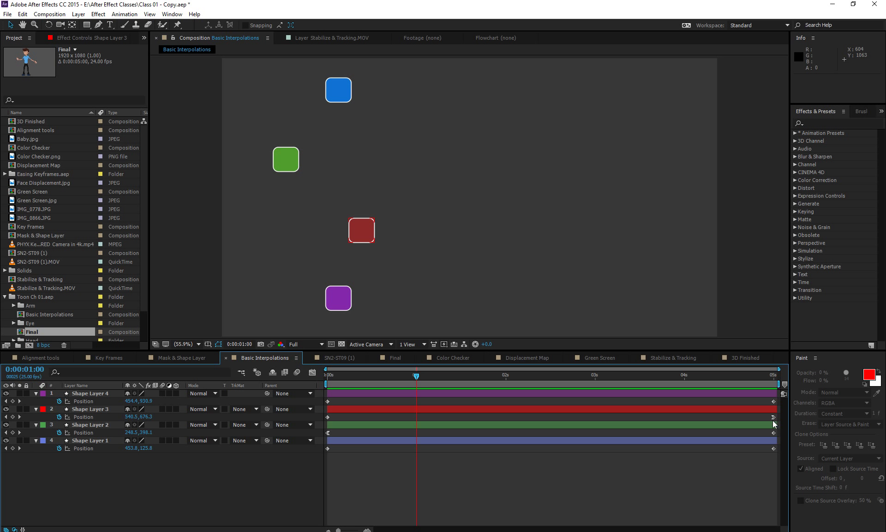
ctrl+click(774, 417)
click(775, 424)
click(770, 426)
Return the playhead to the first frame and review the Keyframe Velocity settings of Shape Layer 1's first Position keyframe without changing them
drag(413, 375, 317, 396)
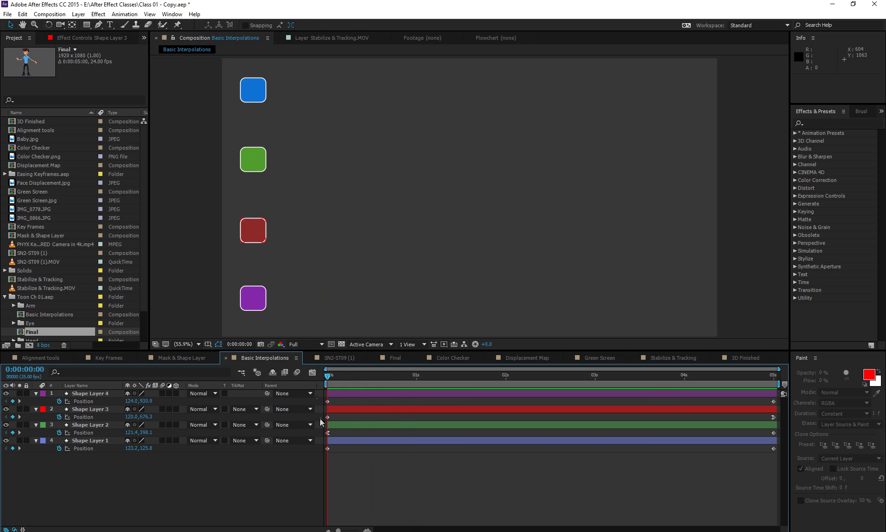
click(328, 448)
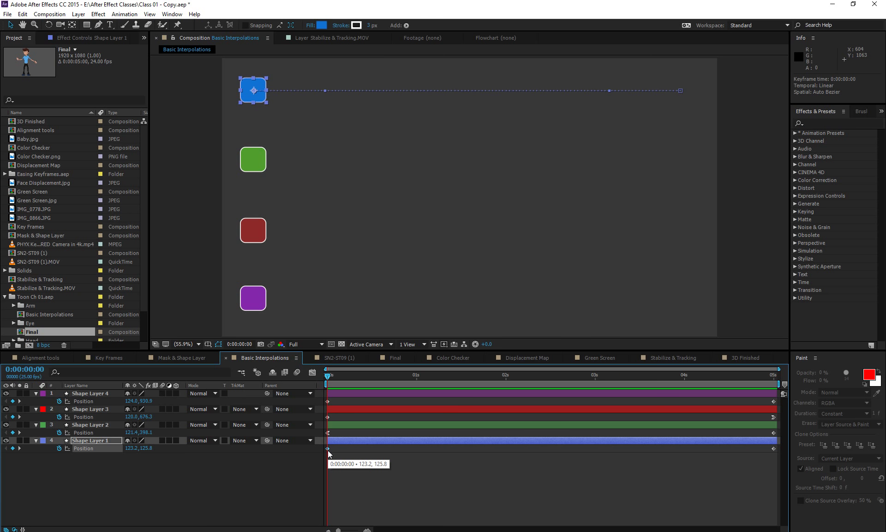
right_click(327, 448)
mouse_move(367, 446)
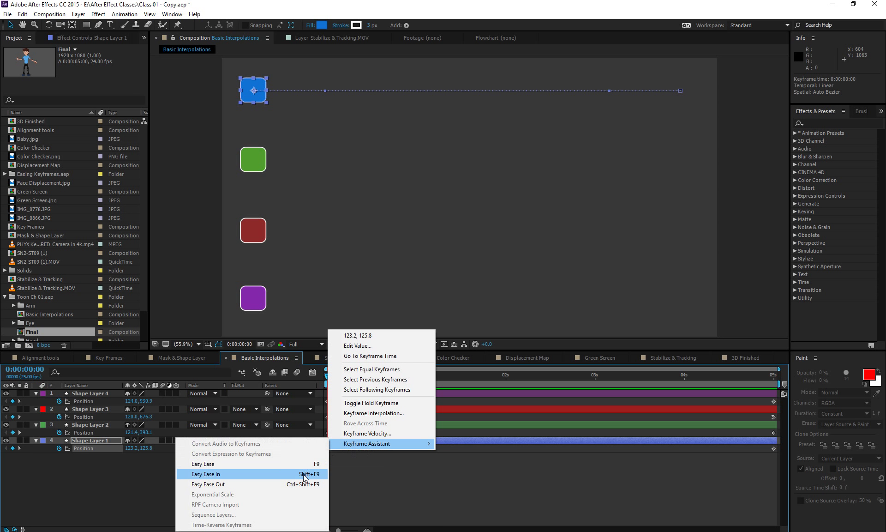
click(388, 433)
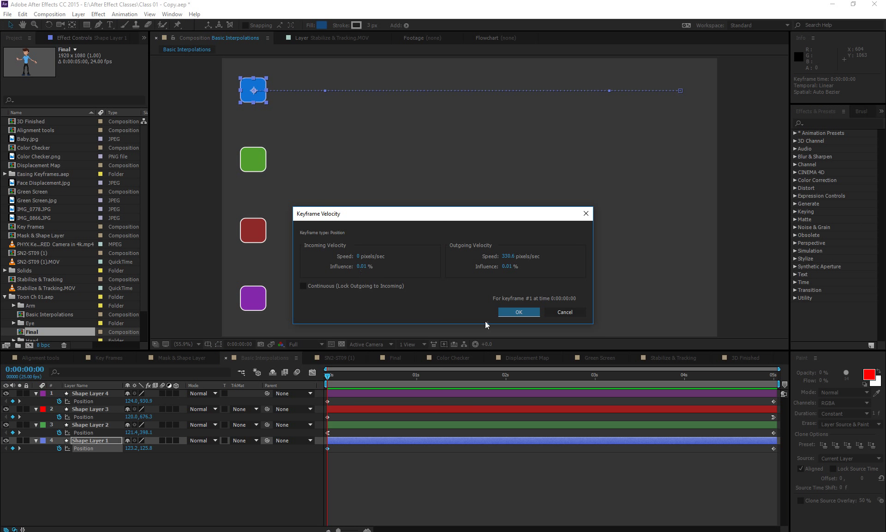
click(572, 313)
Try to set the outgoing velocity influence of Shape Layer 2's first Position keyframe to 100%
right_click(327, 432)
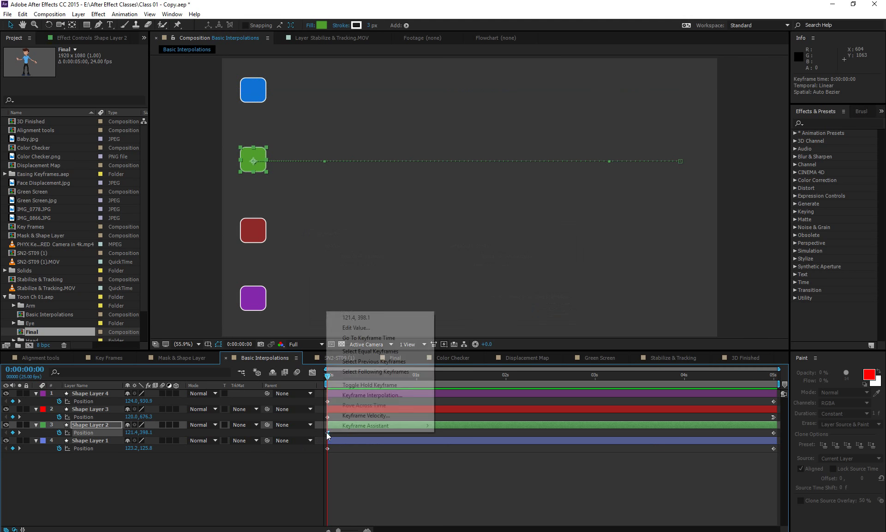
click(372, 414)
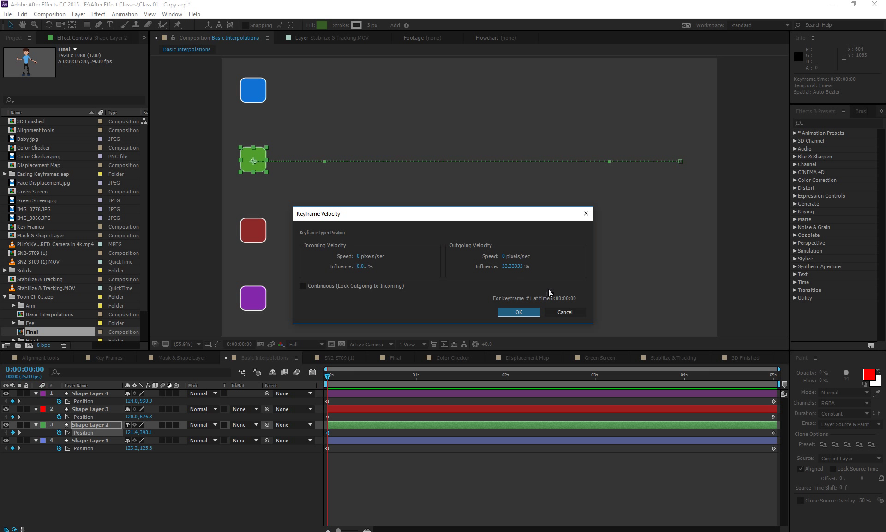
click(513, 266)
text(100)
key(Return)
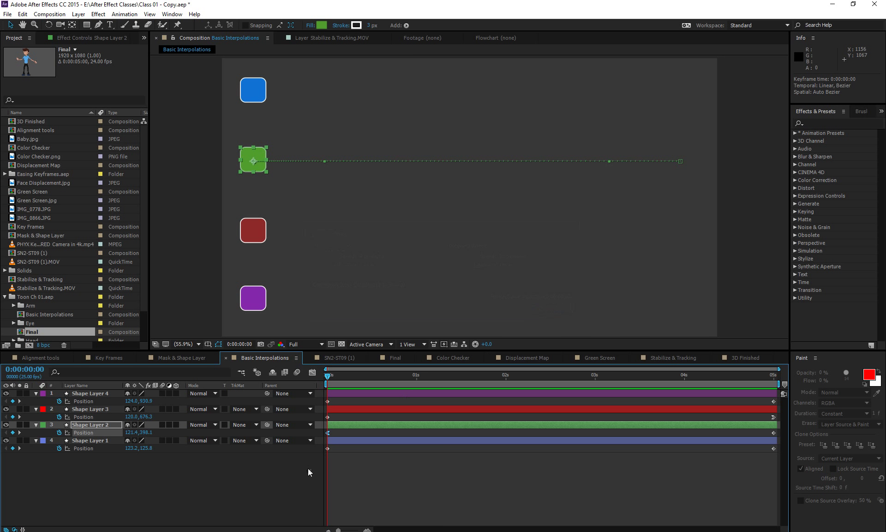
Set the outgoing velocity influence of Shape Layer 2's first Position keyframe to 60%
right_click(328, 433)
click(370, 418)
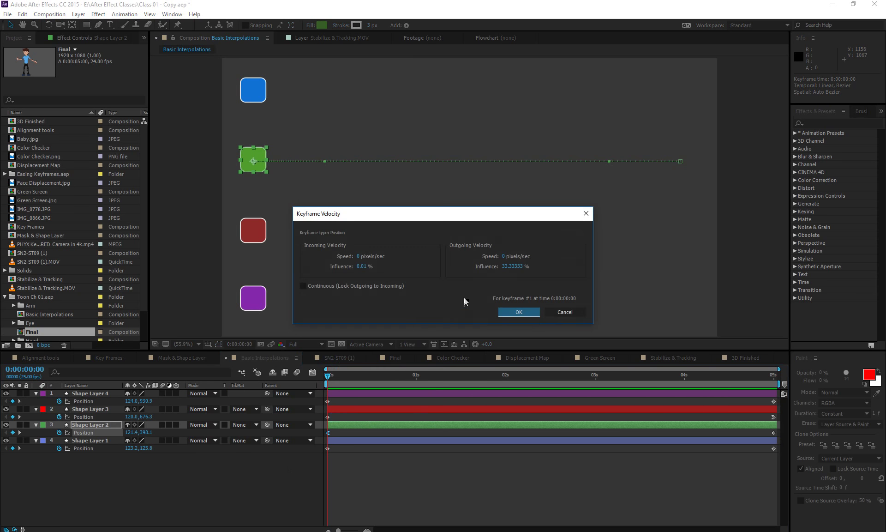
click(512, 269)
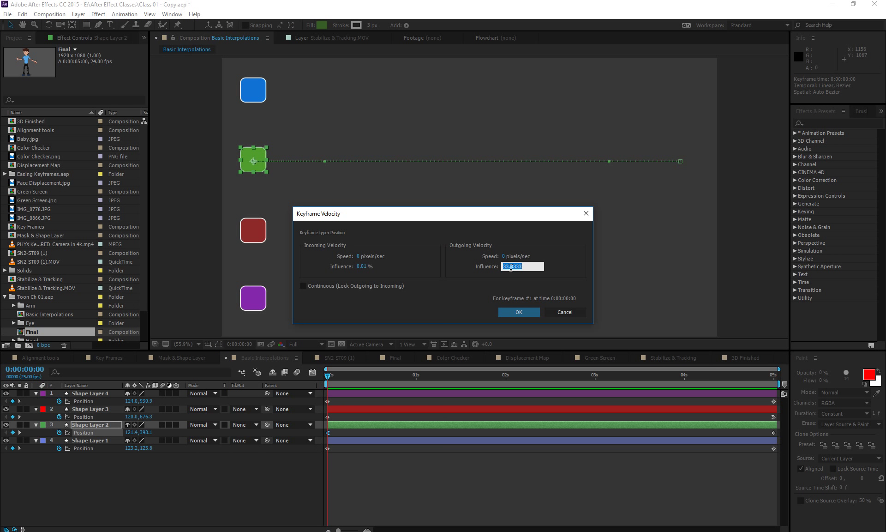
text(60)
click(513, 310)
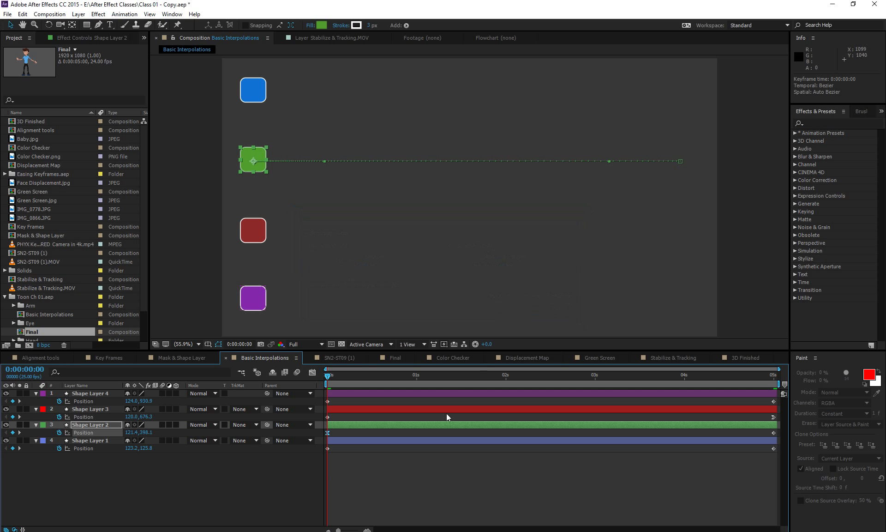
Preview the animation with Shape Layer 2's Position curve in the Graph Editor, and undo the velocity influence change
click(313, 372)
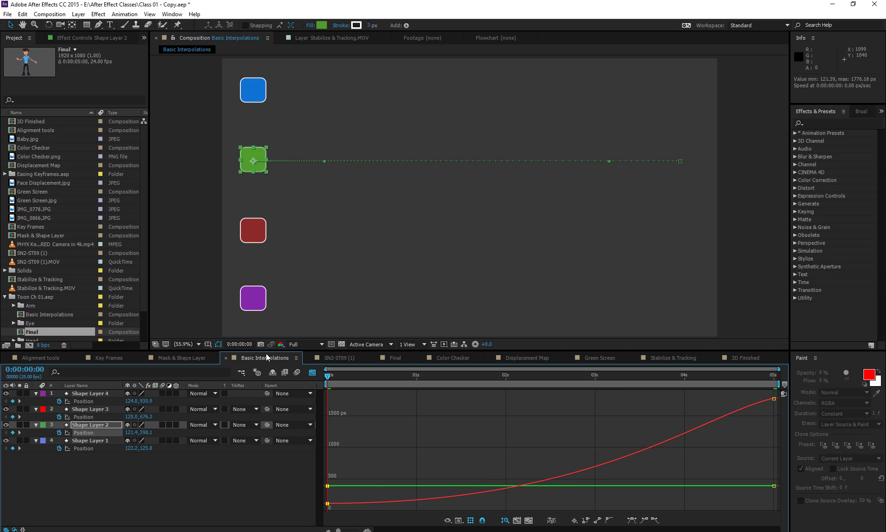
key(space)
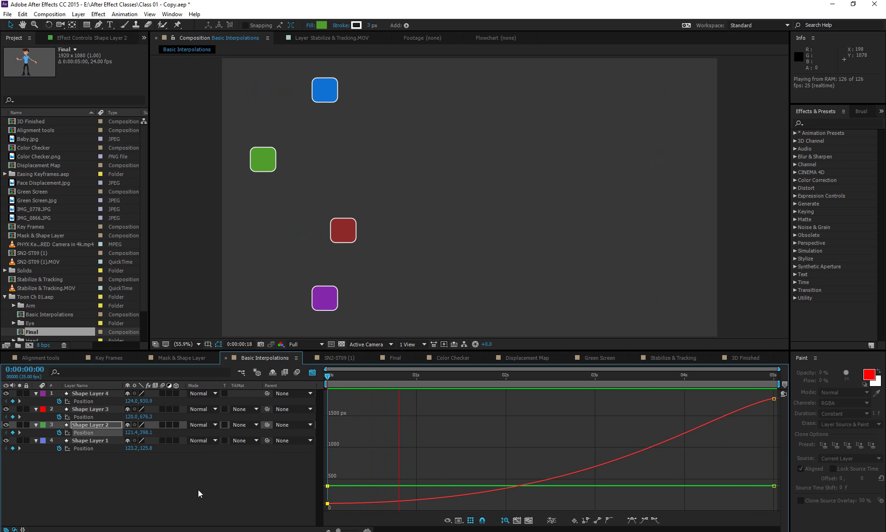
key(space)
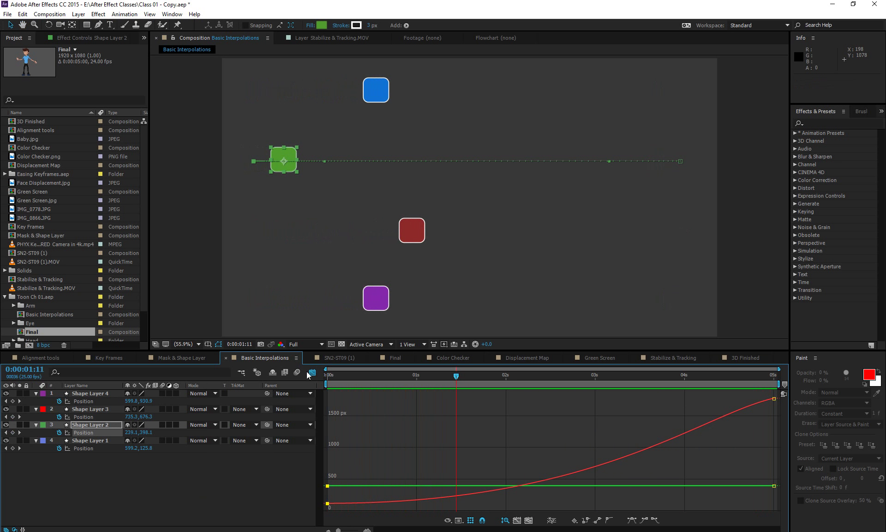
key(Home)
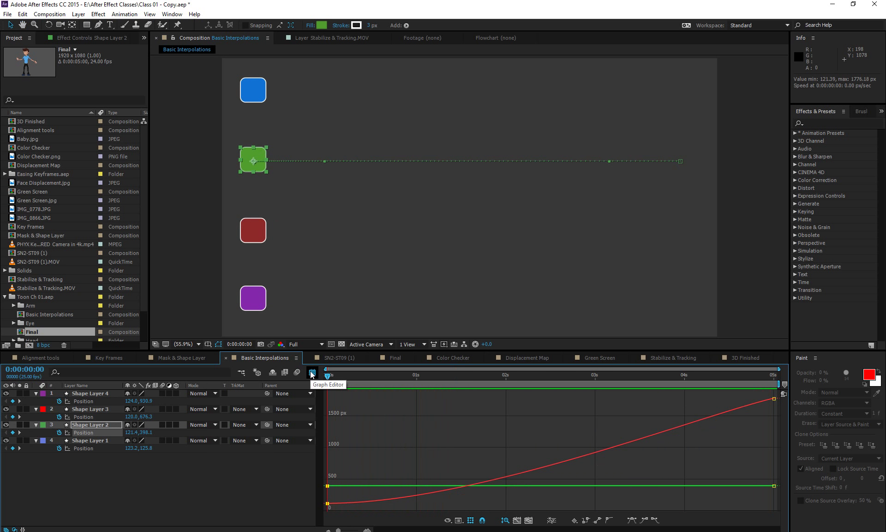
click(312, 372)
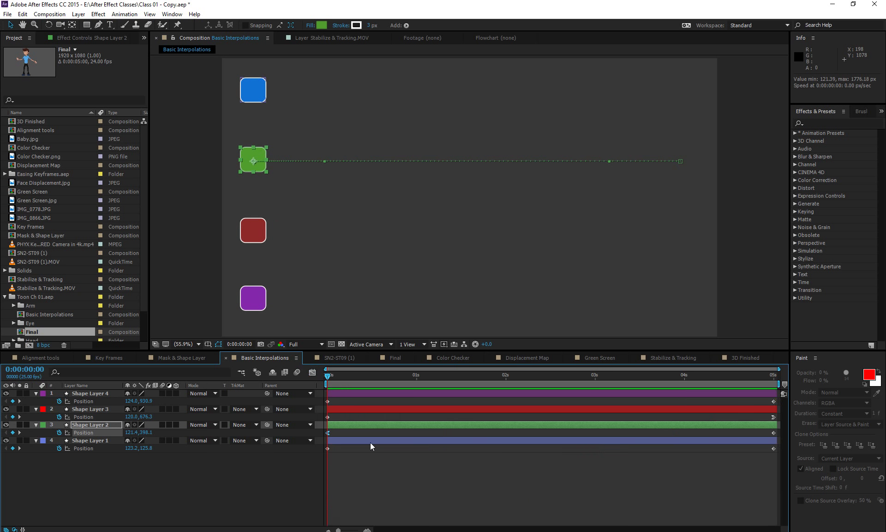
Apply Easy Ease to both of Shape Layer 1's Position keyframes and check the Keyframe Assistant easing options
click(550, 493)
click(328, 448)
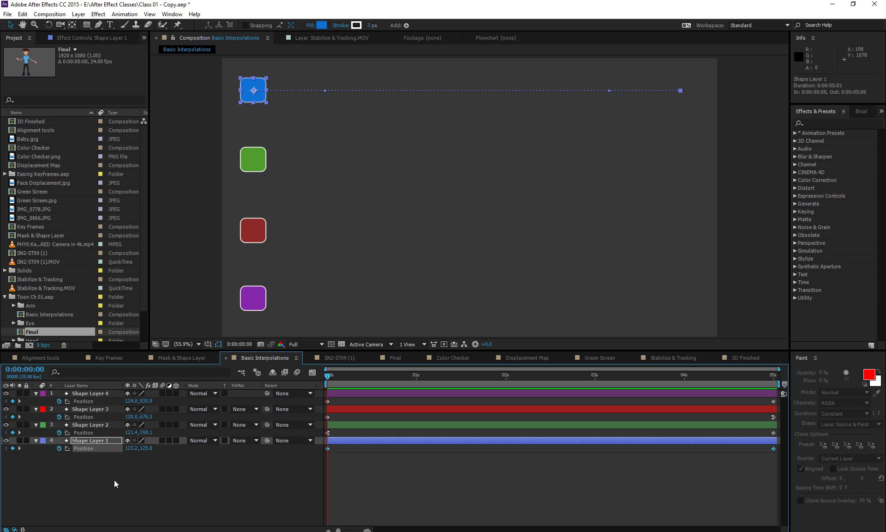
key(F9)
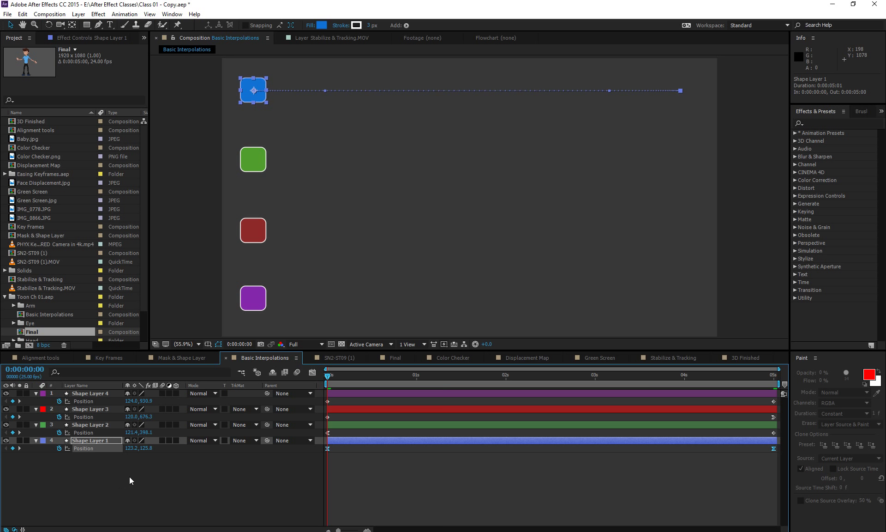
right_click(326, 450)
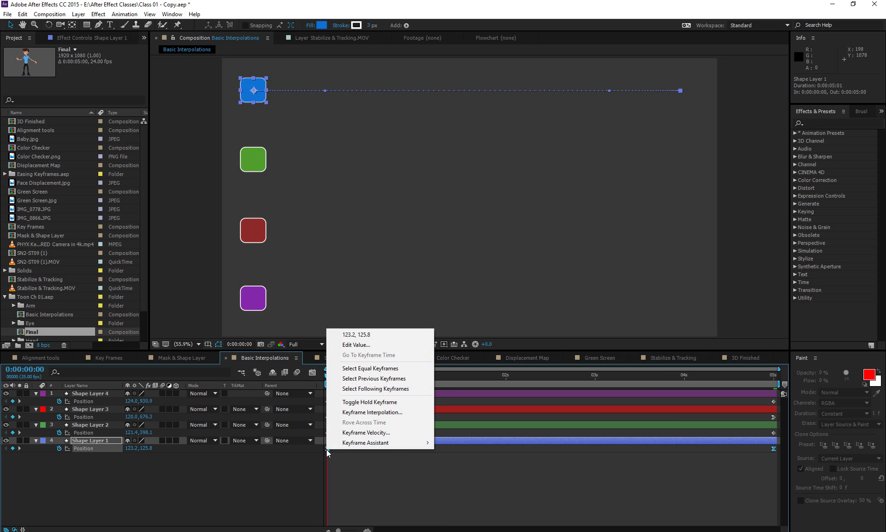
mouse_move(351, 442)
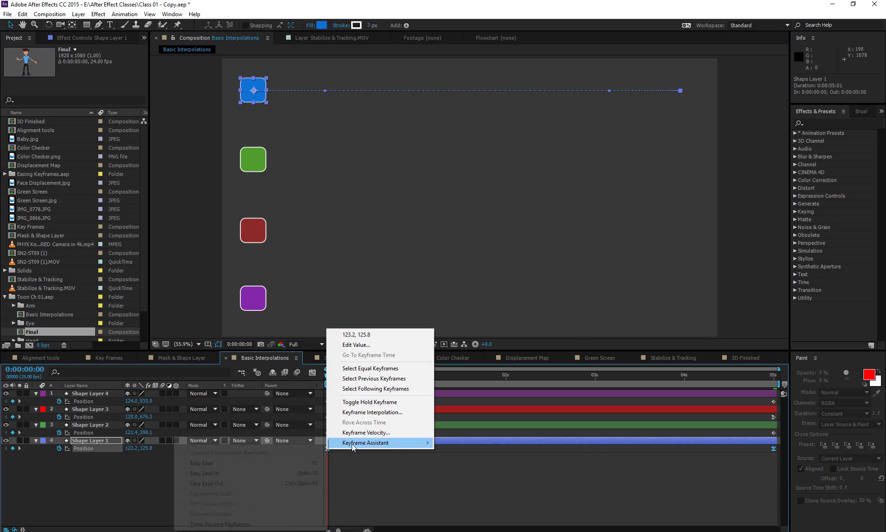
click(121, 478)
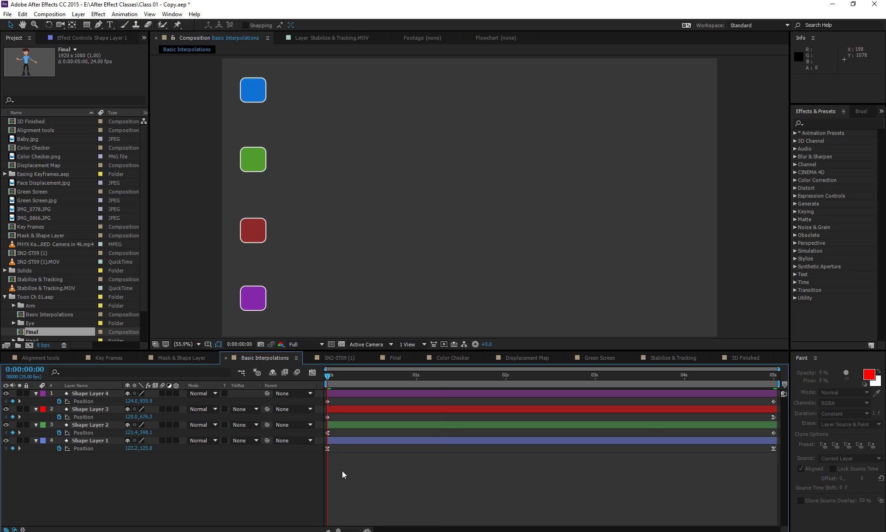
Inspect Shape Layer 1's Position curve in the Graph Editor and preview the animation of all four squares
click(310, 373)
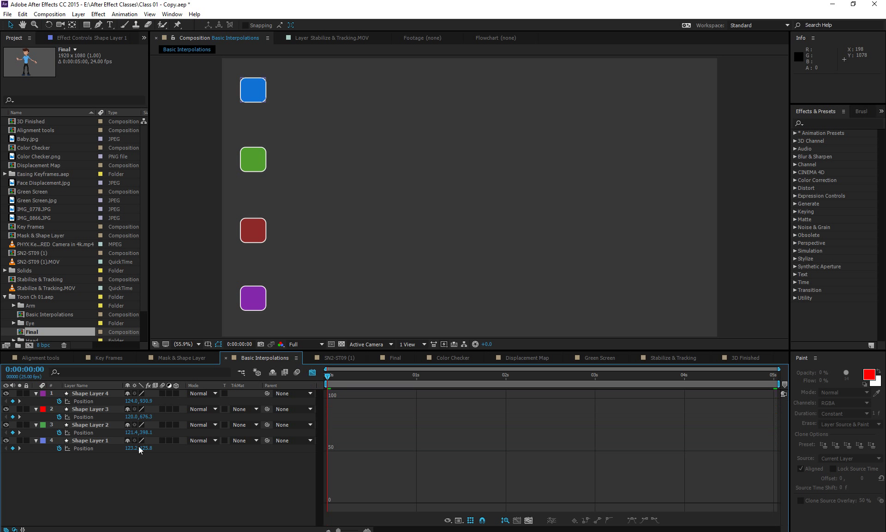
click(101, 447)
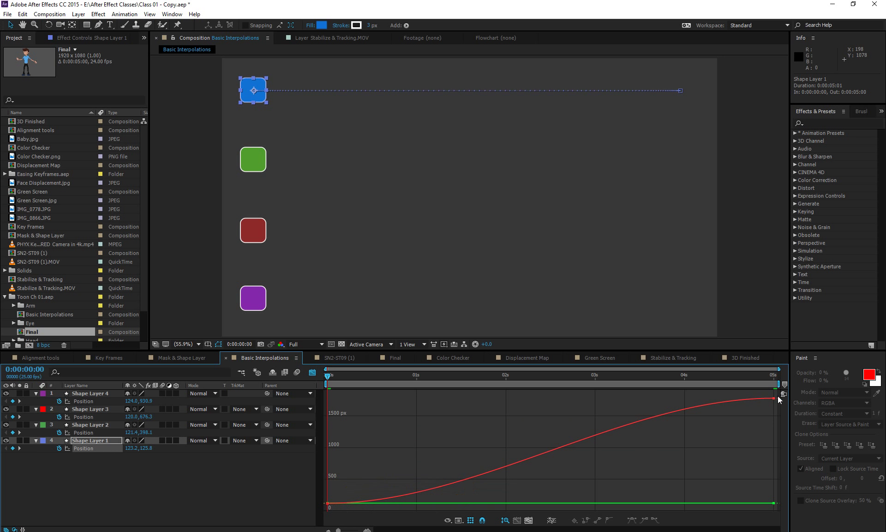
click(214, 496)
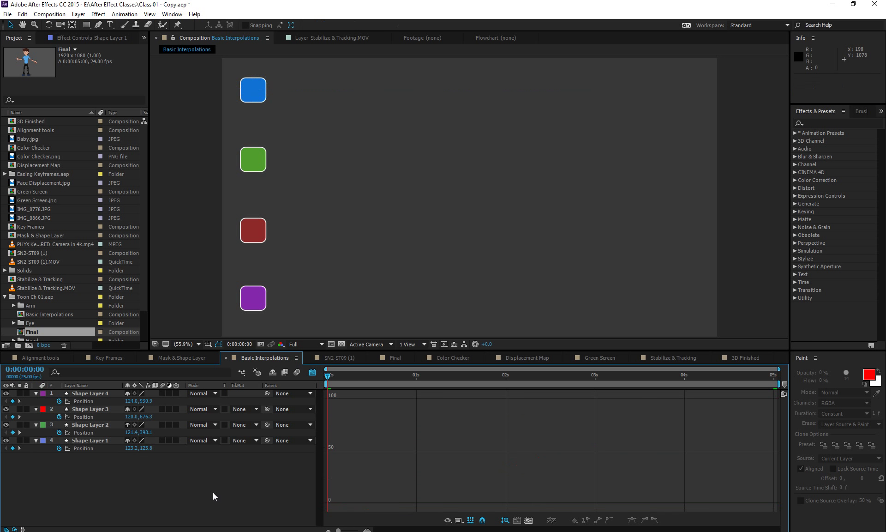
key(space)
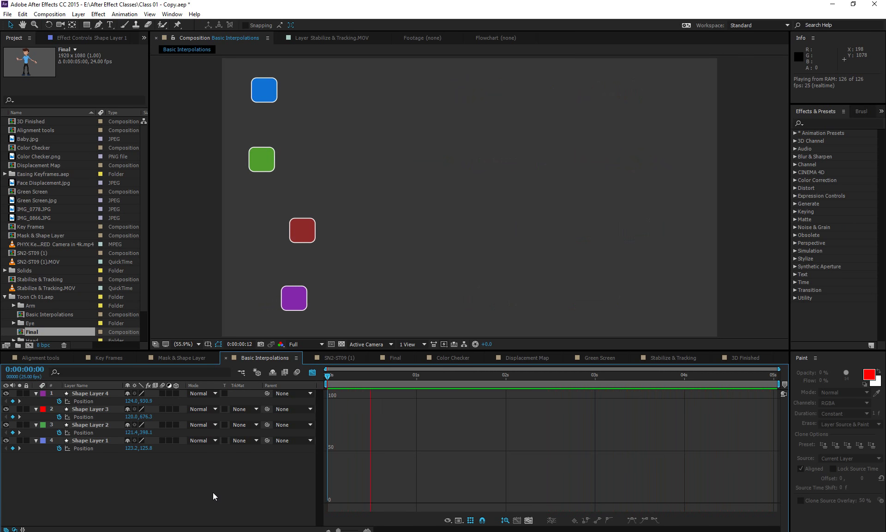
Stop the preview and undo the Easy Ease on Shape Layer 1's Position keyframes
key(space)
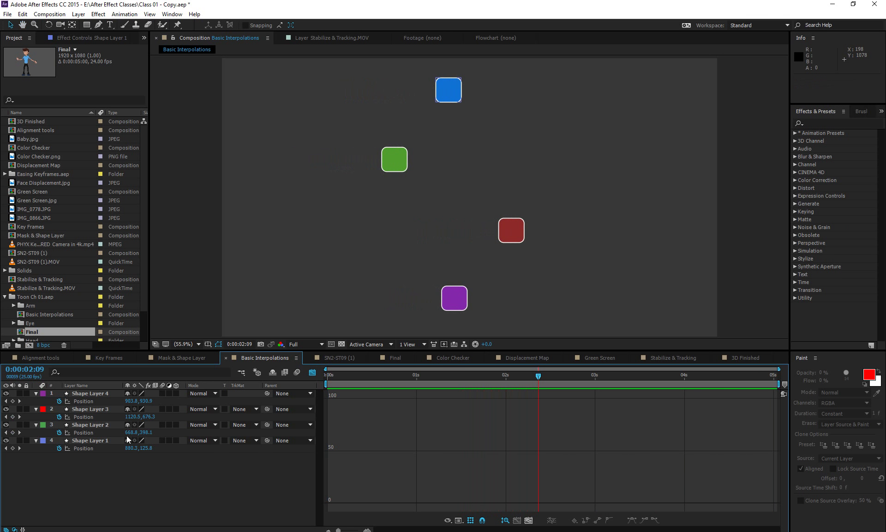
click(101, 440)
key(ctrl+z)
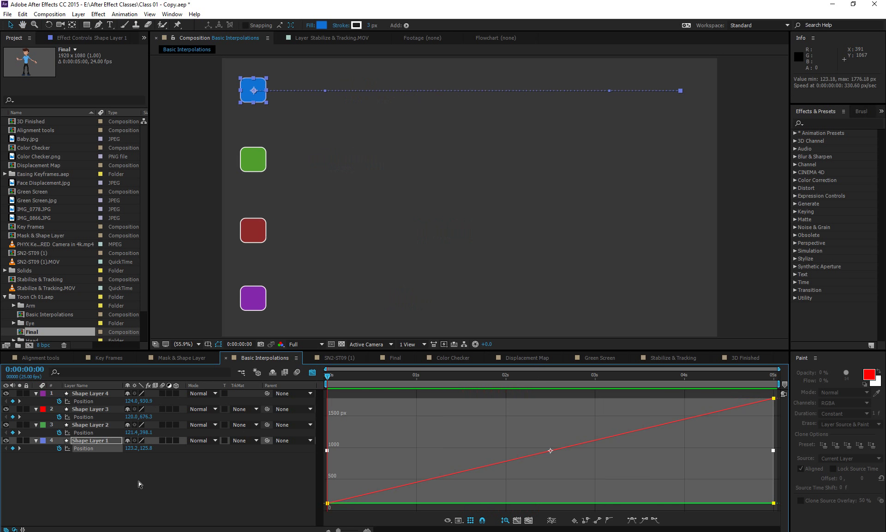
Apply Easy Ease to both of Shape Layer 4's Position keyframes and preview the animation of the four squares
click(88, 394)
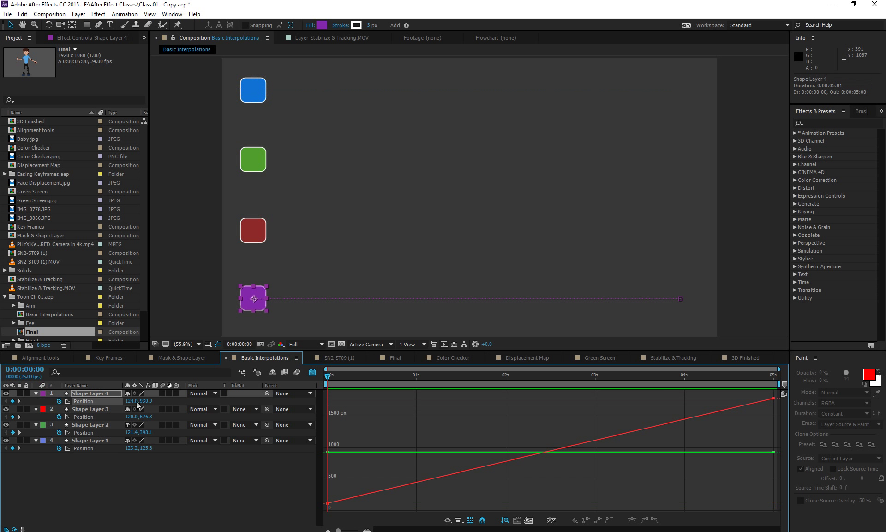
click(108, 402)
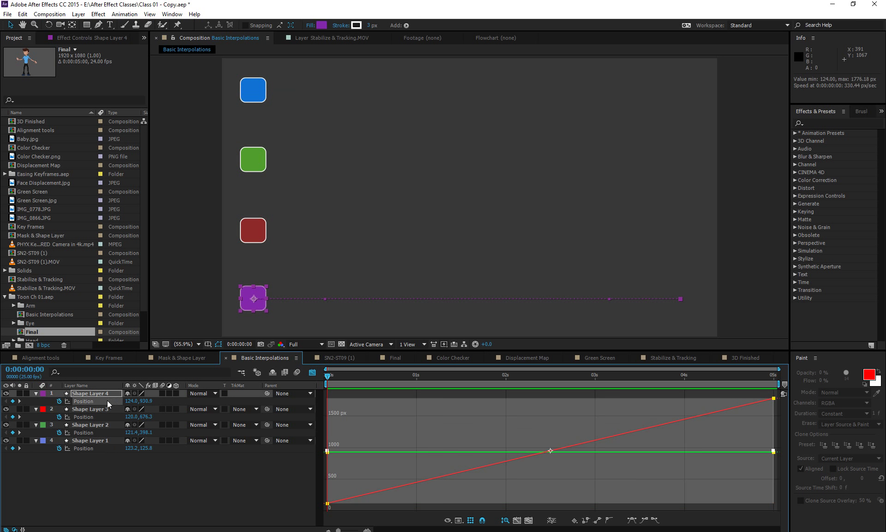
click(126, 479)
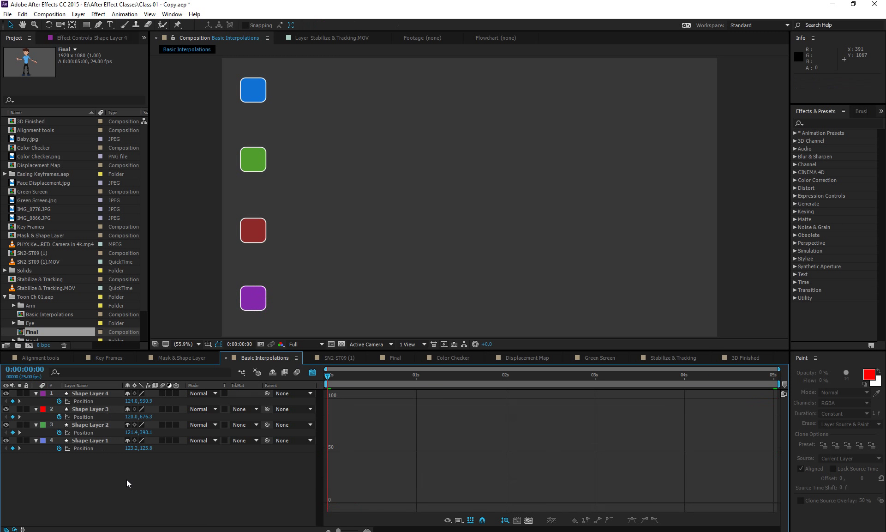
key(space)
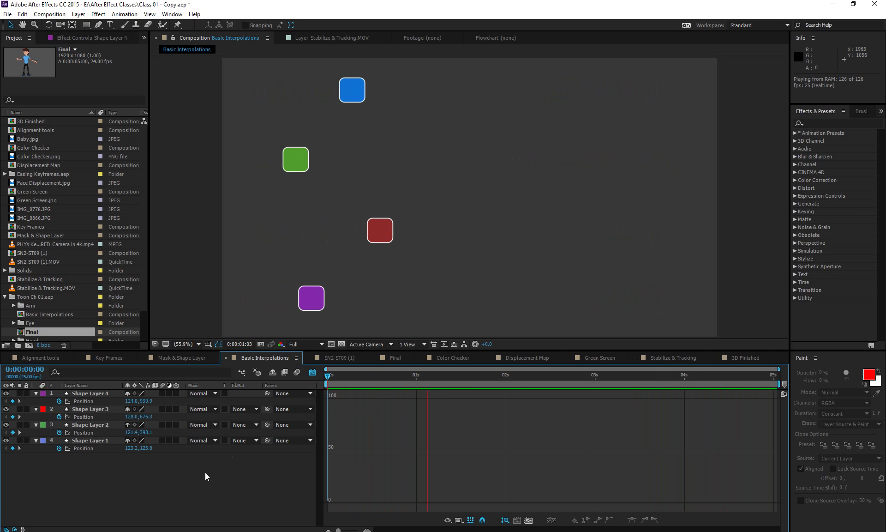
Inspect Shape Layer 4's eased Position curve in the Graph Editor and compare it with its keyframes in the layer bar view
click(95, 392)
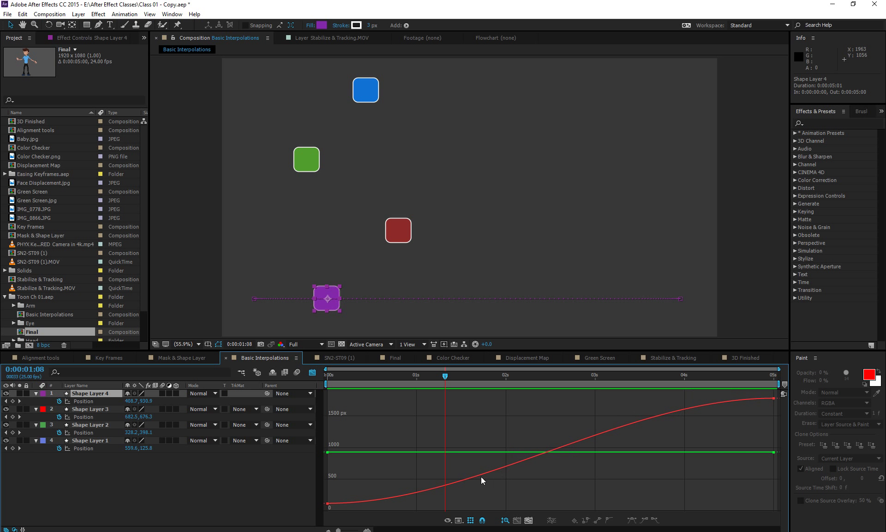
mouse_move(483, 476)
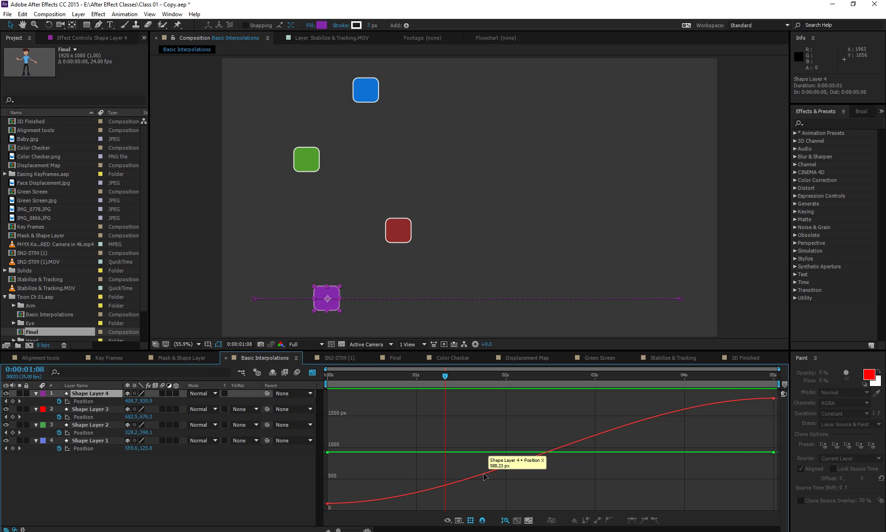
drag(455, 374, 524, 374)
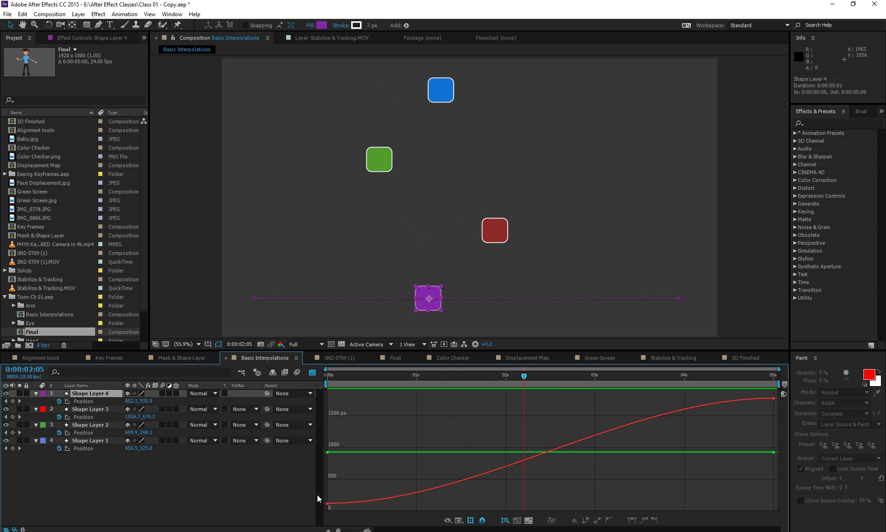
click(83, 401)
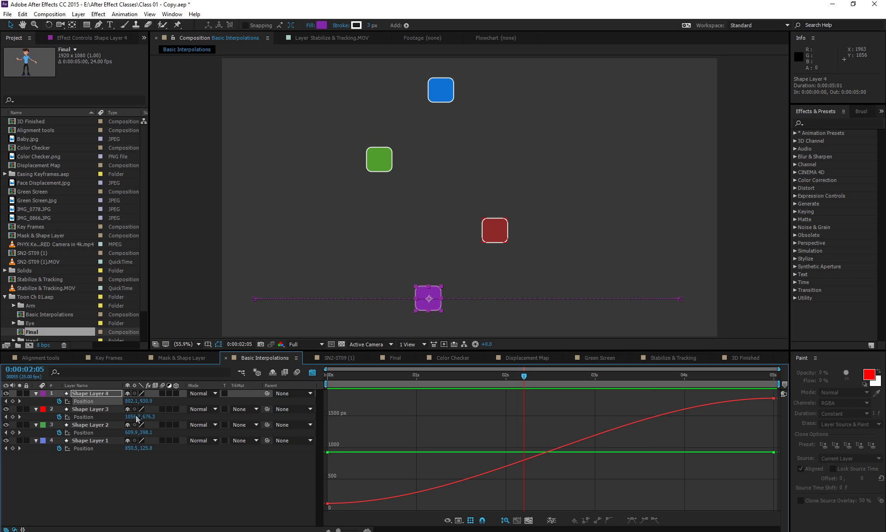
click(312, 372)
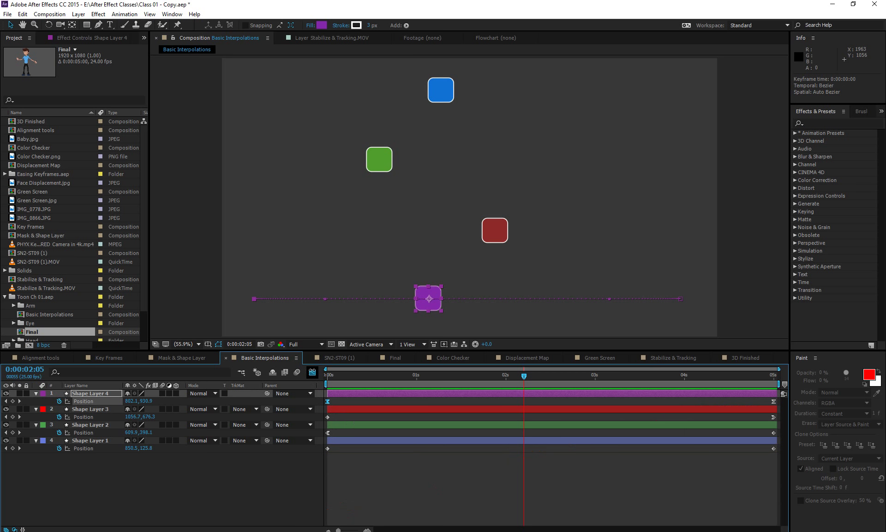
click(312, 372)
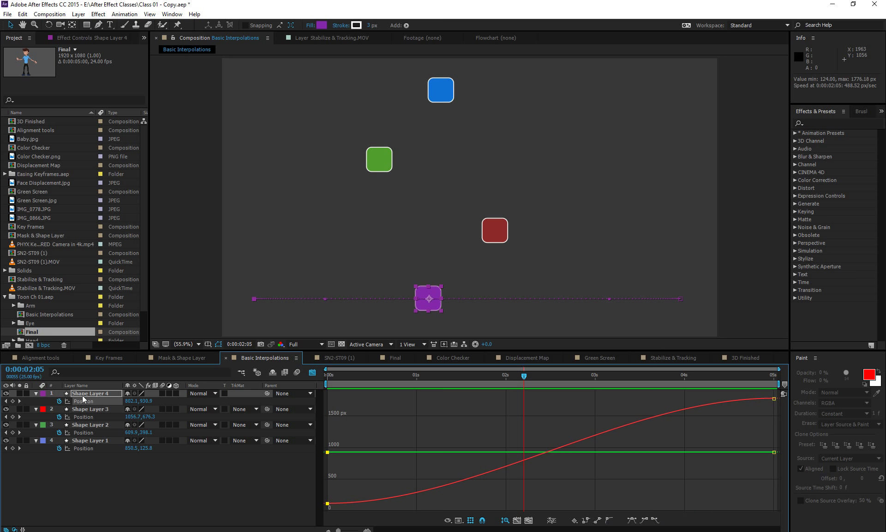
Convert Shape Layer 4's Position keyframes to Linear and reapply Easy Ease to them
click(93, 400)
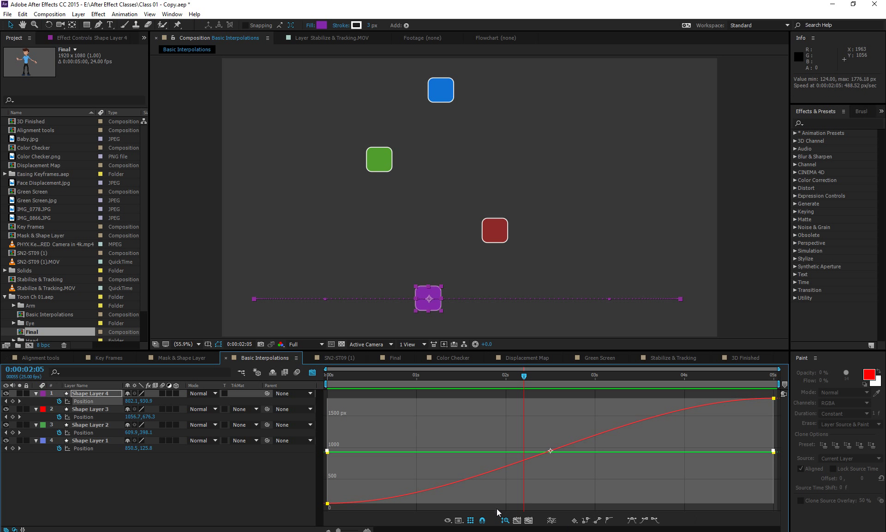
click(599, 520)
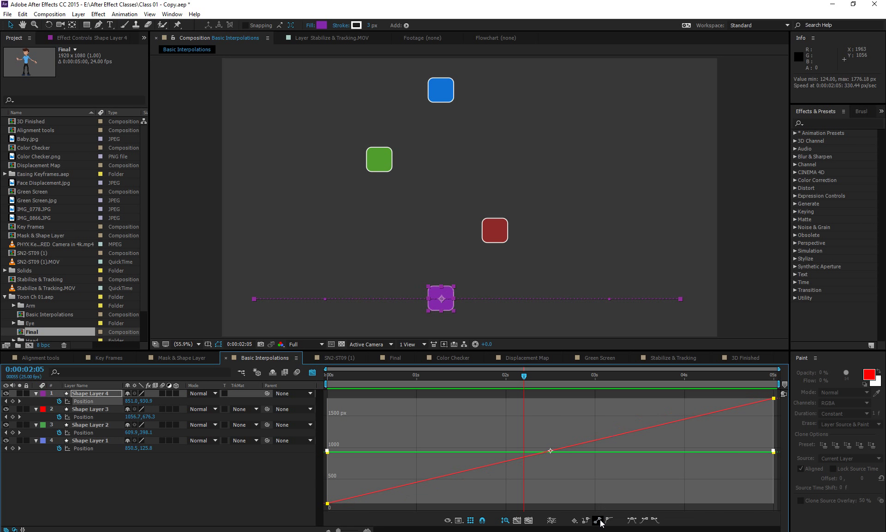
key(F9)
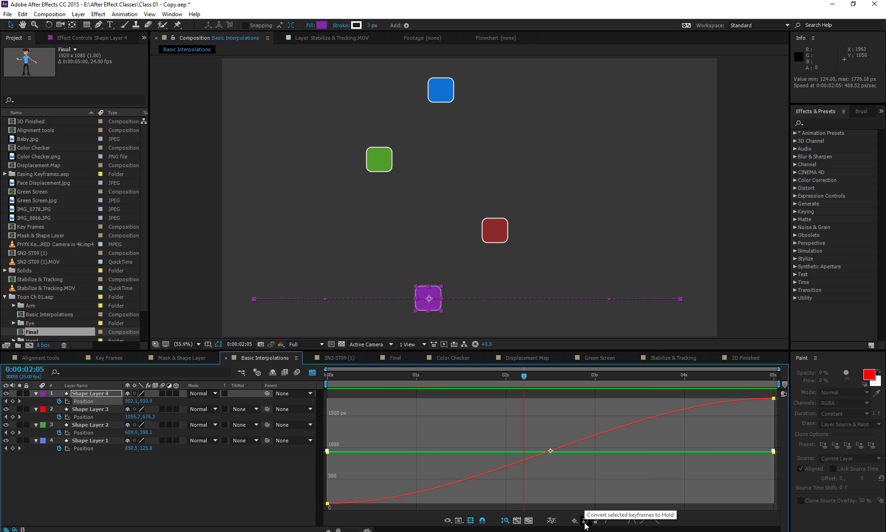
Try Hold interpolation on Shape Layer 4's Position keyframes with the last one moved to 0:00:04:15, and undo these changes
click(585, 521)
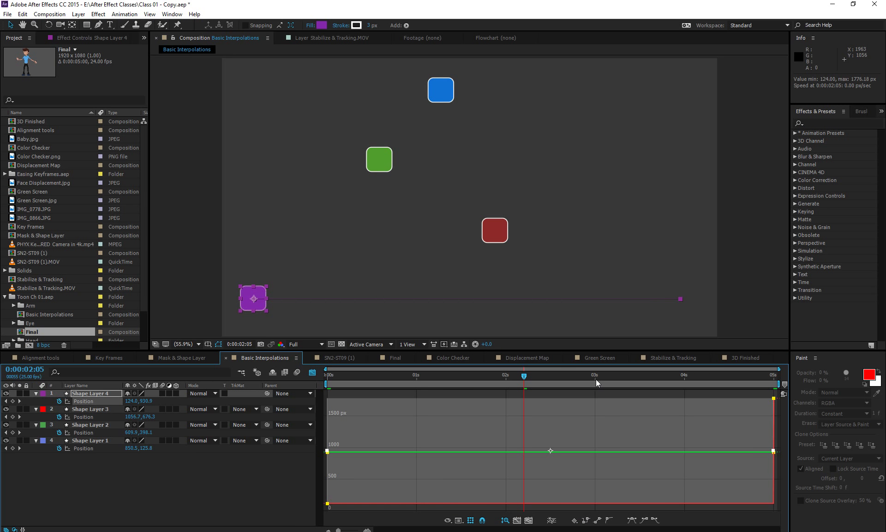
drag(597, 379, 778, 393)
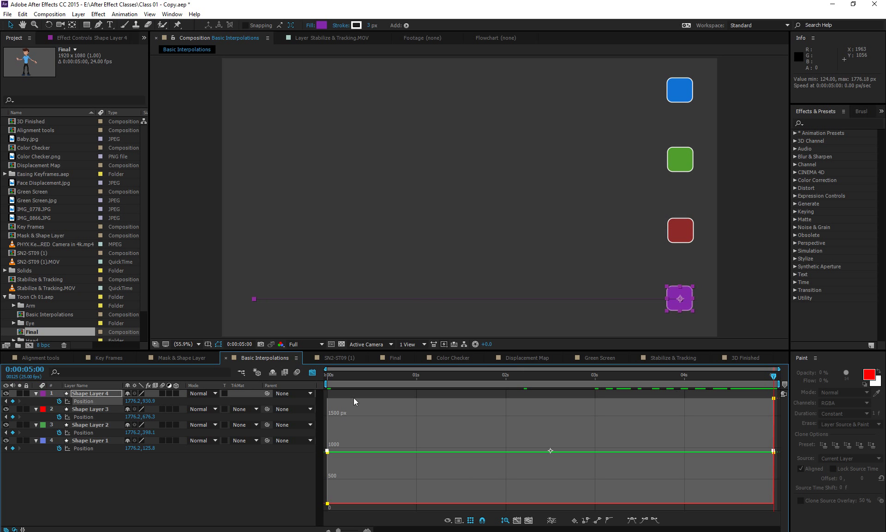
click(312, 372)
click(420, 485)
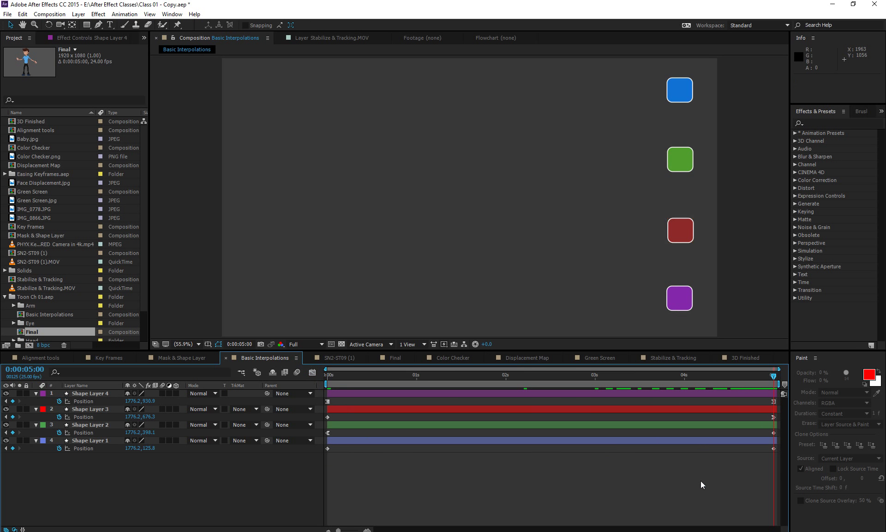
drag(774, 401, 737, 412)
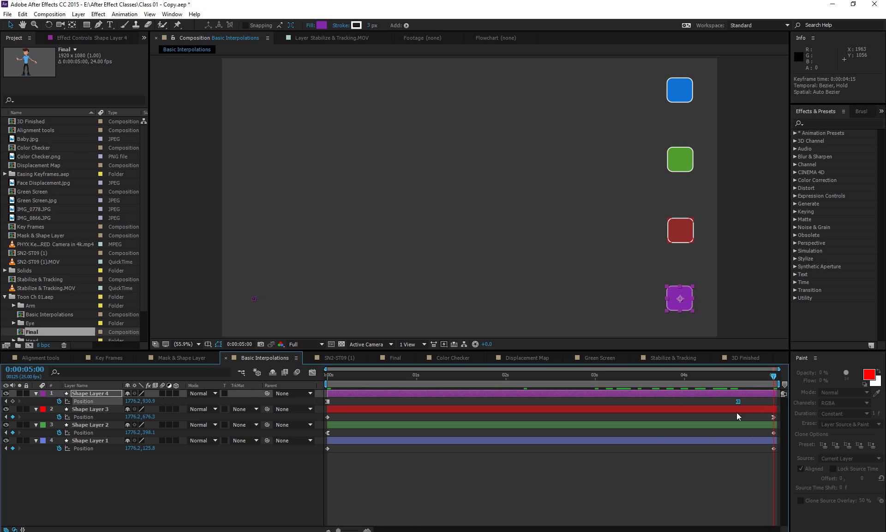
key(ctrl+z)
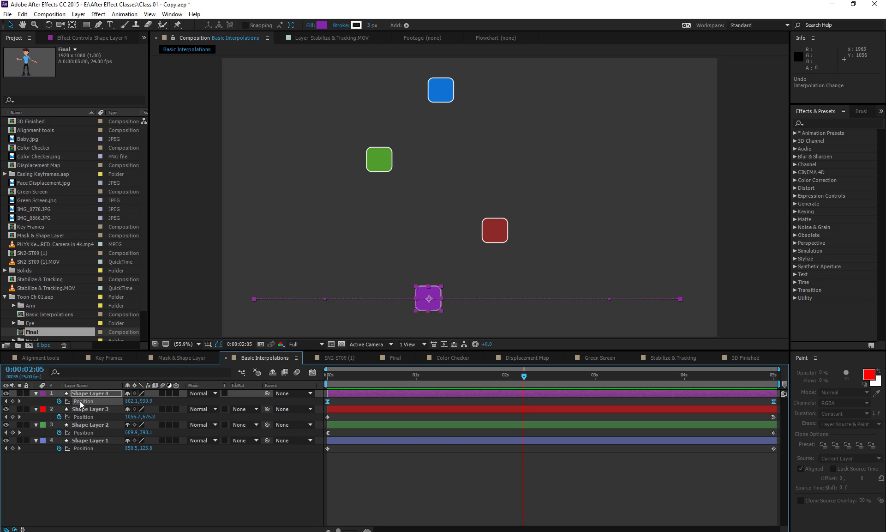
Toggle Hold on Shape Layer 4's Position keyframes, check the motion up to 0:00:05:00, and undo the Hold change
right_click(328, 402)
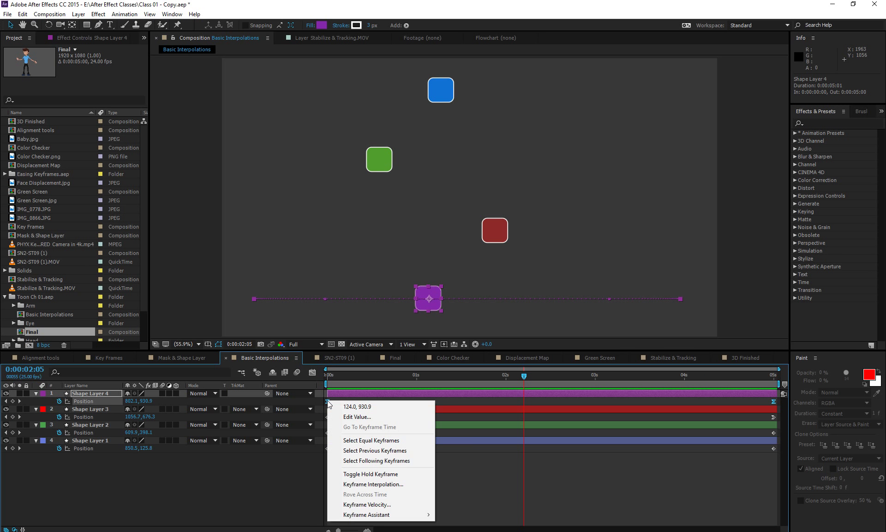
click(397, 475)
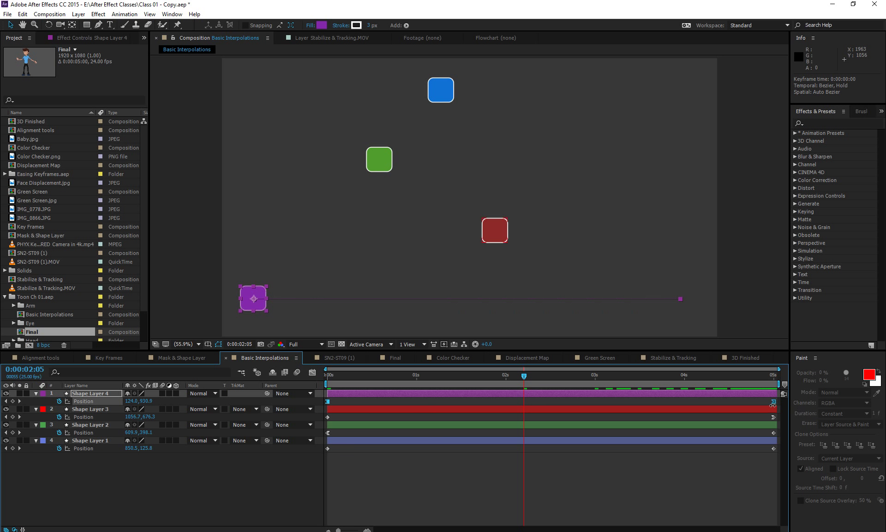
drag(578, 381, 774, 381)
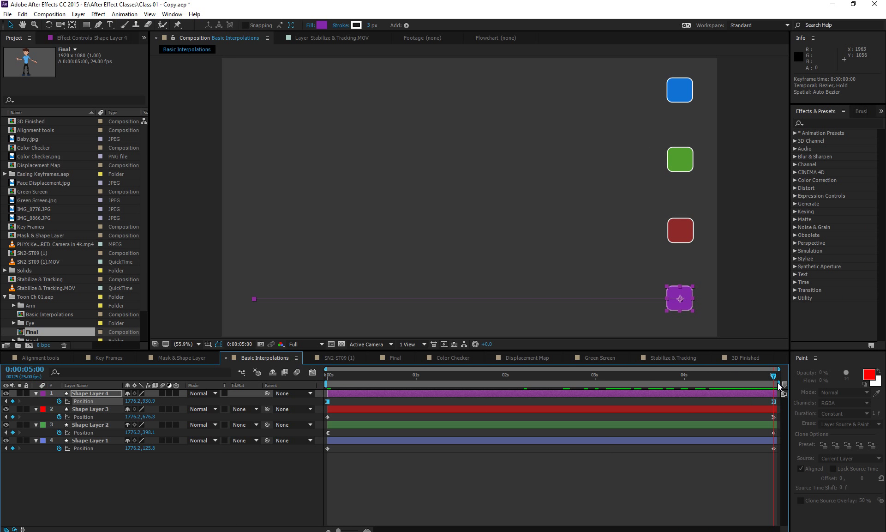
key(ctrl+z)
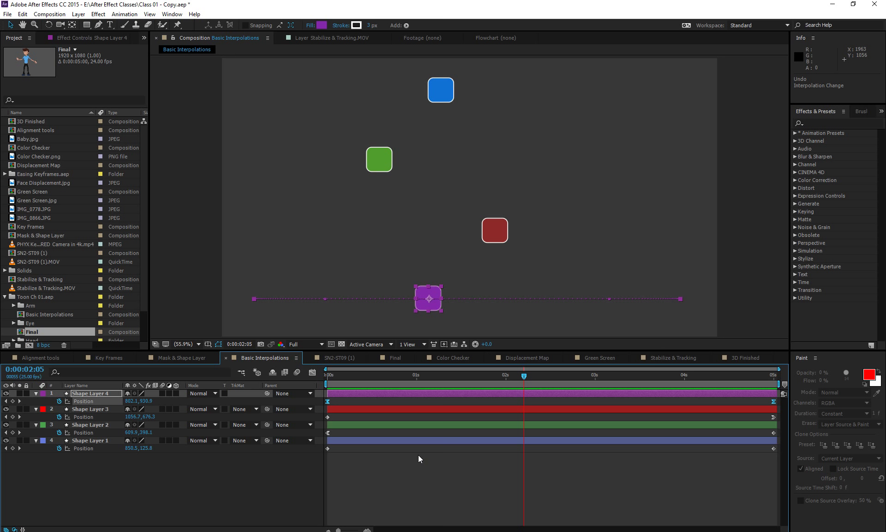
Save the project and examine Shape Layer 4's Position curve in the Graph Editor
key(ctrl+s)
click(313, 372)
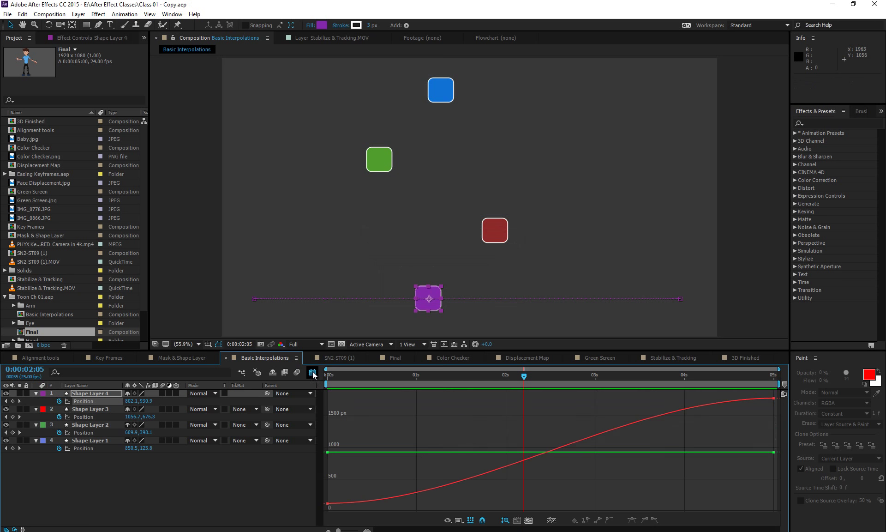
click(578, 440)
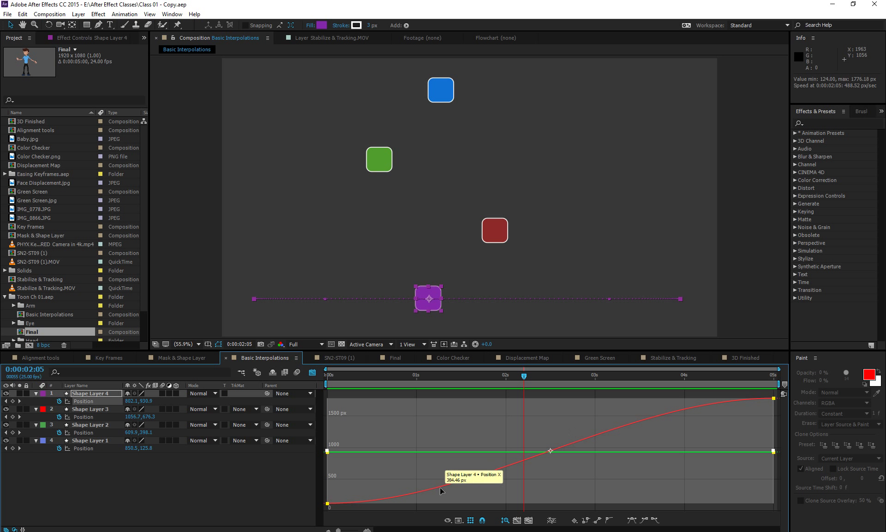
Add a 100% Scale keyframe to Shape Layer 4 at 0:00:00:00 and solo the layer
click(96, 396)
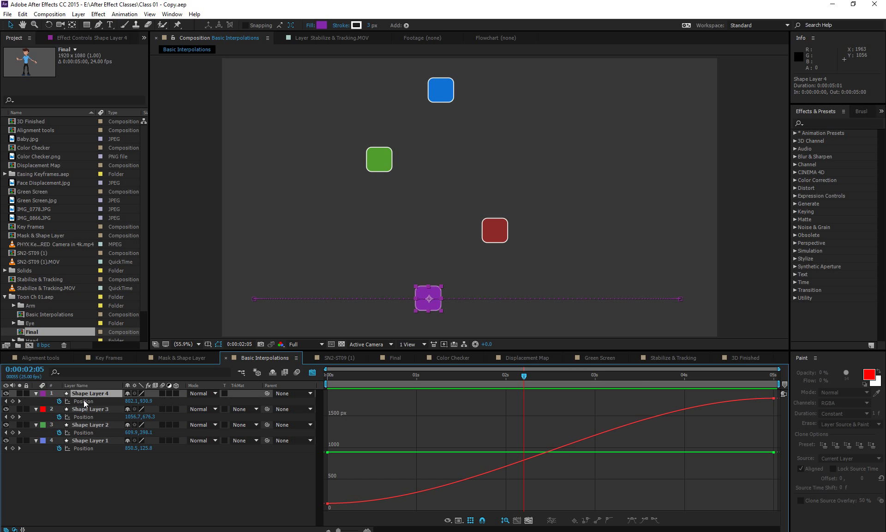
key(r)
key(Home)
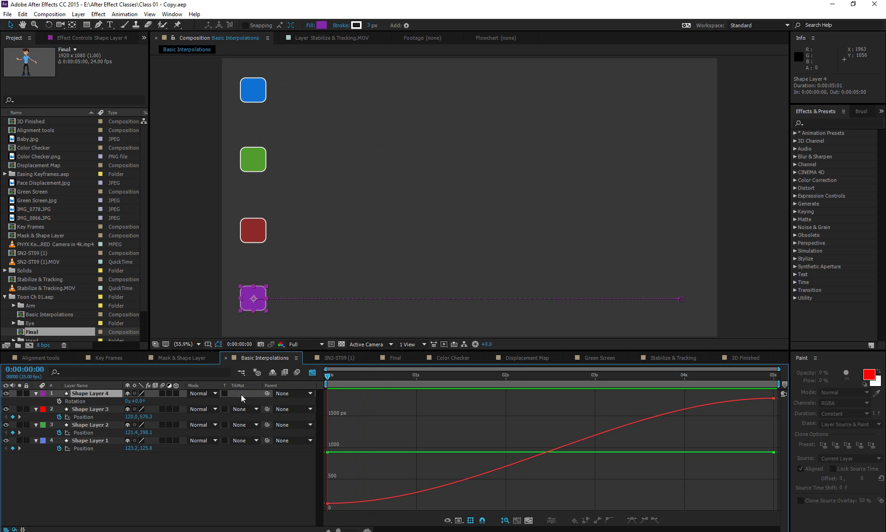
key(s)
click(59, 401)
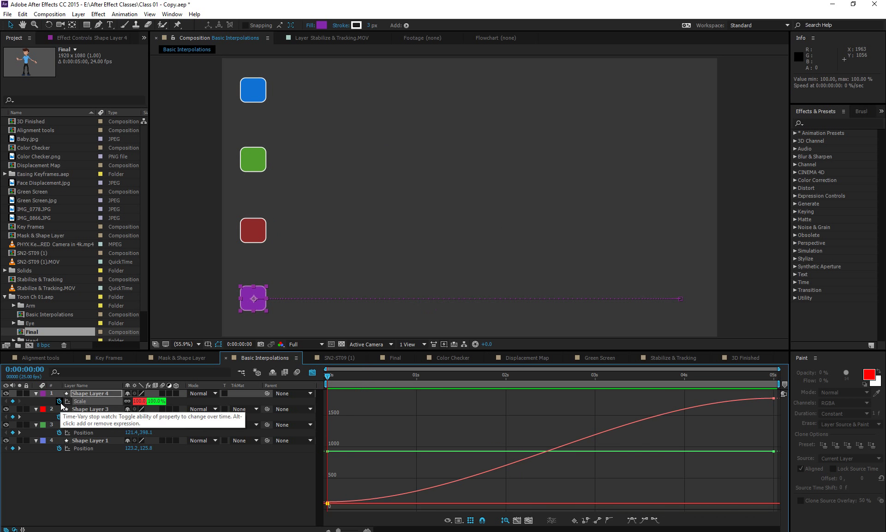
click(19, 393)
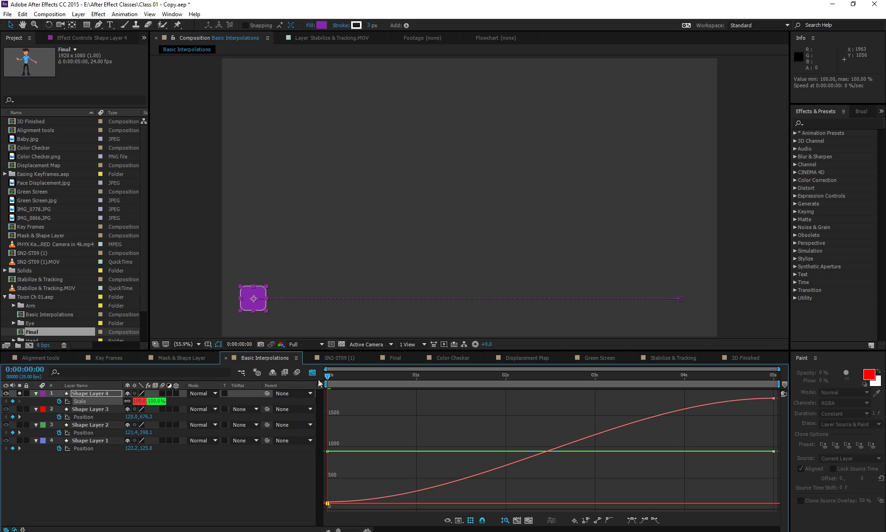
Set Shape Layer 4's Scale to 472% at 0:00:05:00
drag(352, 373, 798, 375)
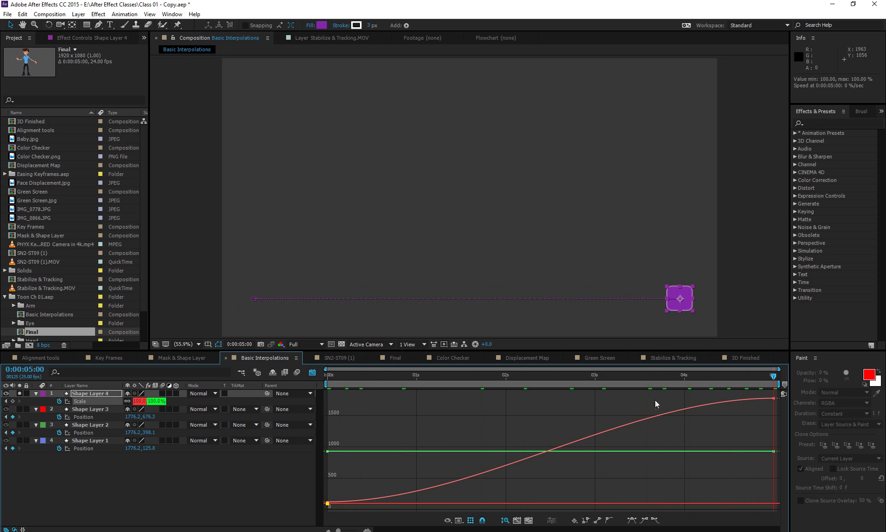
drag(155, 403, 336, 416)
click(124, 460)
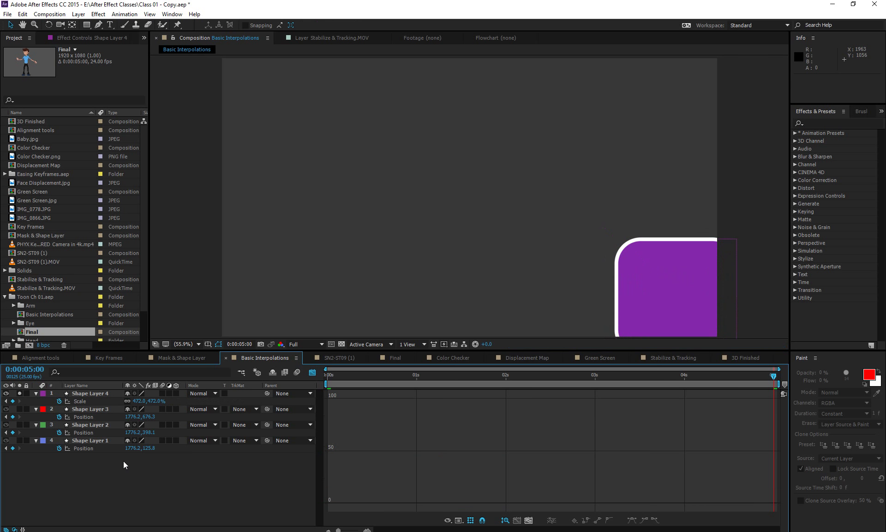
Compare Shape Layer 4's Scale and Position curves in the Graph Editor and set its Scale at 0:00:05:00 to 491%
click(96, 400)
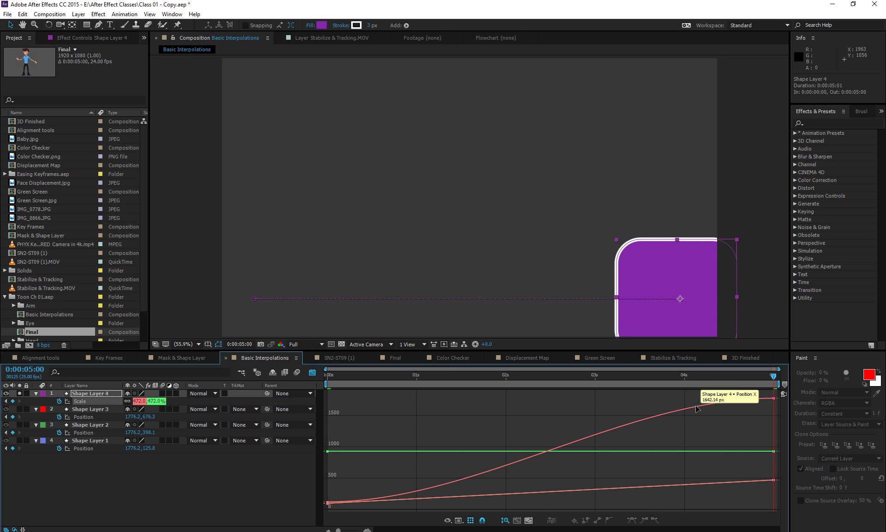
click(753, 400)
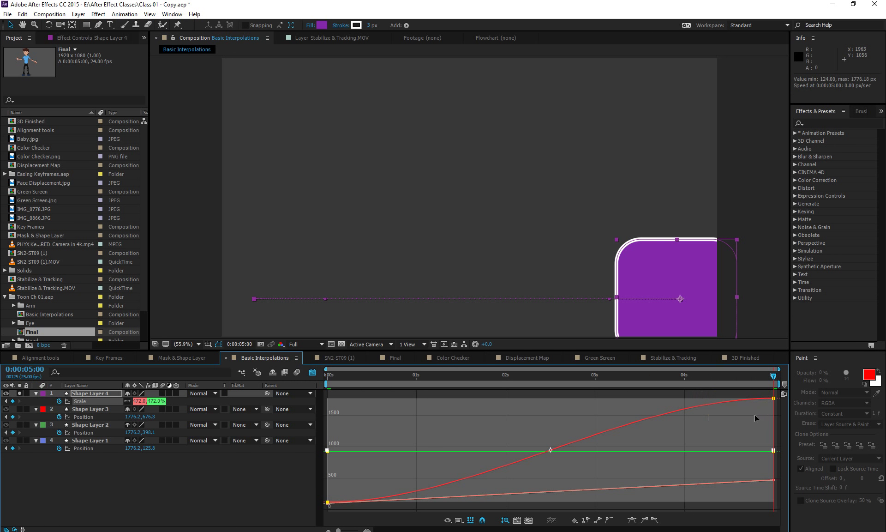
click(151, 487)
drag(160, 401, 172, 406)
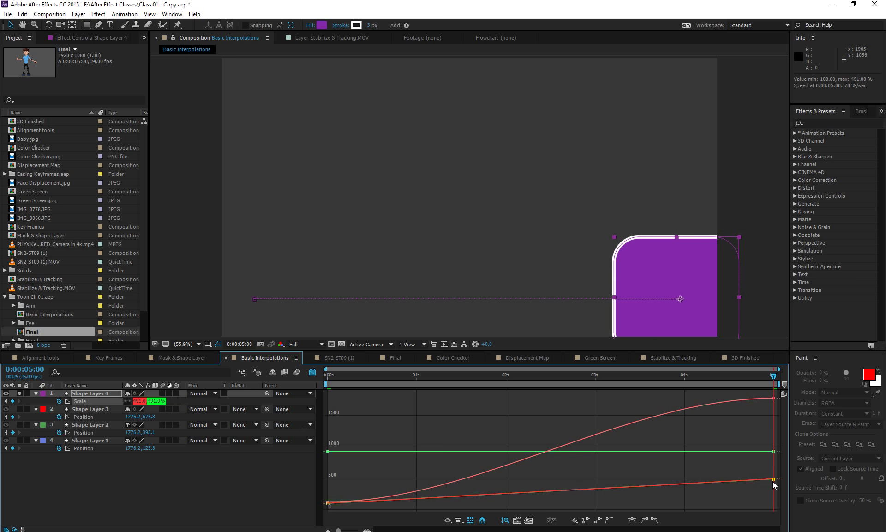
Ease into Shape Layer 4's final Scale keyframe, extend its incoming handle back to about 0.5 seconds, and preview the animation
click(648, 524)
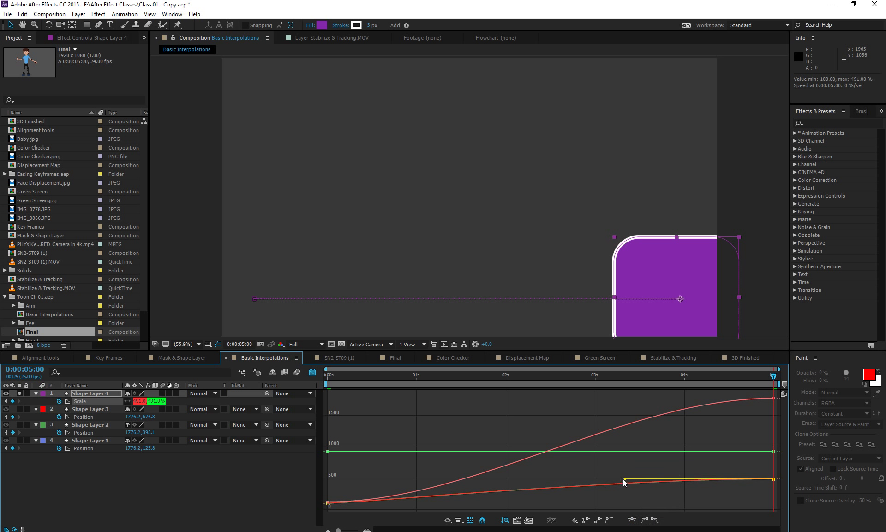
drag(623, 479, 383, 481)
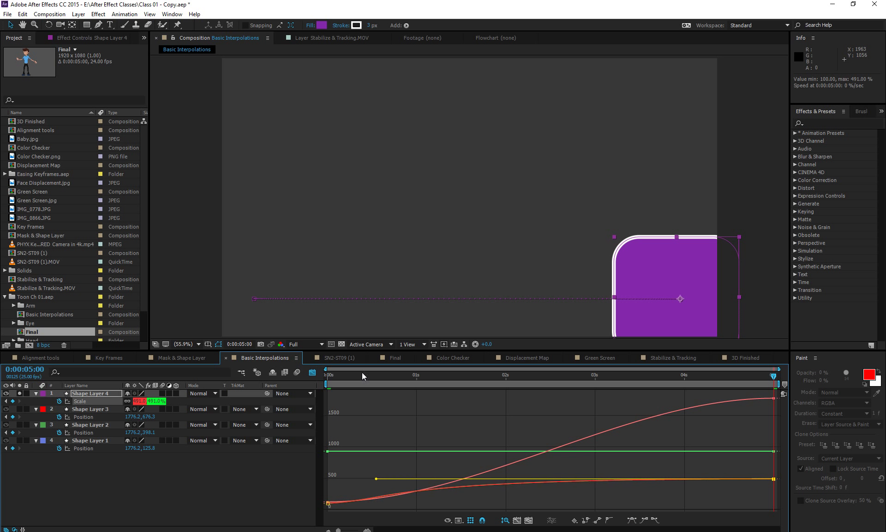
drag(362, 372, 251, 384)
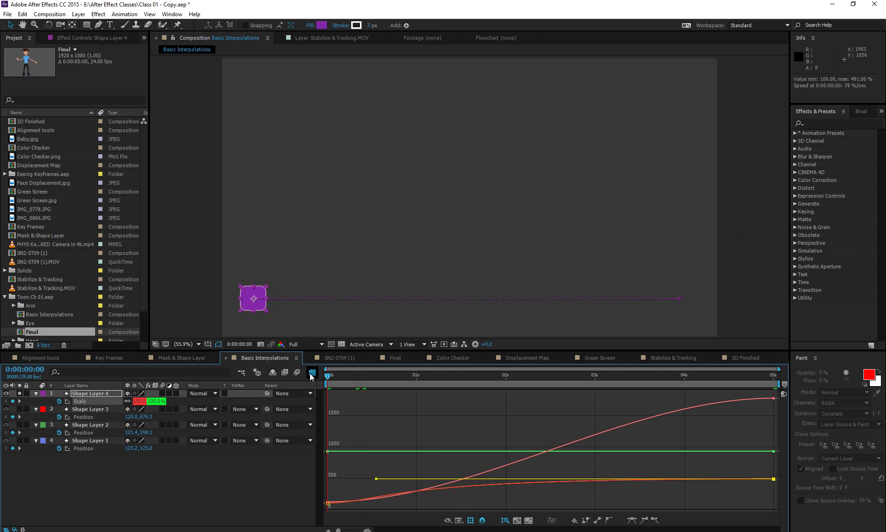
key(space)
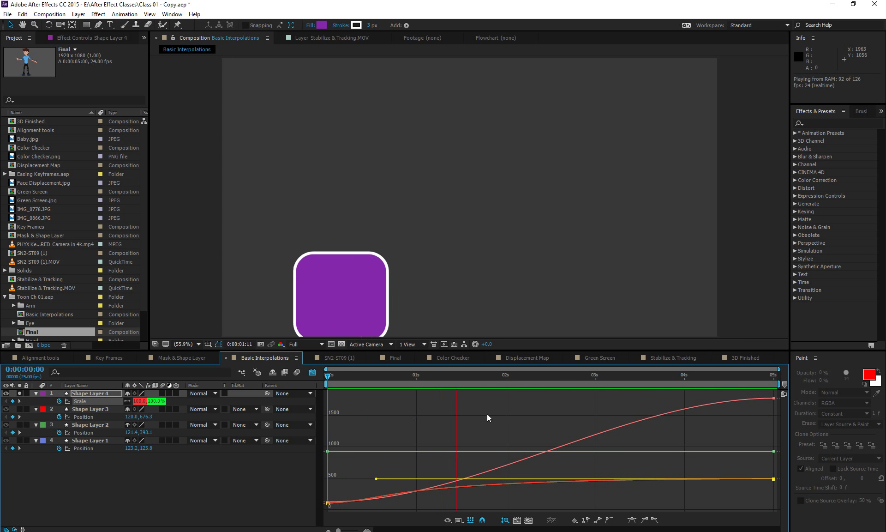
Raise the final Scale keyframe's incoming handle well above the curve to make the scale overshoot, and preview it
drag(376, 478, 511, 397)
key(space)
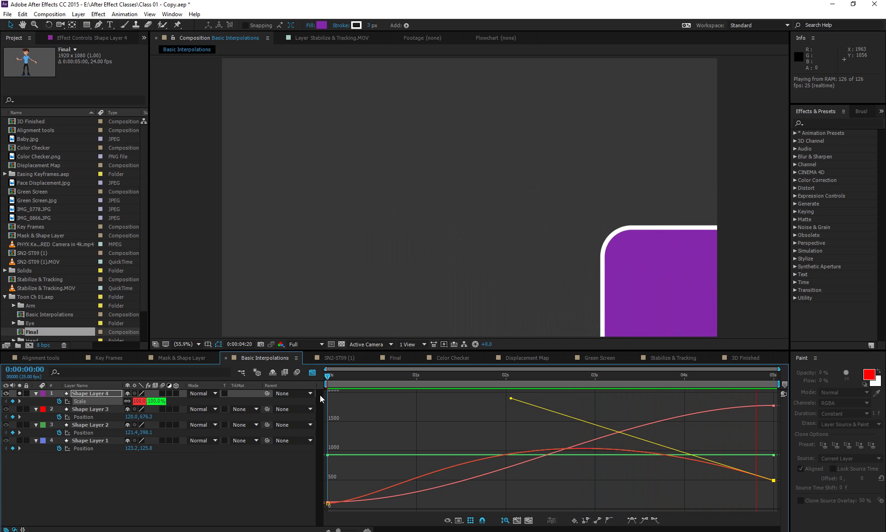
key(space)
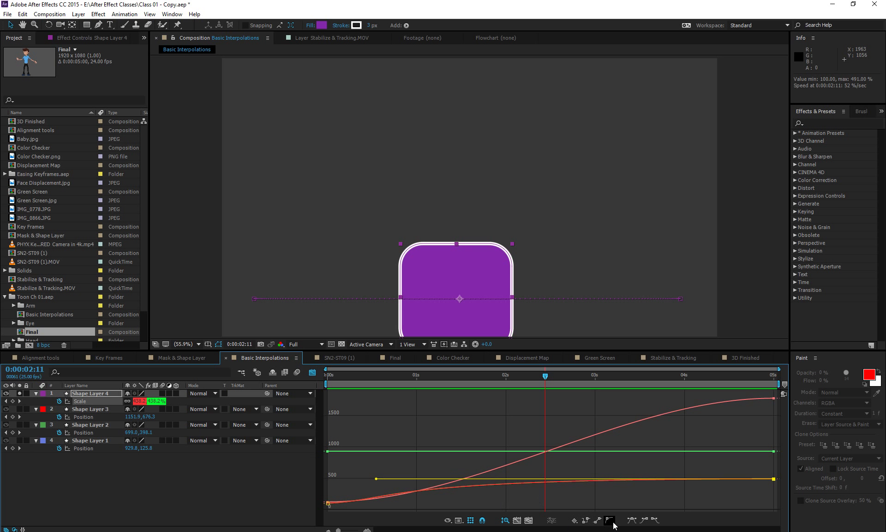
Undo the easing on Shape Layer 4's final Scale keyframe
click(656, 521)
key(End)
key(ctrl+z)
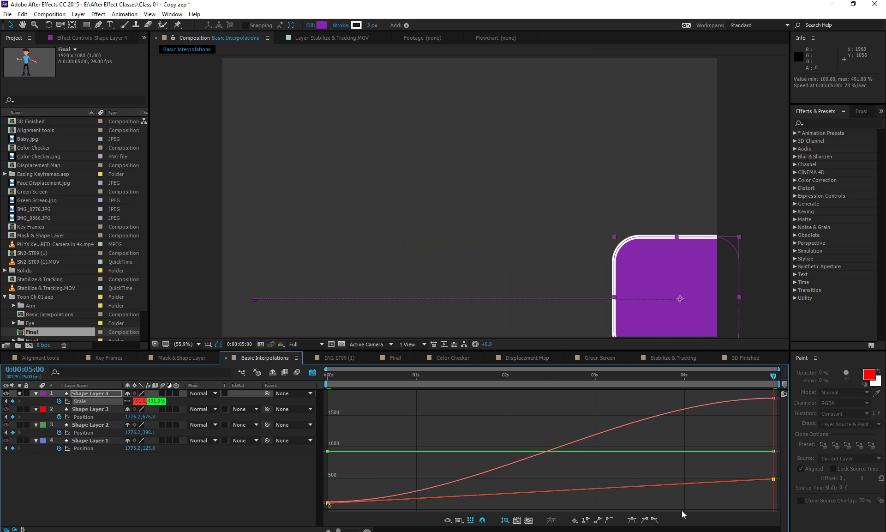
Remove the Scale animation from Shape Layer 4 at 0:00:00:00, keeping its Scale at 100%
click(121, 472)
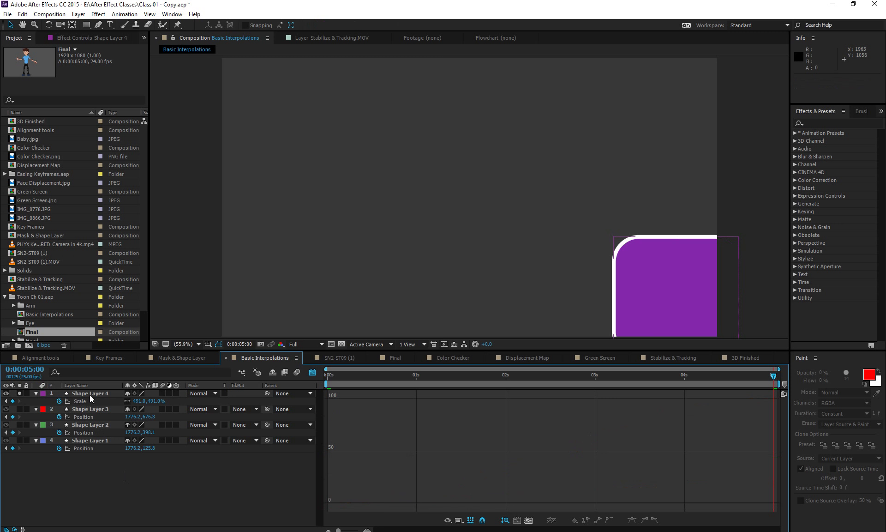
key(Home)
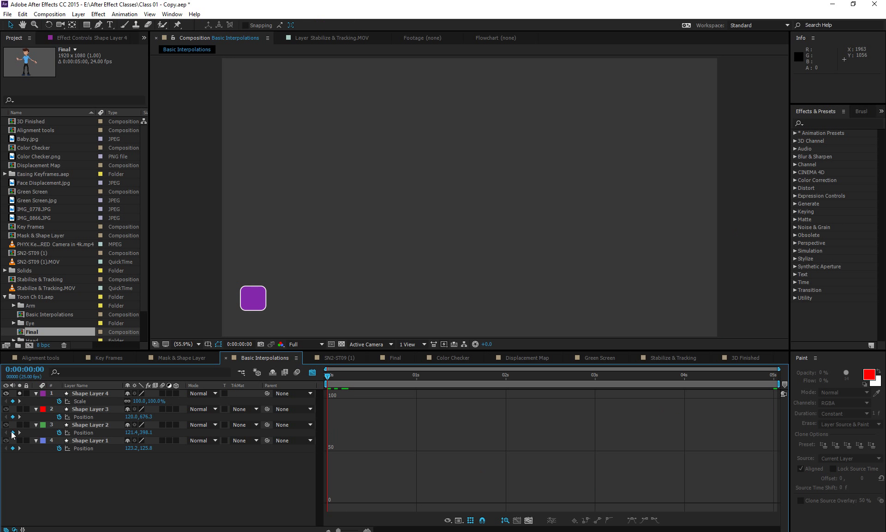
click(58, 402)
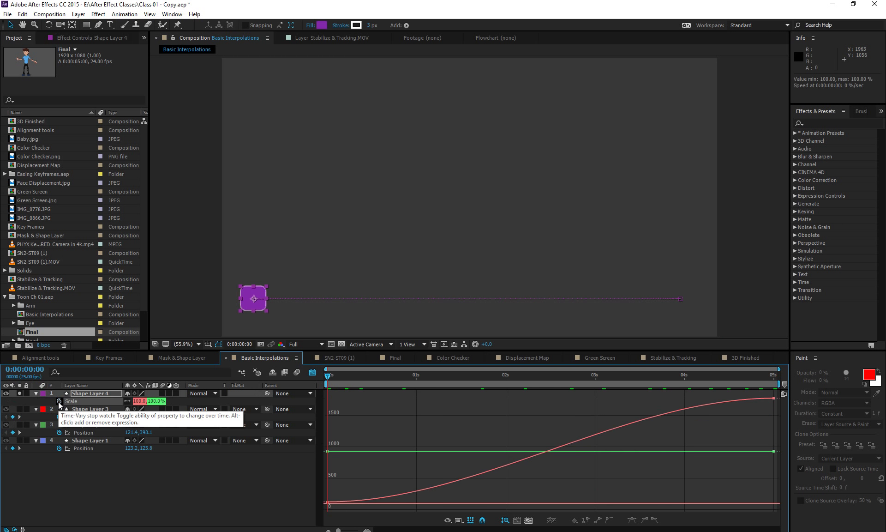
click(43, 483)
click(88, 394)
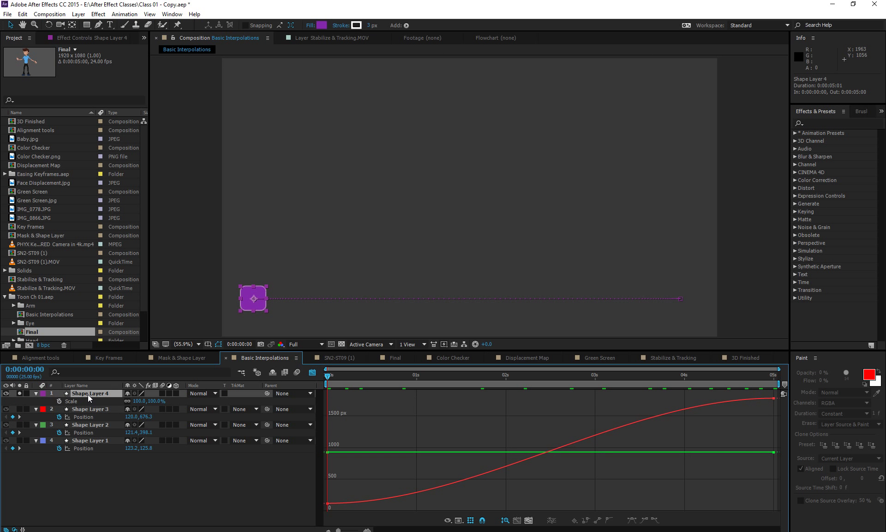
Set the outgoing velocity influence of both Shape Layer 4 Position keyframes to 80% and preview the motion
key(p)
click(418, 491)
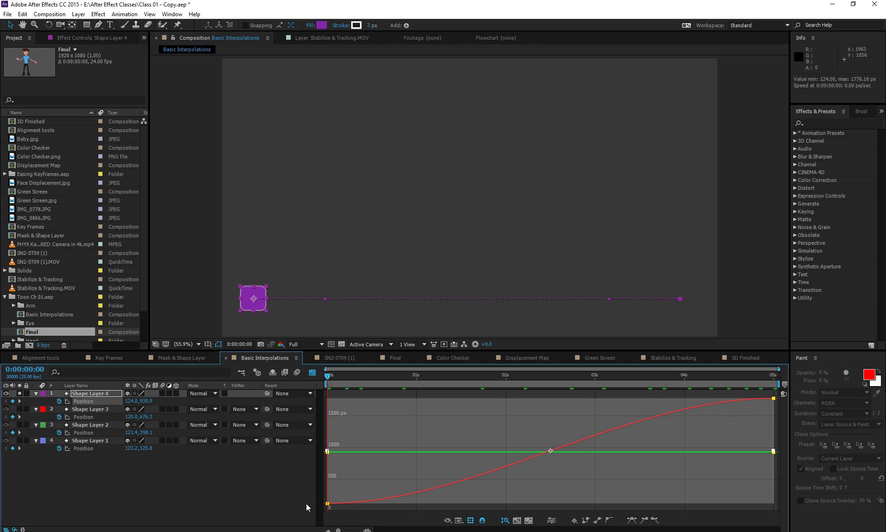
right_click(327, 503)
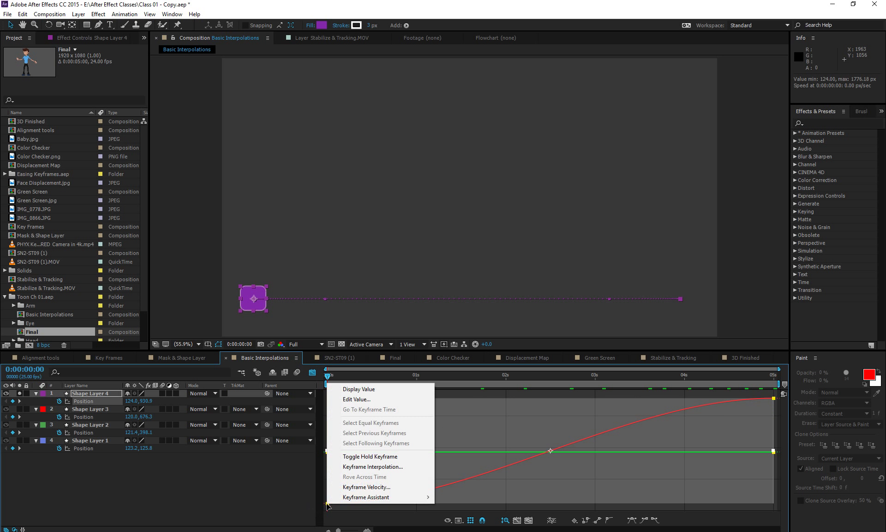
click(379, 488)
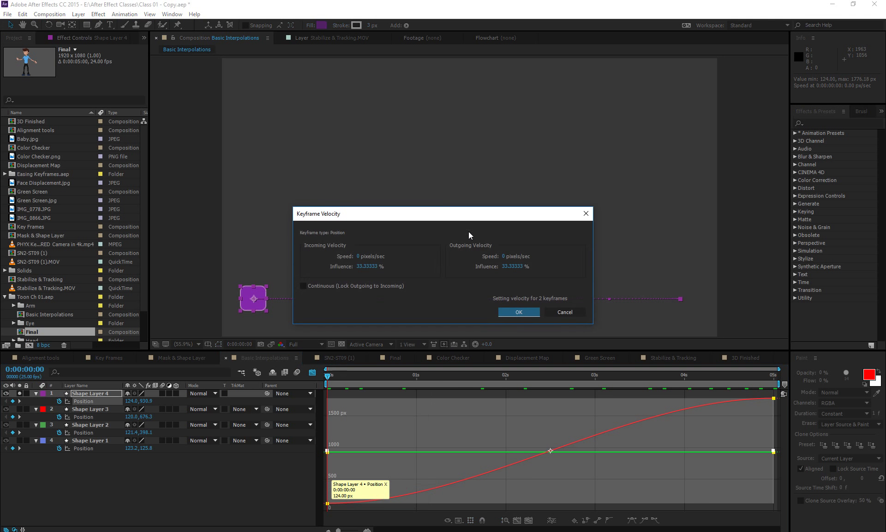
drag(474, 215, 459, 180)
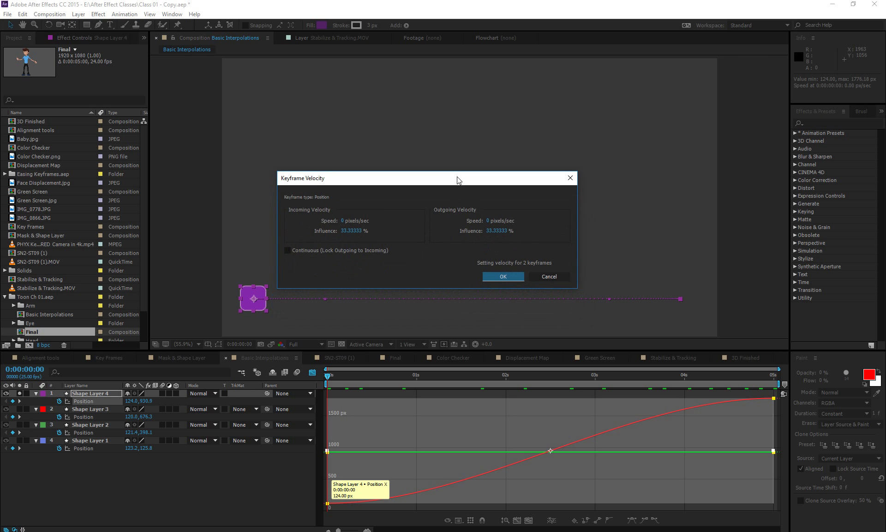
click(497, 230)
text(80)
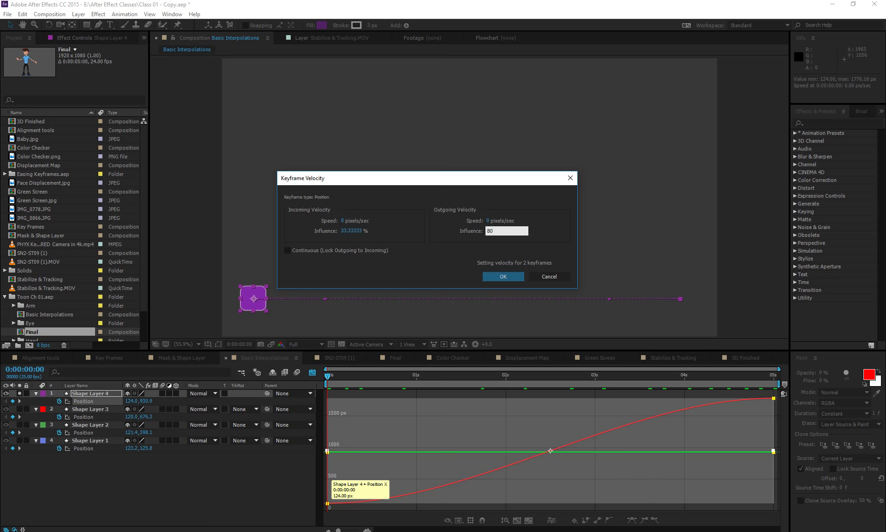
key(Return)
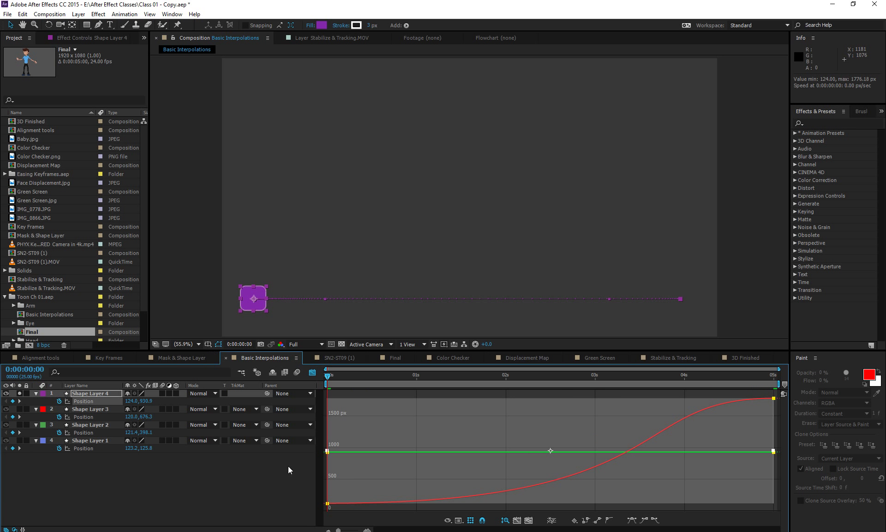
key(space)
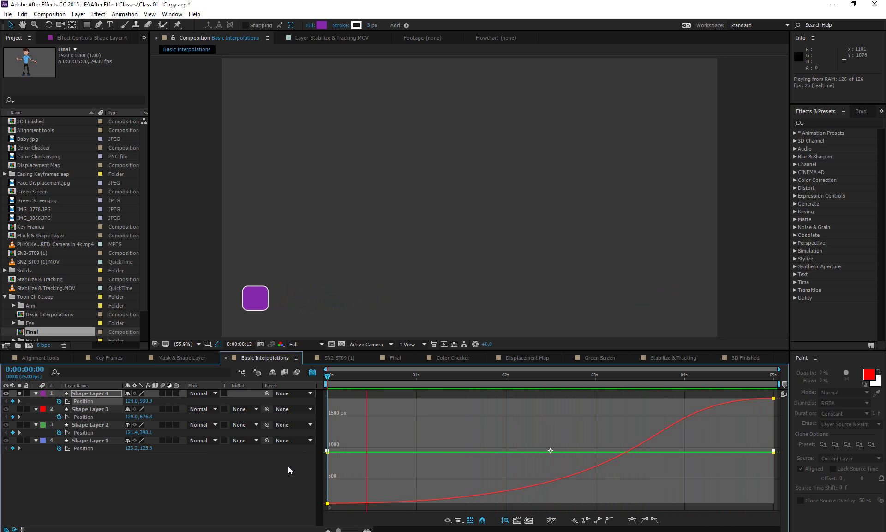
key(space)
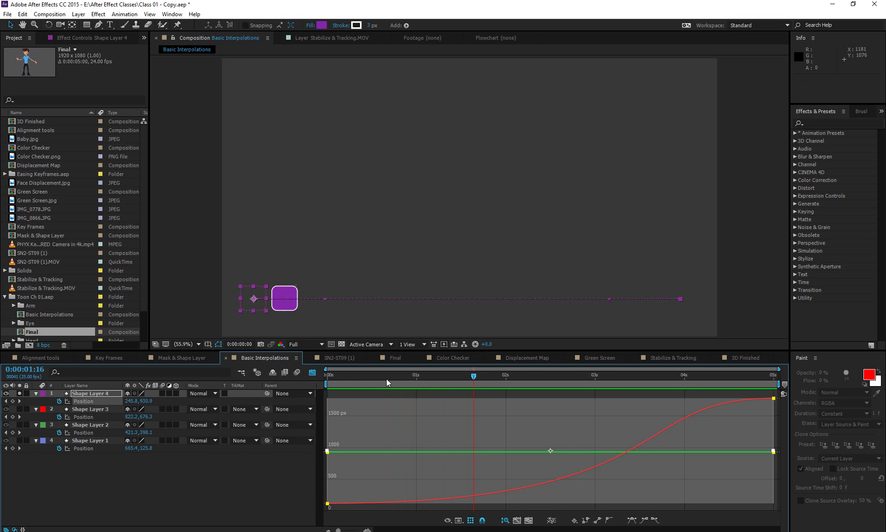
Undo the Position keyframe velocity change and save the project
key(Home)
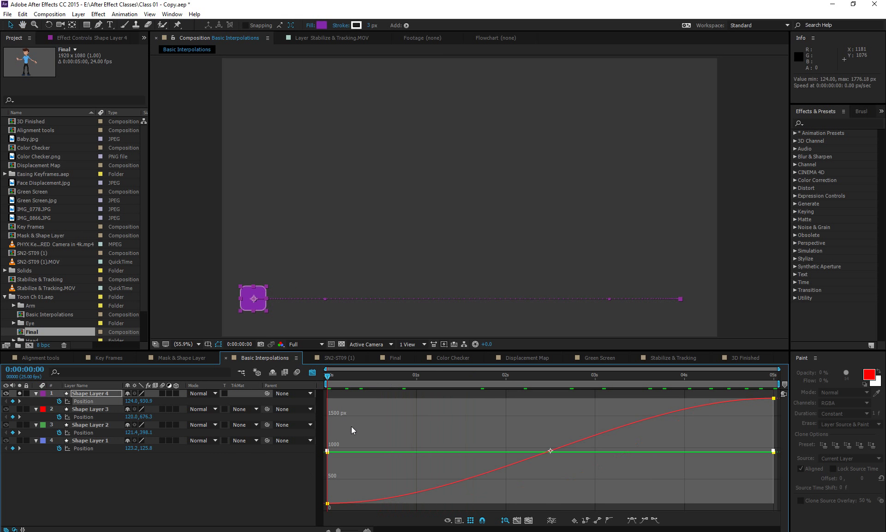
click(99, 395)
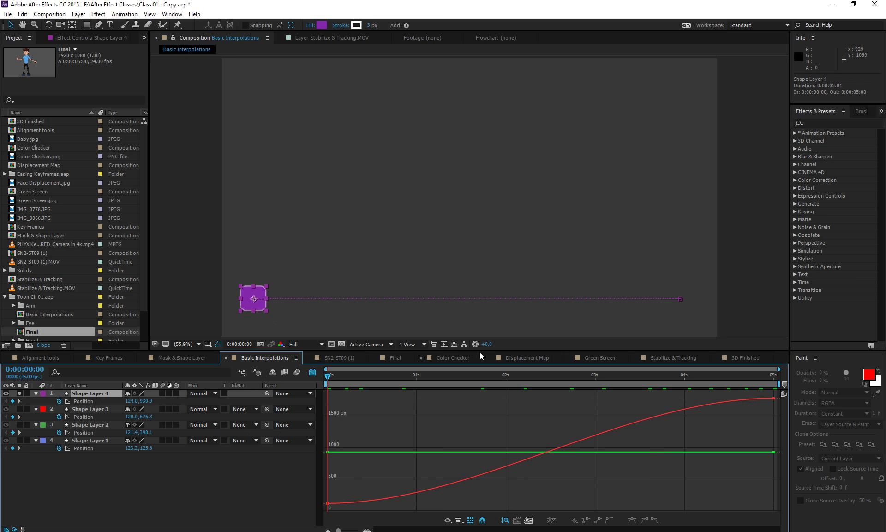
key(ctrl+s)
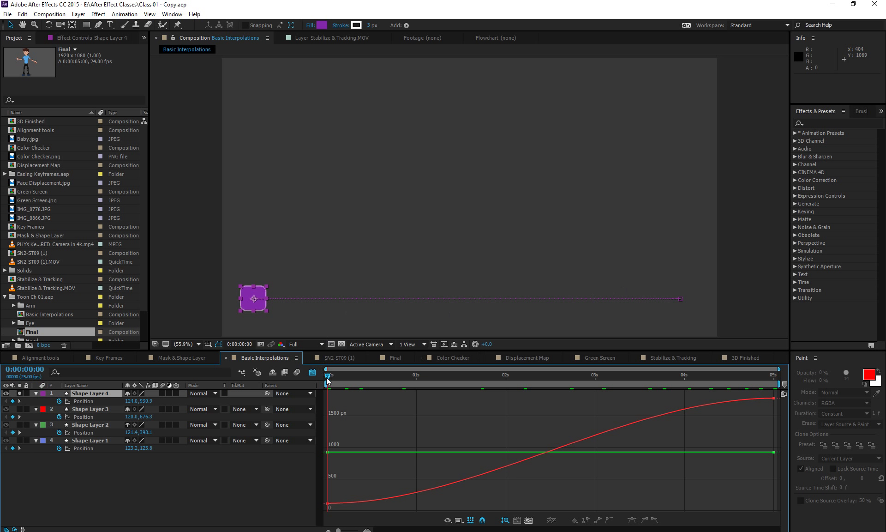
Bend Shape Layer 4's motion path into an S-curve by pulling the start keyframe's handle up and the end keyframe's handle down
drag(326, 377, 517, 387)
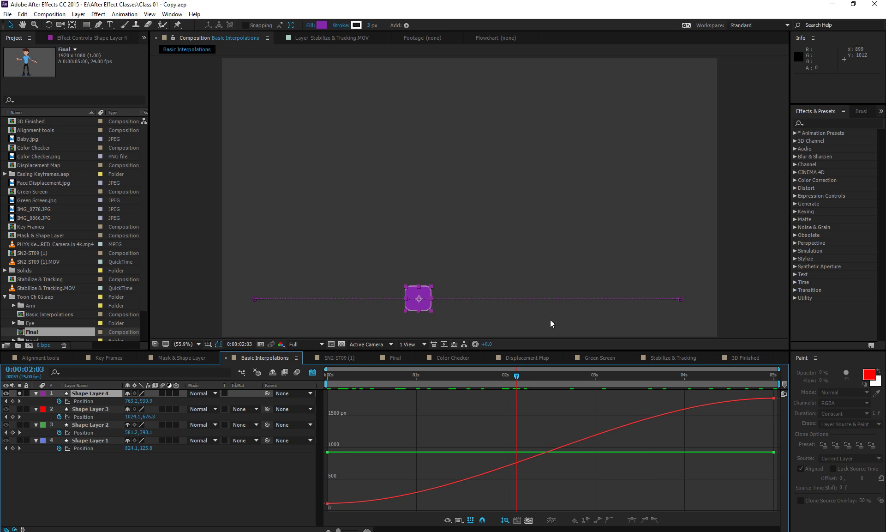
click(253, 299)
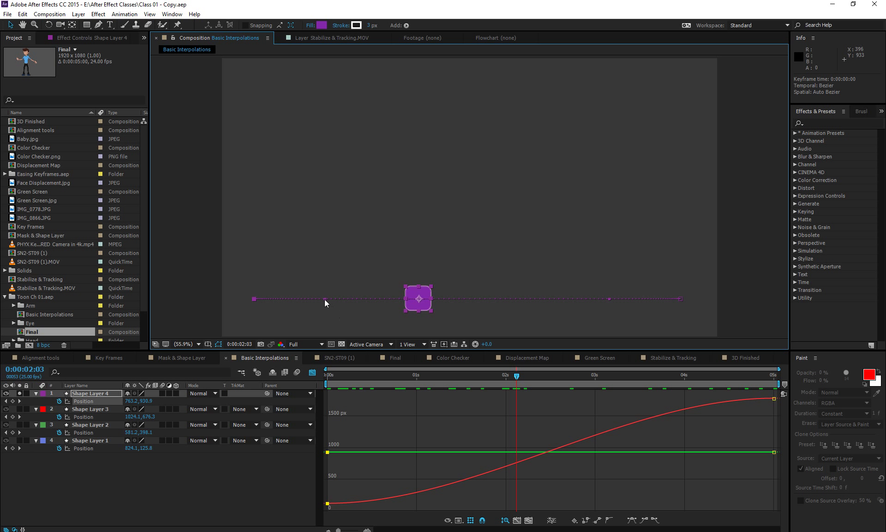
drag(325, 299, 366, 134)
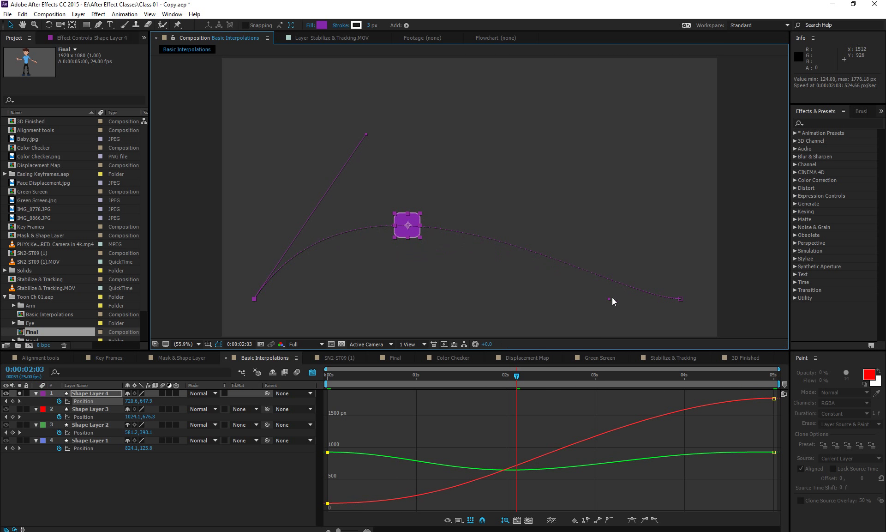
drag(610, 299, 306, 394)
Preview the curved motion from 0:00:00:00, then undo the motion path changes
click(512, 375)
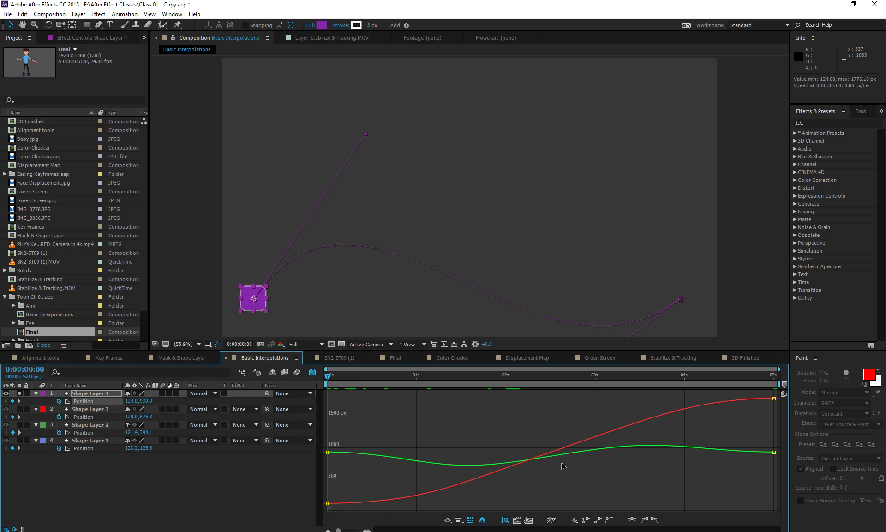
key(space)
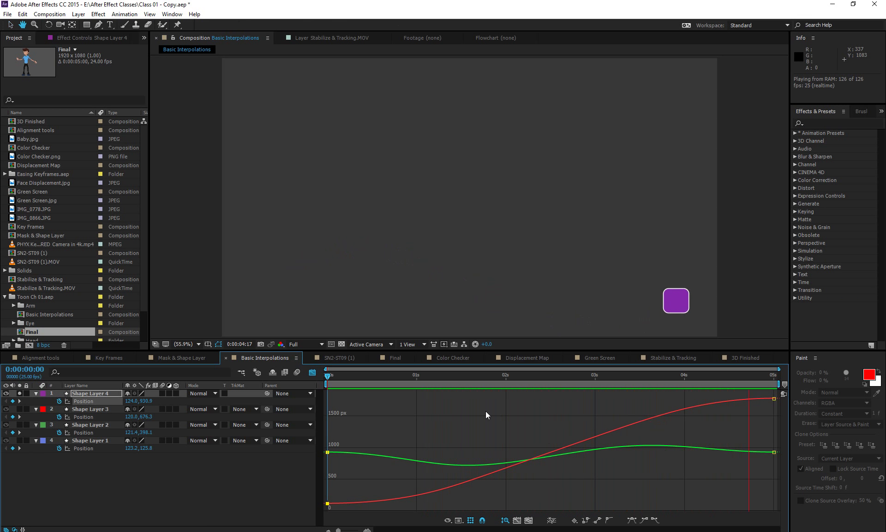
key(space)
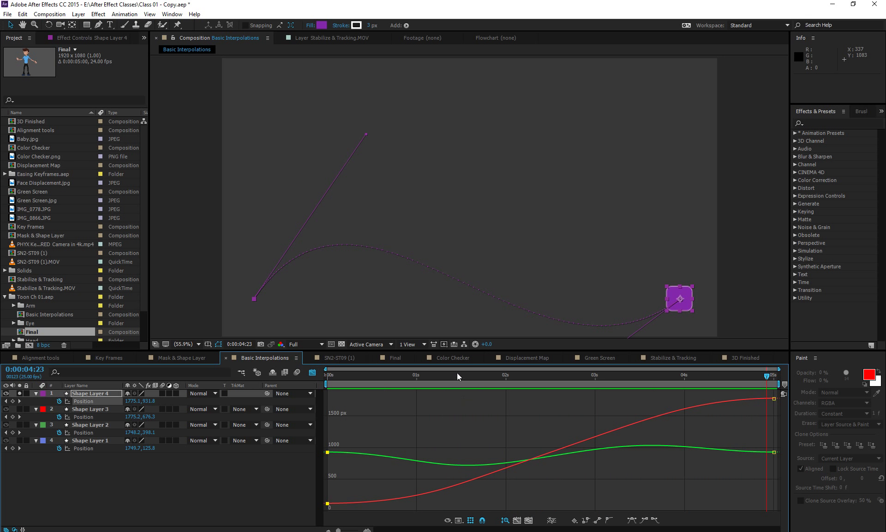
drag(457, 372, 273, 368)
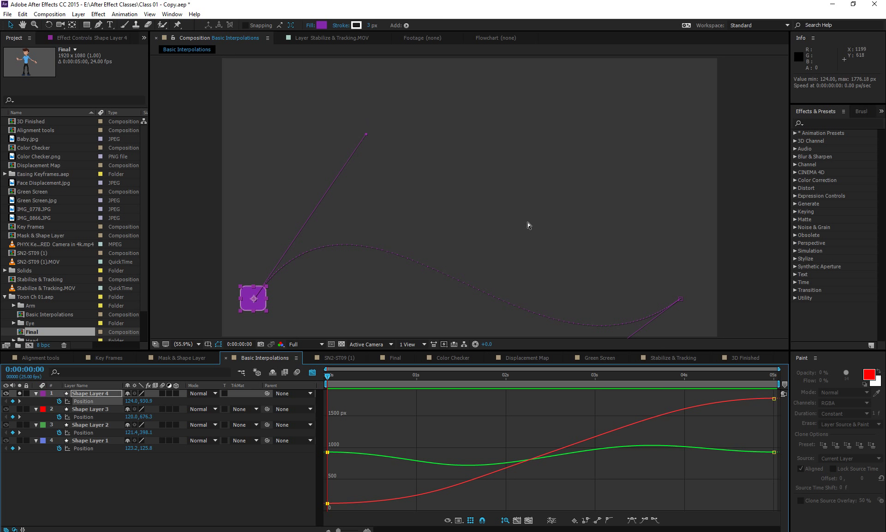
key(ctrl+z)
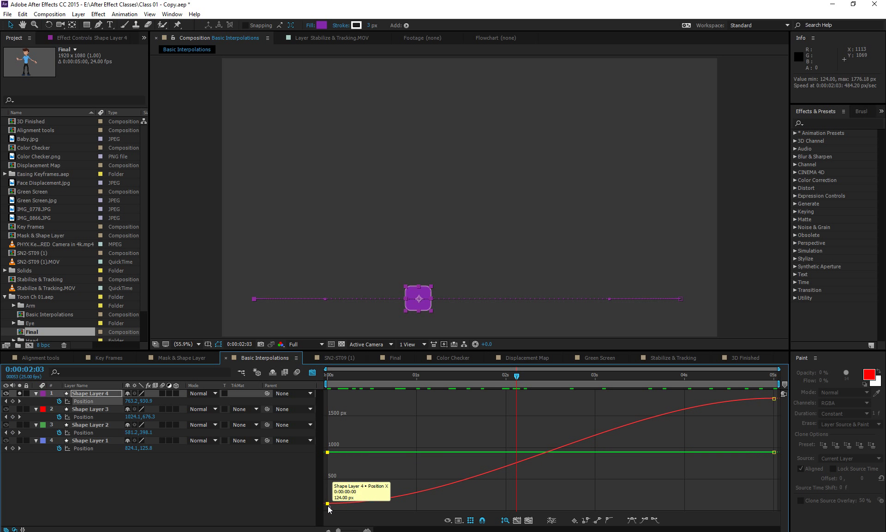
Move Shape Layer 4's final Position keyframe to the composition's upper-right area and curve the path with a raised start handle and lowered end handle
click(774, 398)
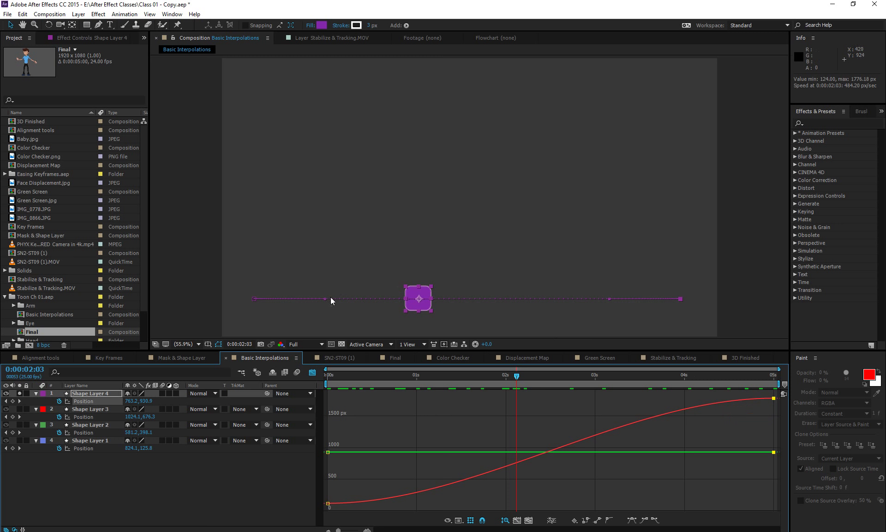
drag(325, 299, 373, 134)
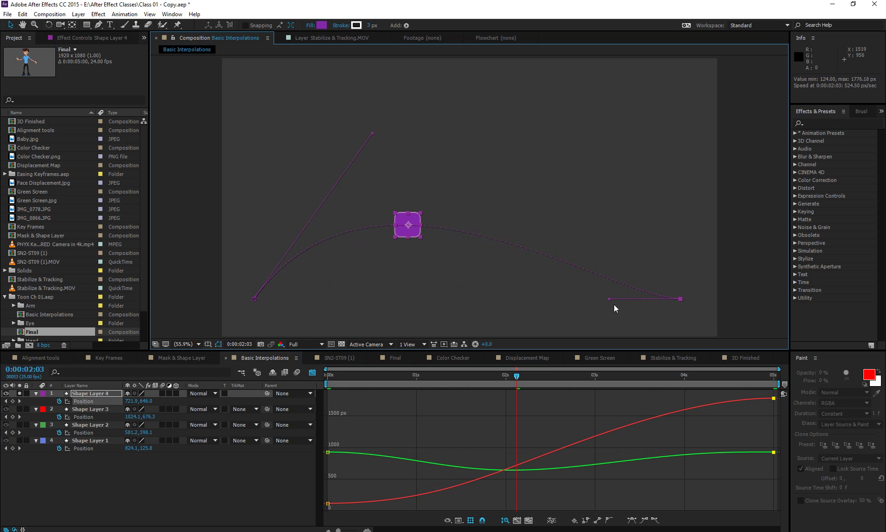
drag(610, 299, 624, 280)
drag(680, 299, 688, 97)
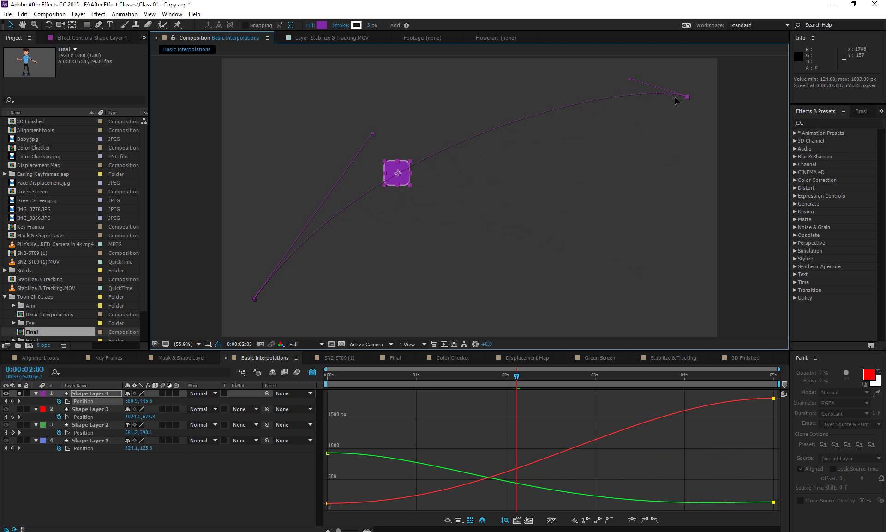
drag(630, 80, 638, 316)
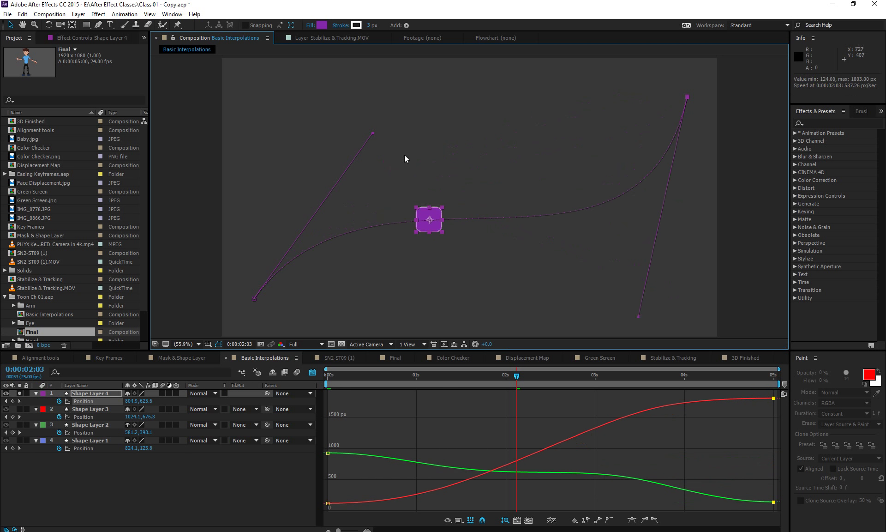
drag(370, 135, 355, 41)
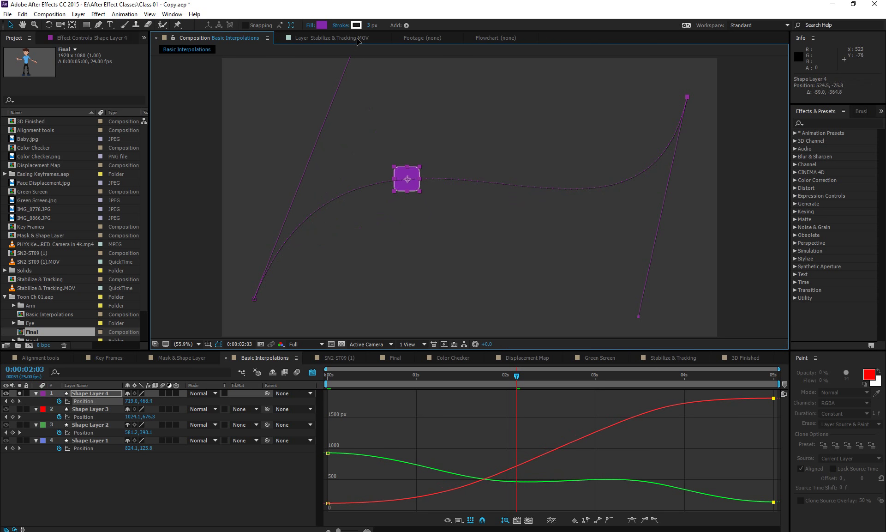
Preview Shape Layer 4's motion along the curved path
key(space)
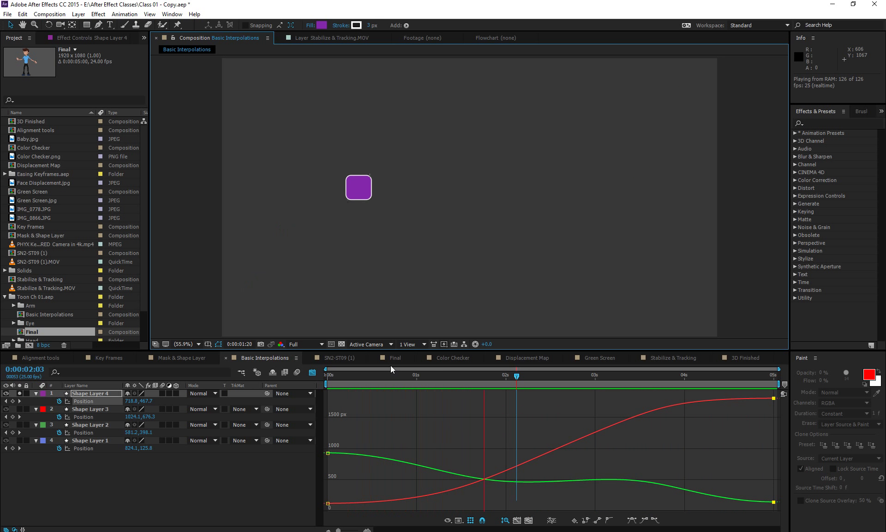
key(space)
key(ctrl+z)
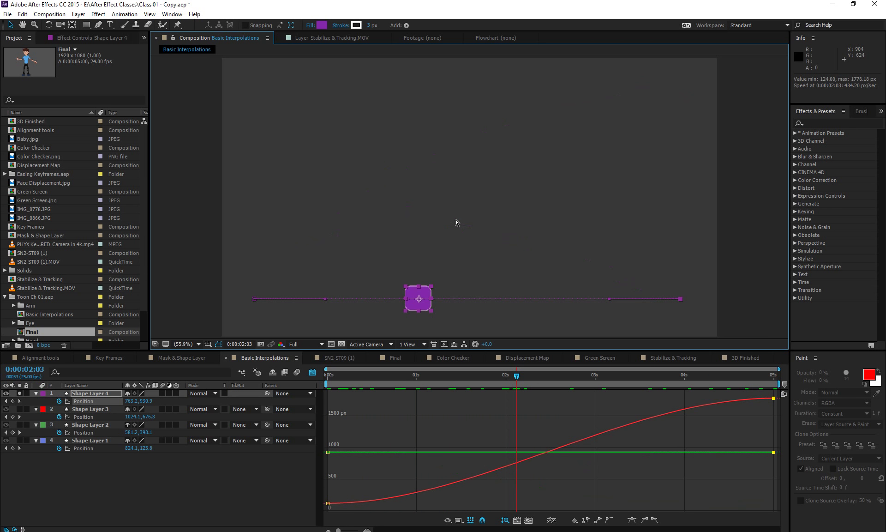
click(254, 486)
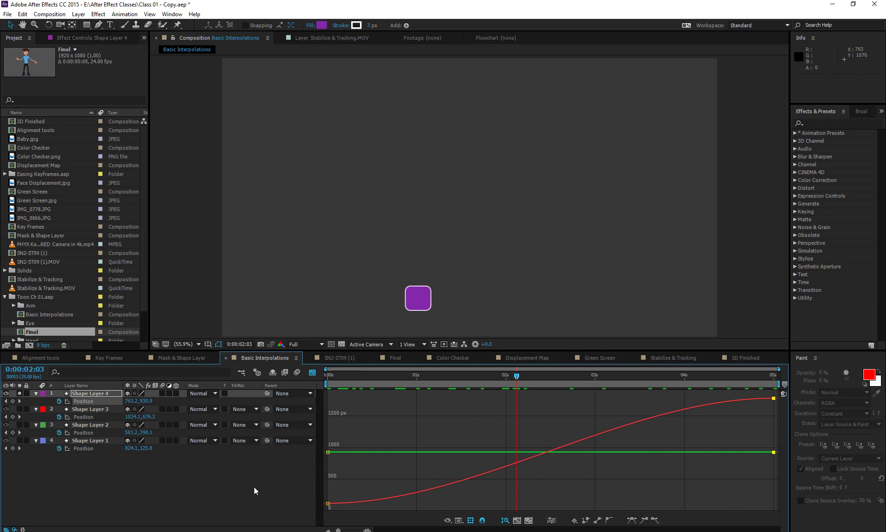
click(105, 394)
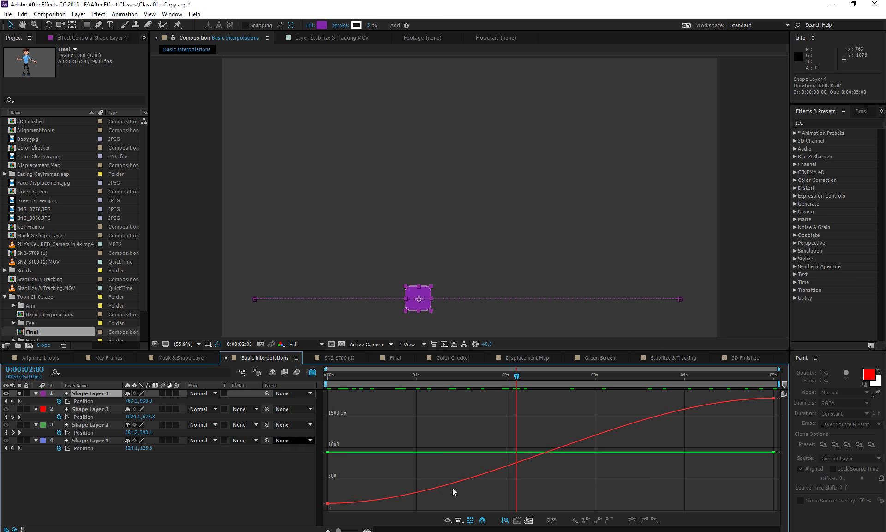
key(ctrl+z)
key(ctrl+z)
key(ctrl+z)
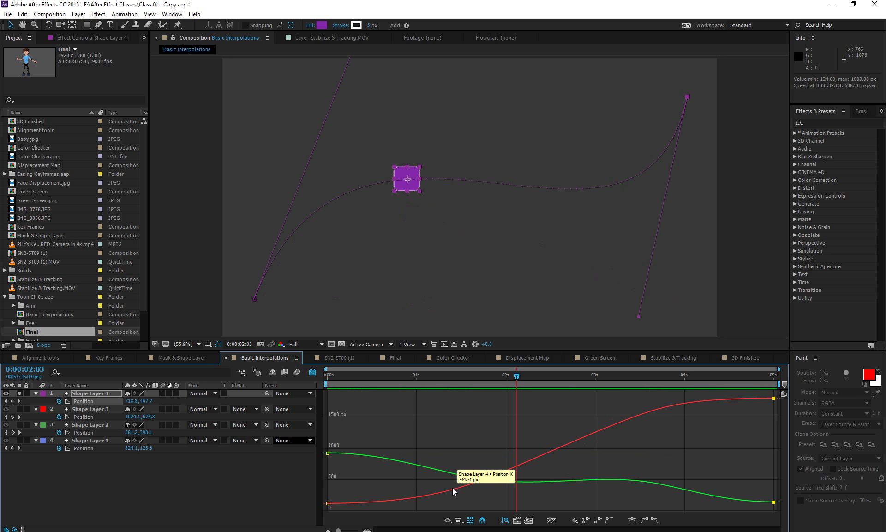
Set the outgoing velocity influence of Shape Layer 4's first Position keyframe to 100% with Keyframe Velocity
right_click(328, 504)
click(381, 488)
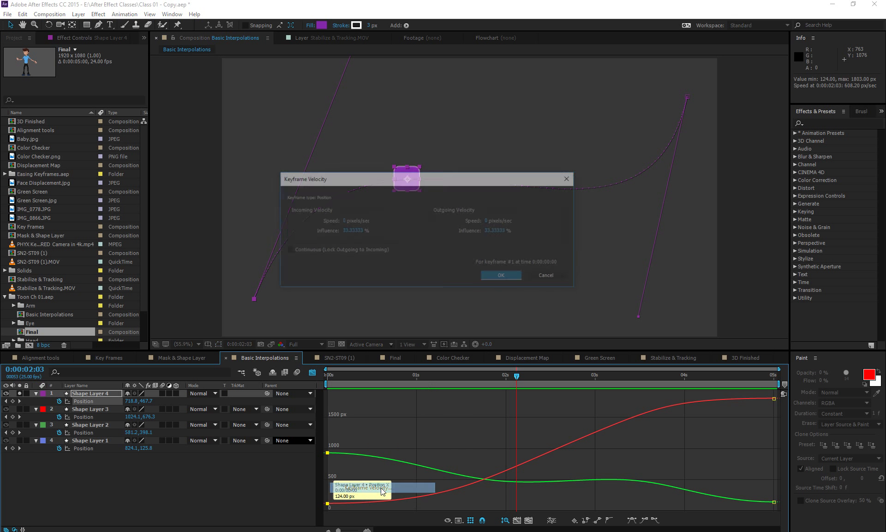
click(494, 232)
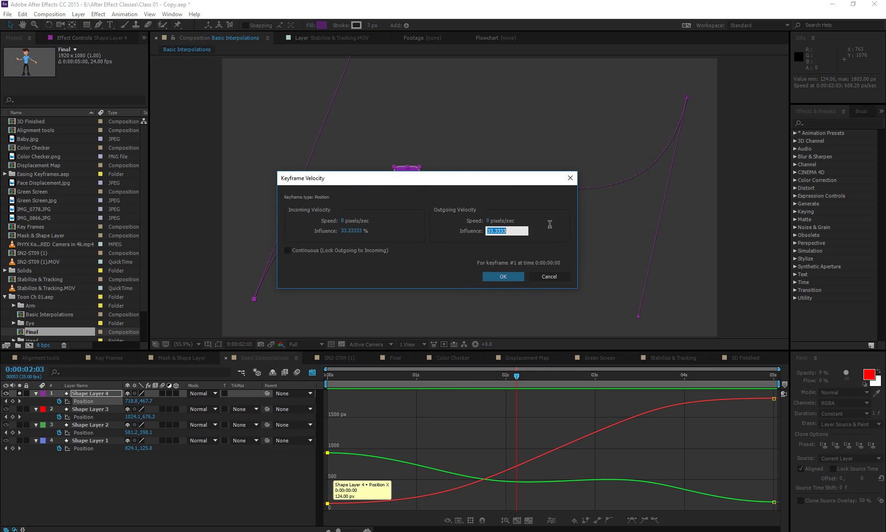
click(553, 226)
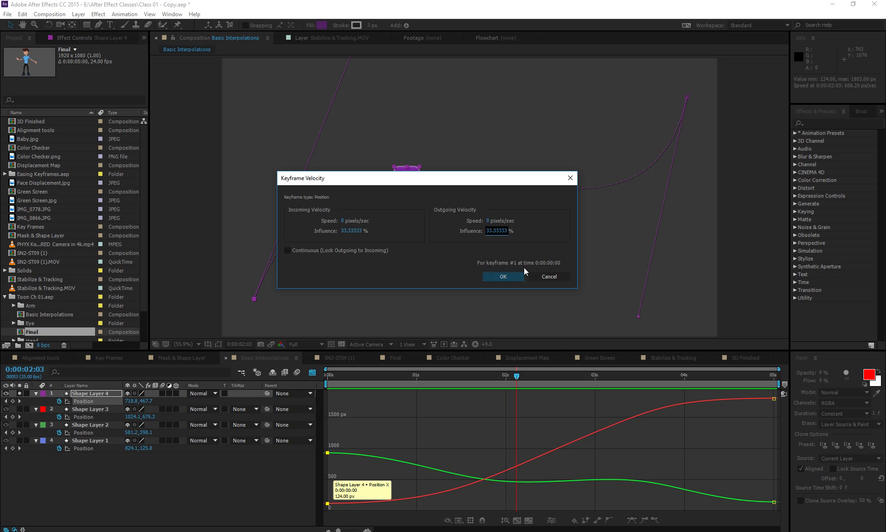
click(498, 231)
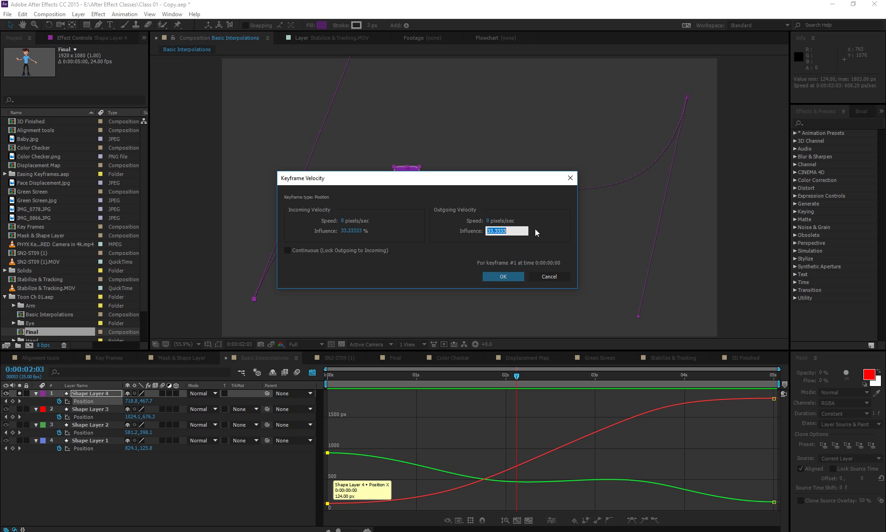
text(100)
key(Return)
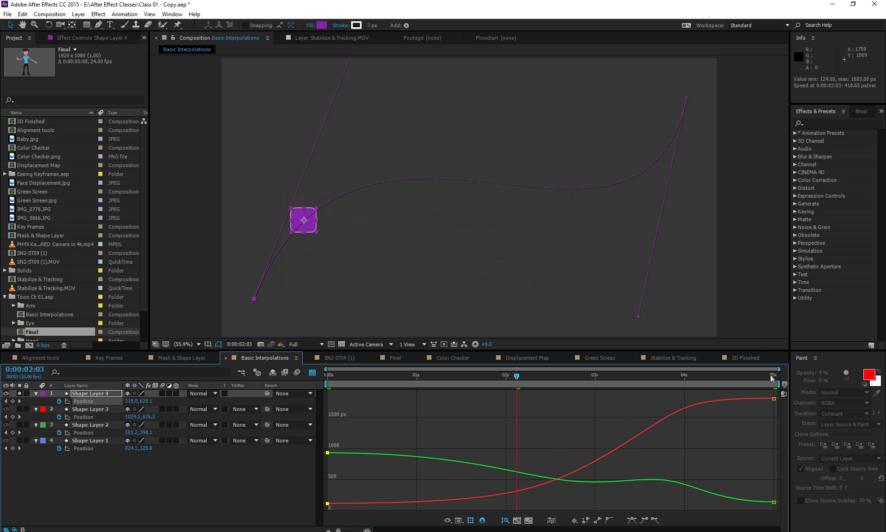
Try a 75% outgoing influence on Shape Layer 4's final Position keyframe and undo the velocity changes on both keyframes
right_click(774, 398)
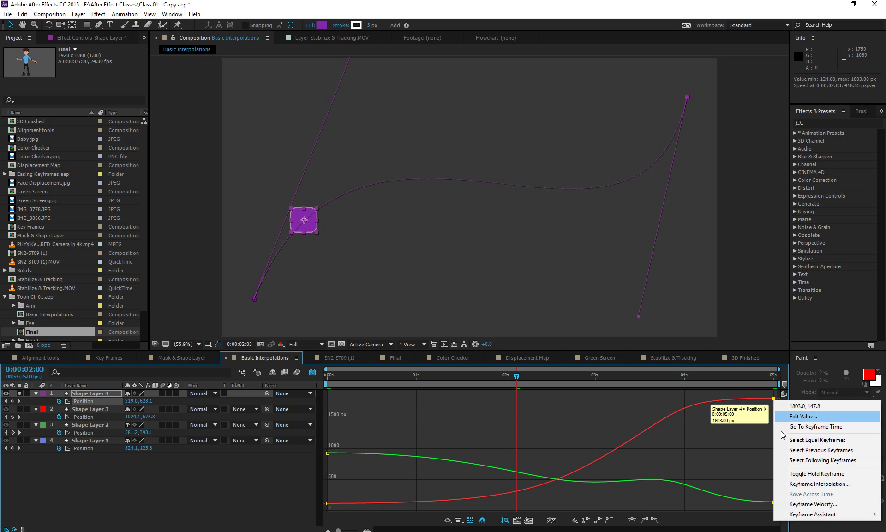
click(805, 504)
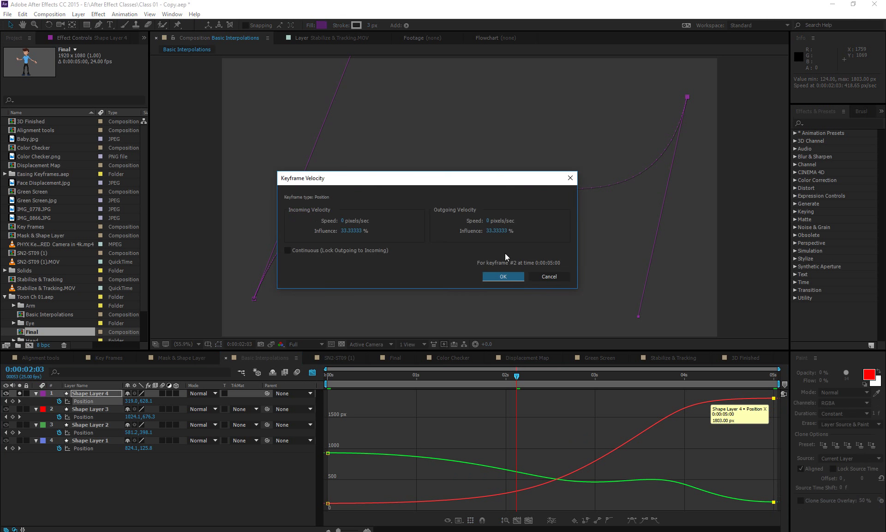
click(497, 230)
text(75)
key(Return)
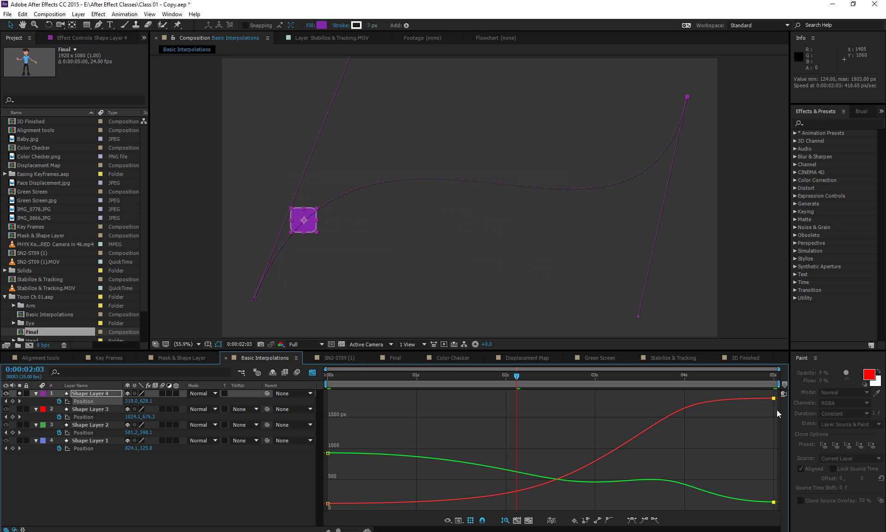
key(ctrl+z)
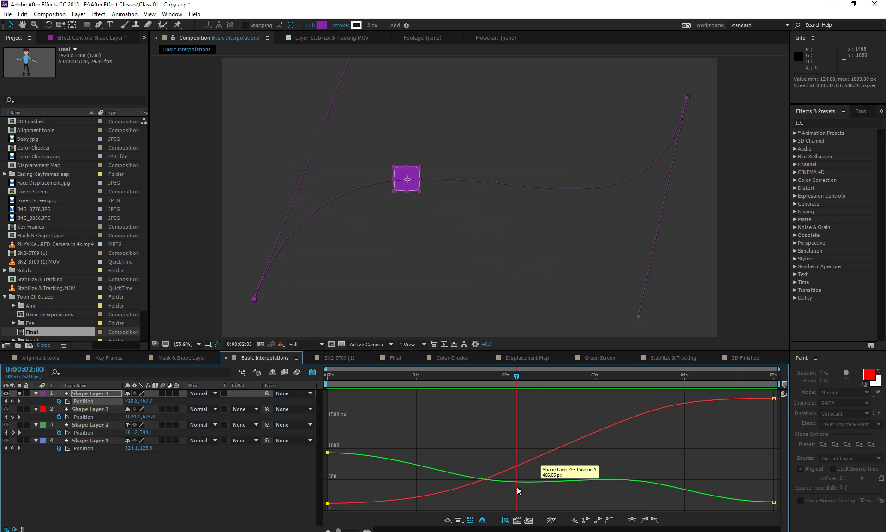
Set the outgoing velocity influence of Shape Layer 4's first Position keyframe to 50%
right_click(327, 504)
click(365, 483)
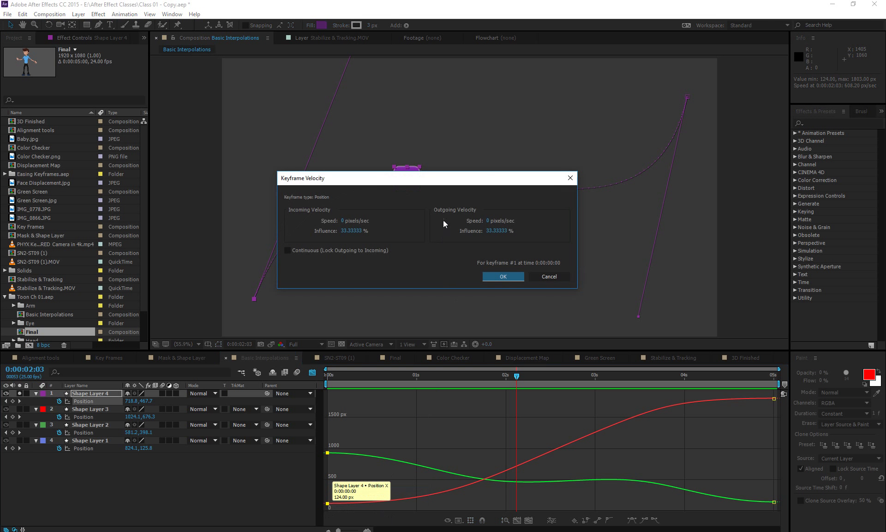
click(496, 231)
text(50)
key(Return)
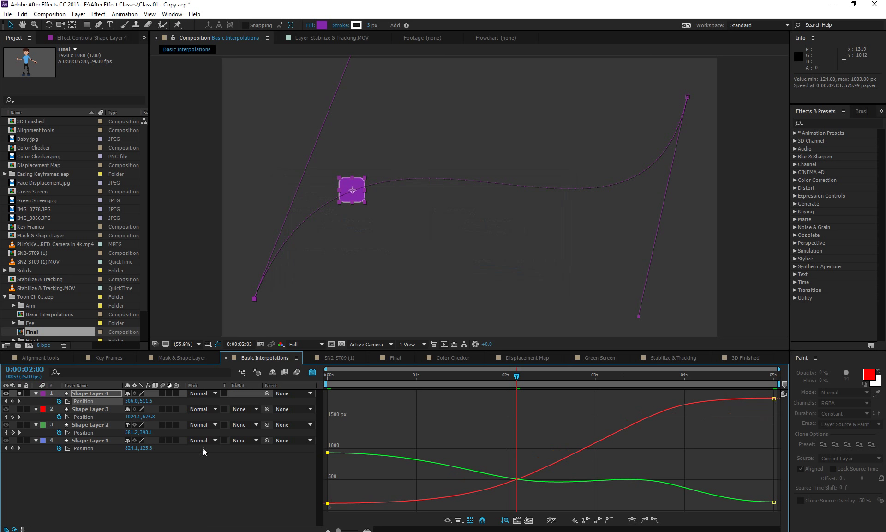
Leave the Graph Editor and set the outgoing velocity influence of Shape Layer 4's final Position keyframe to 80%
click(312, 373)
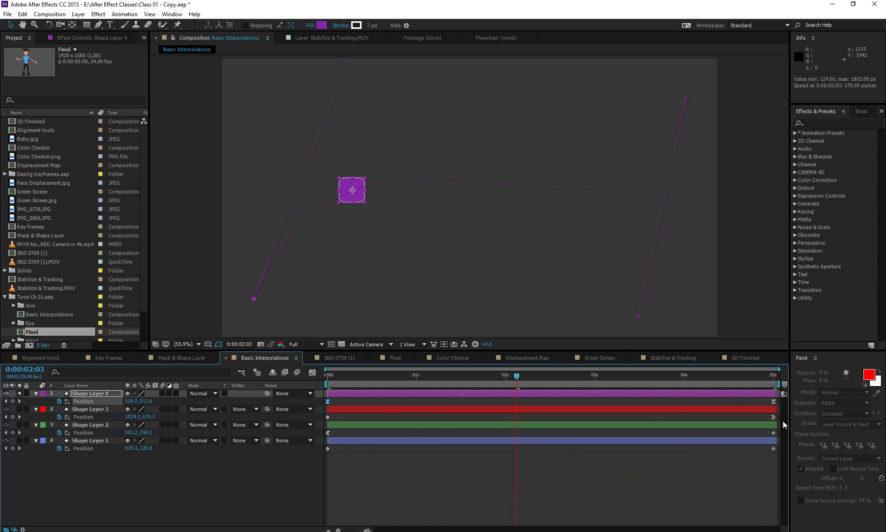
right_click(774, 401)
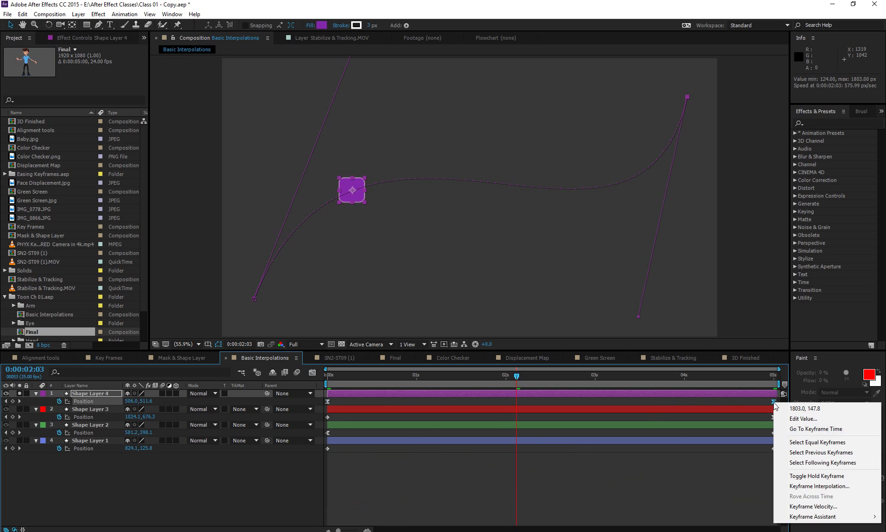
click(790, 506)
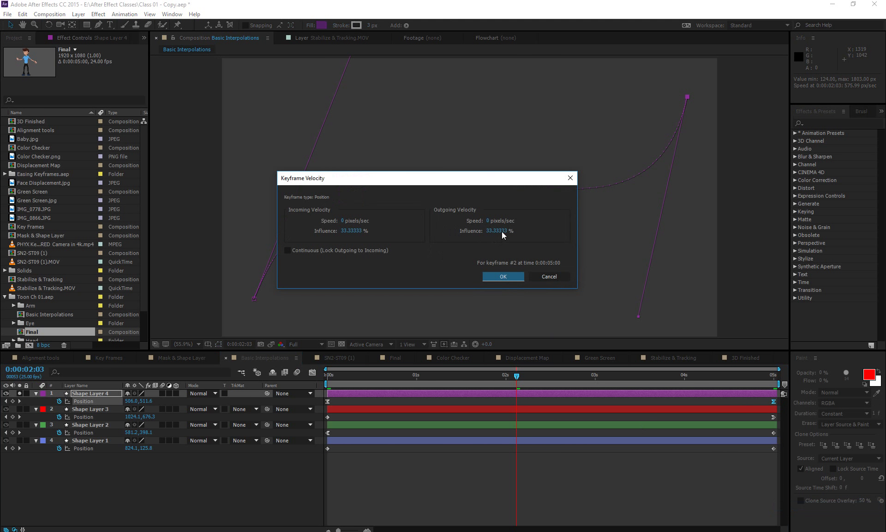
click(497, 230)
text(100)
key(Return)
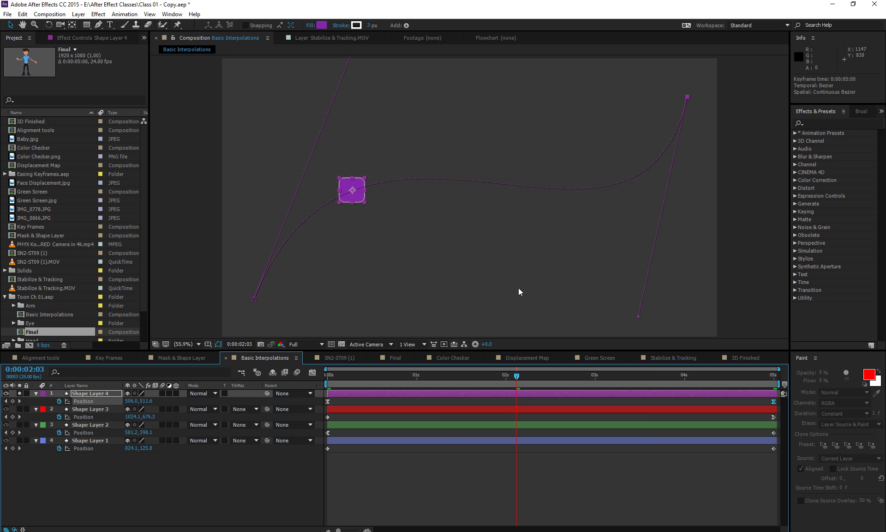
Preview Shape Layer 4's eased motion from 0:00:00:00
drag(345, 380, 329, 395)
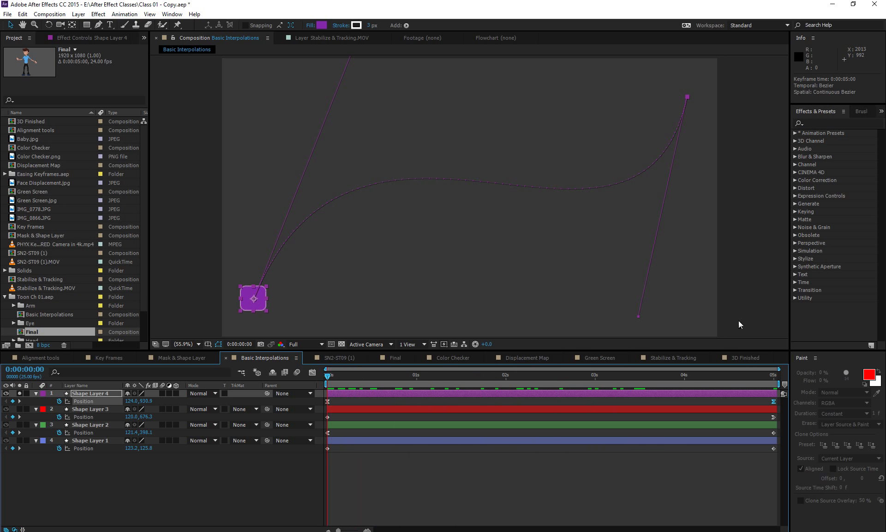
key(space)
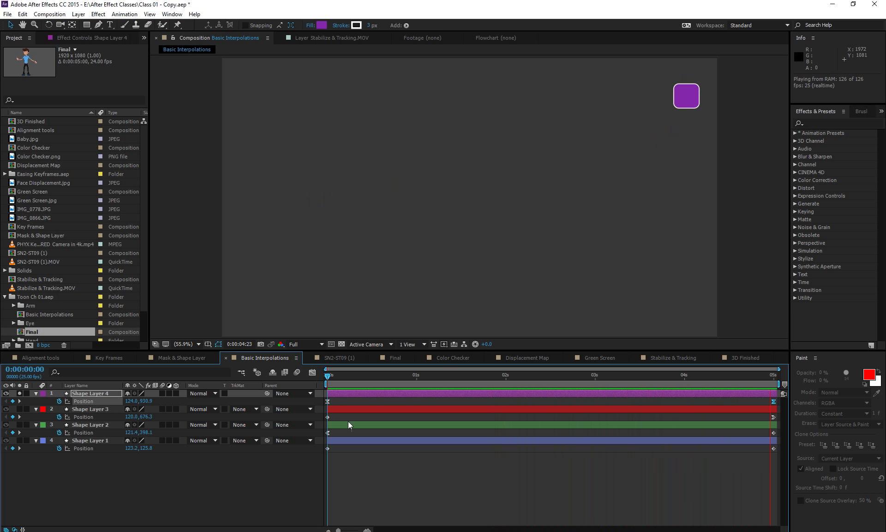
key(space)
Set the outgoing velocity influence of Shape Layer 4's first Position keyframe to 80%
right_click(328, 403)
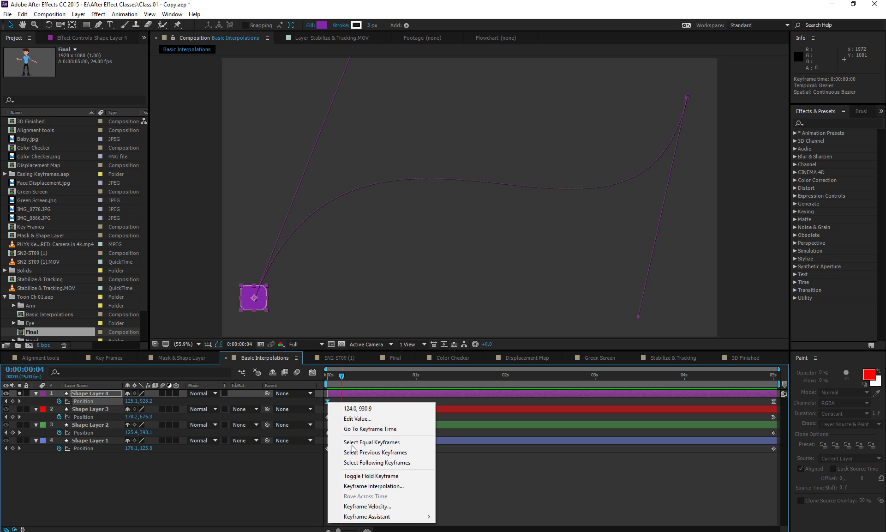
click(366, 506)
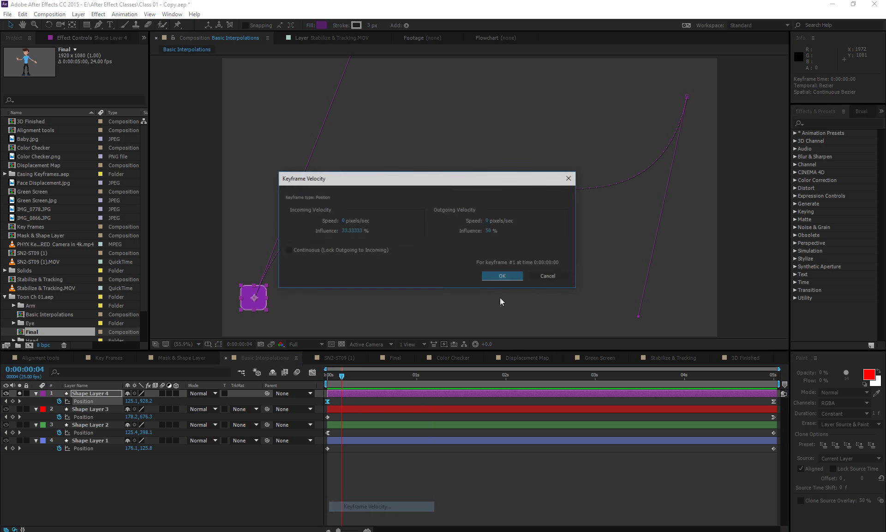
click(490, 230)
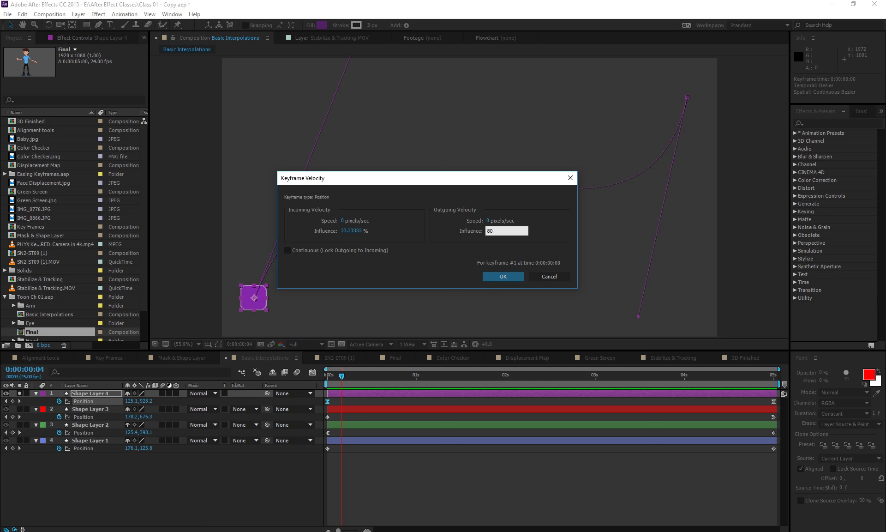
click(519, 273)
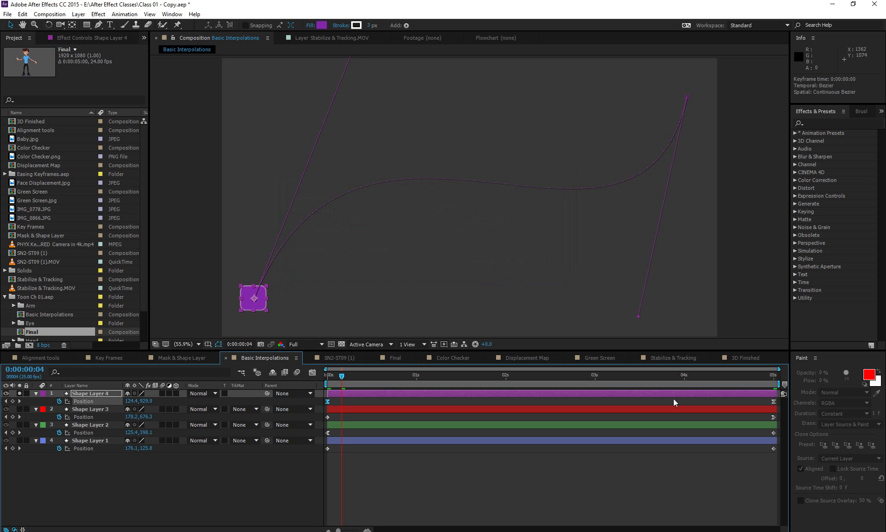
Check the Keyframe Velocity settings of Shape Layer 4's final and first Position keyframes
right_click(774, 401)
click(807, 506)
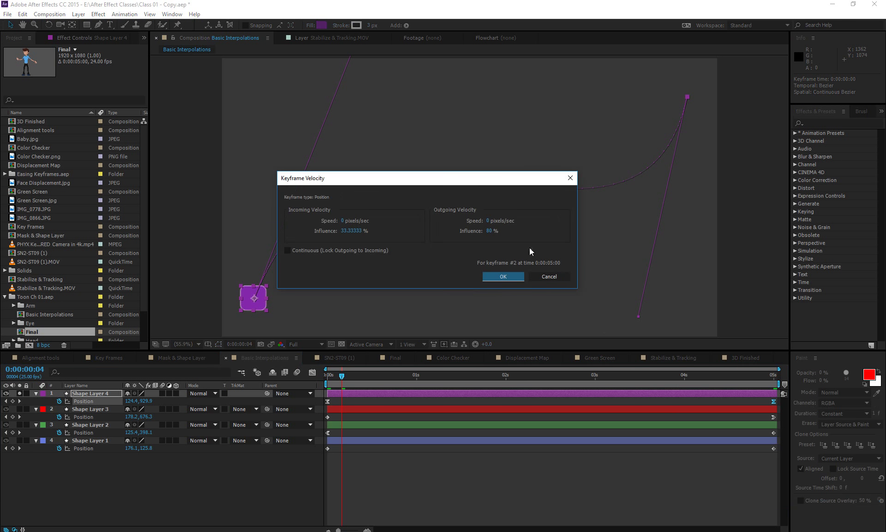
click(499, 276)
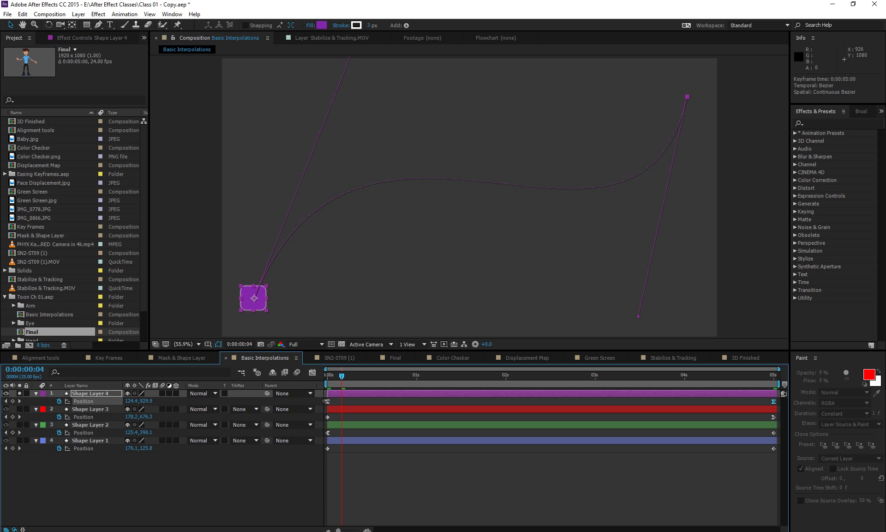
right_click(327, 401)
click(360, 502)
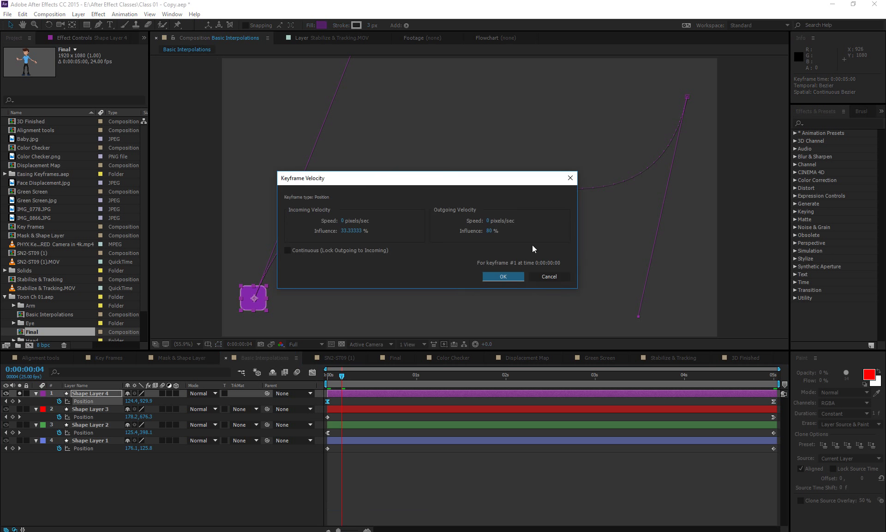
click(497, 276)
Deselect the layers and preview the motion with the updated keyframe velocities
click(625, 506)
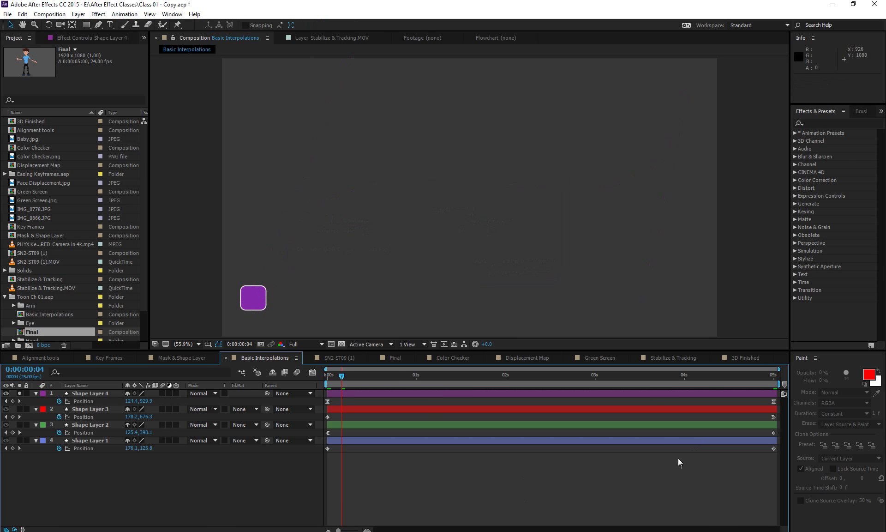
key(space)
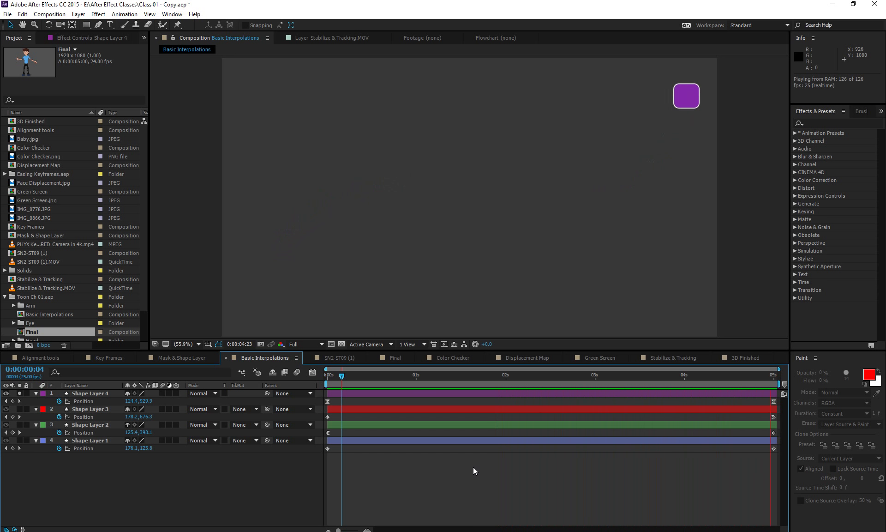
key(space)
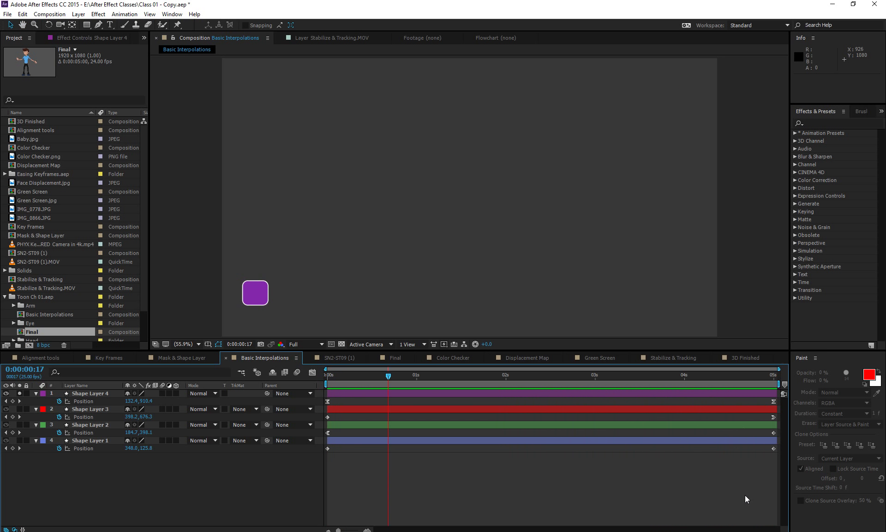
Move the final Position keyframes of all four shape layers to 0:00:03:00 and end the work area there
drag(745, 495, 596, 401)
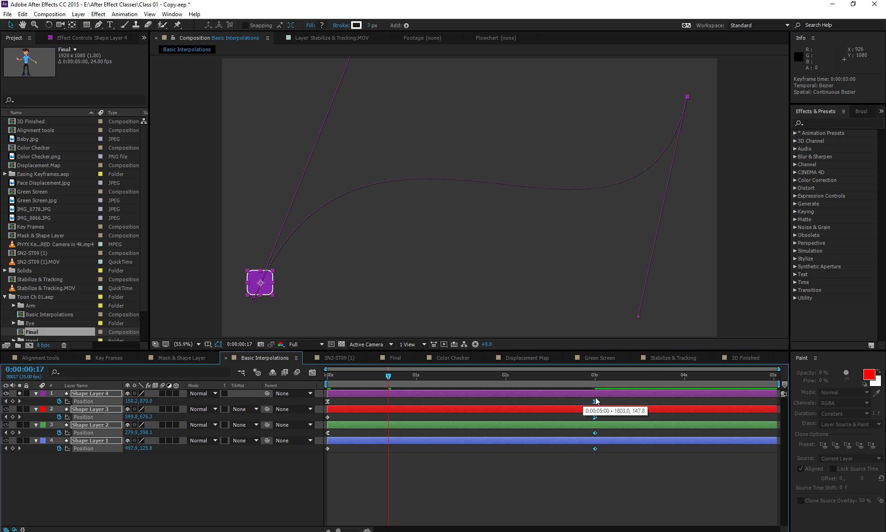
click(596, 379)
key(n)
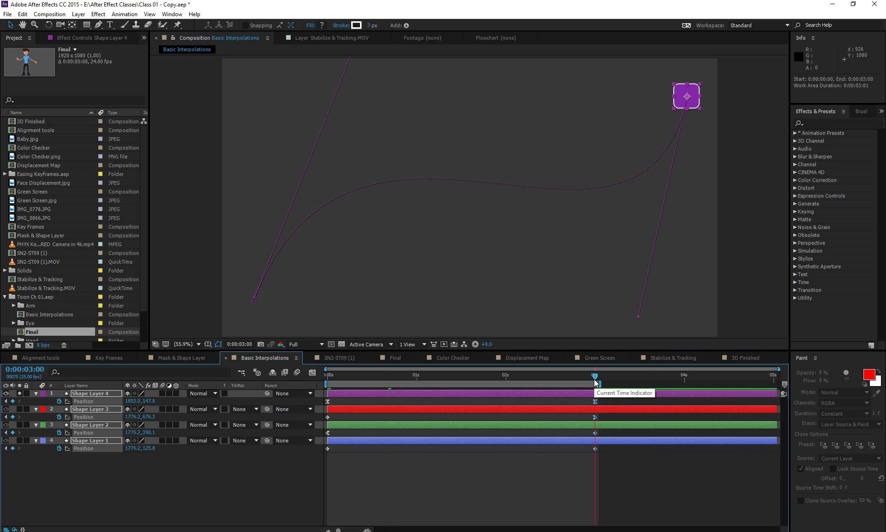
Deselect the layers and preview the shortened three-second animation
click(544, 518)
key(space)
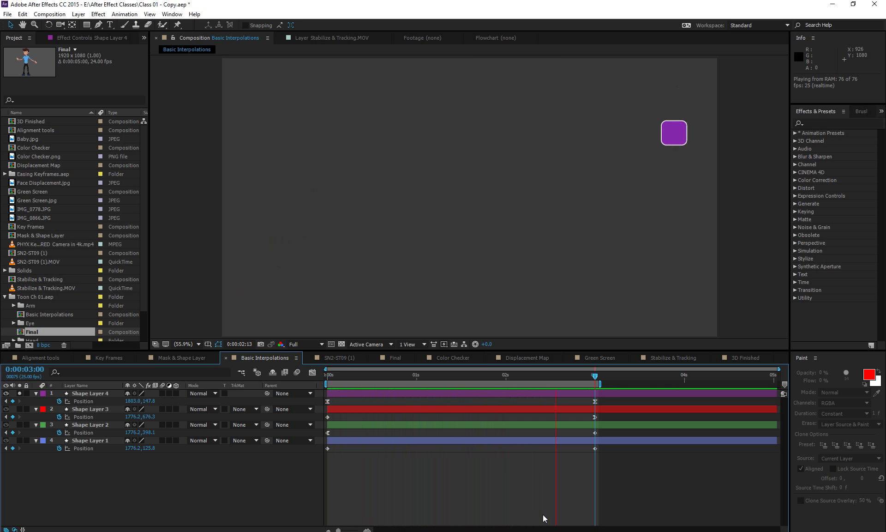
Stop the preview and undo the recent keyframe timing, easing and path edits until Shape Layer 4's motion path is straight again
key(space)
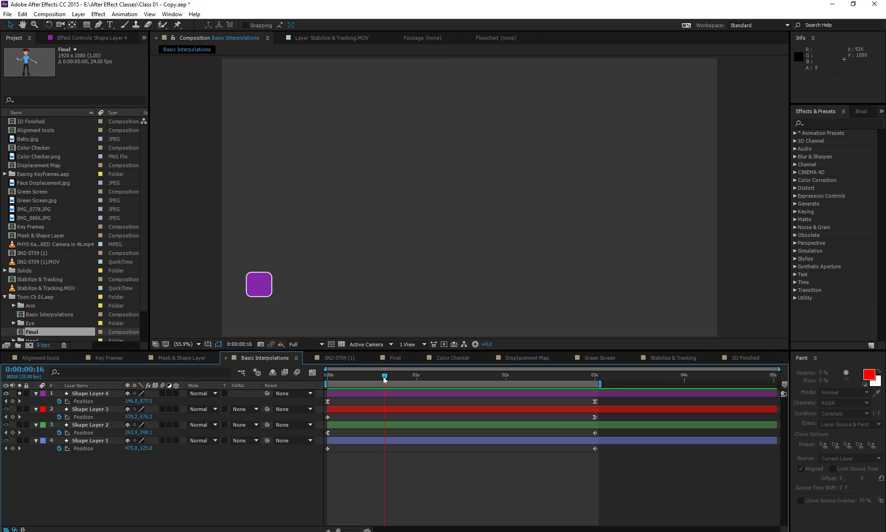
key(ctrl+z)
key(ctrl+z)
key(ctrl+z)
key(space)
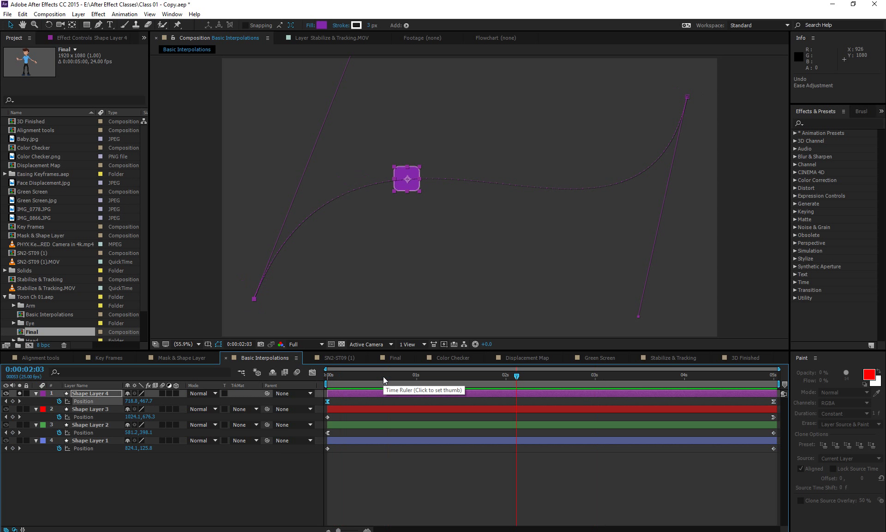
key(ctrl+z)
key(ctrl+z)
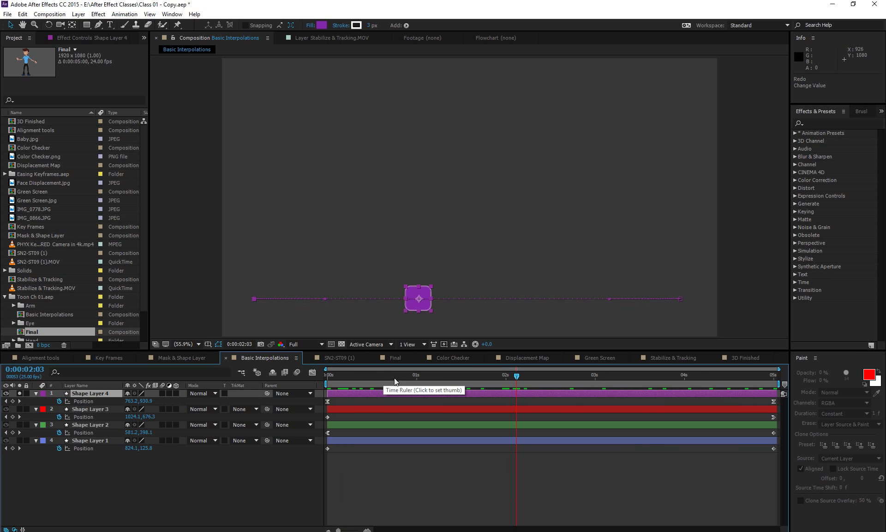
Move the final Position keyframes of all four shape layers to 0:00:03:00 and trim the composition to a work area ending there
drag(395, 377, 597, 401)
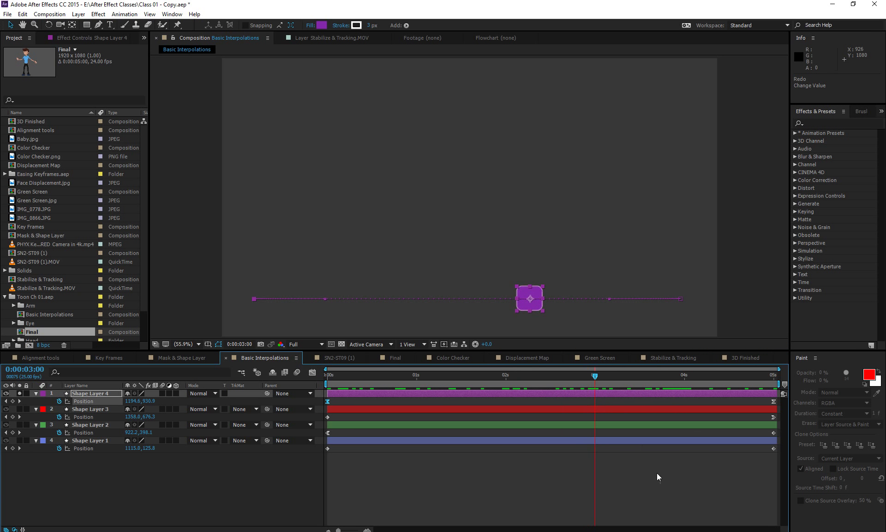
drag(673, 486, 596, 426)
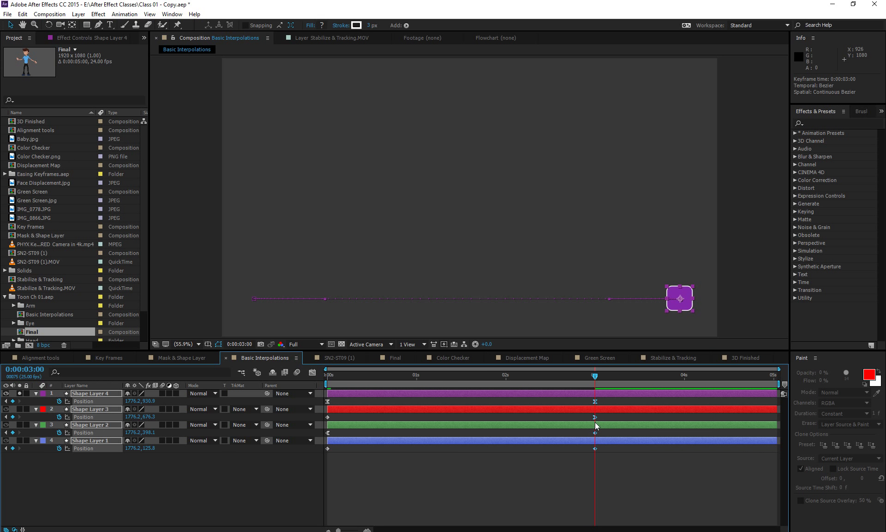
key(n)
right_click(550, 388)
click(572, 413)
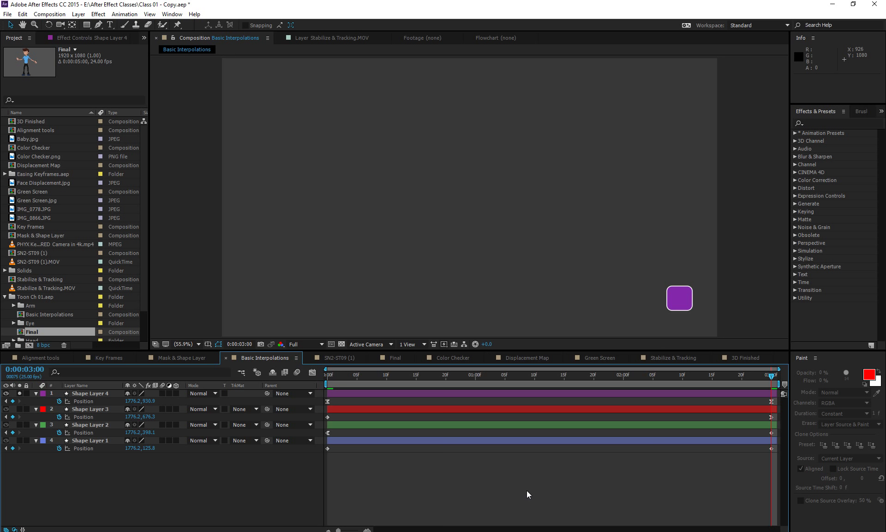
Show Shape Layer 4's Position in the Graph Editor from the first frame and separate it into X and Y dimensions
click(98, 394)
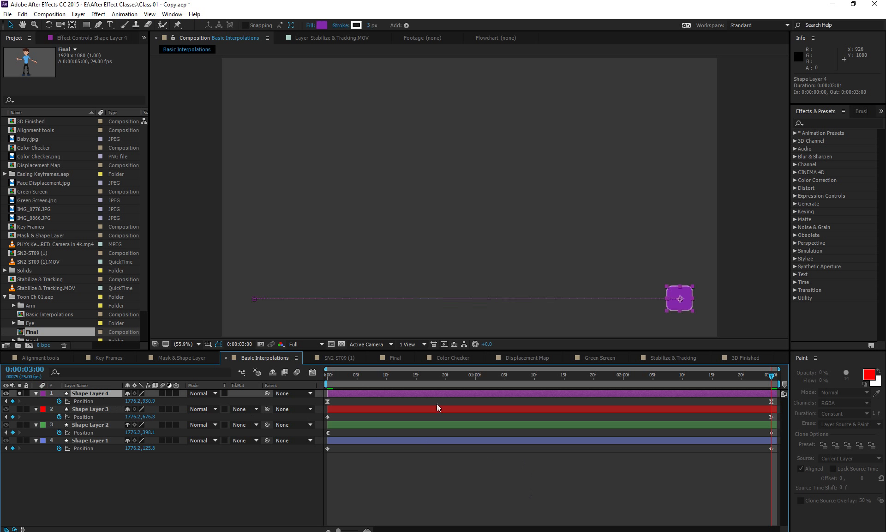
drag(454, 380, 282, 391)
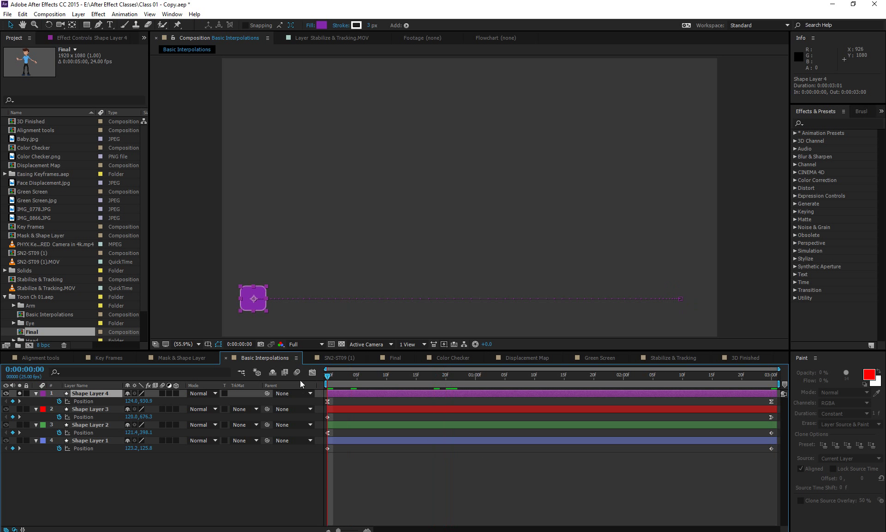
click(312, 372)
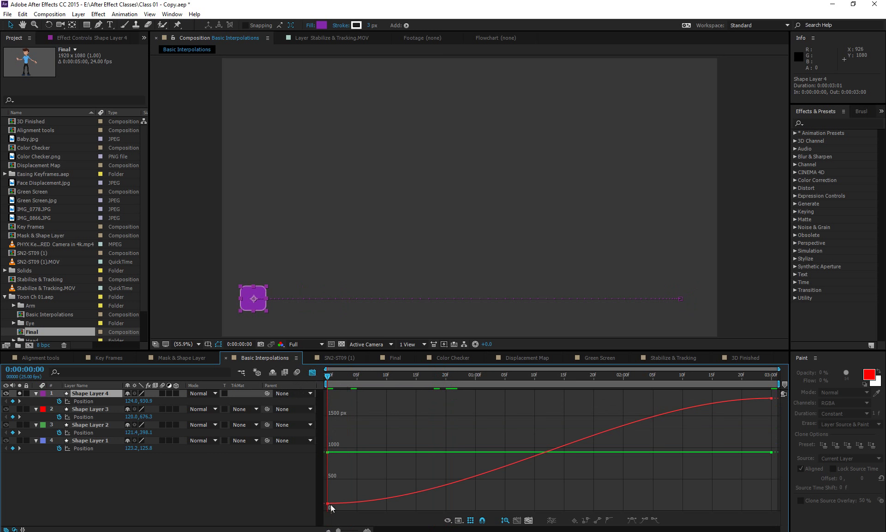
click(92, 401)
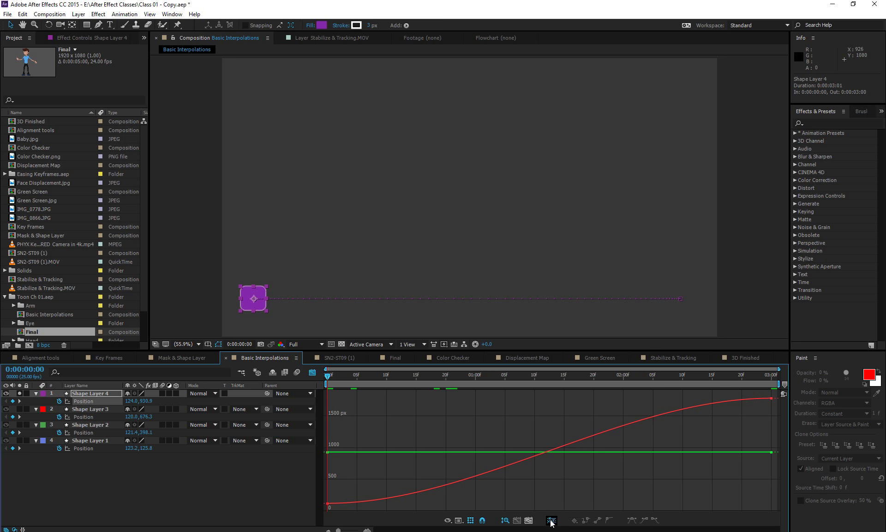
click(552, 521)
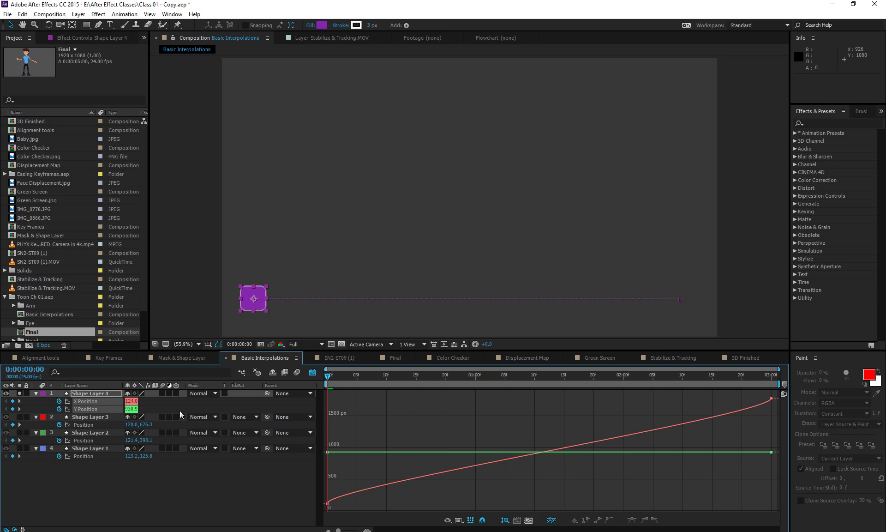
Examine Shape Layer 4's separate X Position and Y Position curves, scrubbing to 0:00:00:07
click(120, 494)
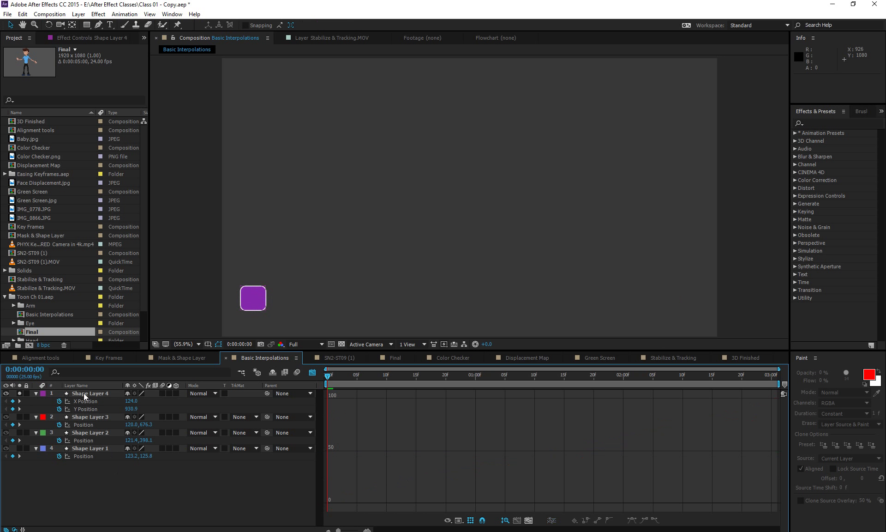
click(84, 400)
click(89, 409)
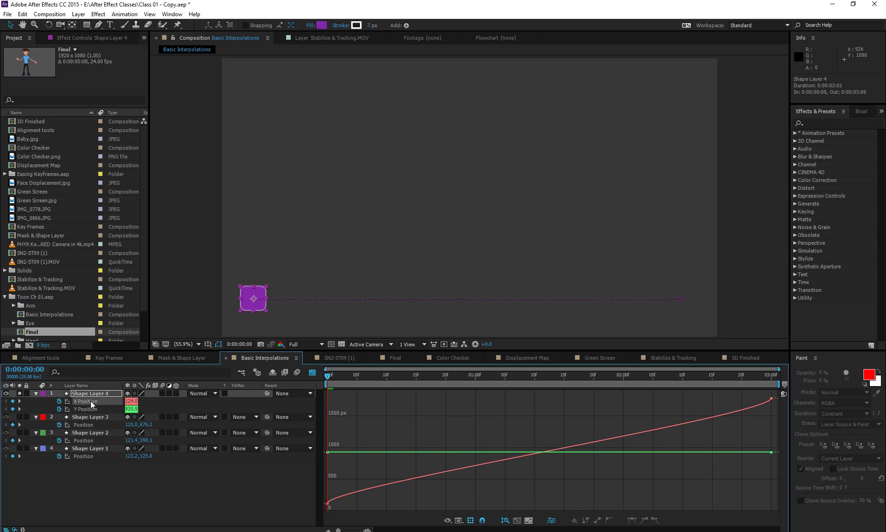
drag(343, 377, 369, 378)
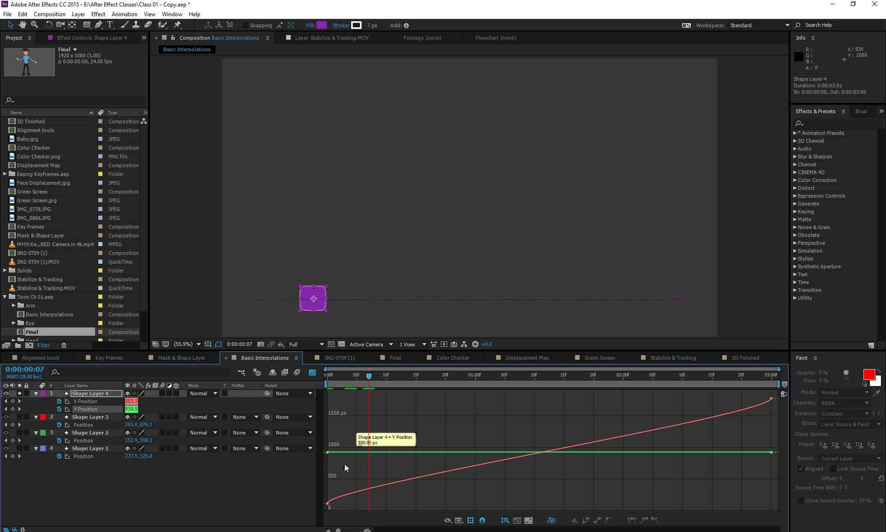
Shape Shape Layer 4's X Position curve into a steep S by flattening and lengthening the first and last keyframes' handles past each other
click(329, 503)
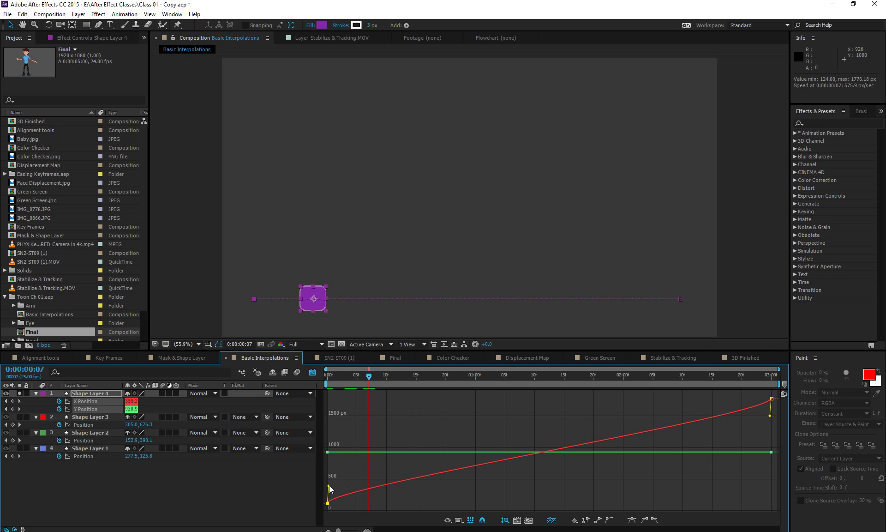
drag(329, 486, 459, 502)
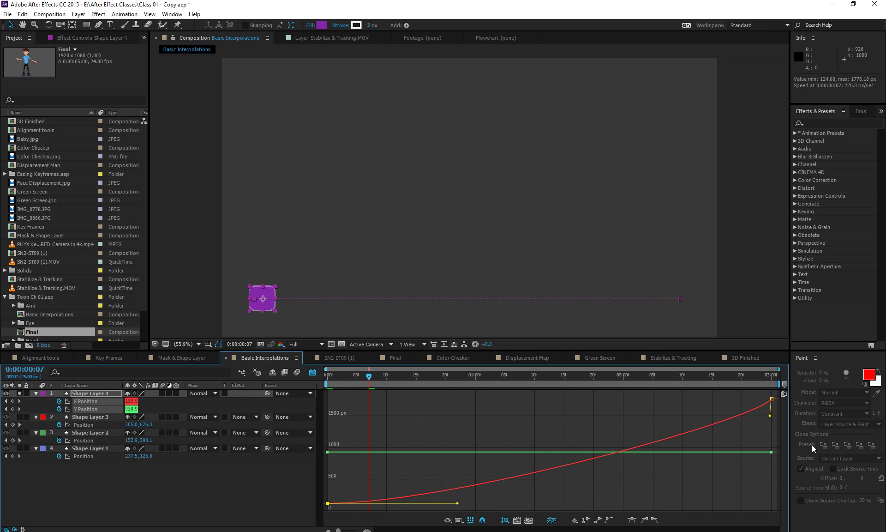
drag(772, 419, 631, 407)
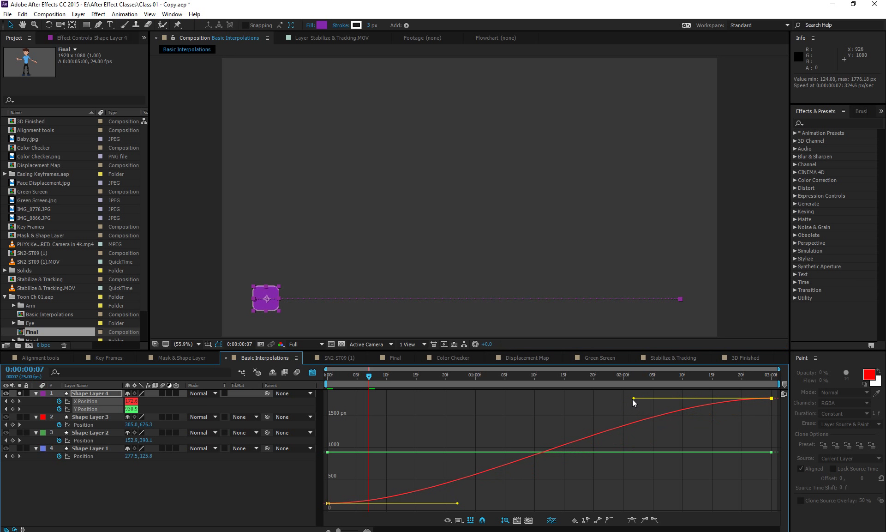
drag(632, 399, 475, 409)
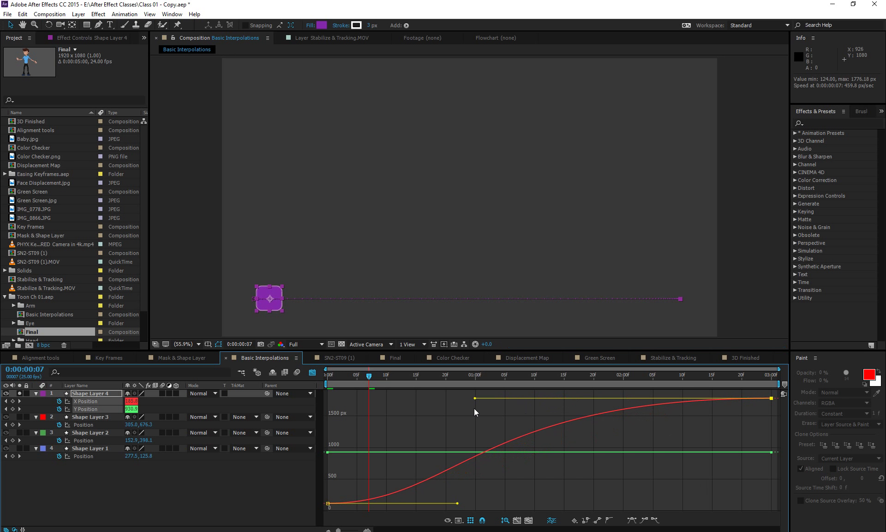
drag(458, 503, 634, 512)
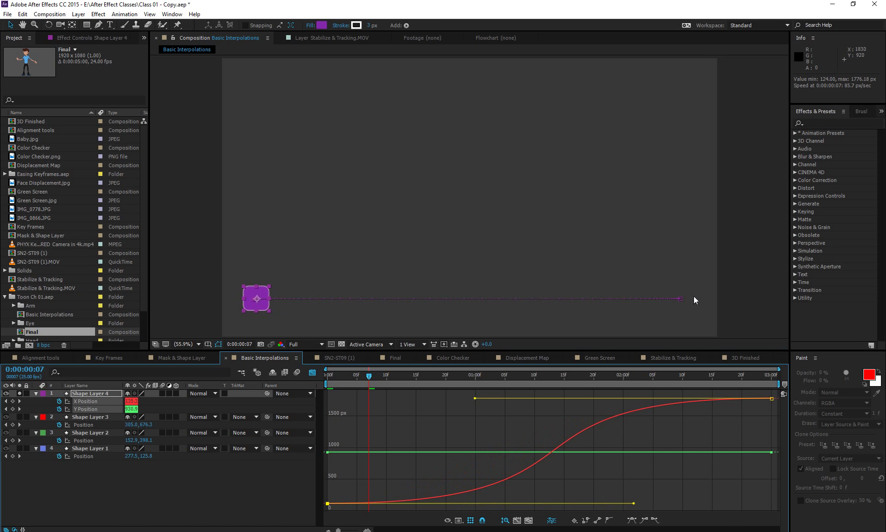
Try moving the end point of Shape Layer 4's motion path to about 1266.6, 745.0, and undo the move
click(681, 299)
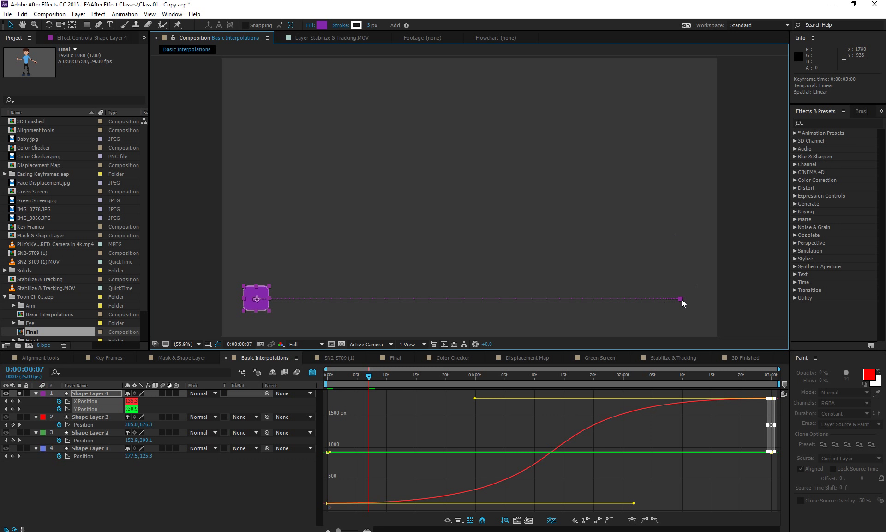
drag(682, 299, 550, 250)
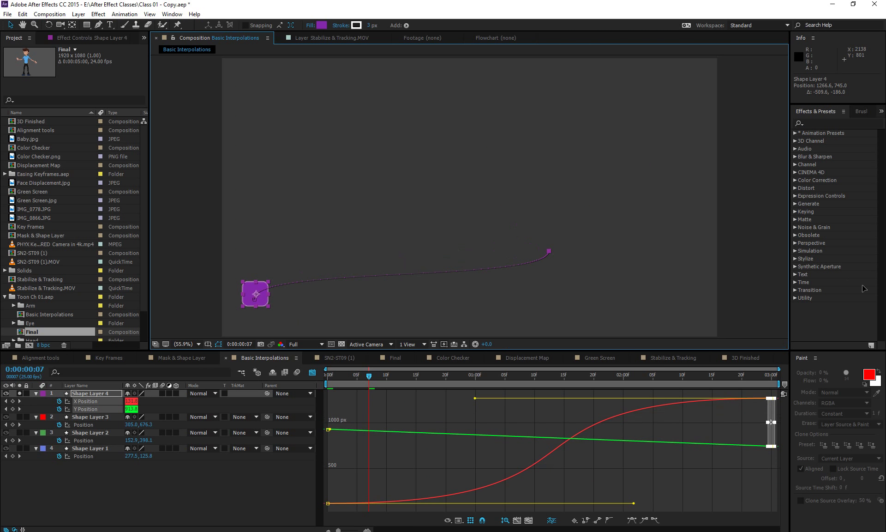
key(ctrl+z)
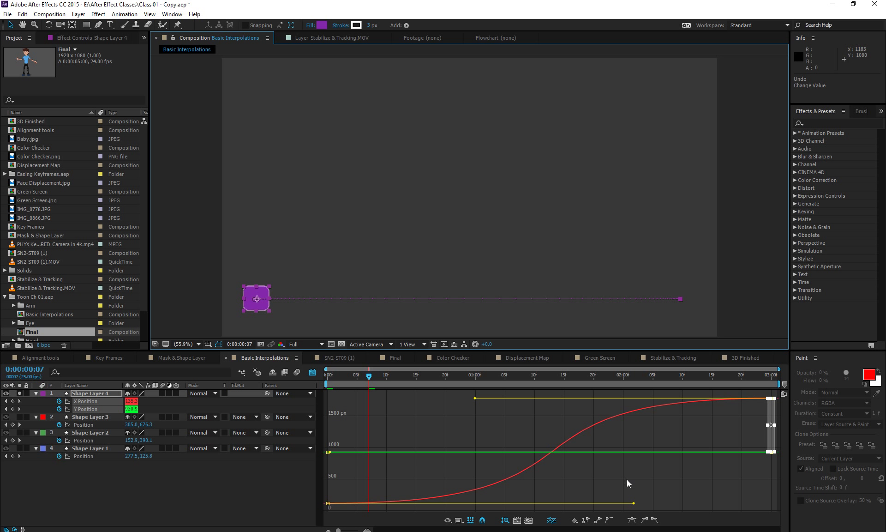
Slightly lengthen the X Position curve's handle at the final keyframe and preview the eased motion
click(633, 503)
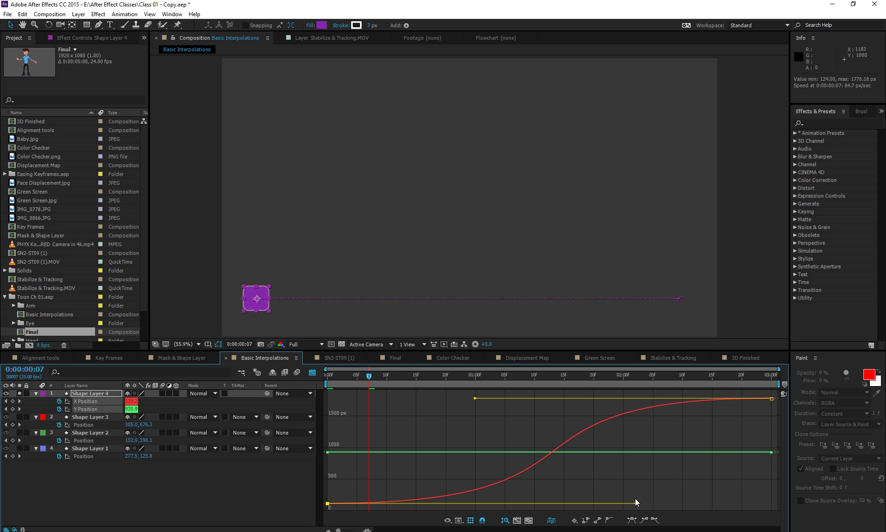
drag(476, 398, 471, 398)
key(space)
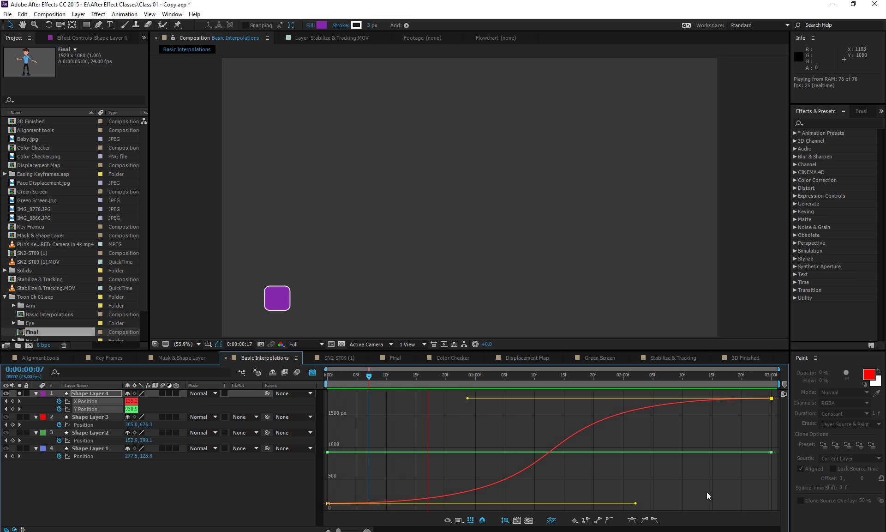
Steepen Shape Layer 4's X Position curve by extending its start and end keyframe handles toward each other, and preview the motion
key(space)
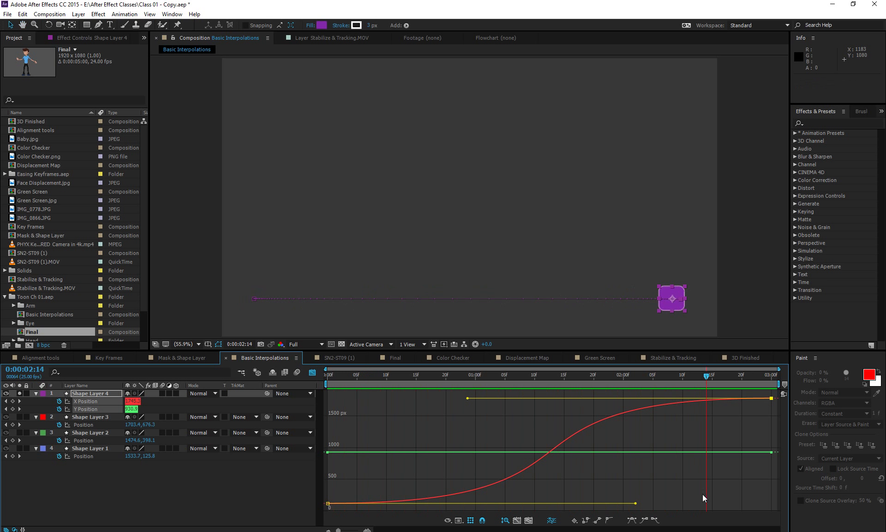
drag(636, 502, 692, 509)
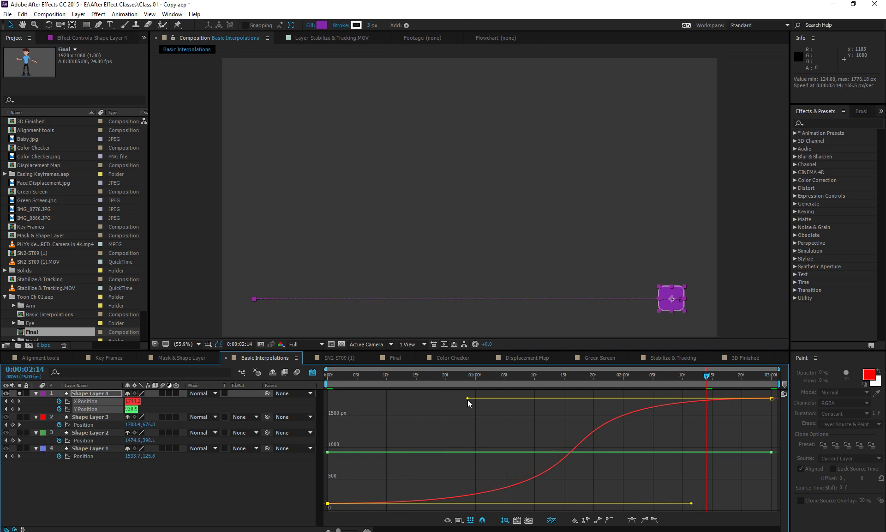
drag(467, 399, 403, 402)
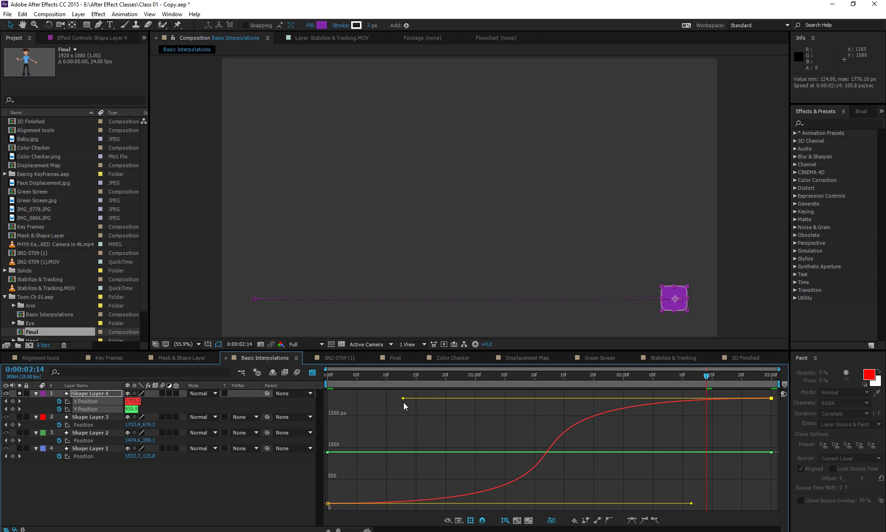
key(space)
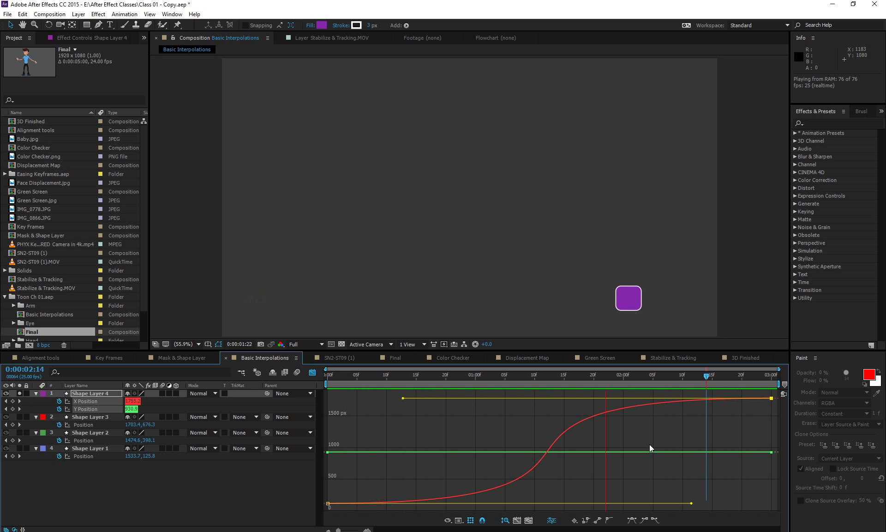
key(space)
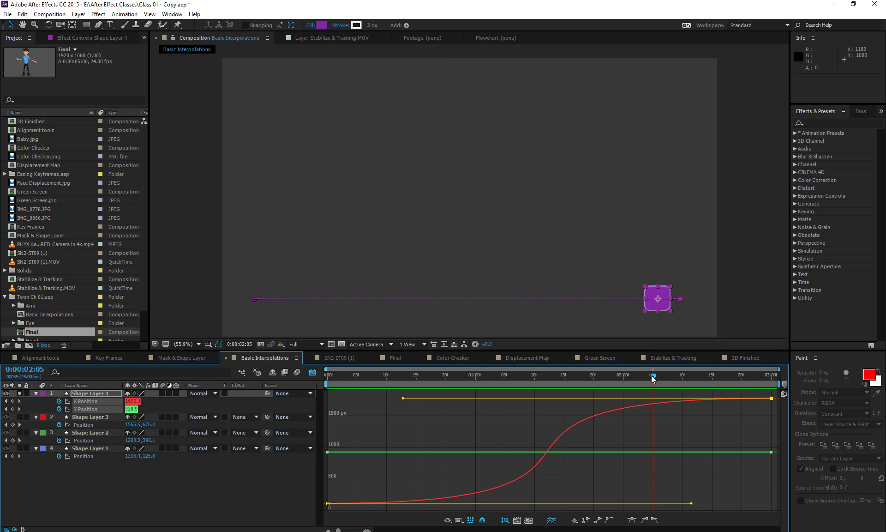
Scrub through the steep section of the X Position curve and set the current time to 0:00:01:12
drag(652, 375, 553, 376)
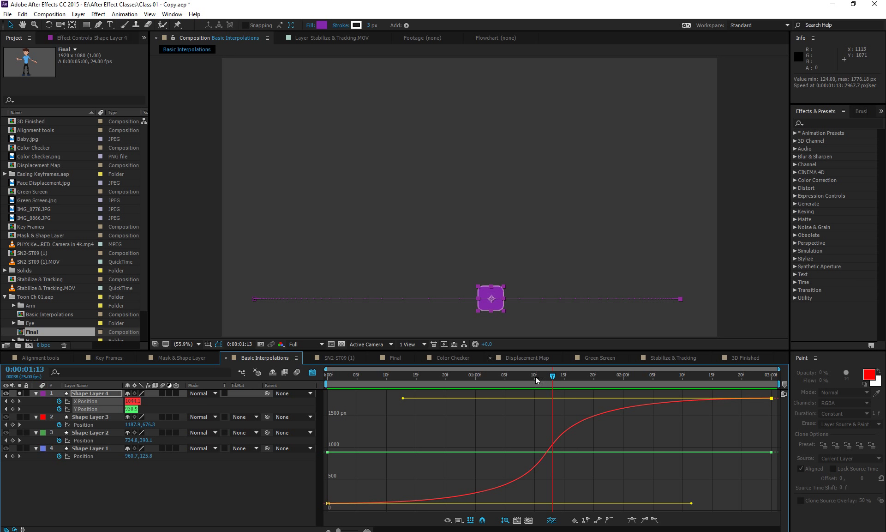
drag(555, 376, 578, 375)
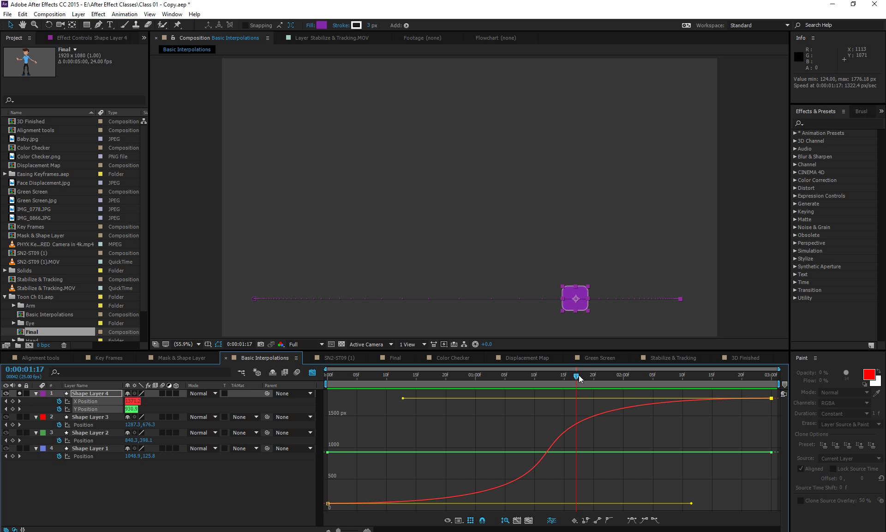
drag(552, 383, 546, 381)
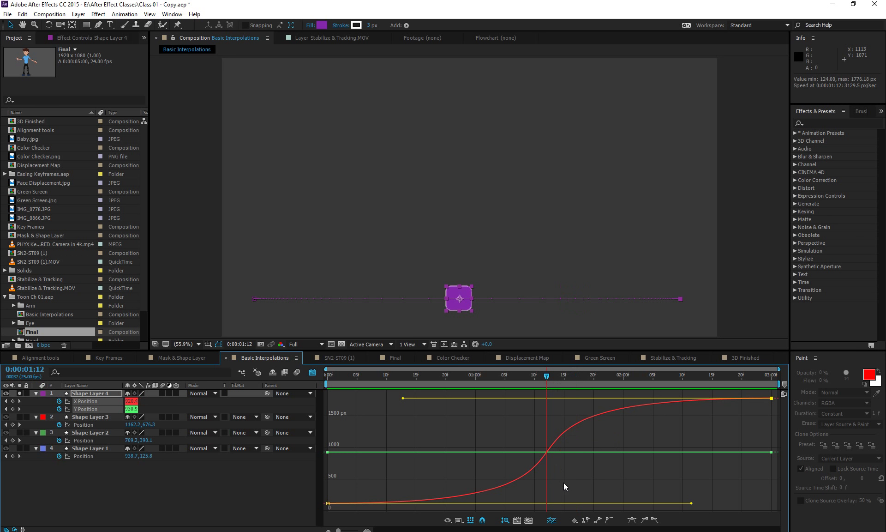
click(577, 523)
key(Escape)
click(576, 524)
click(541, 458)
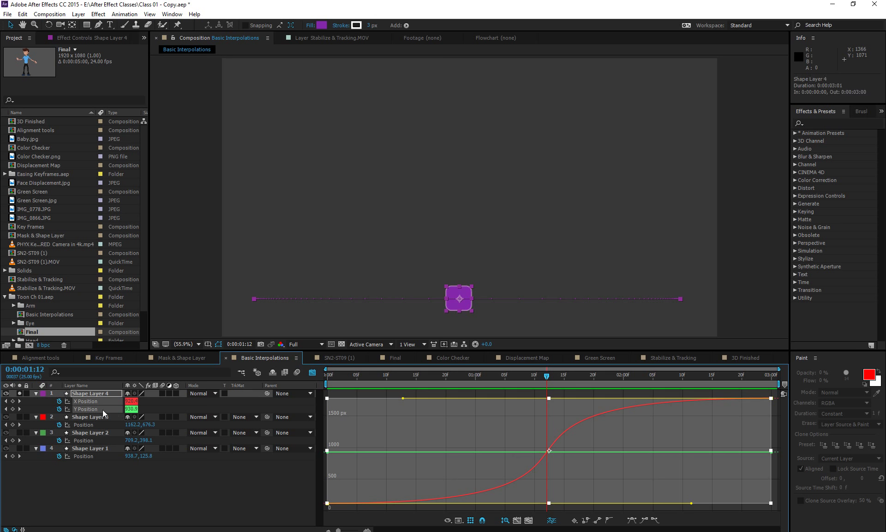
click(125, 489)
click(89, 401)
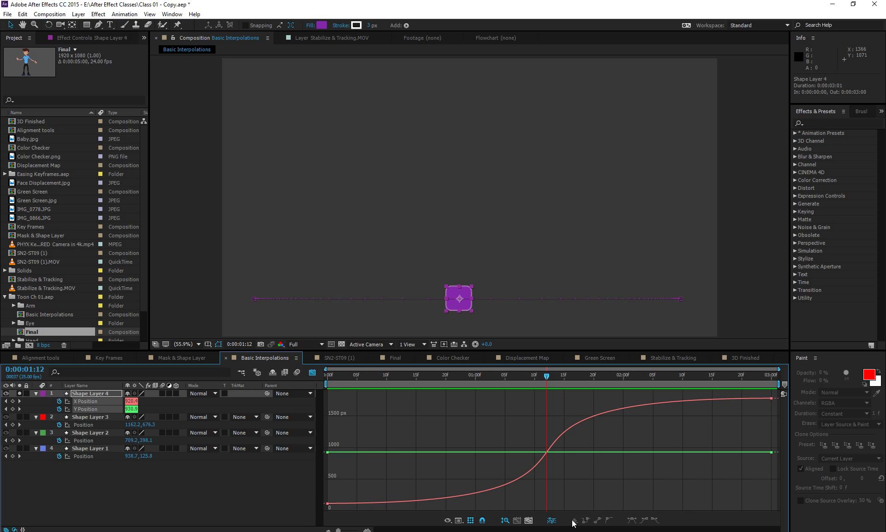
mouse_move(539, 455)
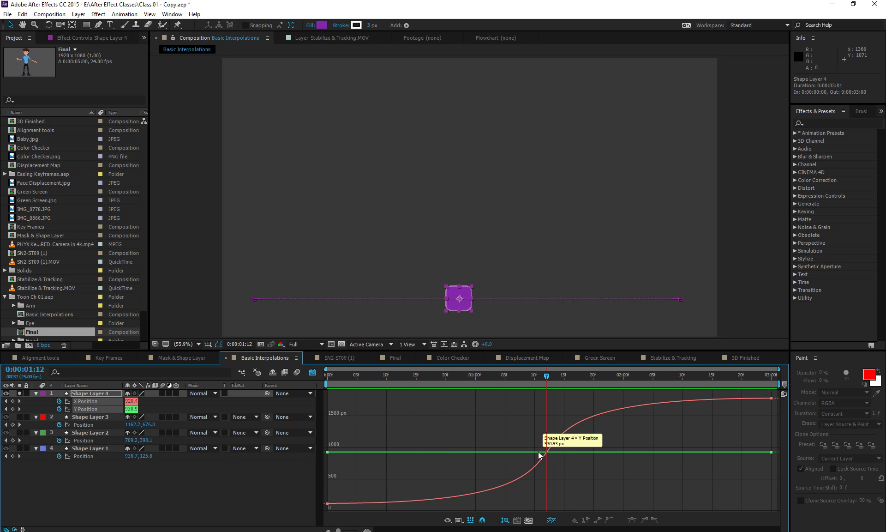
click(99, 401)
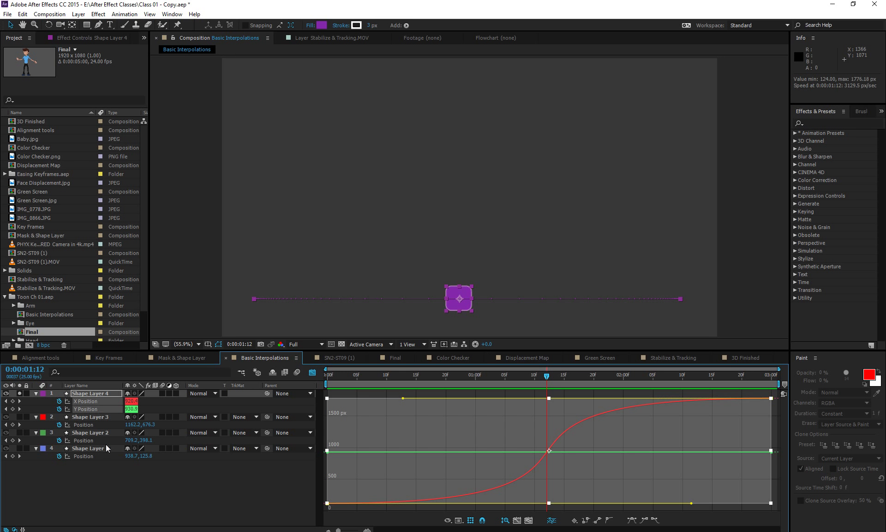
click(114, 455)
click(88, 402)
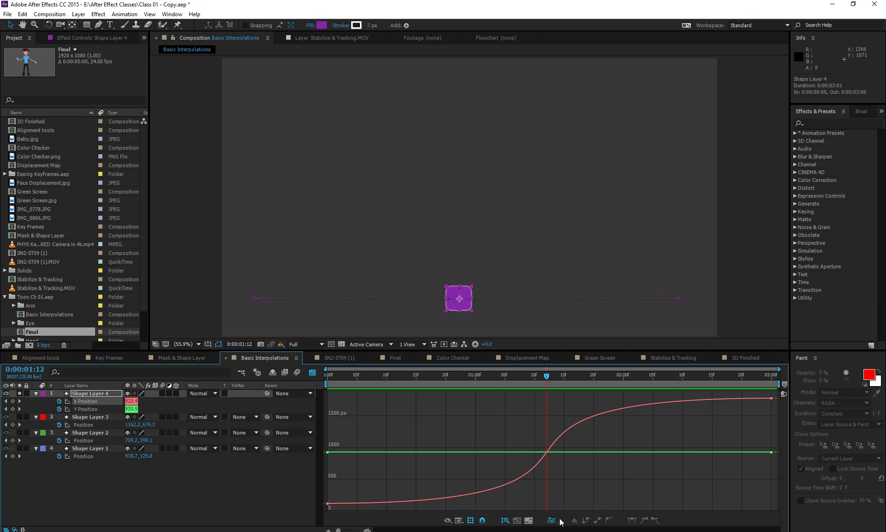
click(112, 396)
click(88, 411)
shift+click(91, 403)
double_click(548, 451)
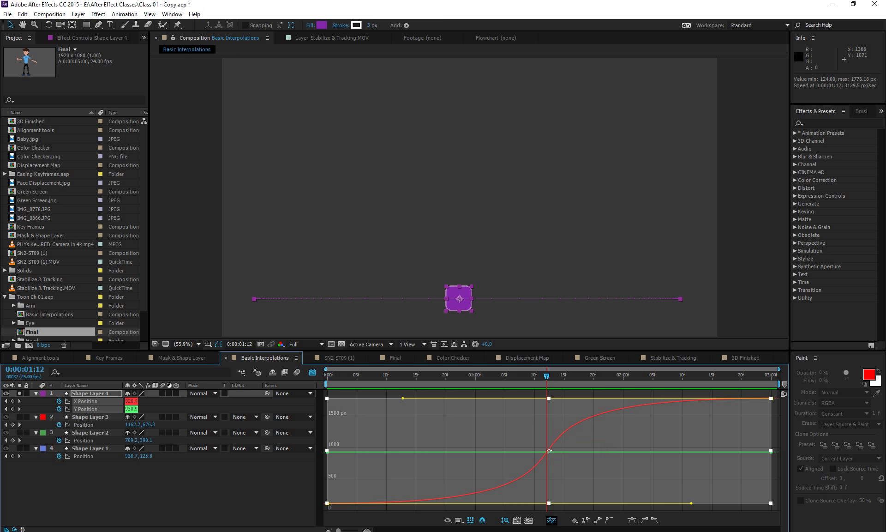
click(575, 520)
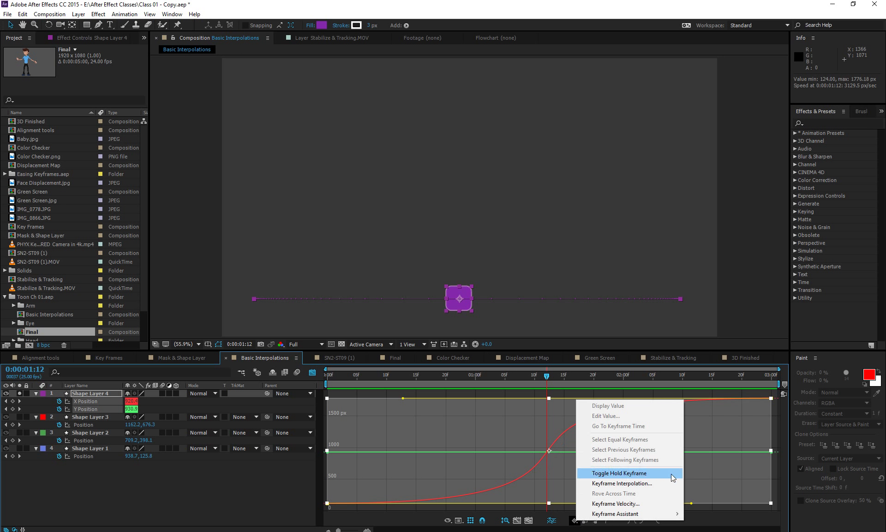
click(191, 480)
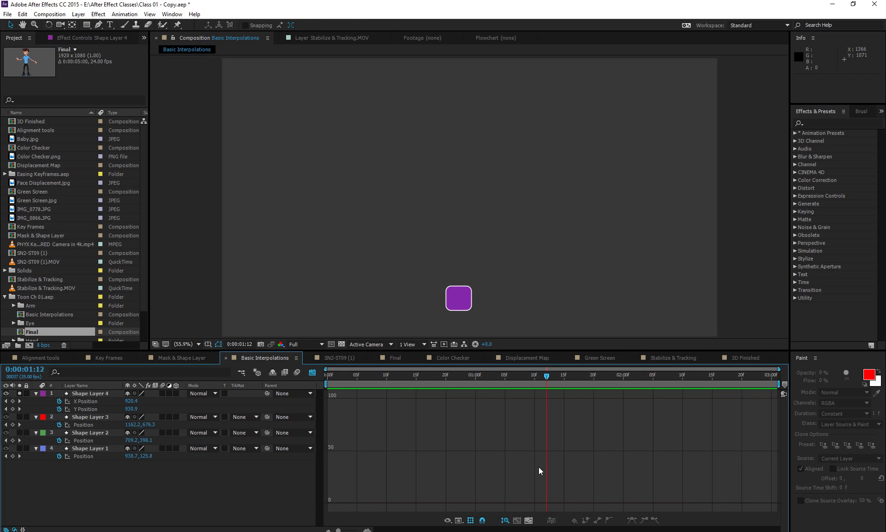
Add X Position and Y Position keyframes to Shape Layer 4 at 0:00:01:12
click(85, 401)
shift+click(95, 409)
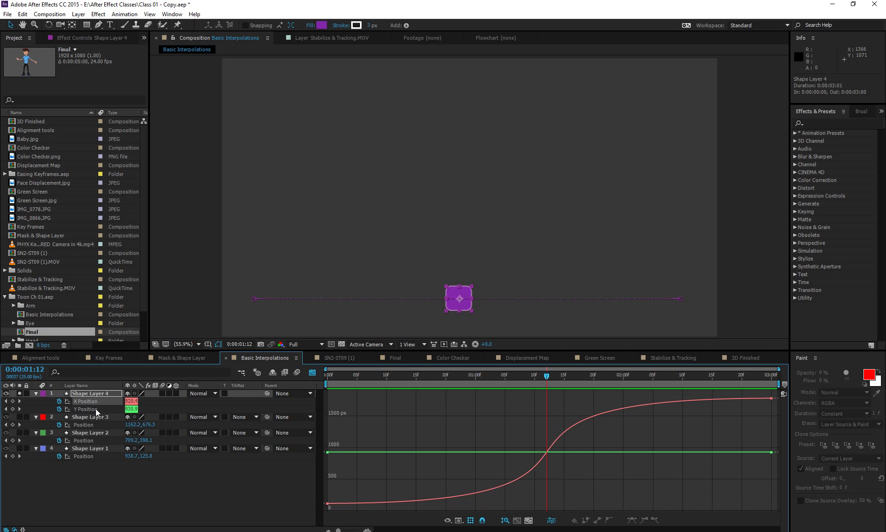
click(13, 409)
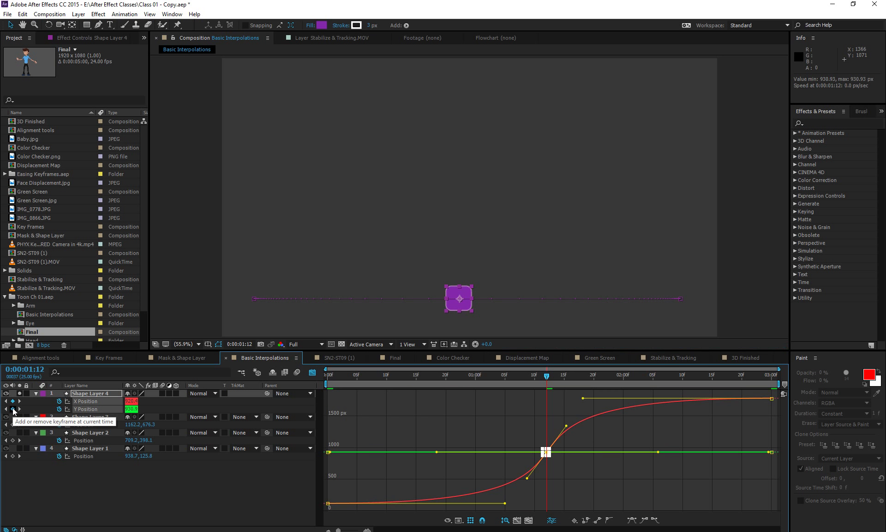
click(554, 446)
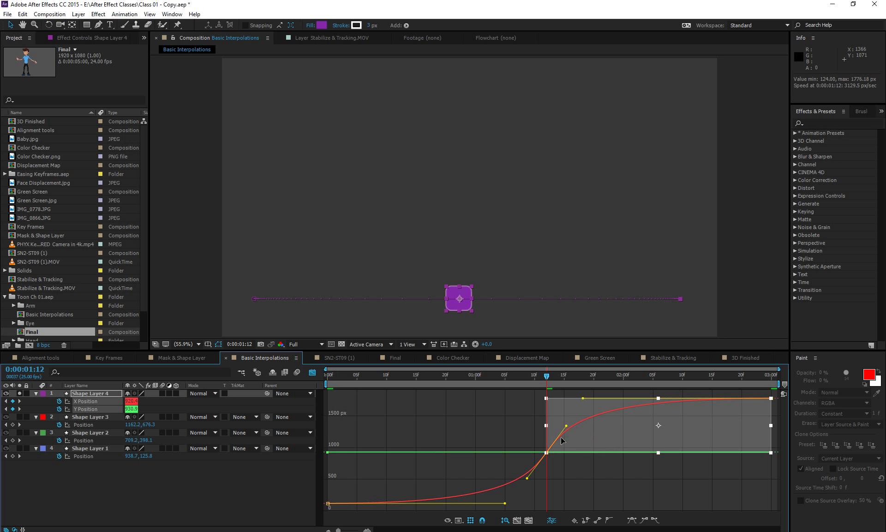
mouse_move(567, 428)
mouse_down()
mouse_move(574, 469)
mouse_move(570, 428)
mouse_up()
key(ctrl+z)
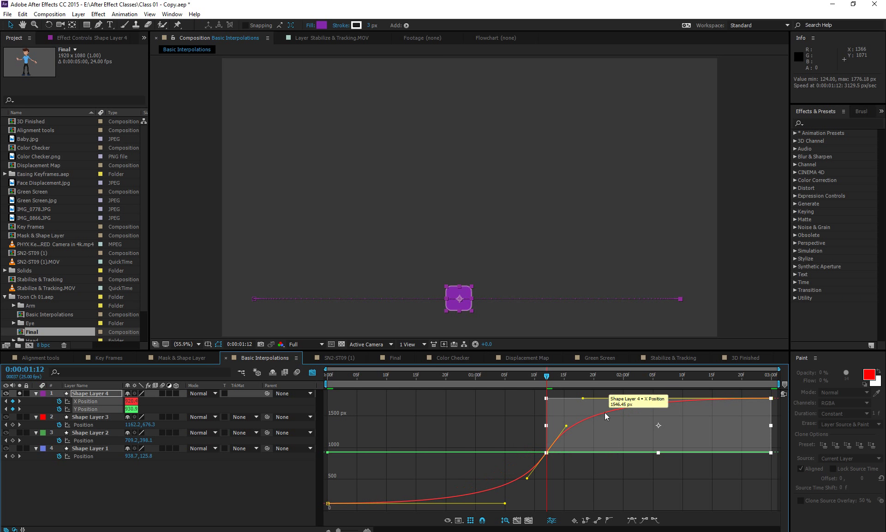
Convert Shape Layer 4's middle X Position keyframe to Auto Bezier in the Graph Editor, and return to the keyframe view
click(298, 371)
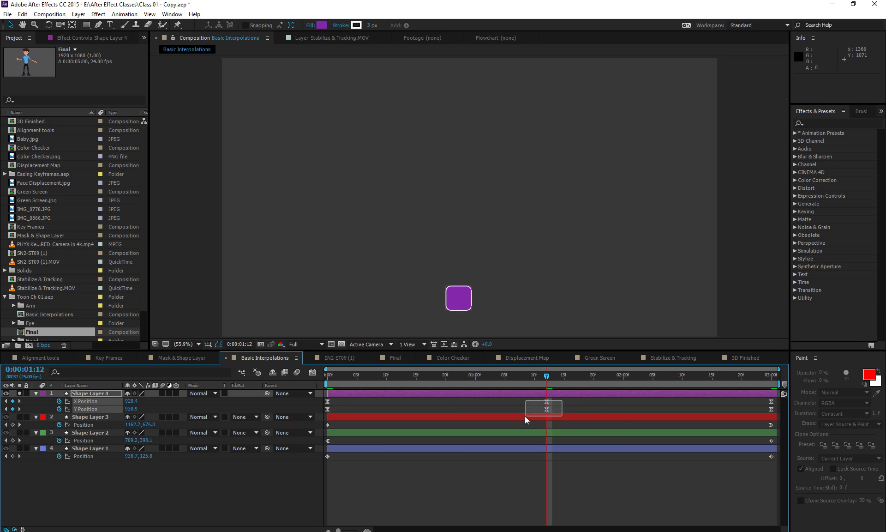
click(447, 513)
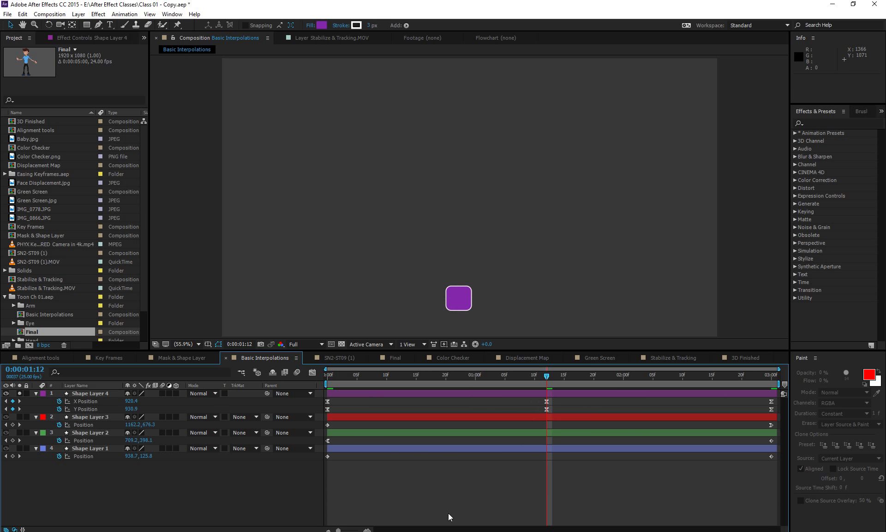
click(547, 402)
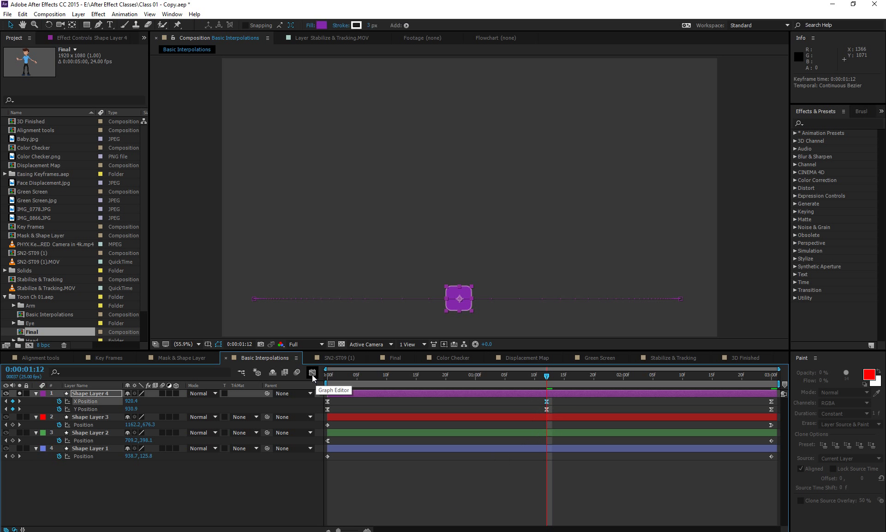
click(312, 372)
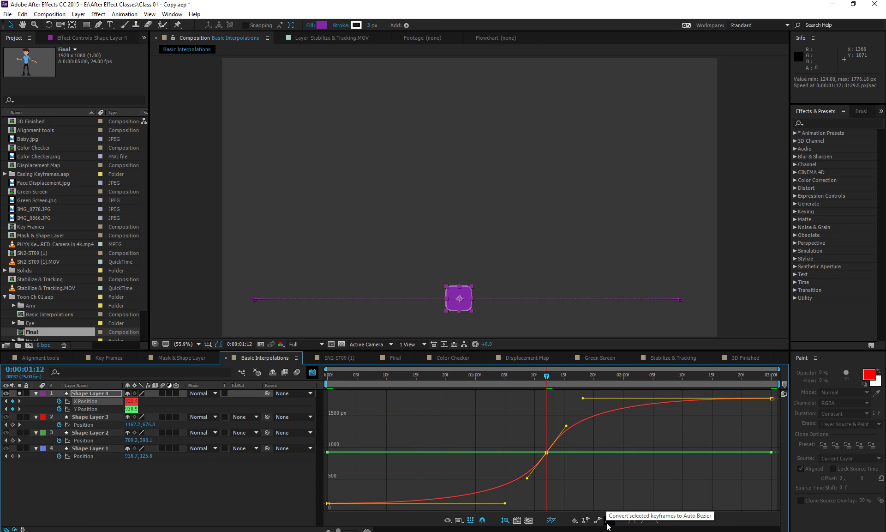
click(608, 523)
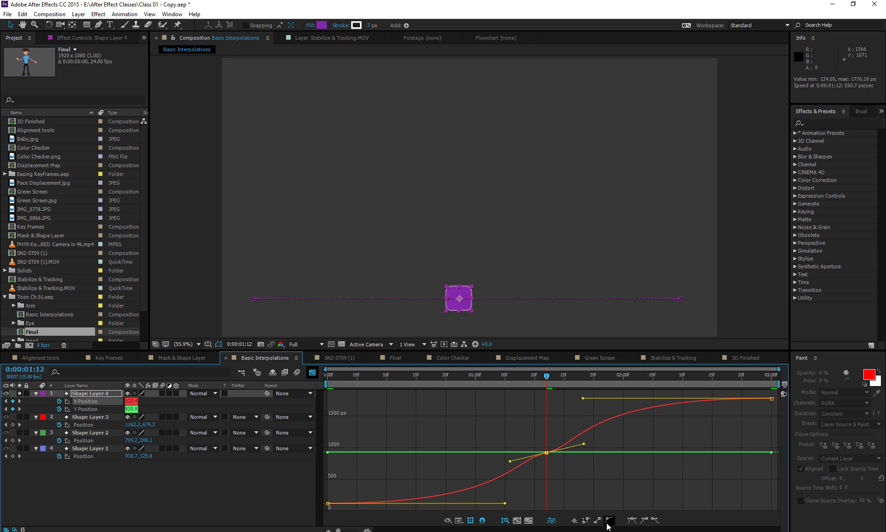
click(608, 524)
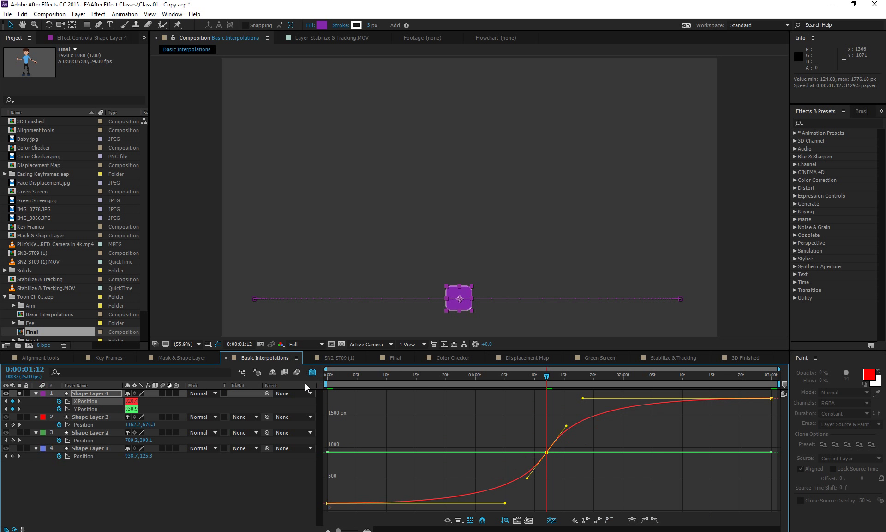
click(608, 521)
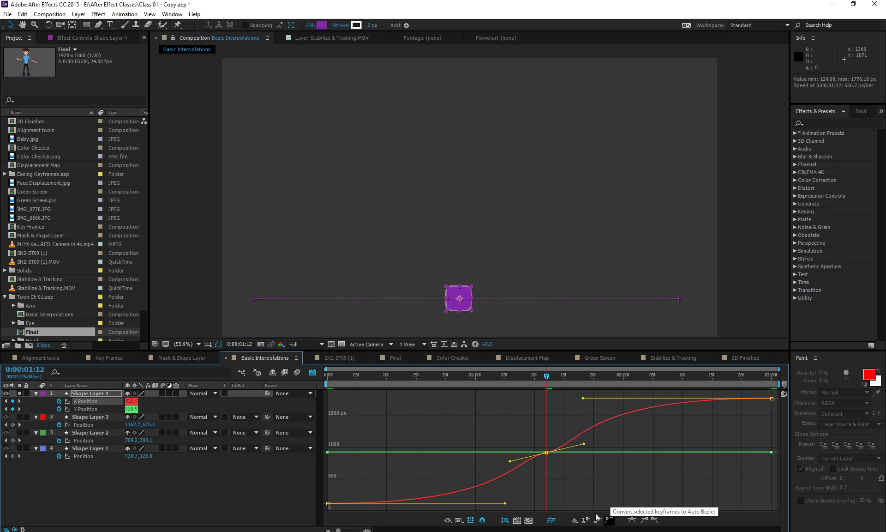
click(310, 374)
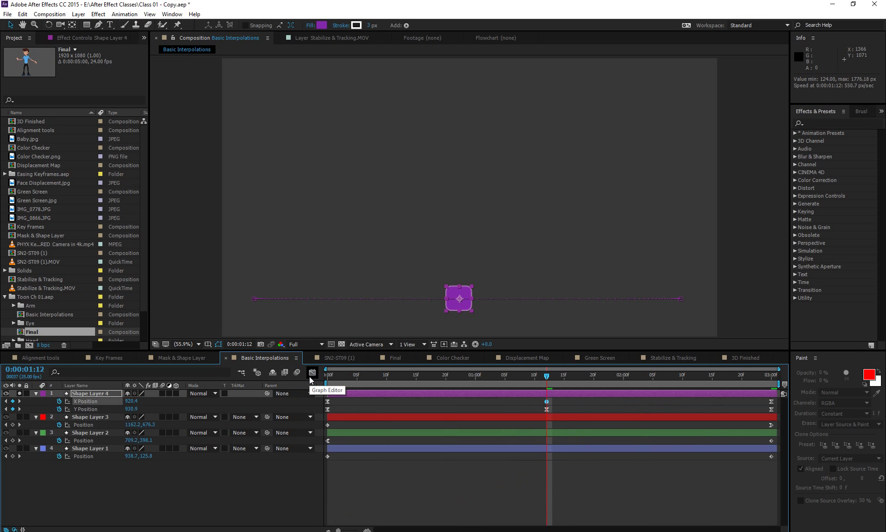
Convert Shape Layer 4's middle Y Position keyframe to Auto Bezier and preview the animation
click(547, 409)
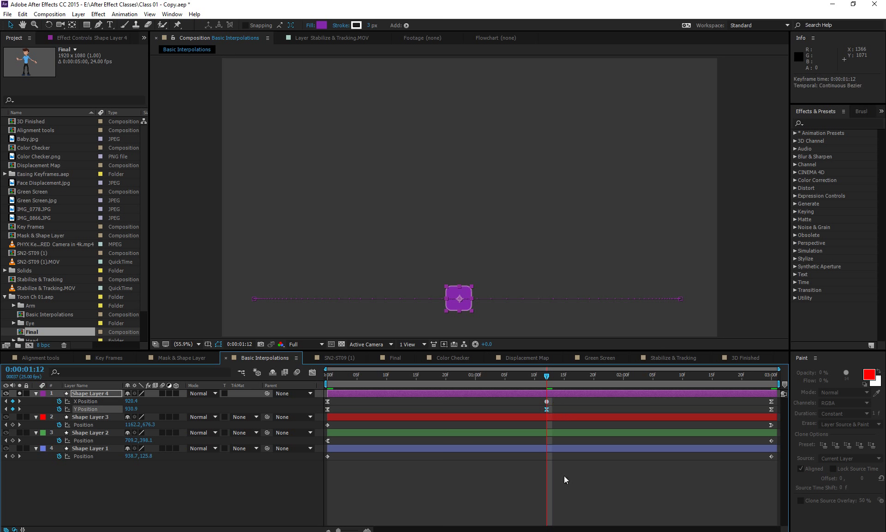
right_click(547, 410)
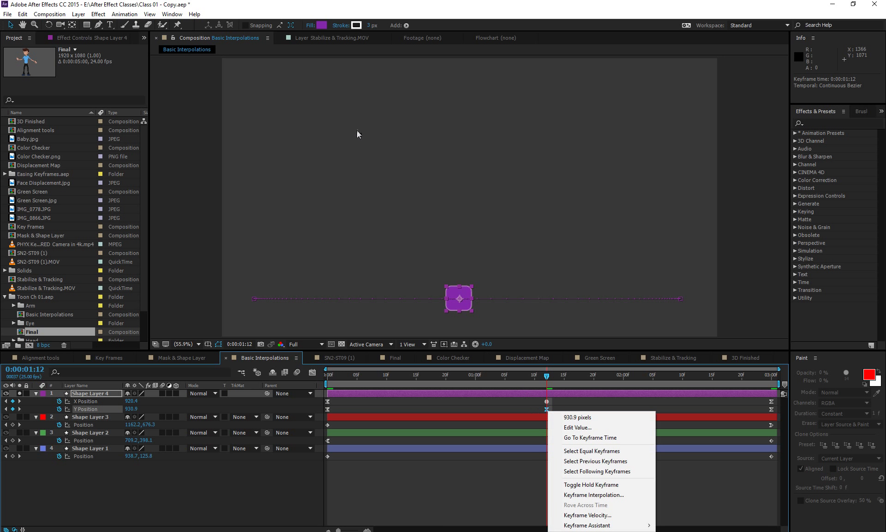
click(572, 429)
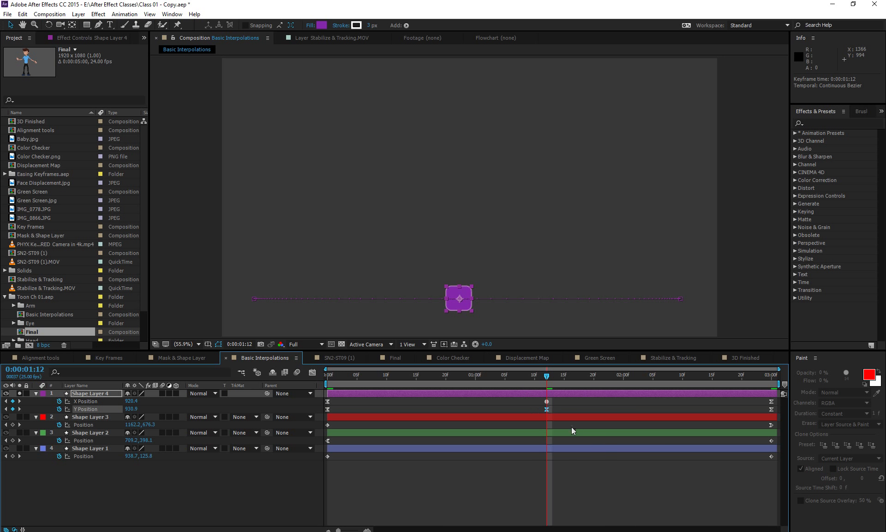
ctrl+click(547, 410)
ctrl+click(547, 409)
ctrl+click(546, 409)
ctrl+click(546, 409)
ctrl+click(547, 410)
ctrl+click(546, 410)
ctrl+click(547, 410)
ctrl+click(546, 410)
ctrl+click(547, 409)
ctrl+click(547, 410)
key(ctrl+z)
click(597, 501)
key(space)
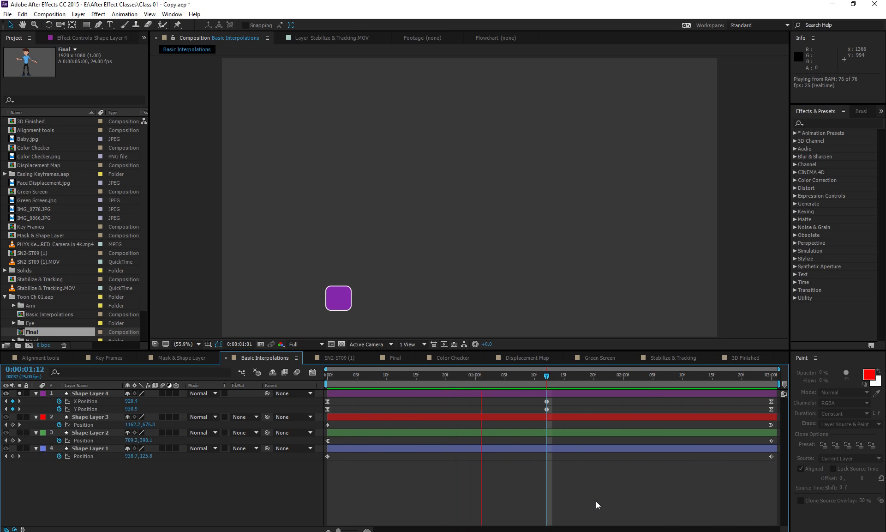
key(space)
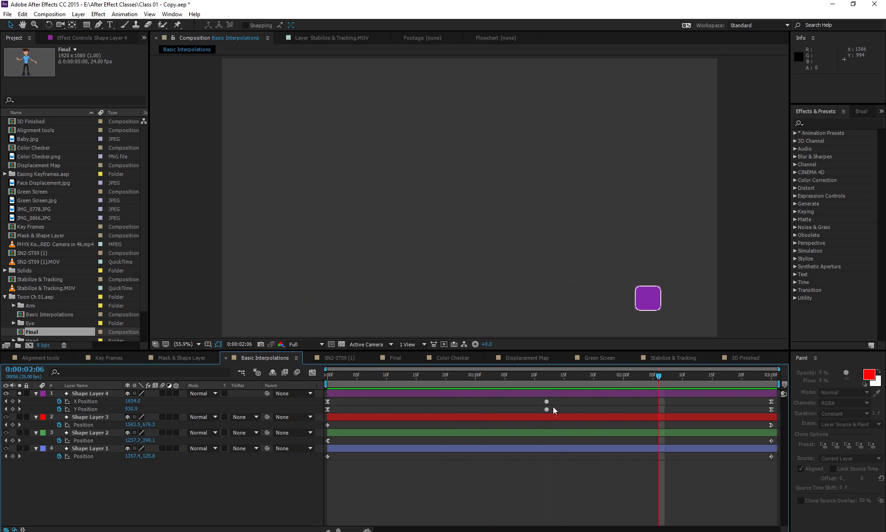
Change both middle position keyframes at 0:00:01:12 from Auto Bezier back to eased Bezier and preview the square's motion
drag(553, 407, 539, 398)
click(546, 378)
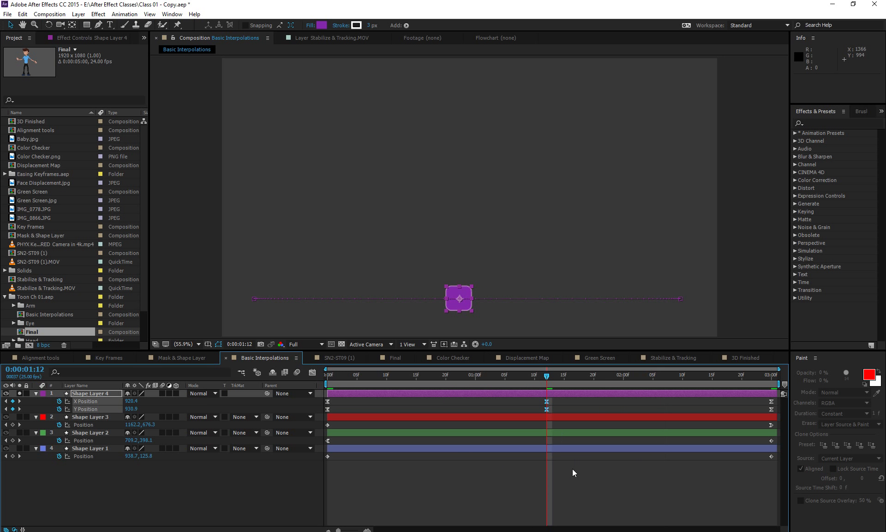
key(space)
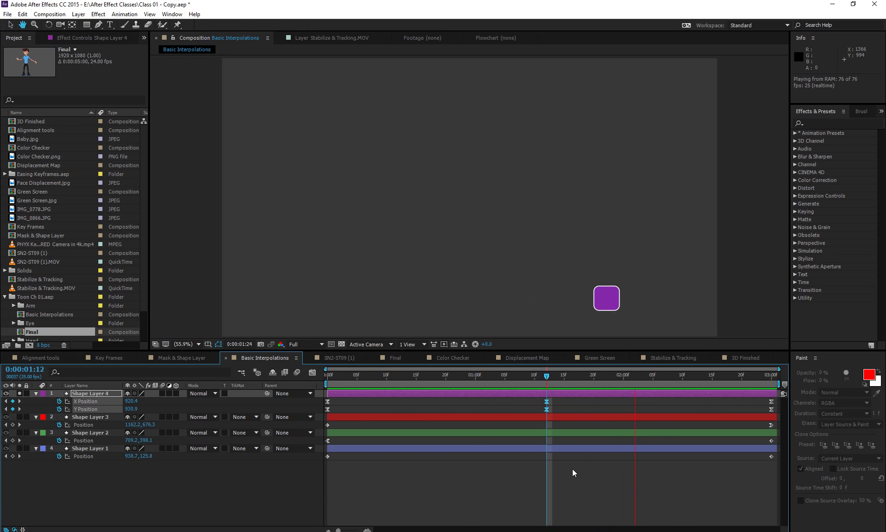
Convert Shape Layer 4's middle X and Y Position keyframes at 0:00:01:12 to Auto Bezier and preview the motion
key(space)
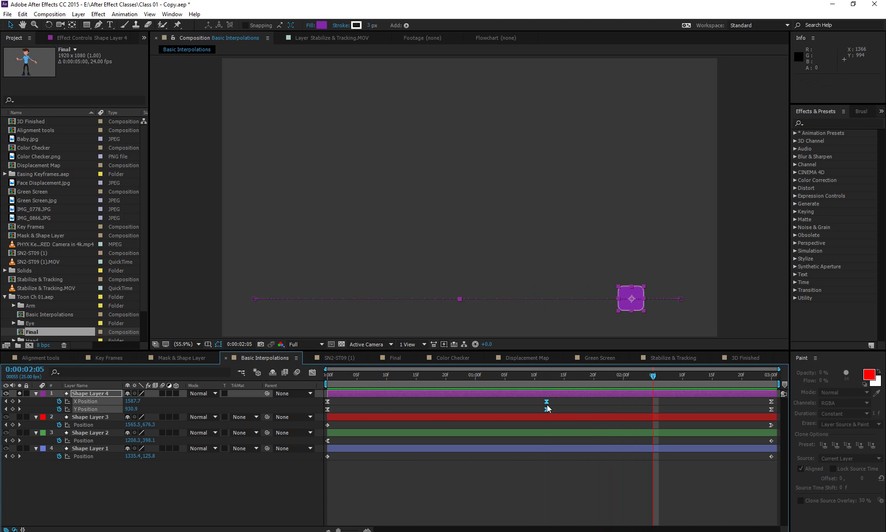
mouse_move(548, 401)
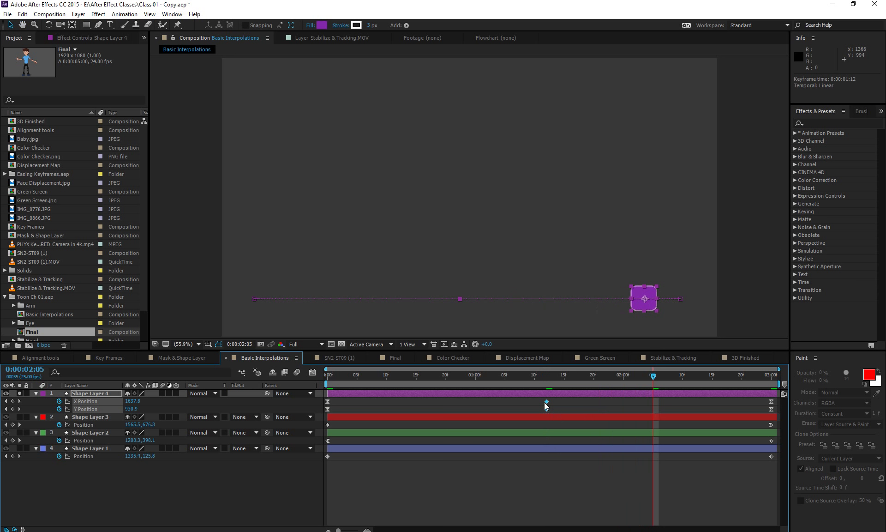
ctrl+click(546, 400)
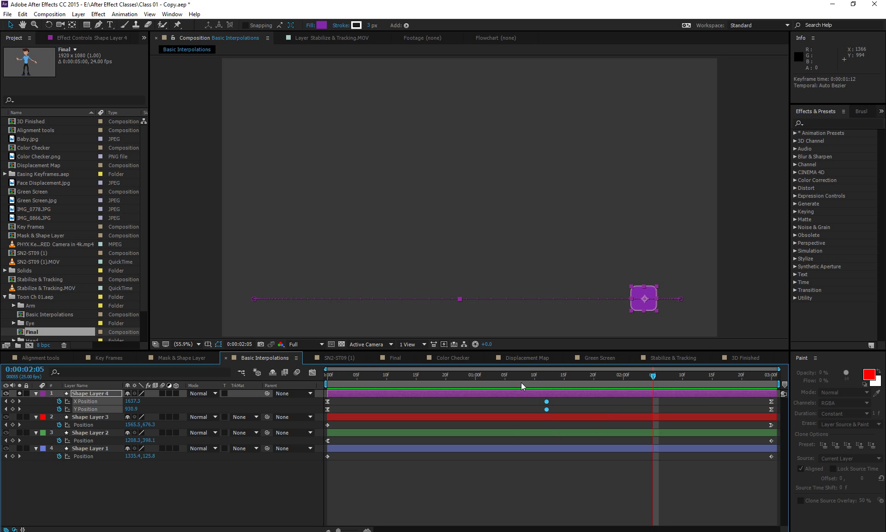
drag(522, 382, 443, 427)
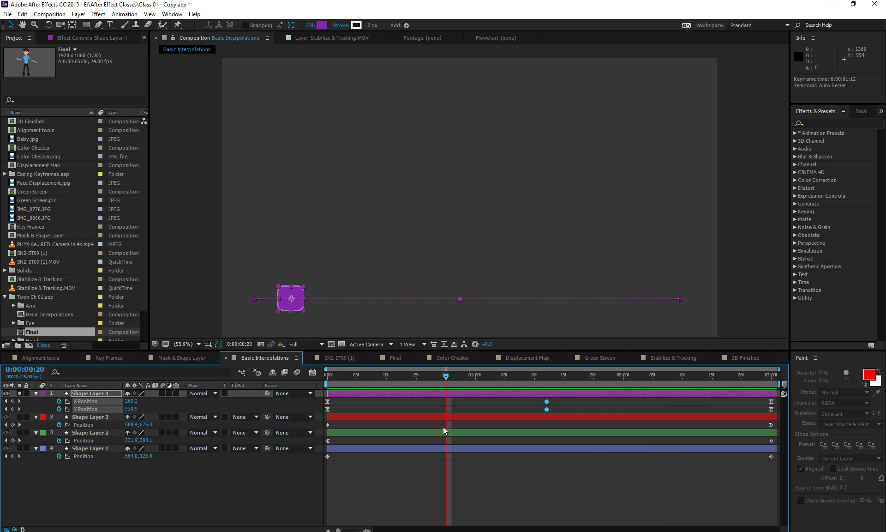
key(space)
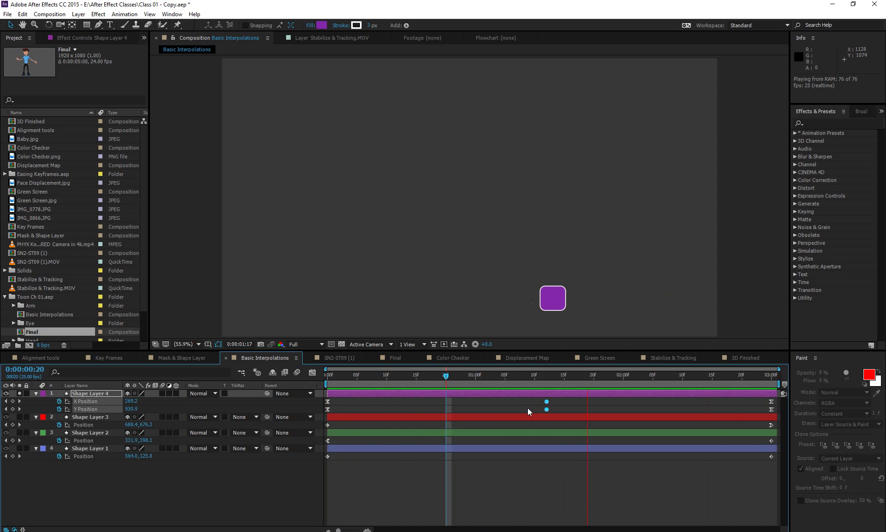
key(space)
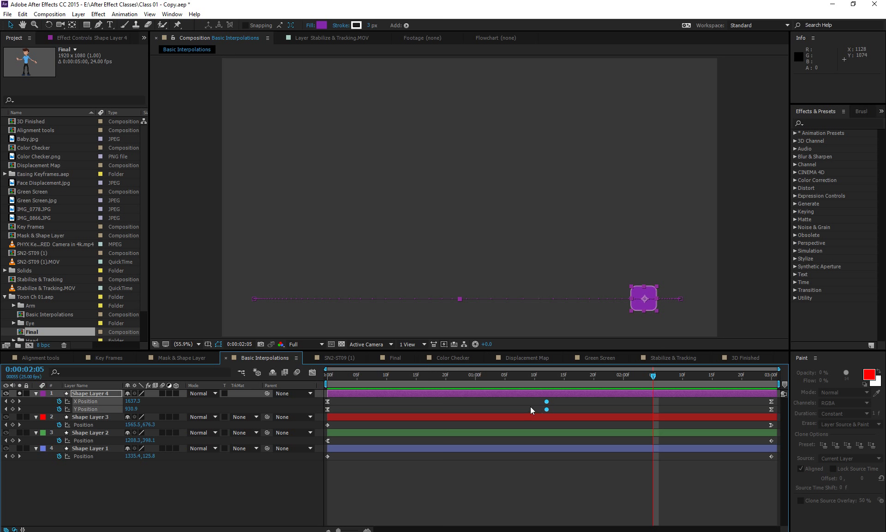
Solo Shape Layer 3 in place of Shape Layer 4 and select it
drag(530, 406, 779, 393)
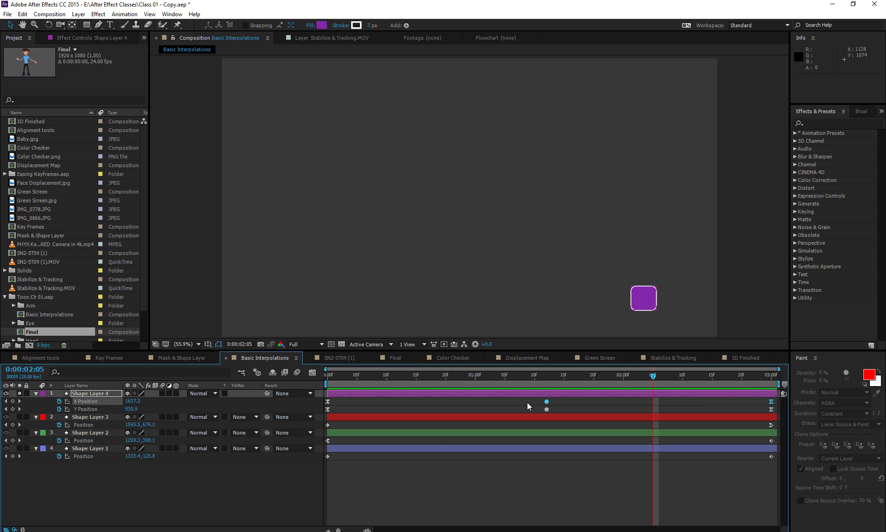
drag(527, 403, 701, 421)
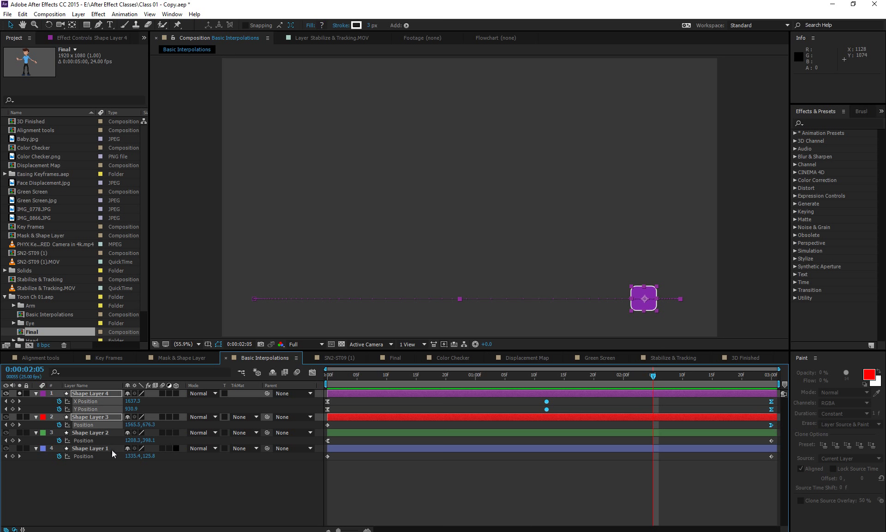
click(19, 394)
click(20, 416)
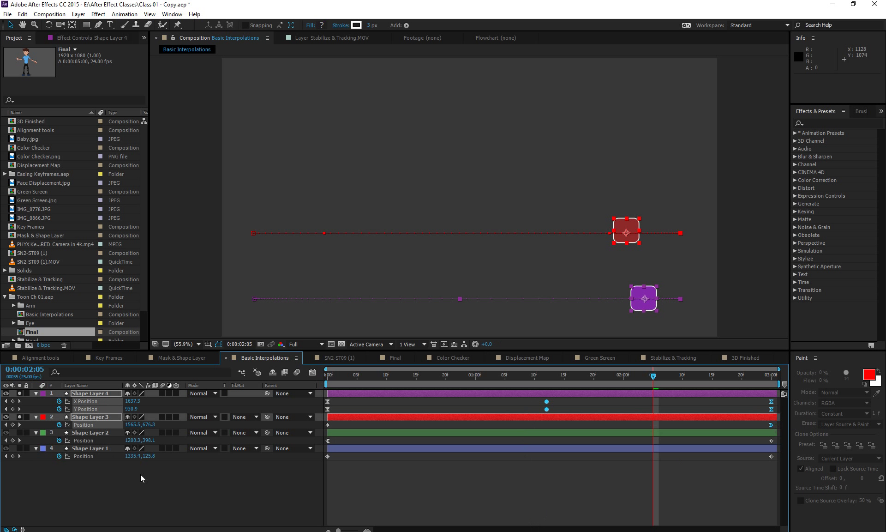
click(90, 464)
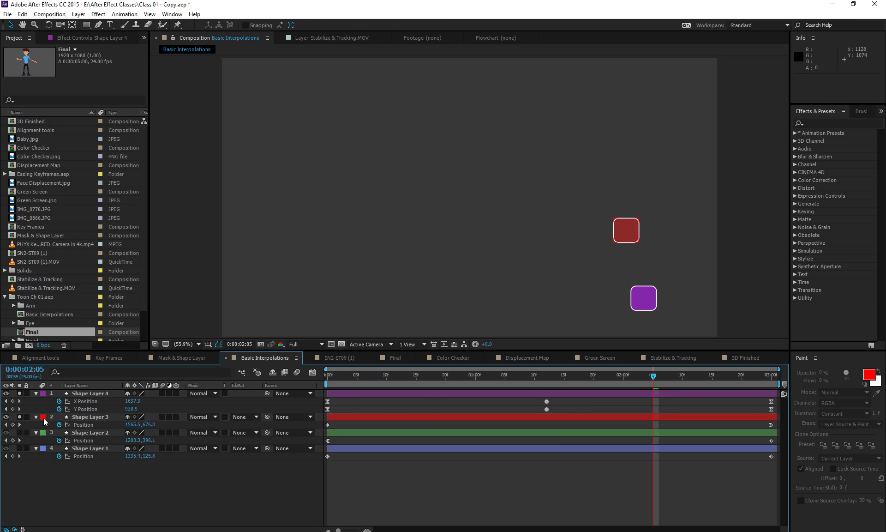
click(19, 393)
click(98, 417)
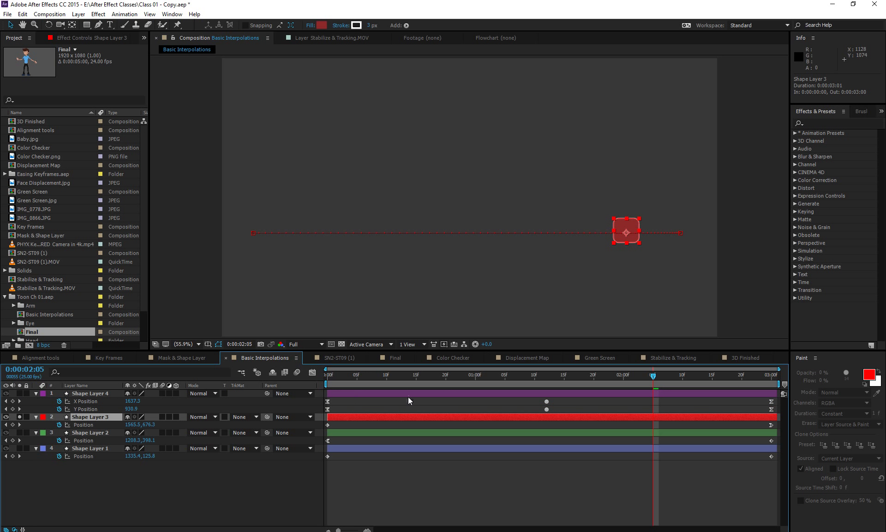
Make Shape Layer 3's path diagonal by raising its end position at 0:00:03:00 and lowering its start position at 0:00:00:00
drag(712, 382, 817, 377)
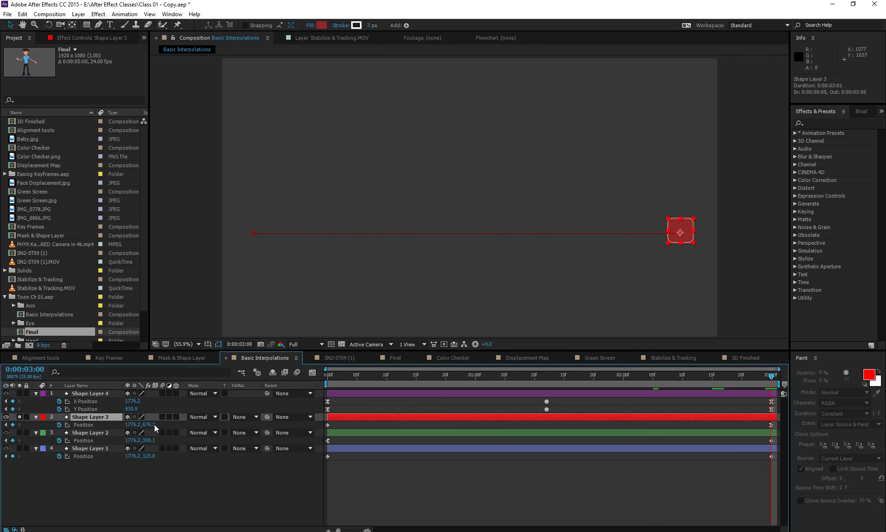
drag(154, 425, 120, 432)
key(Home)
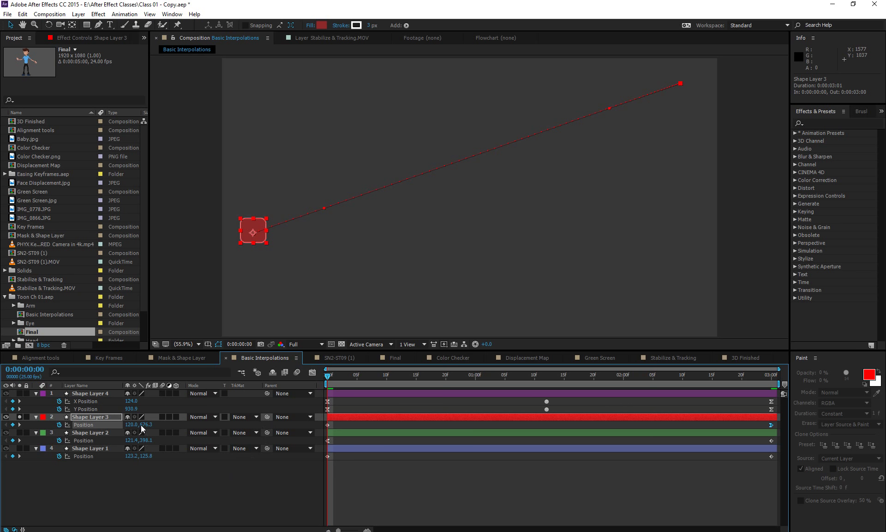
drag(142, 428, 155, 425)
Try bending Shape Layer 3's motion path with its start tangent at 0:00:01:12, and undo the adjustment
click(546, 375)
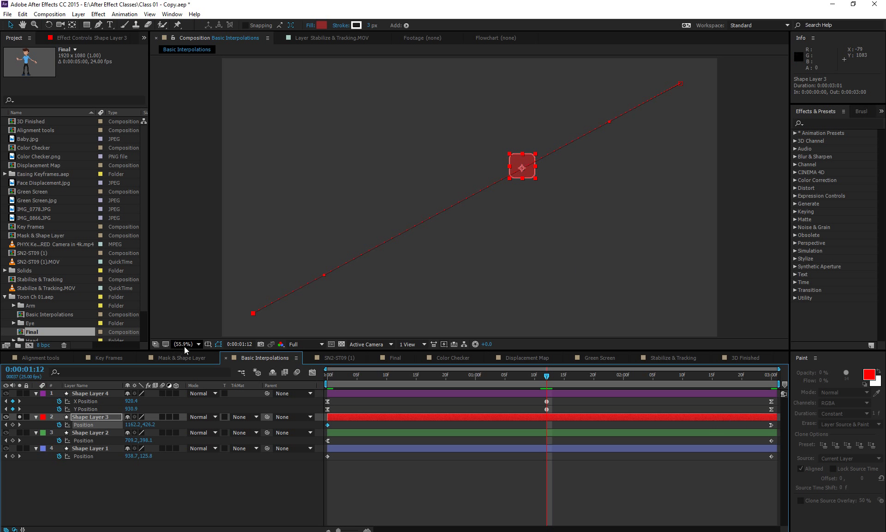
drag(323, 279, 307, 196)
key(ctrl+z)
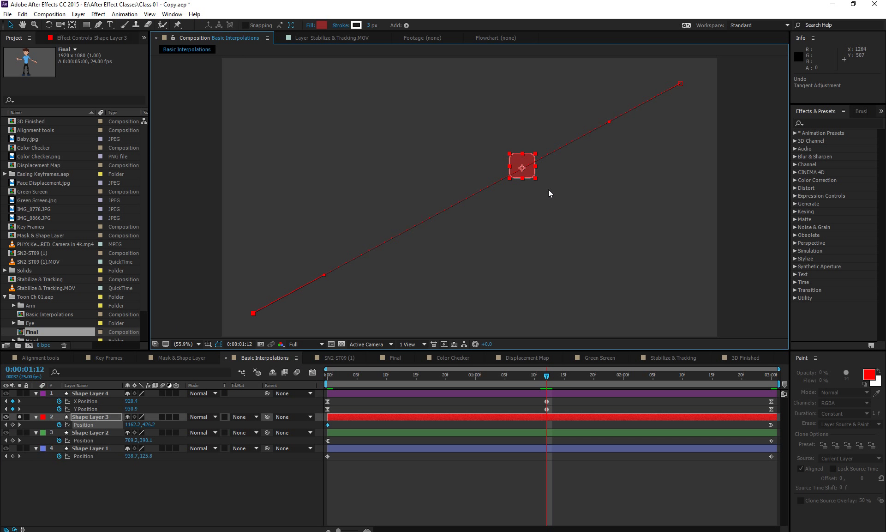
Add a keyframe near the middle of Shape Layer 3's motion path with the Pen tool, undoing and redoing the placement
click(99, 25)
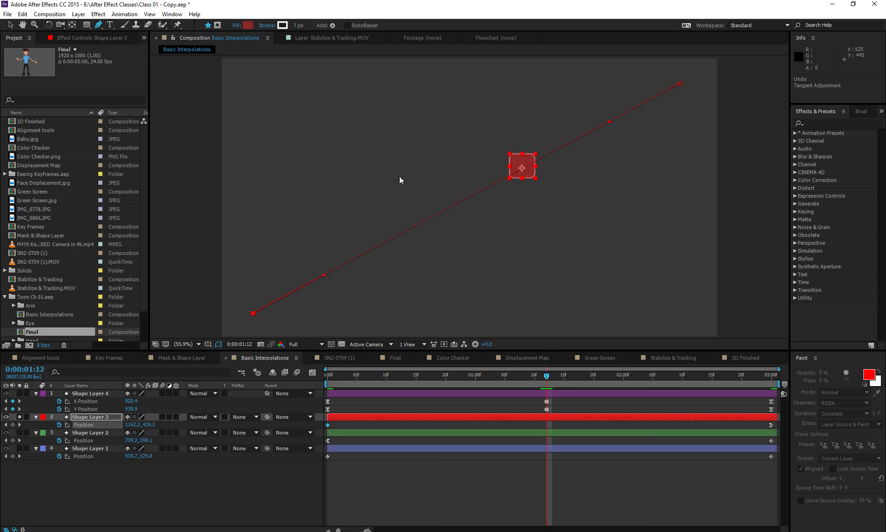
click(482, 190)
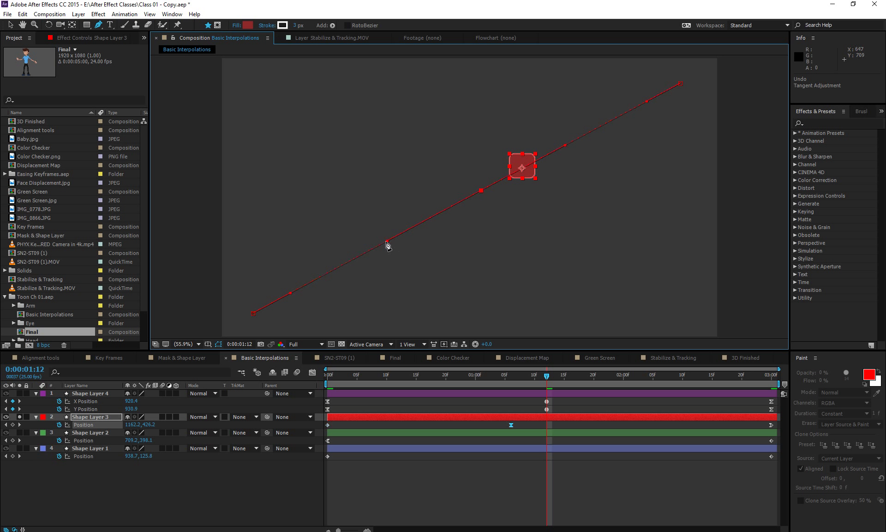
key(ctrl+z)
key(ctrl+z)
key(ctrl+z)
key(ctrl+z)
key(ctrl+z)
key(ctrl+z)
click(480, 191)
click(10, 25)
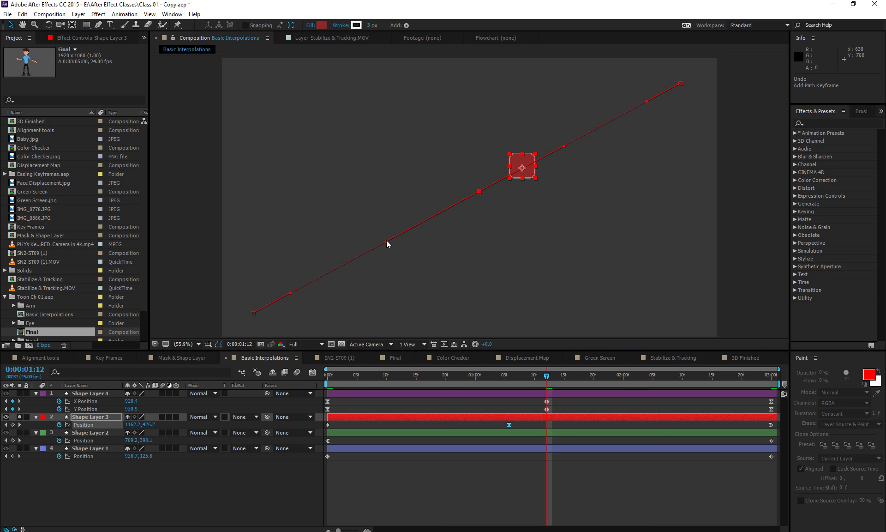
Bend Shape Layer 3's path into an S-curve with the middle keyframe's tangent, and align that keyframe to 0:00:01:06 after a preview
drag(386, 245, 349, 123)
key(space)
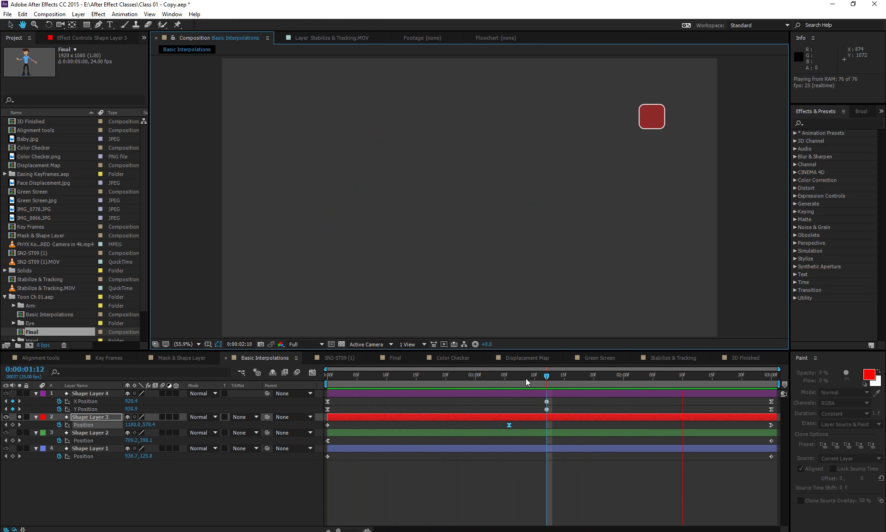
mouse_move(525, 378)
mouse_down()
mouse_move(499, 382)
mouse_move(510, 384)
mouse_up()
drag(508, 425, 511, 430)
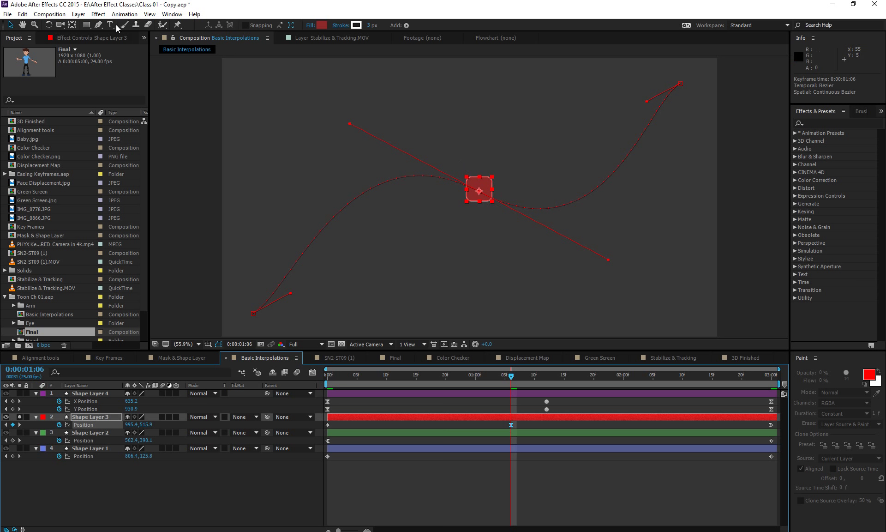
Try swinging the middle keyframe's incoming tangent downward on its own with the Pen tool, check the motion, and undo it
click(98, 25)
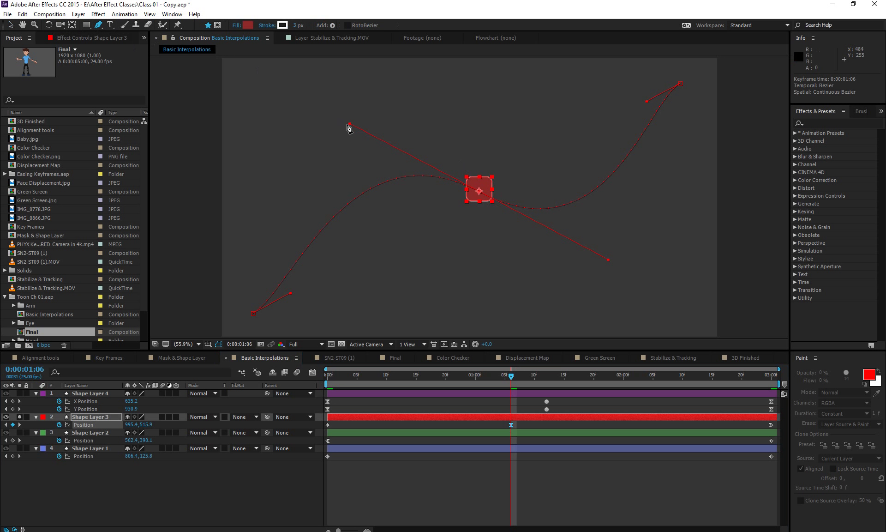
drag(349, 123, 456, 301)
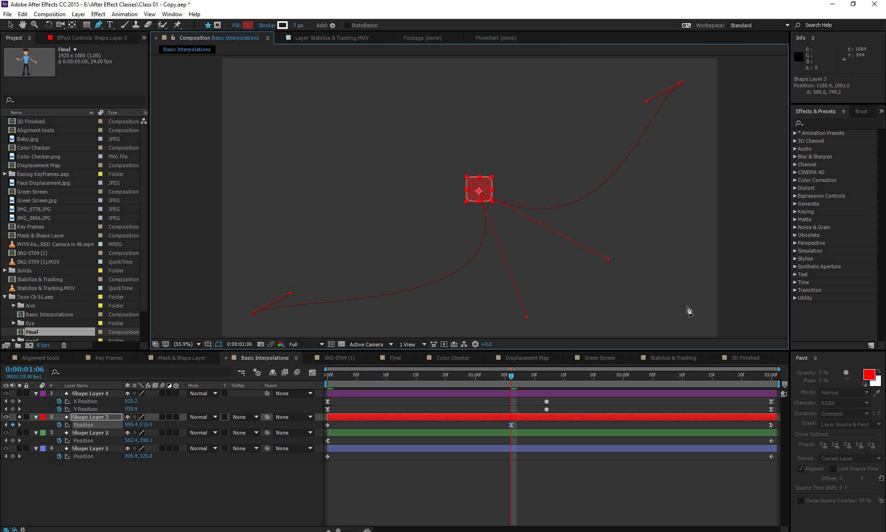
drag(511, 376, 500, 398)
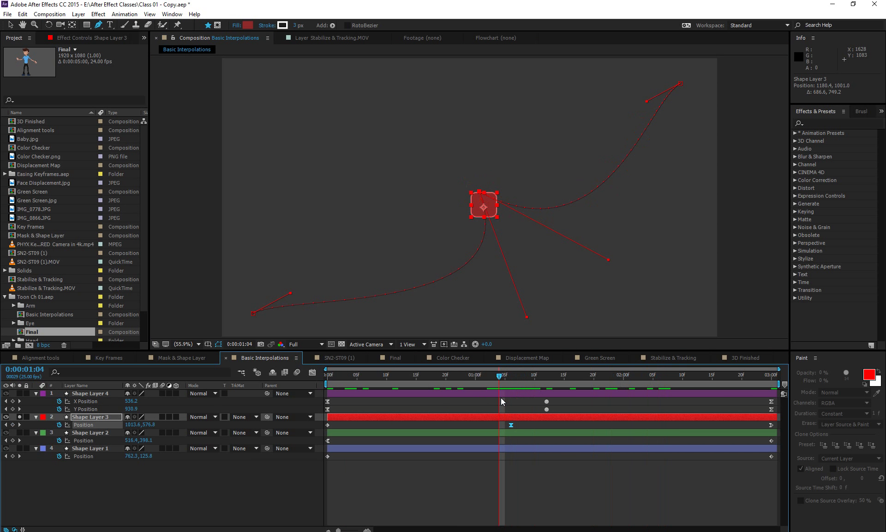
key(ctrl+z)
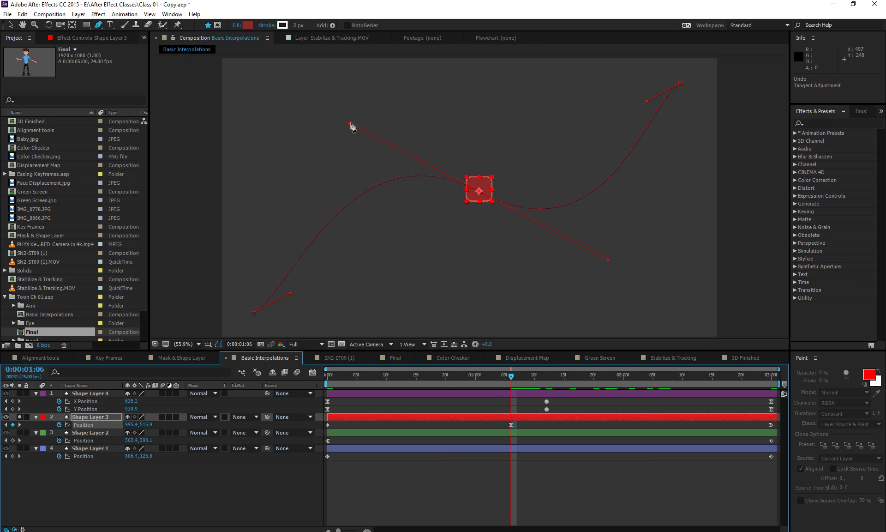
Break the middle keyframe's tangents with the incoming one pointing down, and reposition the outgoing one separately
drag(349, 123, 461, 292)
click(10, 25)
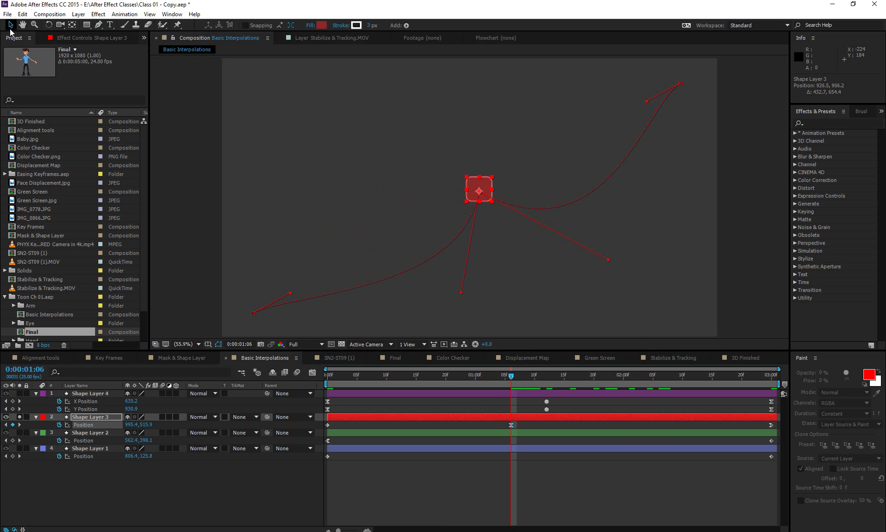
drag(609, 261, 629, 242)
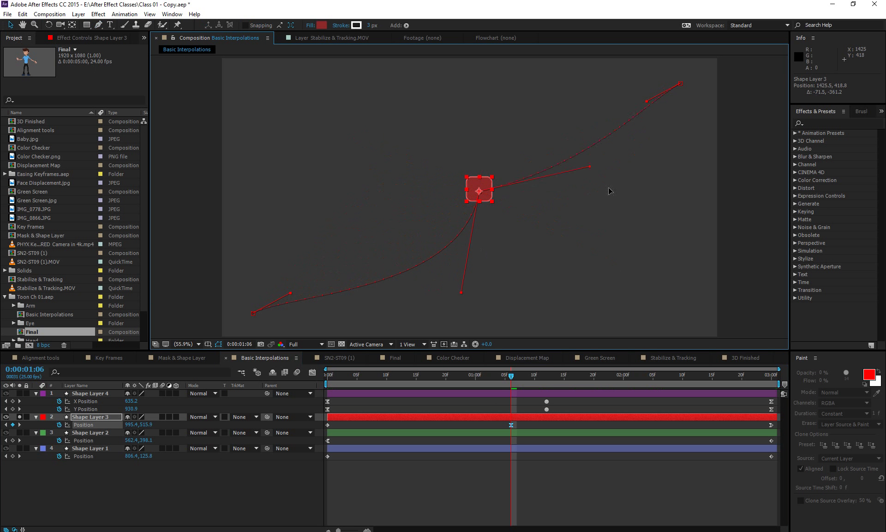
Rejoin the middle keyframe's split tangents into one continuous line with the Pen tool
click(98, 25)
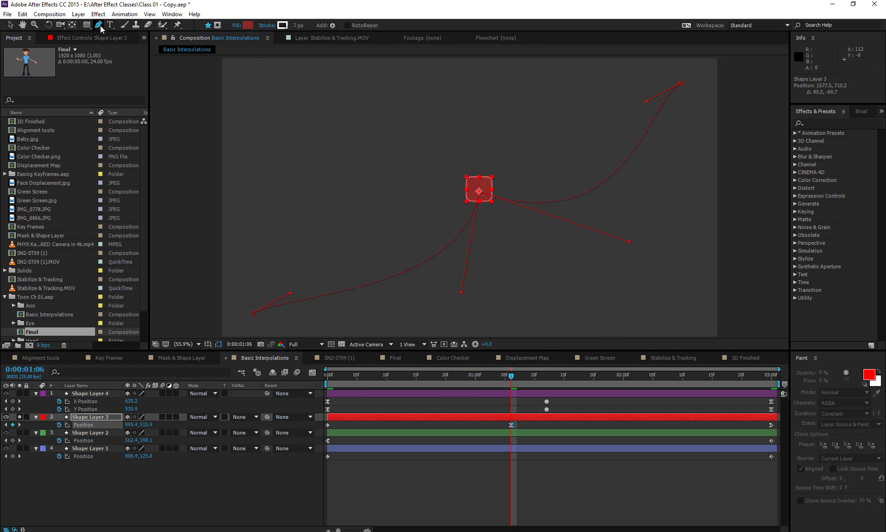
click(631, 243)
mouse_move(631, 244)
mouse_down()
mouse_move(609, 139)
mouse_move(623, 242)
mouse_up()
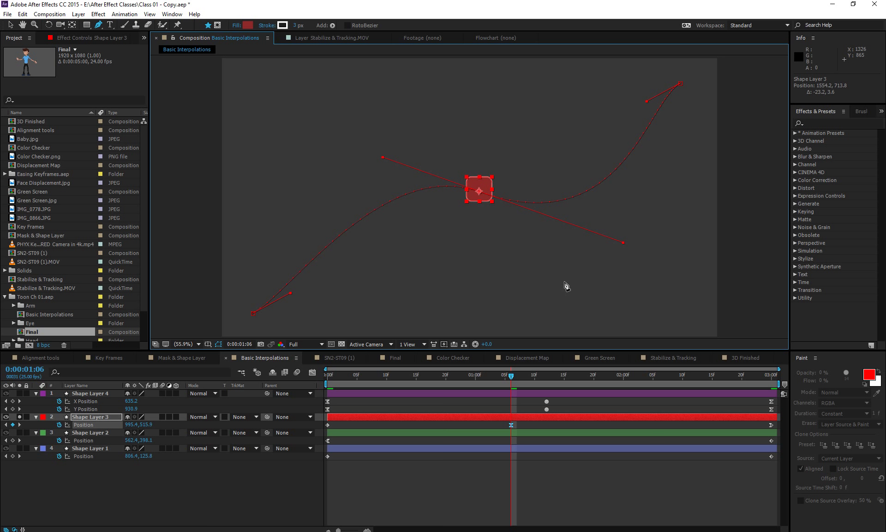
Undo the tangent adjustments on Shape Layer 3's motion path and move the current time to 0:00:01:08
drag(471, 251, 472, 251)
key(ctrl+z)
key(ctrl+z)
key(ctrl+z)
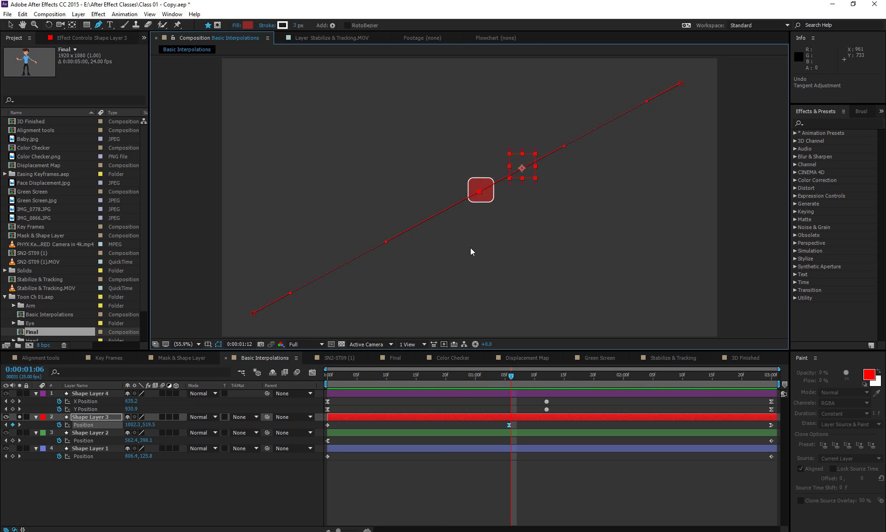
key(k)
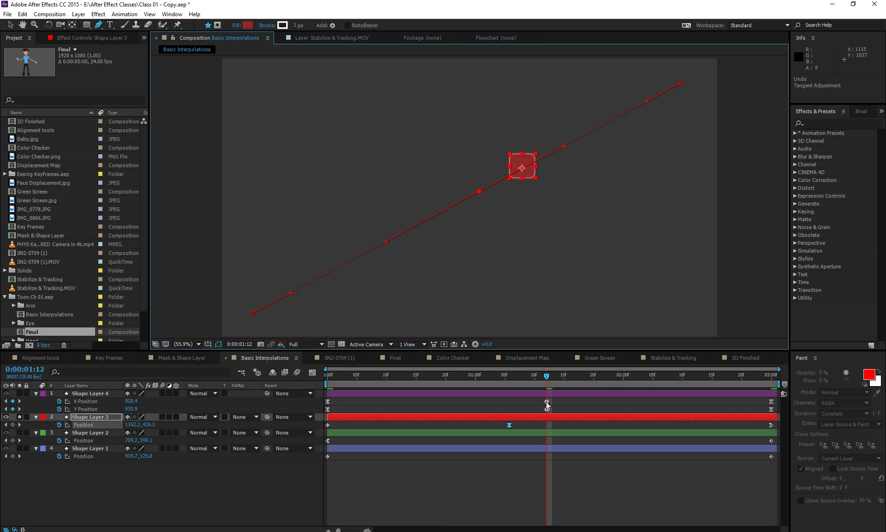
drag(547, 380, 523, 384)
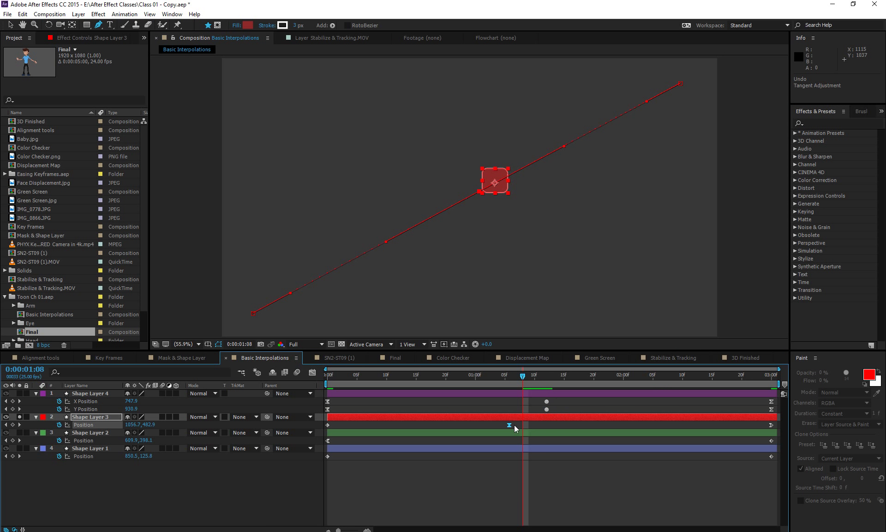
Undo the keyframe added on Shape Layer 3's motion path, leaving only the start and end keyframes
mouse_move(510, 425)
key(Page_Down)
key(Page_Down)
key(Page_Down)
key(Page_Down)
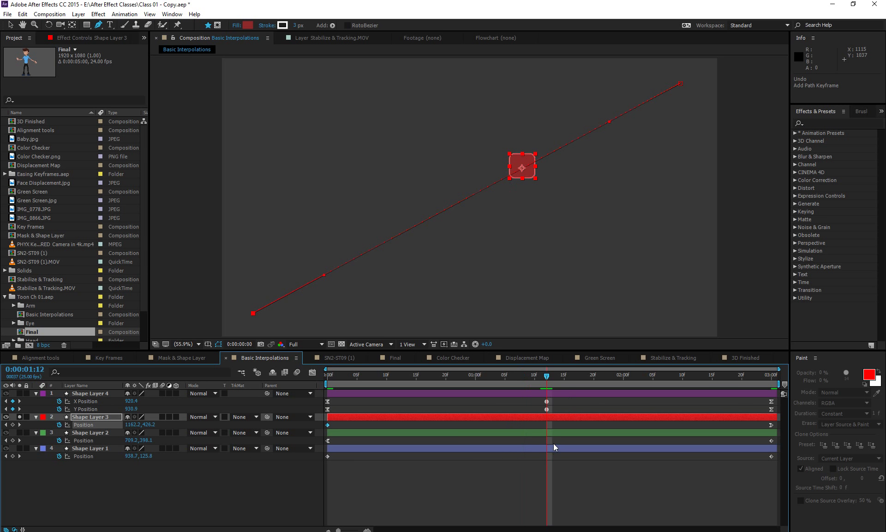
key(ctrl+z)
key(Home)
key(ctrl+z)
key(k)
key(ctrl+shift+z)
Move Shape Layer 3's square to about 645, 213 at 0:00:01:10 as a Position keyframe, and open its curves in the Graph Editor
key(v)
click(531, 379)
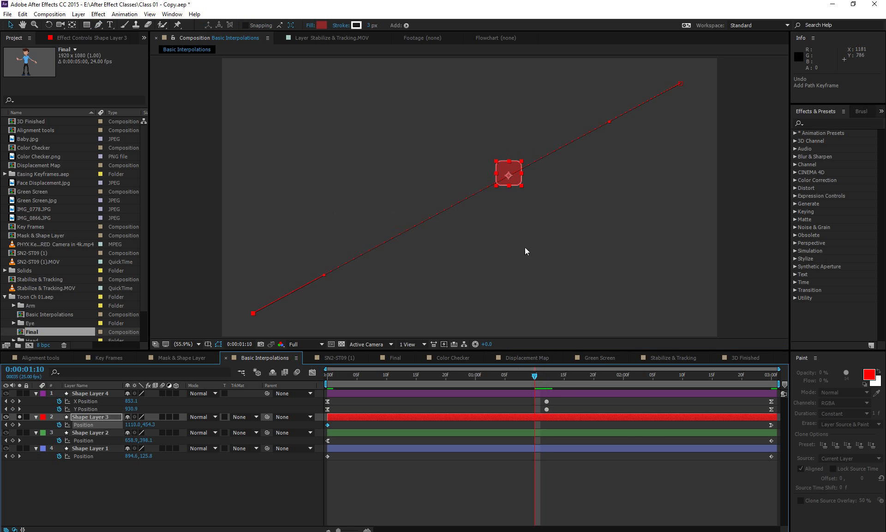
drag(504, 173, 384, 112)
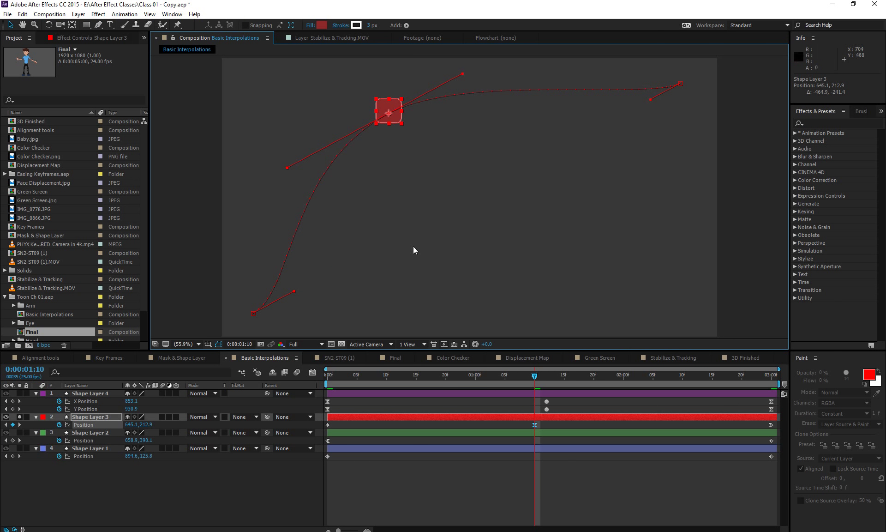
click(312, 372)
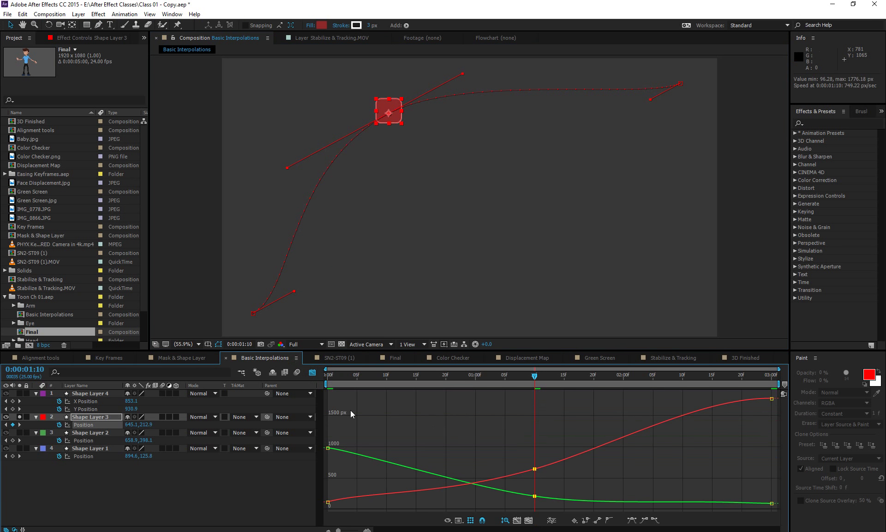
Convert Shape Layer 3's Position keyframe at 0:00:01:10 to Auto Bezier and preview the motion from the first frame
click(316, 375)
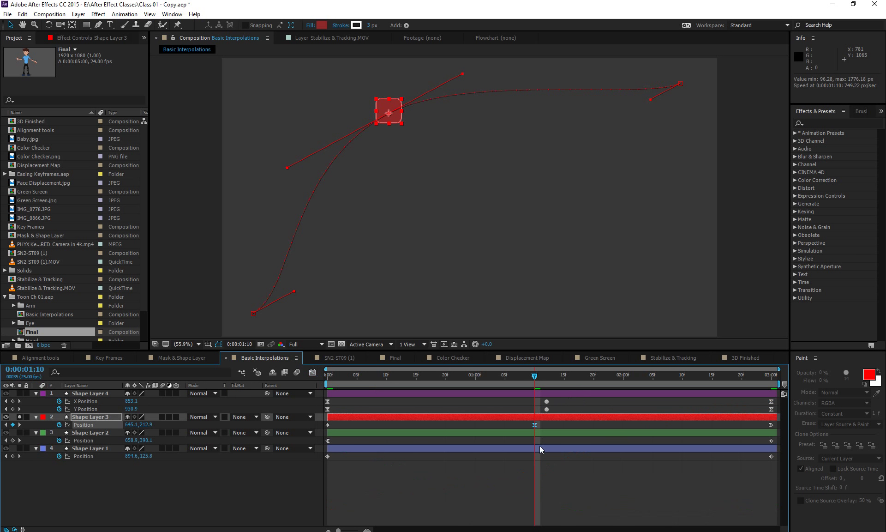
key(space)
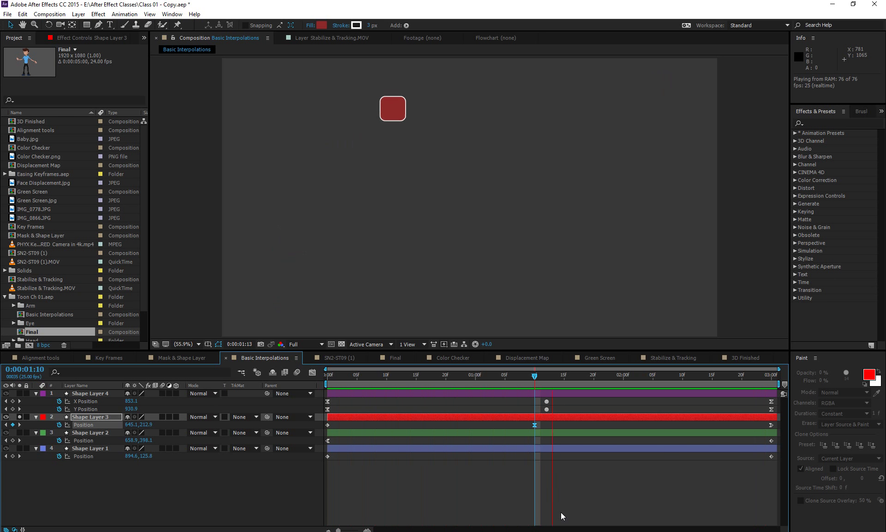
key(space)
ctrl+click(534, 426)
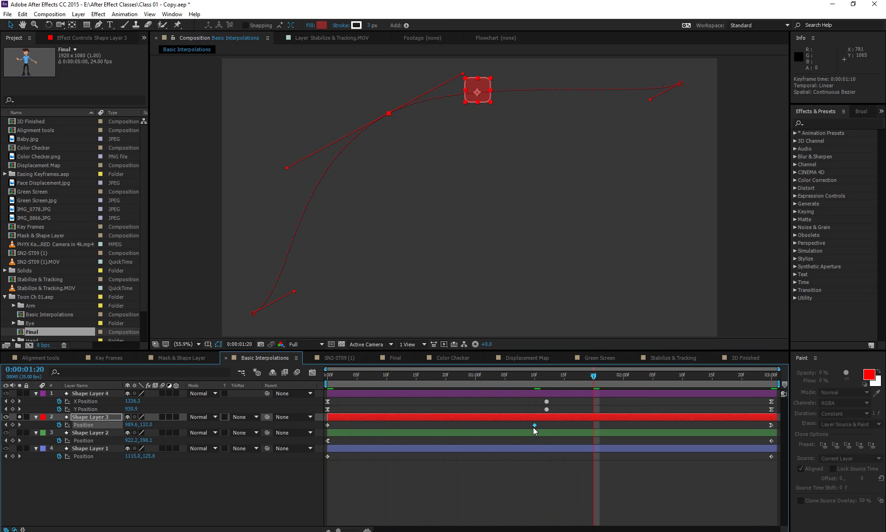
click(490, 362)
key(Home)
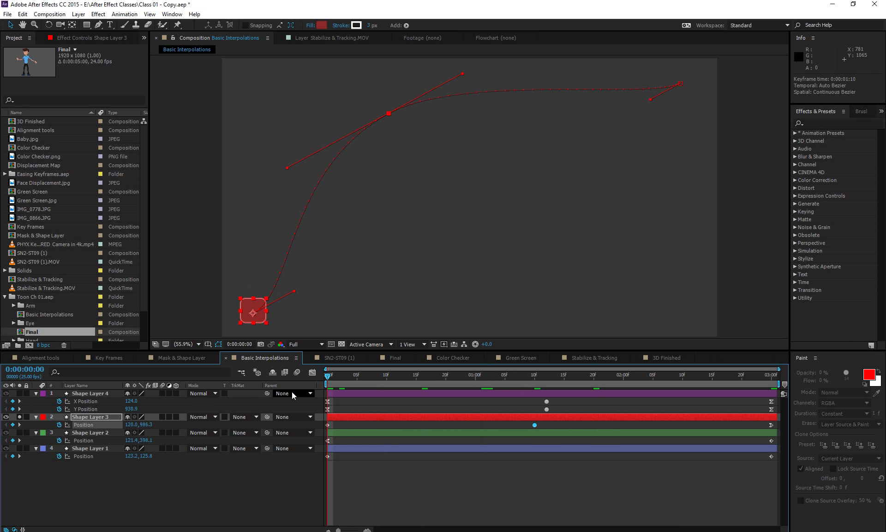
key(space)
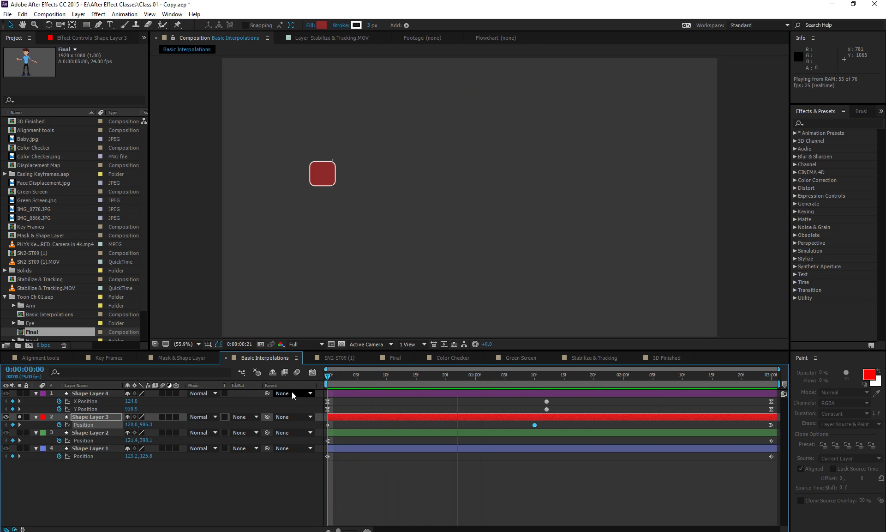
key(space)
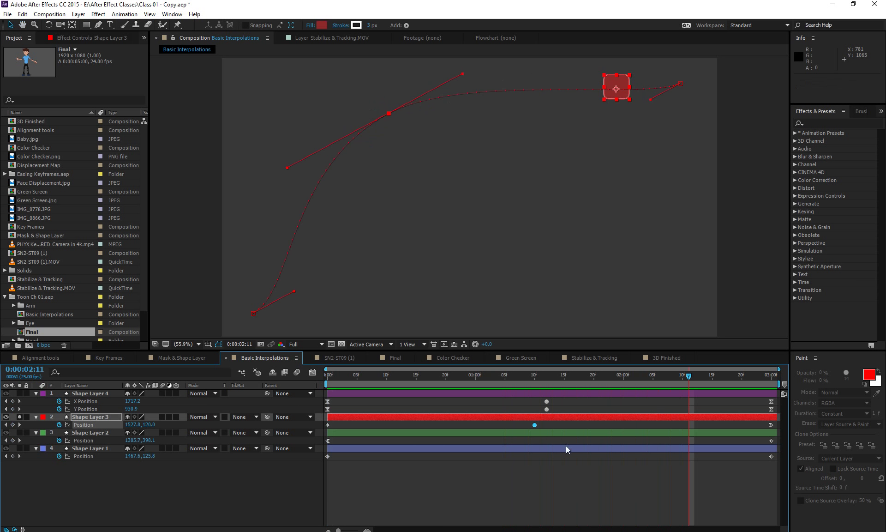
Show Shape Layer 3's curves in the Graph Editor at 0:00:01:10 and separate its Position into X and Y dimensions
click(527, 376)
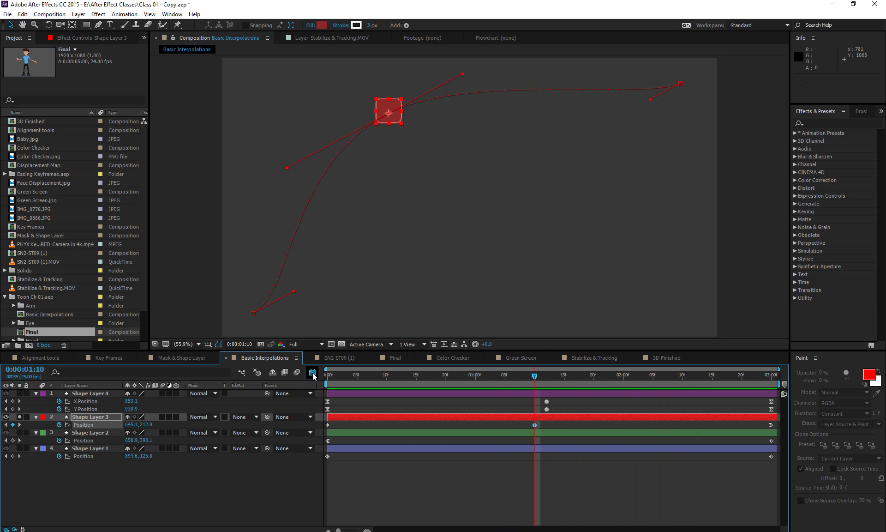
click(312, 372)
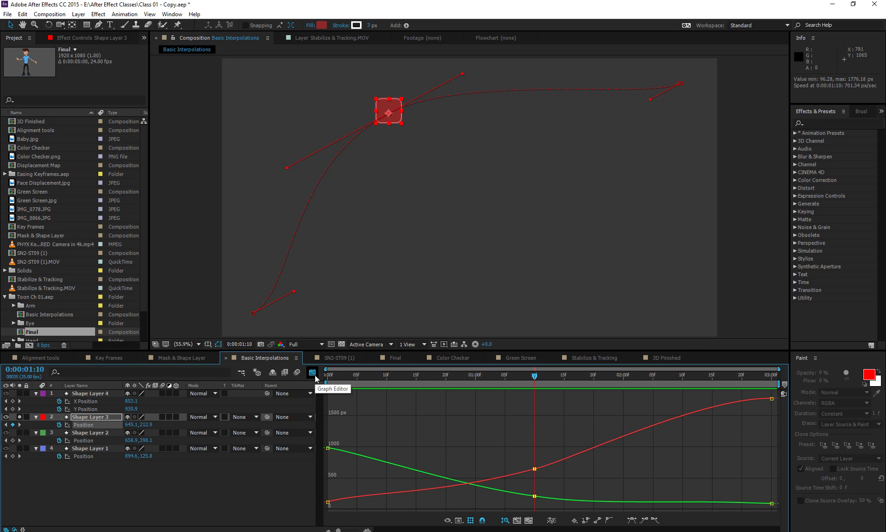
click(552, 520)
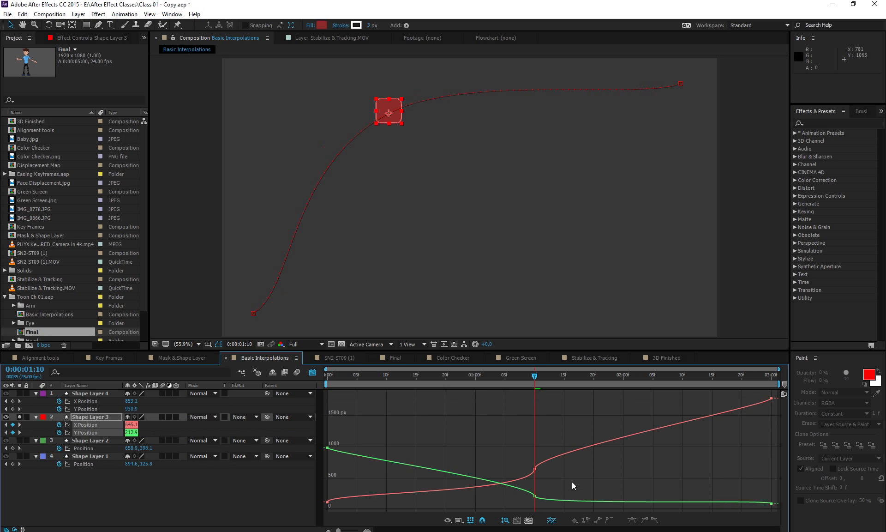
Apply Easy Ease to Shape Layer 3's middle X Position keyframe and preview the motion
click(534, 469)
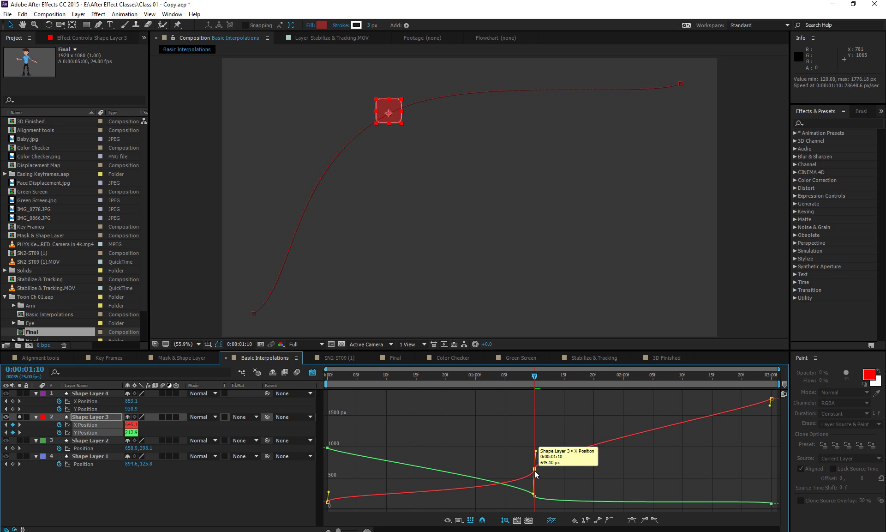
click(633, 520)
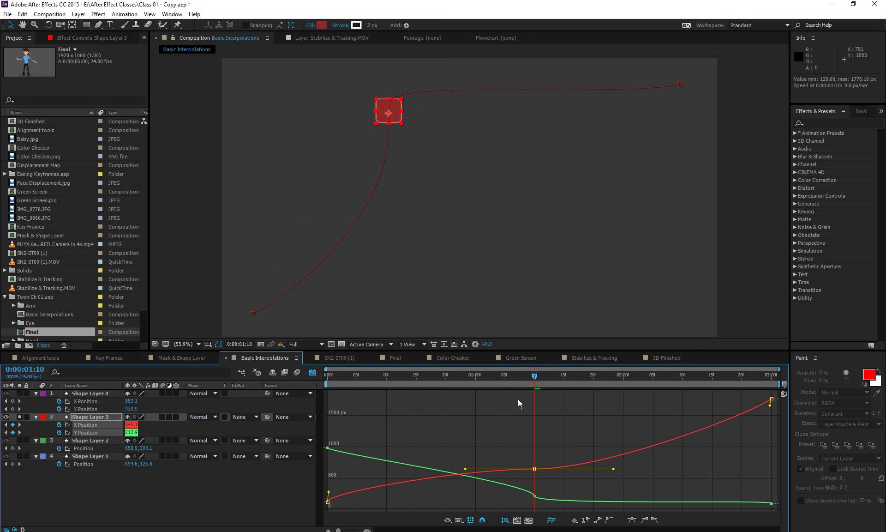
key(space)
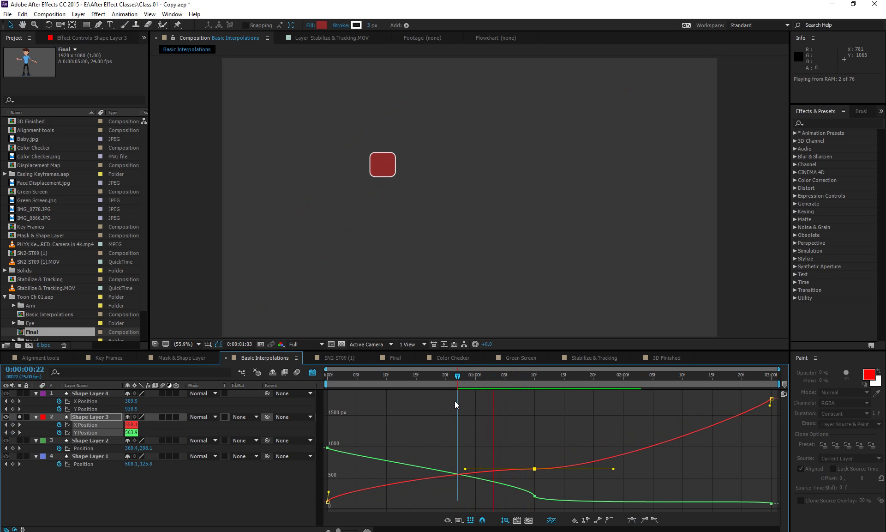
Apply Easy Ease to Shape Layer 3's middle Y Position keyframe and preview the motion from 0:00:01:01
click(535, 494)
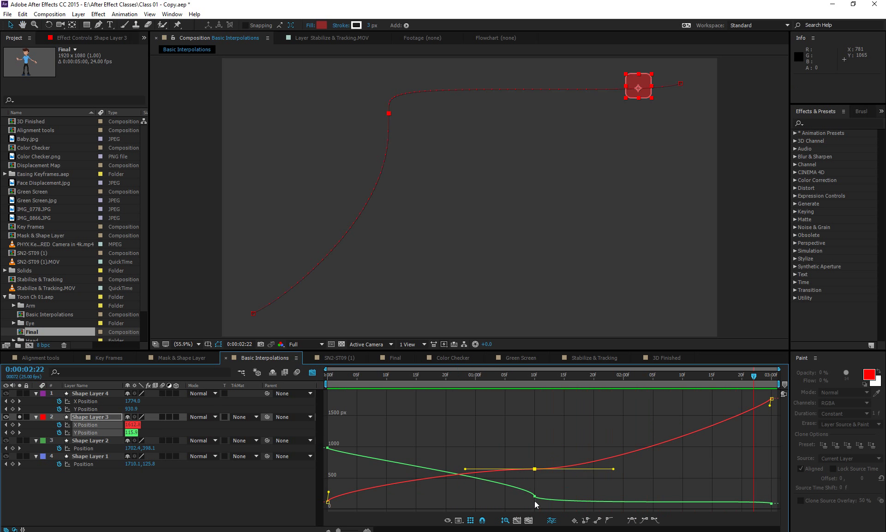
click(632, 521)
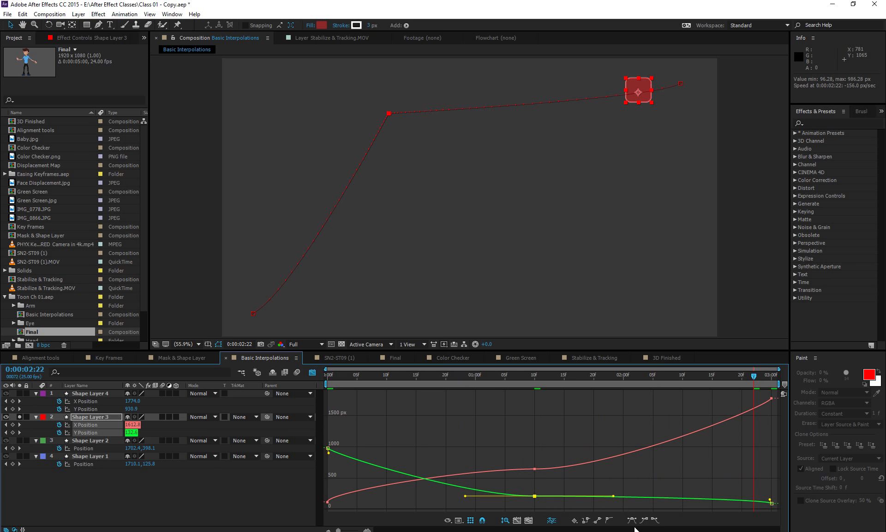
click(482, 376)
key(space)
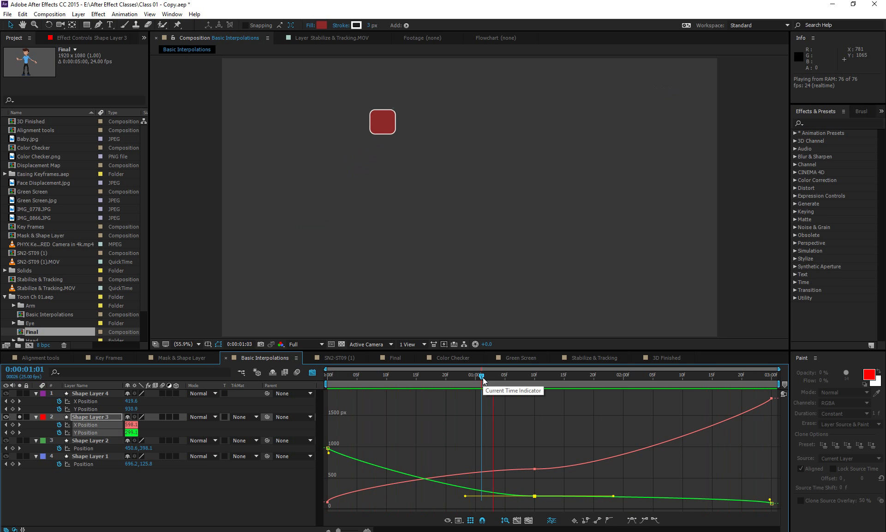
key(space)
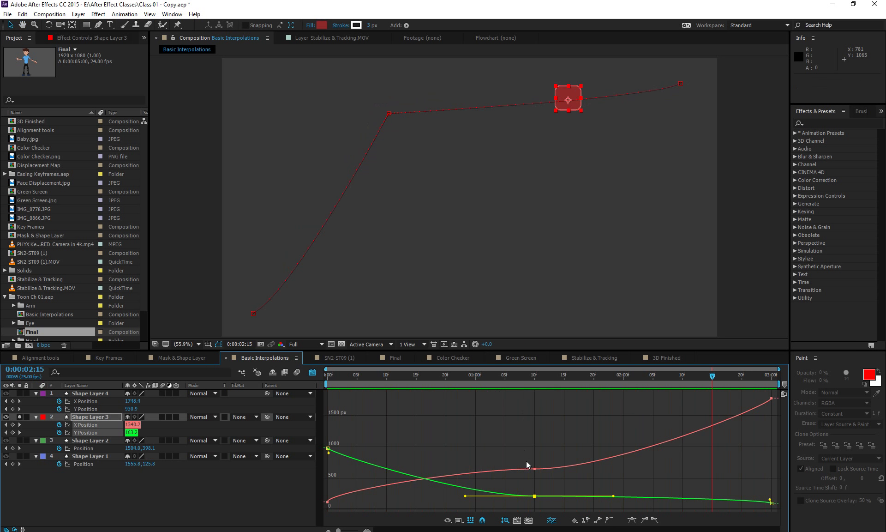
Convert Shape Layer 3's middle X and Y Position keyframes to Auto Bezier and reopen their curves in the Graph Editor
drag(528, 464, 542, 502)
key(shift+F3)
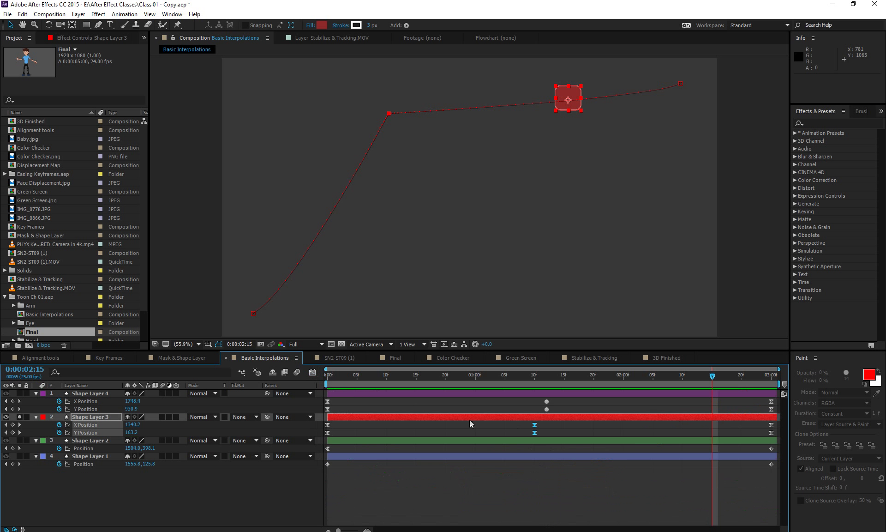
ctrl+click(535, 429)
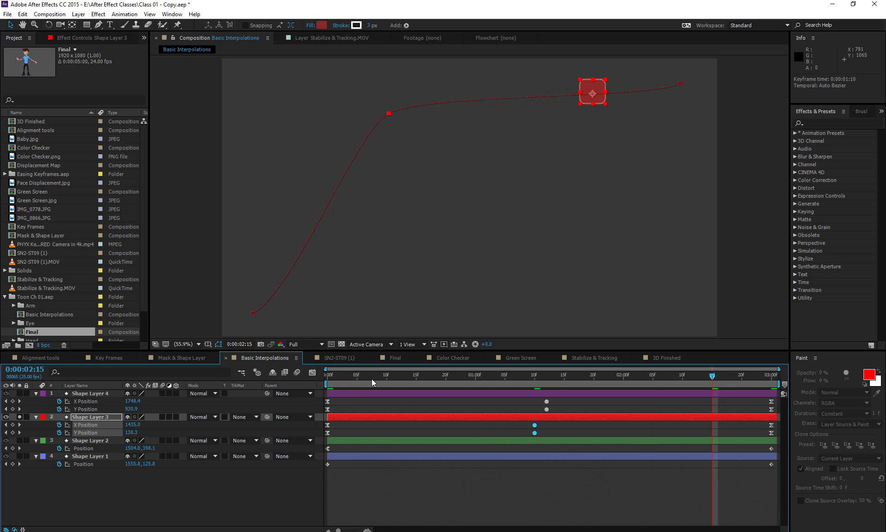
click(313, 372)
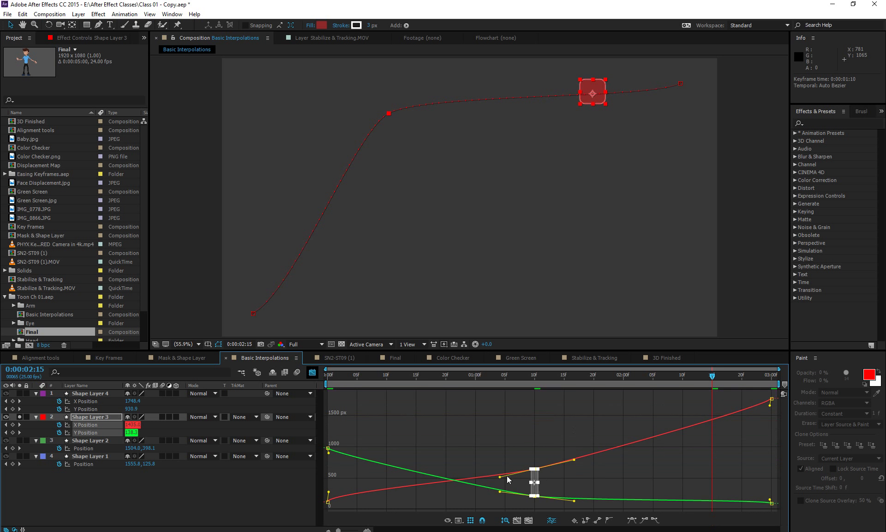
Undo and redo the interpolation changes on both middle keyframes to compare Linear, Easy Ease and Auto Bezier curves
mouse_move(527, 471)
key(ctrl+z)
key(ctrl+z)
key(ctrl+z)
key(ctrl+z)
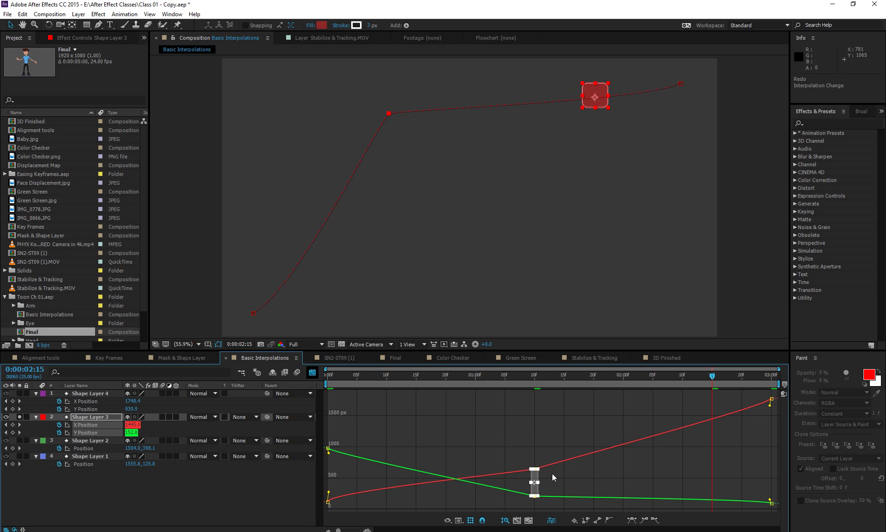
key(F9)
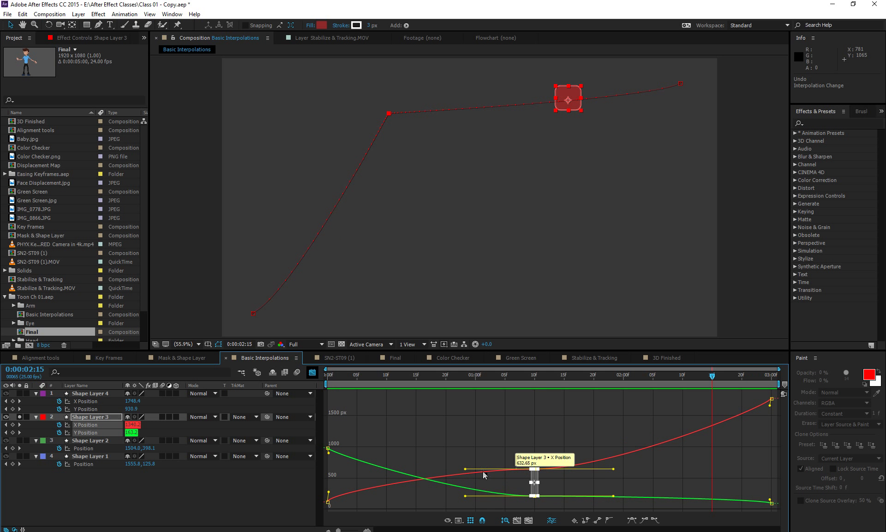
key(ctrl+z)
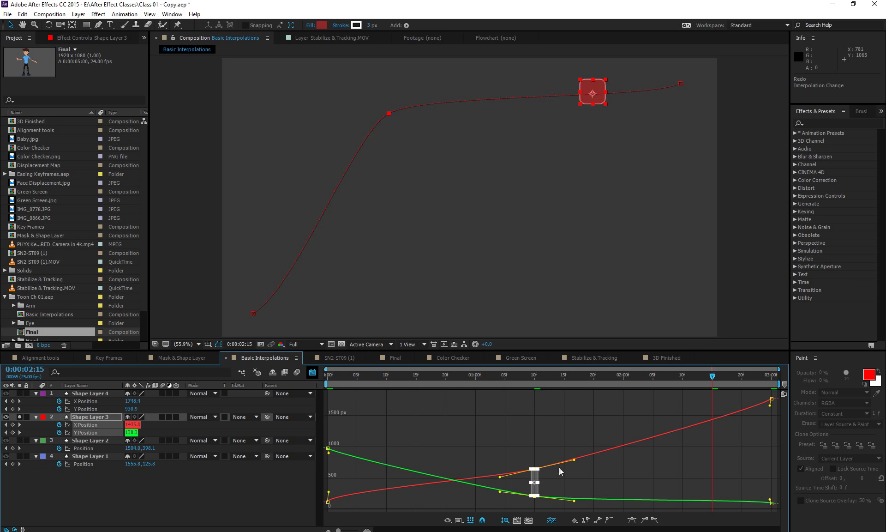
Lengthen the incoming tangents of Shape Layer 3's middle X and Y Position keyframes, then play and scrub the motion to 0:00:01:02
click(476, 378)
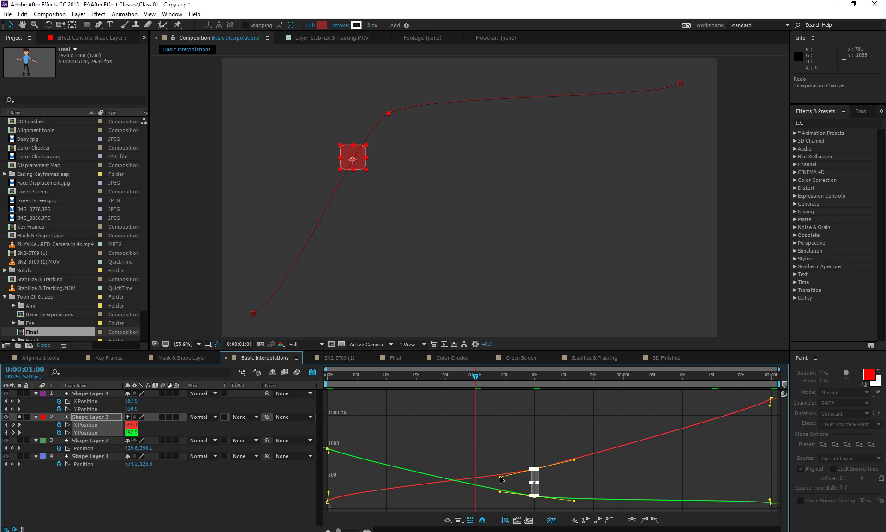
drag(500, 476, 465, 484)
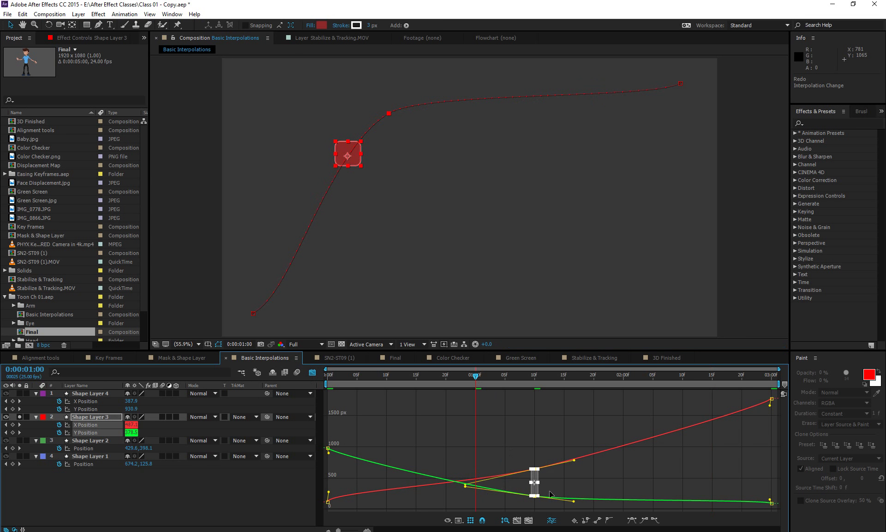
click(580, 490)
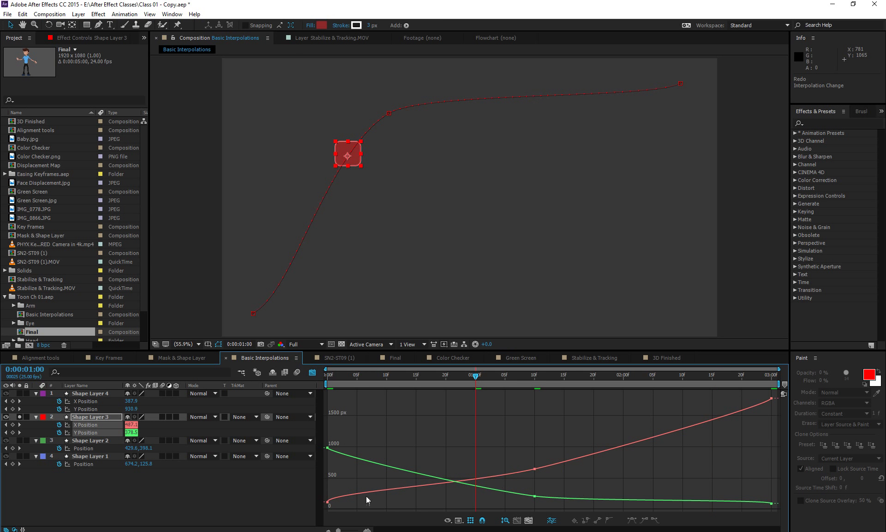
mouse_move(499, 492)
key(space)
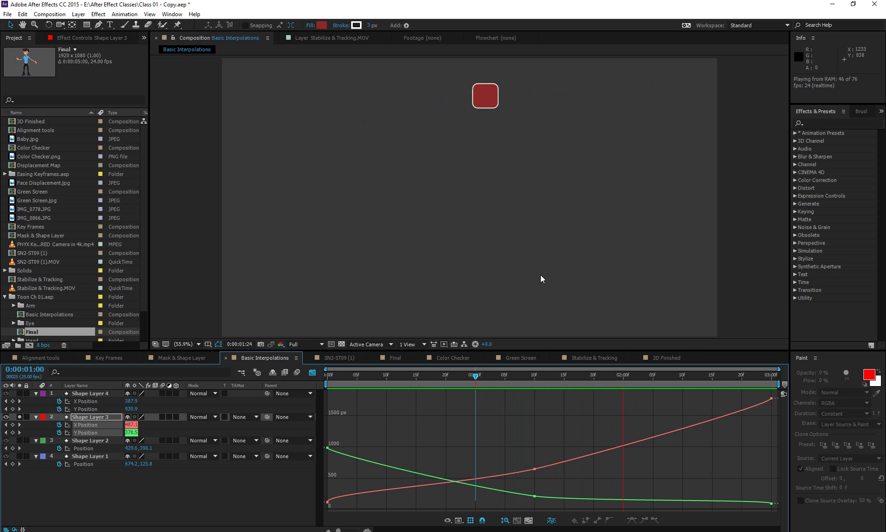
key(space)
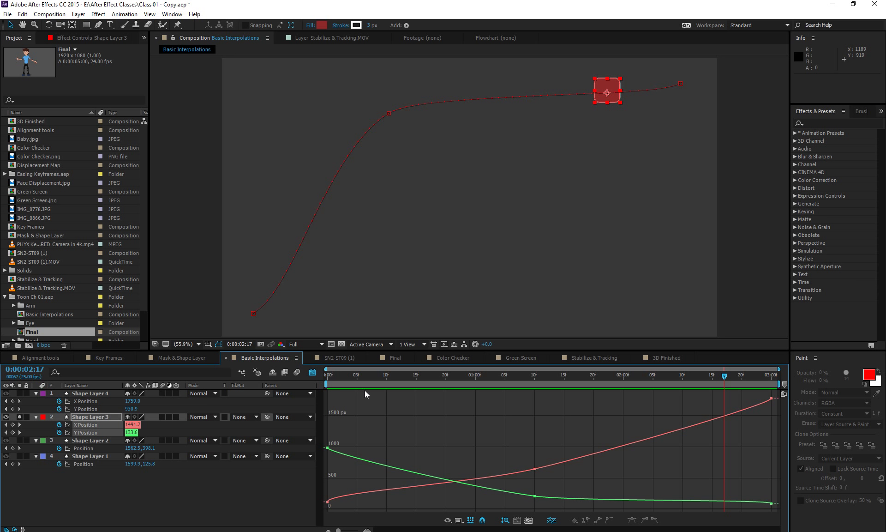
drag(369, 375, 487, 376)
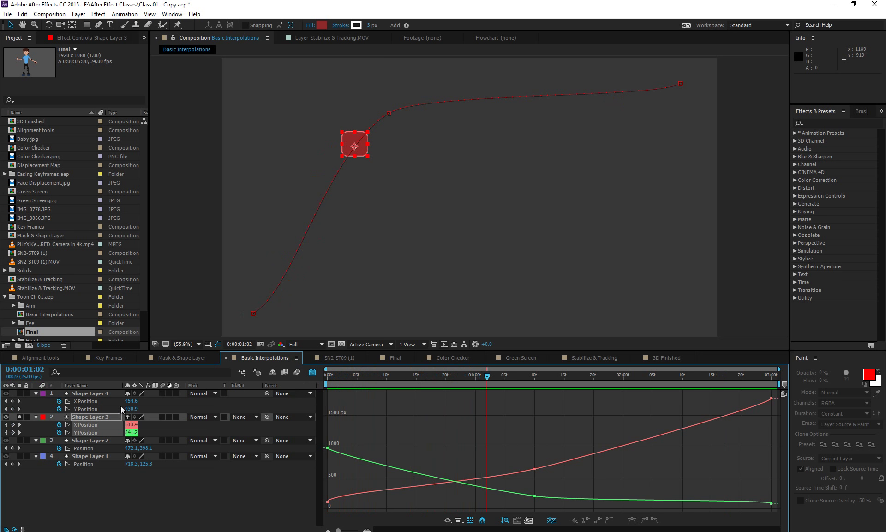
Solo Shape Layer 2 instead of Shape Layer 3 and show its Position curves with the current time at the first frame
click(85, 443)
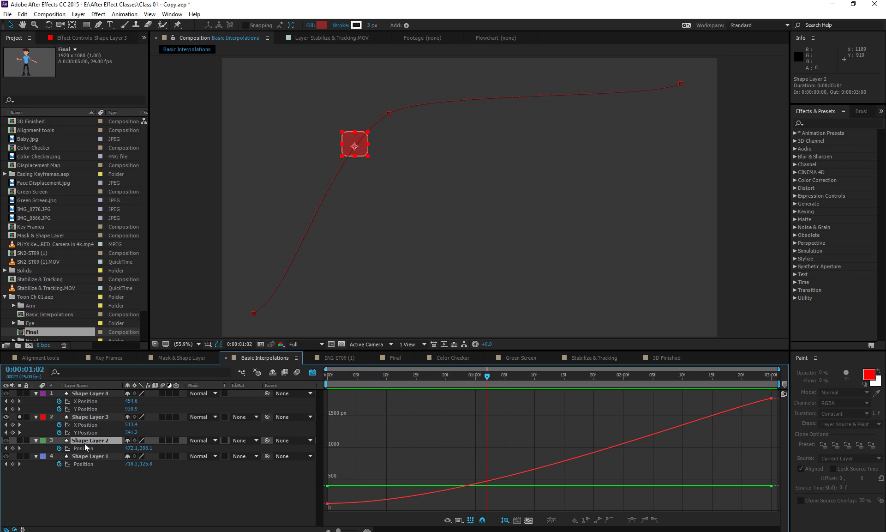
click(19, 417)
click(20, 437)
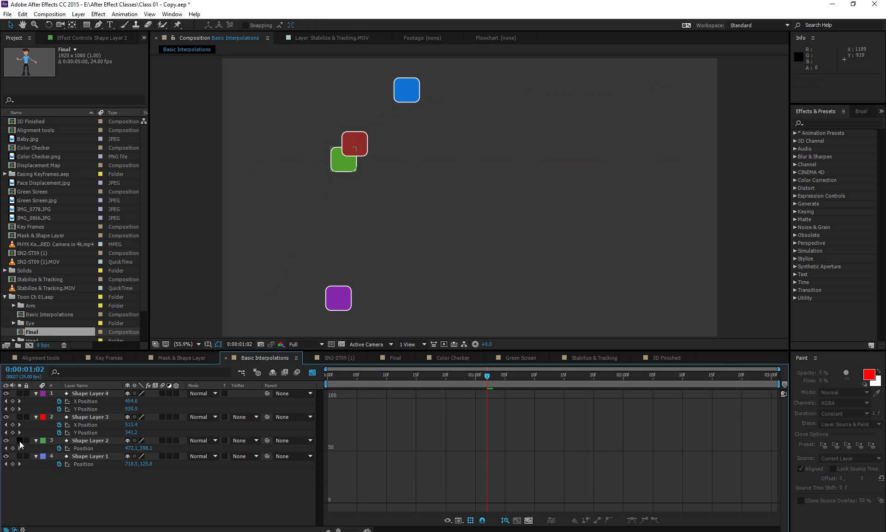
click(19, 441)
key(Home)
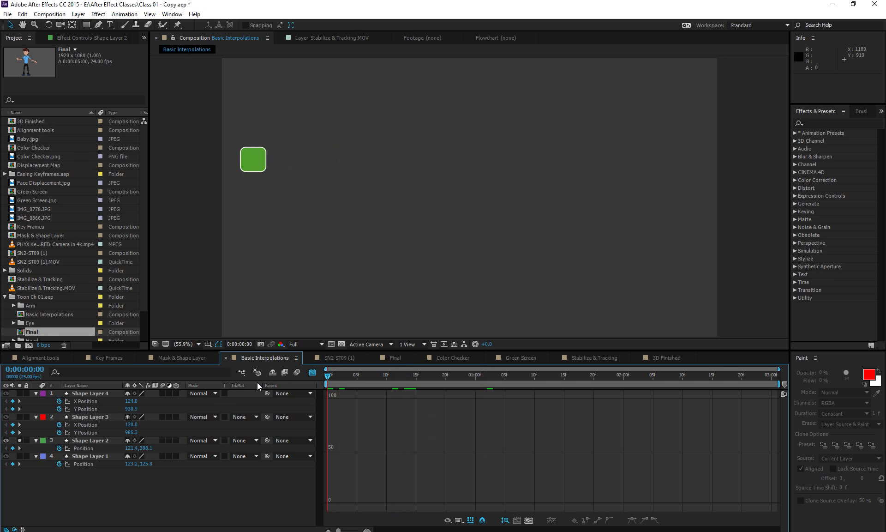
click(90, 442)
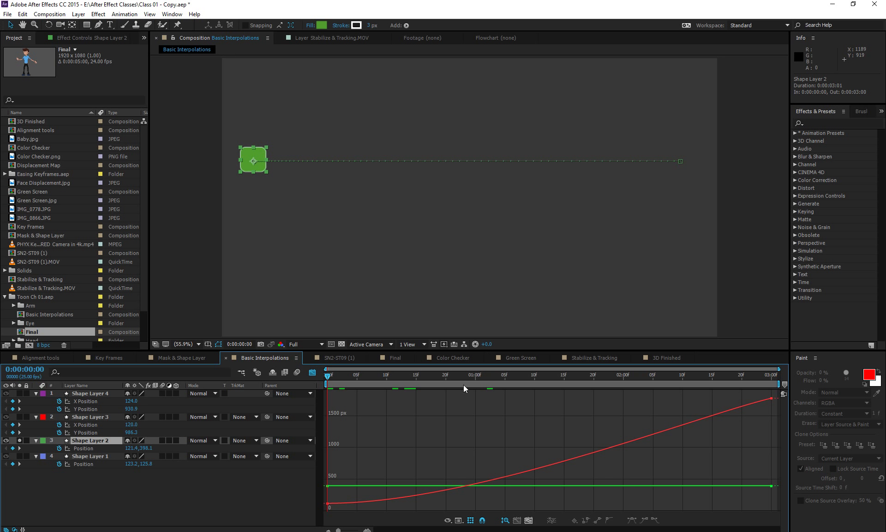
Preview Shape Layer 2's motion up to 0:00:00:21 and convert its starting Position keyframe to Linear
key(space)
drag(327, 372, 450, 378)
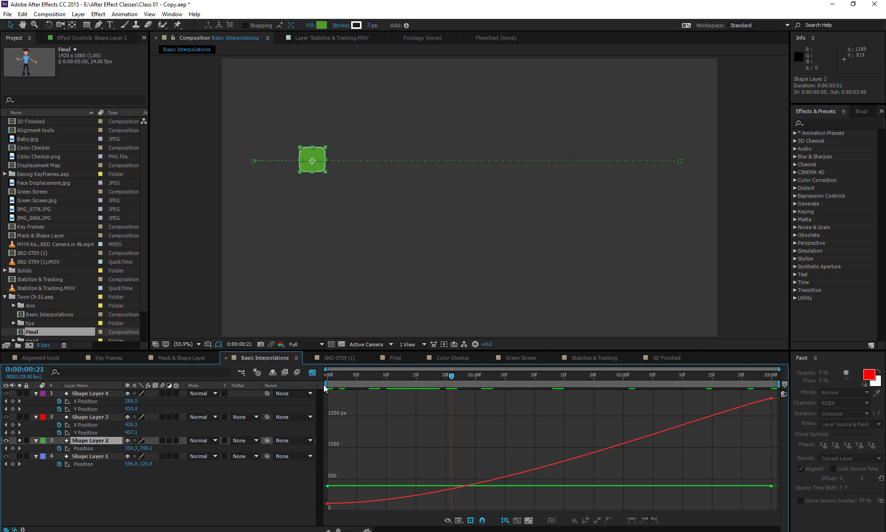
click(312, 372)
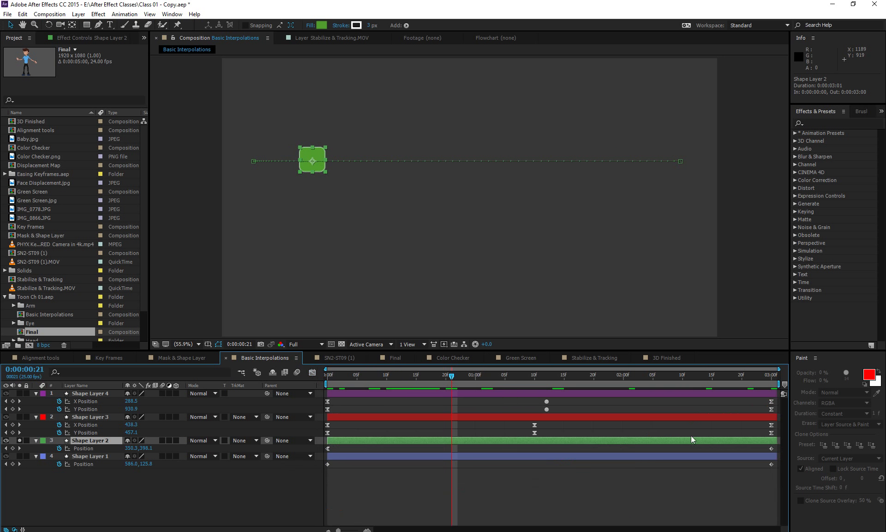
ctrl+click(328, 449)
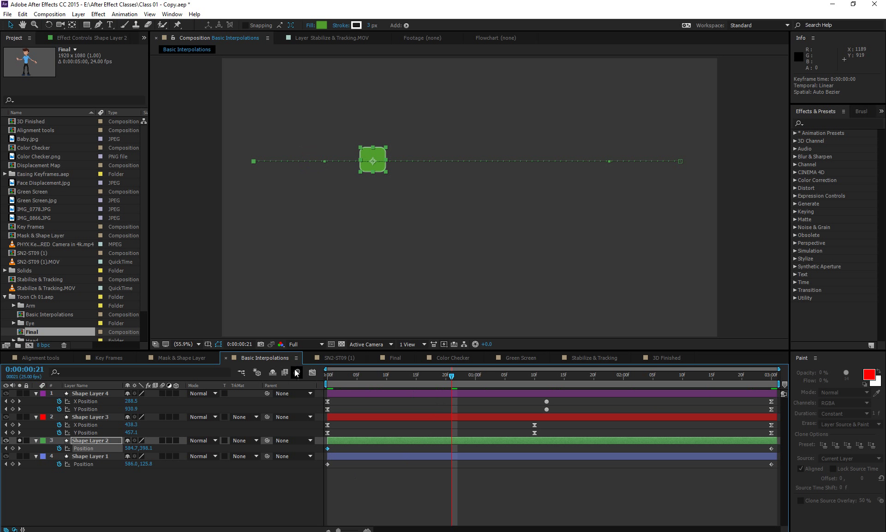
Show Shape Layer 2's Position graph and lower its starting keyframe at the first frame to a Y value of 987.1
click(312, 373)
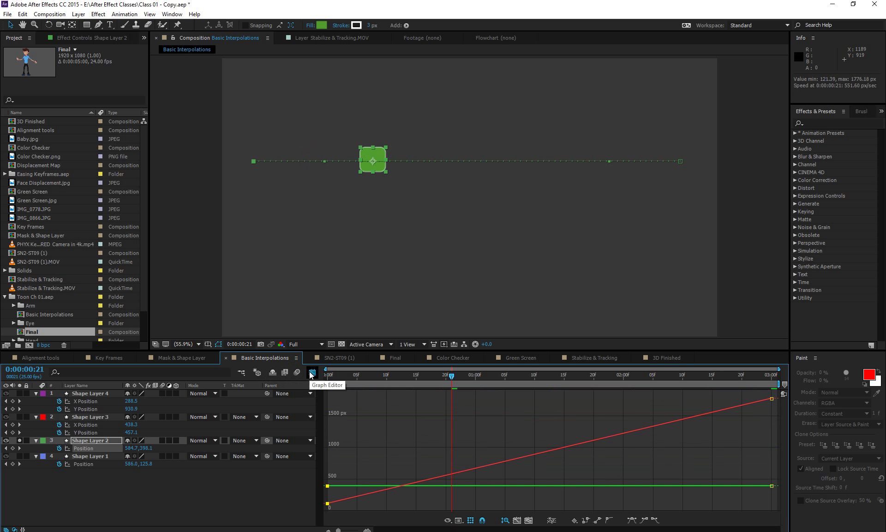
click(212, 506)
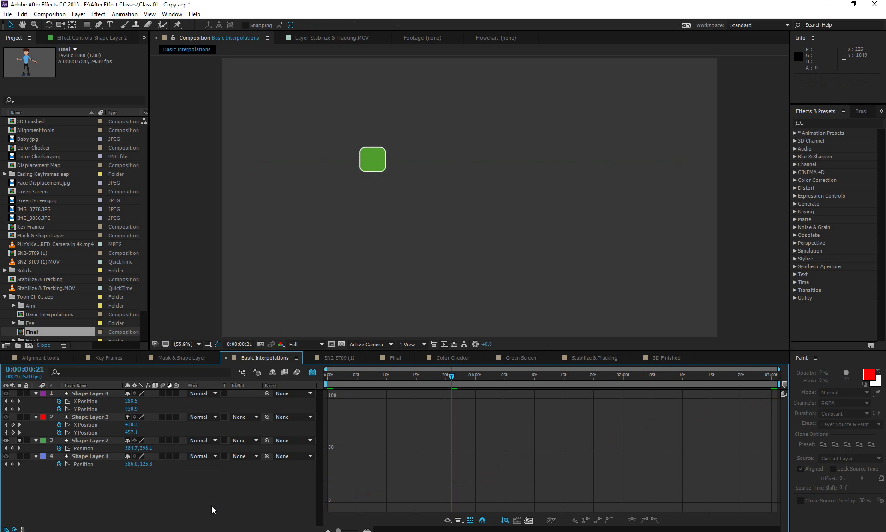
key(Home)
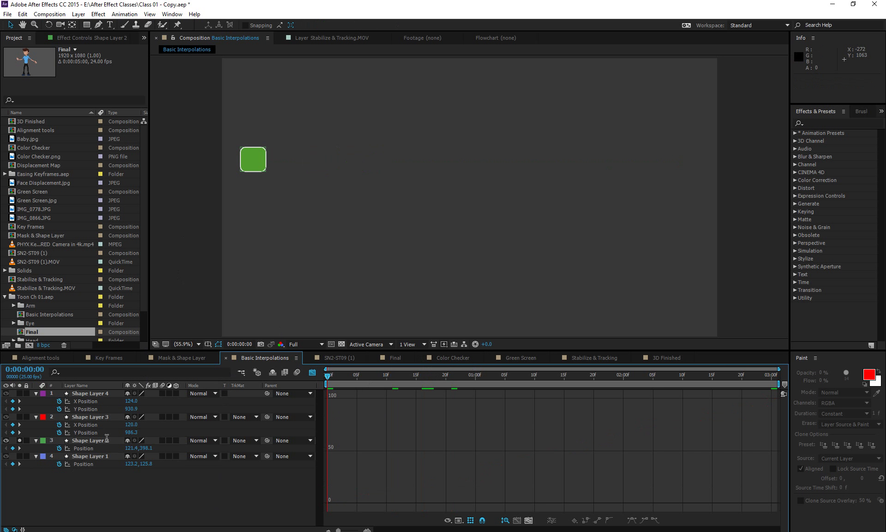
click(123, 444)
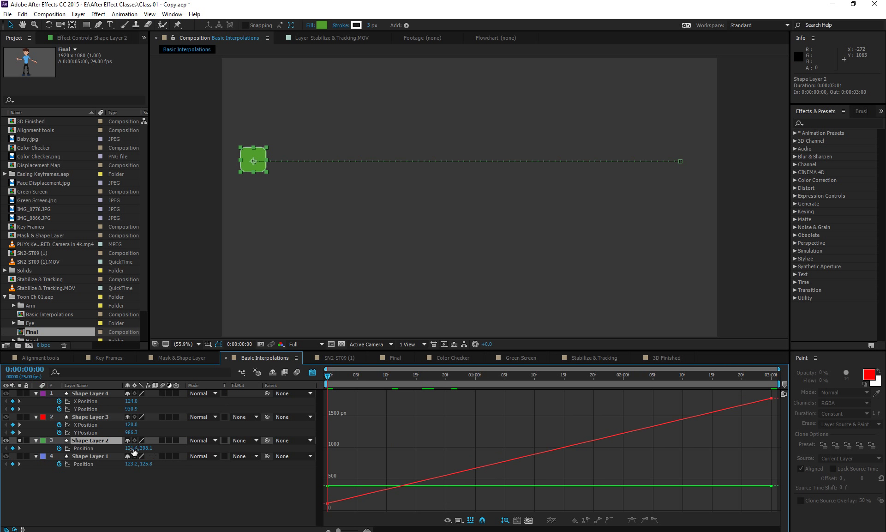
drag(134, 451, 220, 469)
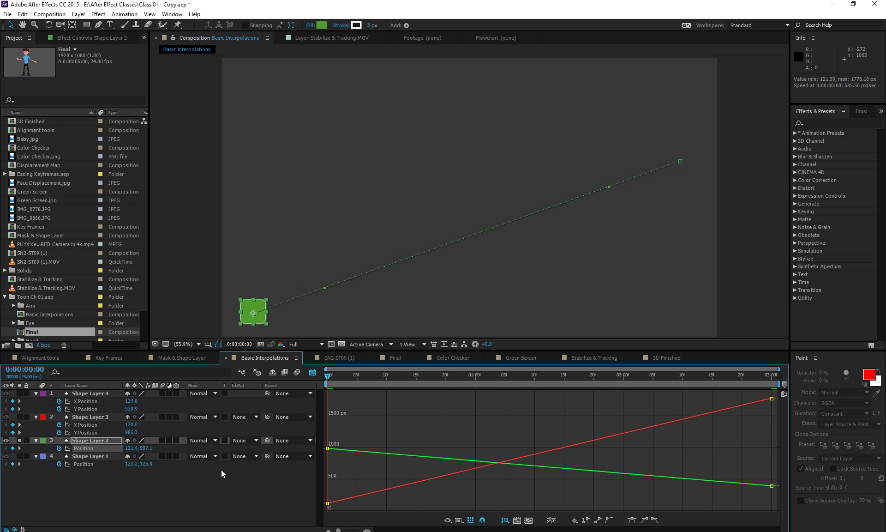
Copy the starting Y value of Shape Layer 2 and set the Position keyframe at 0:00:03:00 to Y 987.1138
click(146, 450)
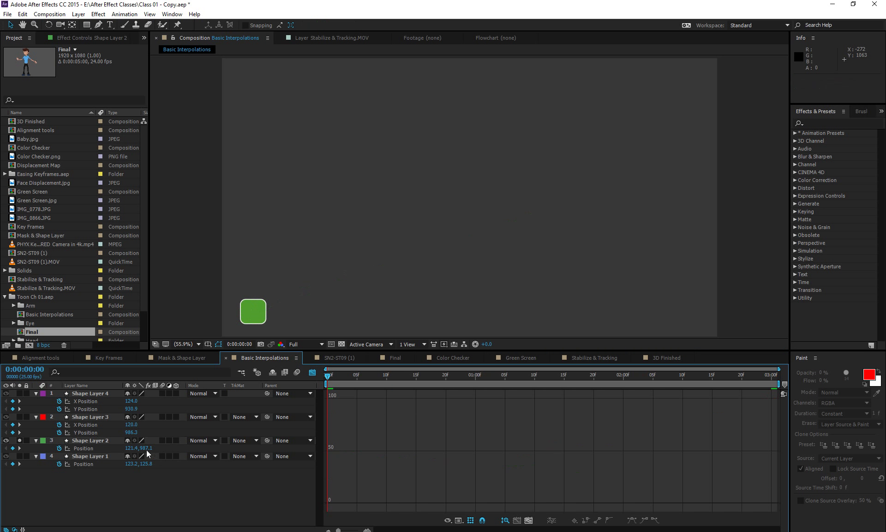
click(162, 485)
click(96, 442)
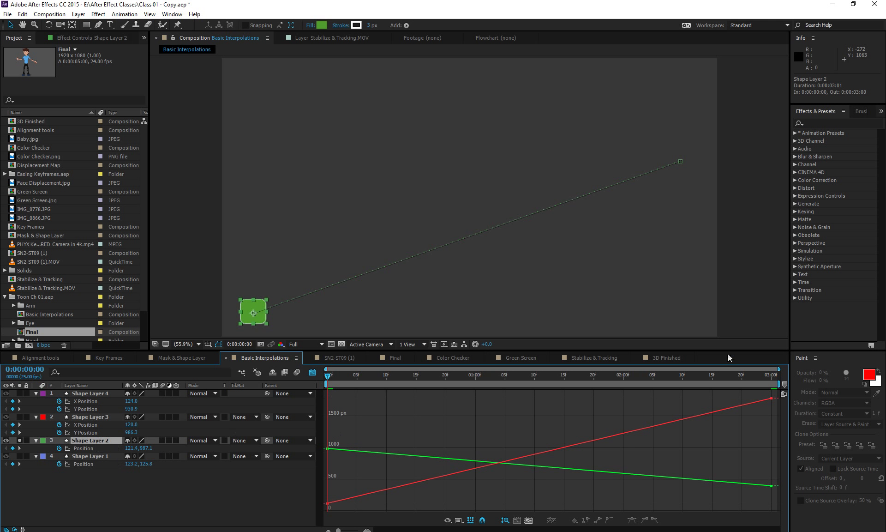
drag(758, 374, 837, 384)
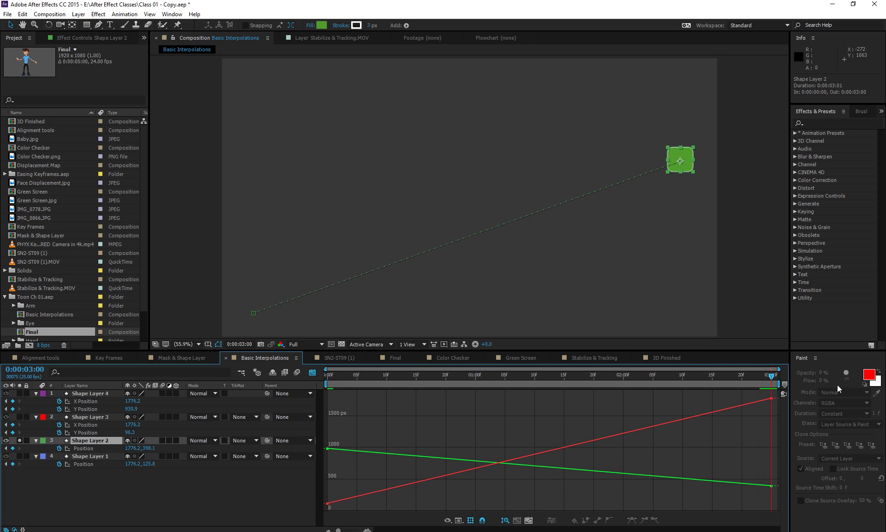
click(149, 450)
text(987.1138)
key(Return)
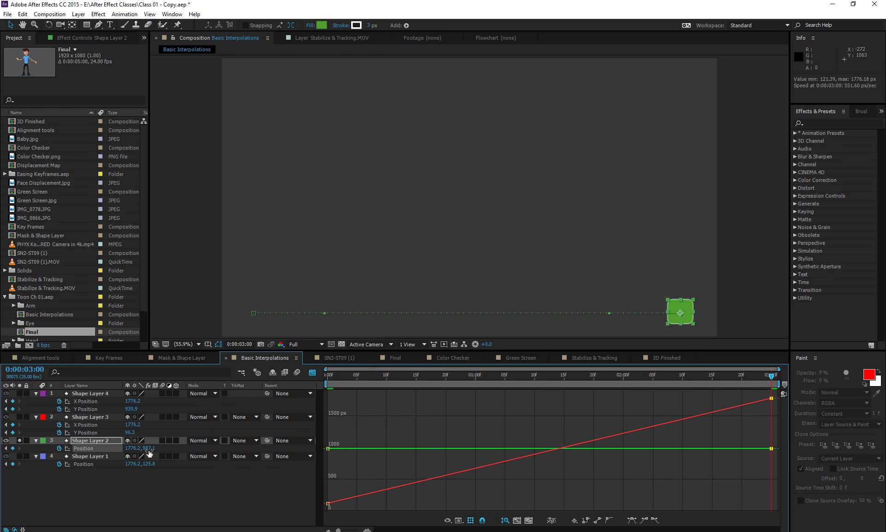
Add Position keyframes to Shape Layer 2 at 0:00:00:18, 0:00:01:10 and 0:00:02:07
drag(376, 378, 435, 381)
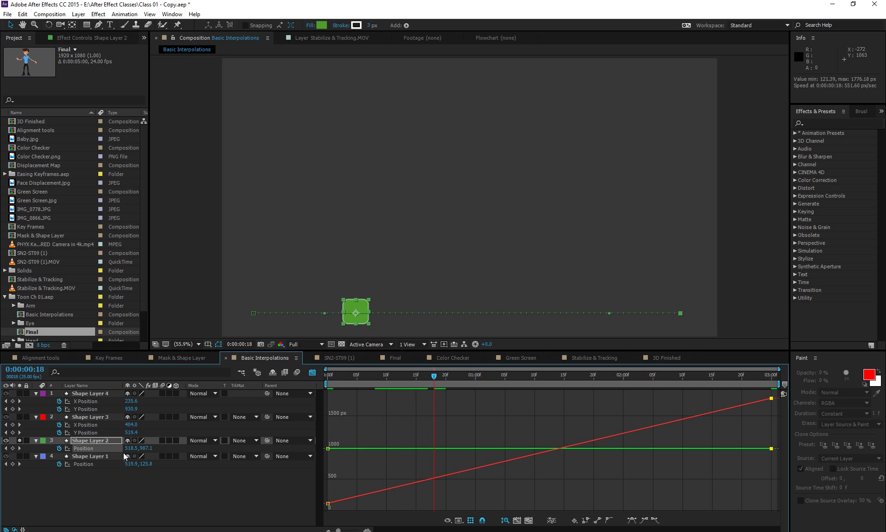
click(13, 448)
drag(558, 376, 534, 380)
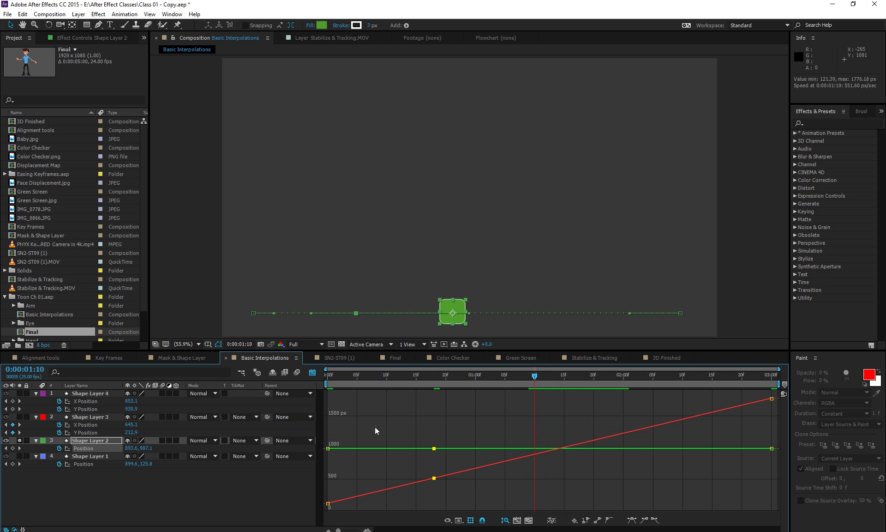
click(13, 448)
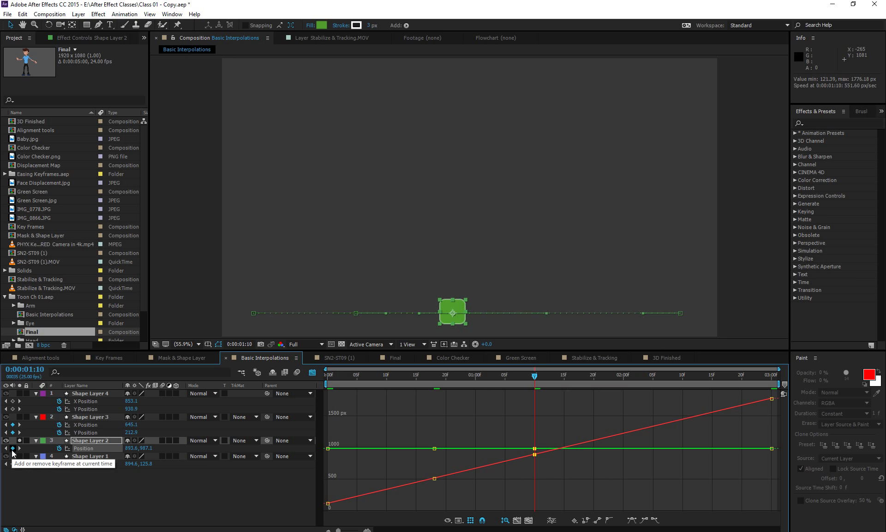
drag(568, 381, 661, 392)
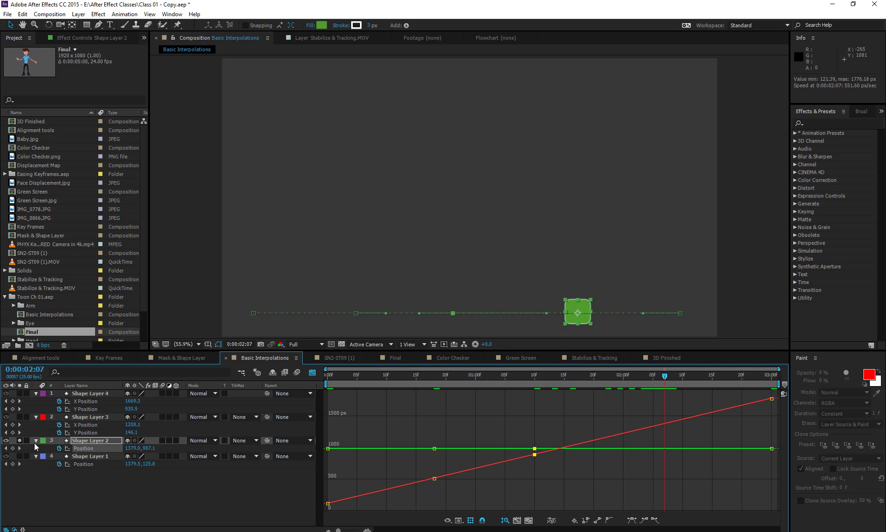
click(12, 447)
Pull the motion path handles of the first two segments upward with the Pen tool to form a high arc and a lower second arc
click(357, 313)
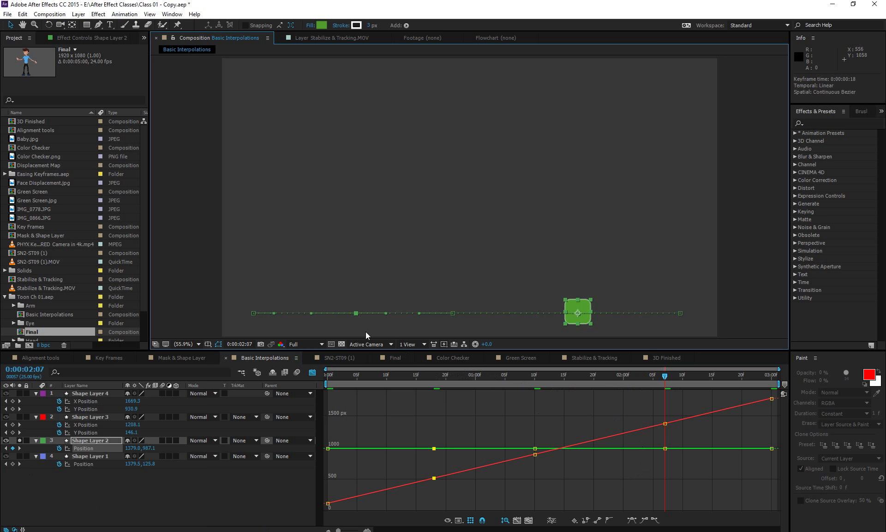
click(97, 25)
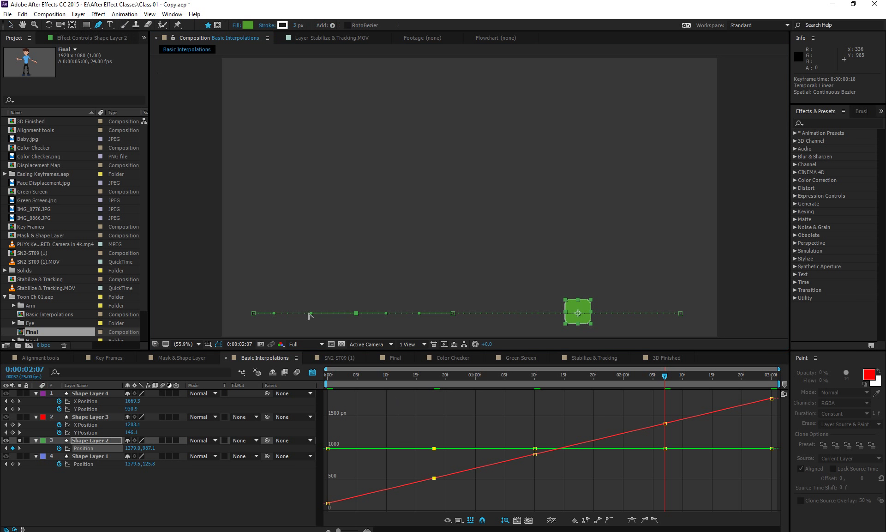
drag(310, 313, 315, 160)
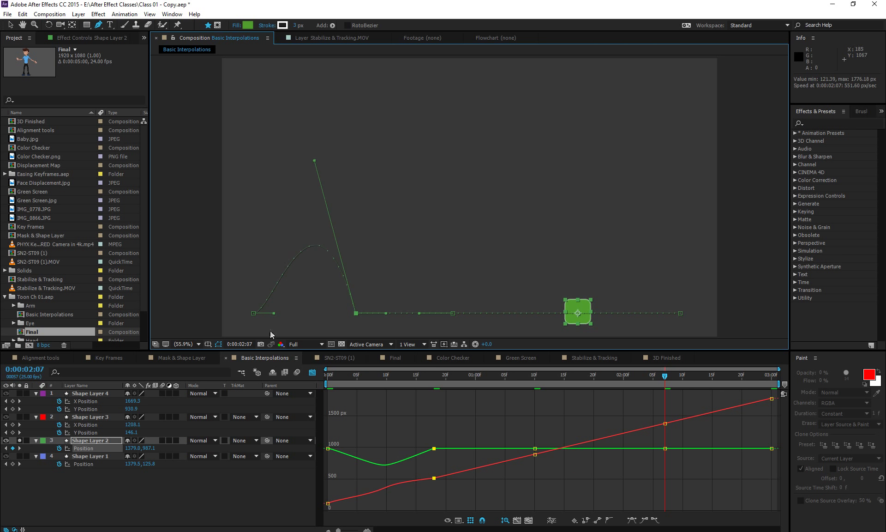
drag(274, 313, 277, 177)
drag(386, 313, 383, 187)
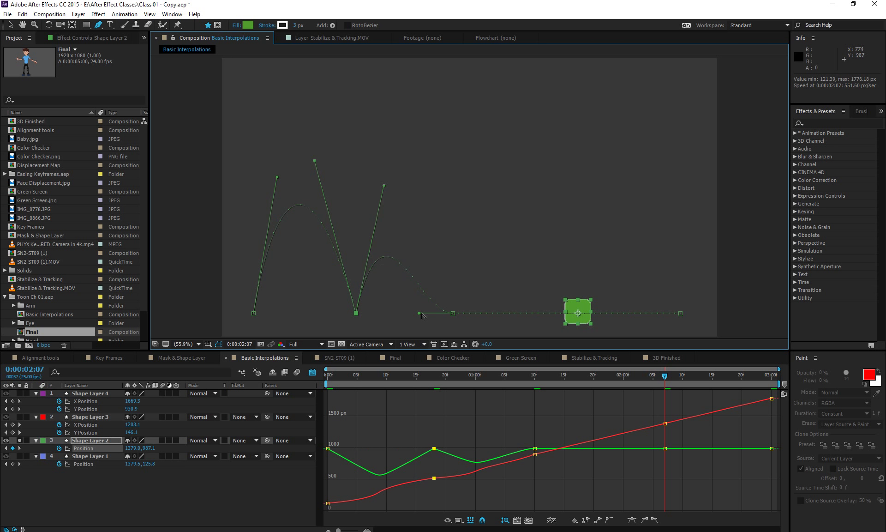
drag(420, 313, 433, 250)
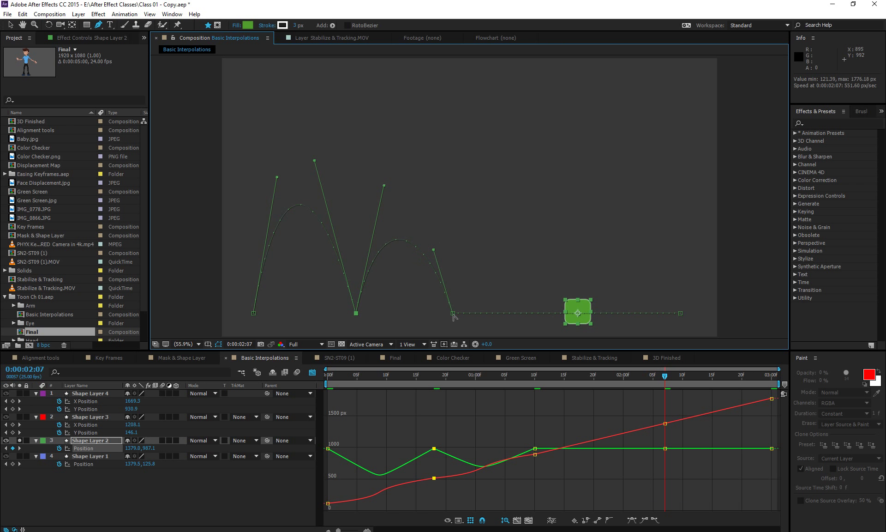
key(ctrl+z)
key(ctrl+shift+z)
key(ctrl+z)
key(ctrl+shift+z)
click(465, 315)
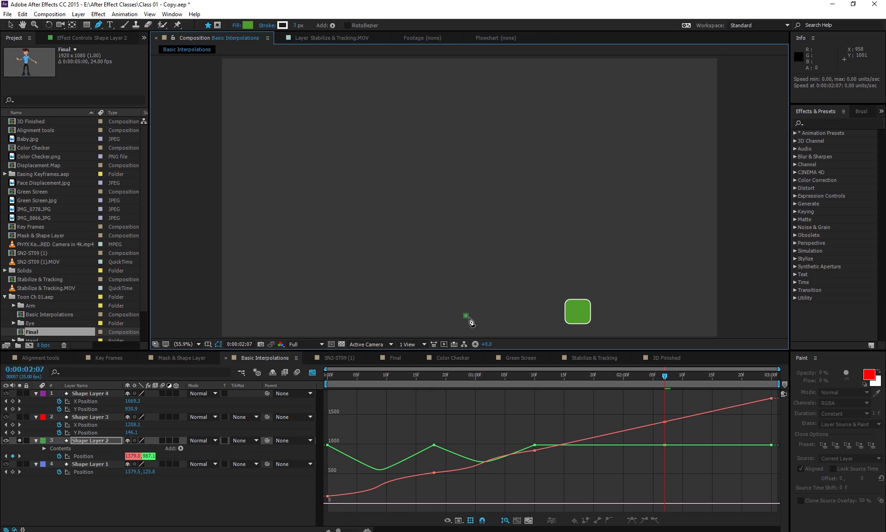
key(ctrl+z)
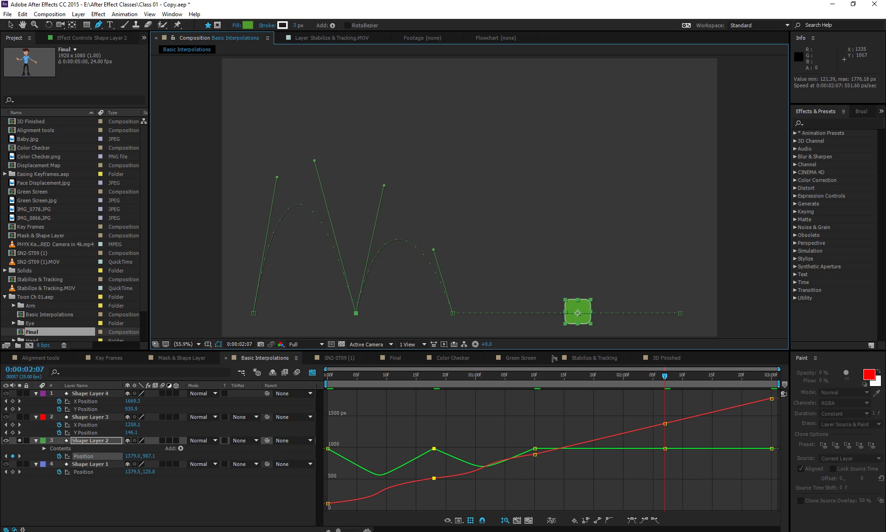
Select the keyframe at 0:00:02:07 and raise the motion path handles of the last two segments into progressively lower arcs with the Pen tool
drag(502, 375, 459, 381)
key(v)
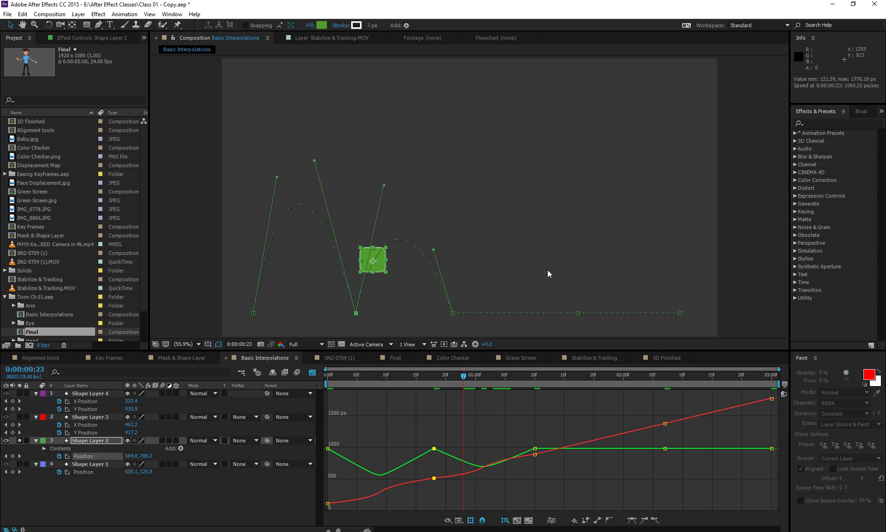
click(576, 313)
drag(540, 313, 538, 241)
key(ctrl+z)
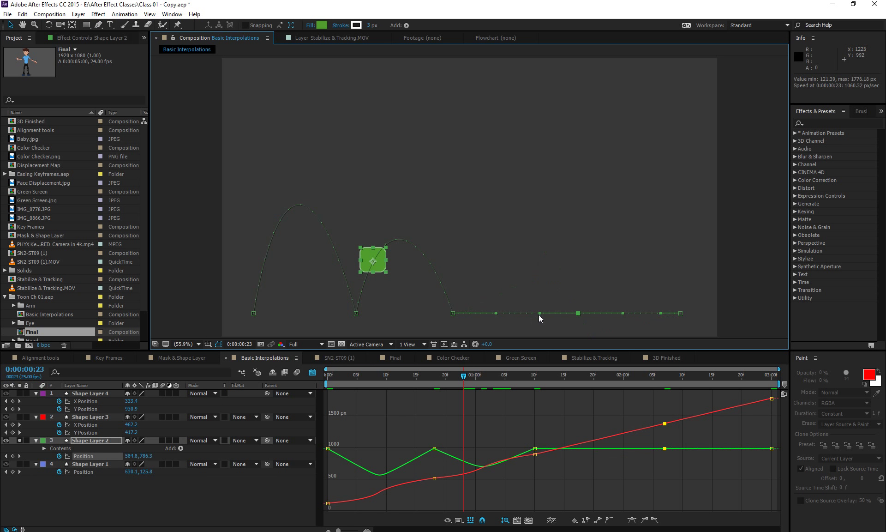
key(q)
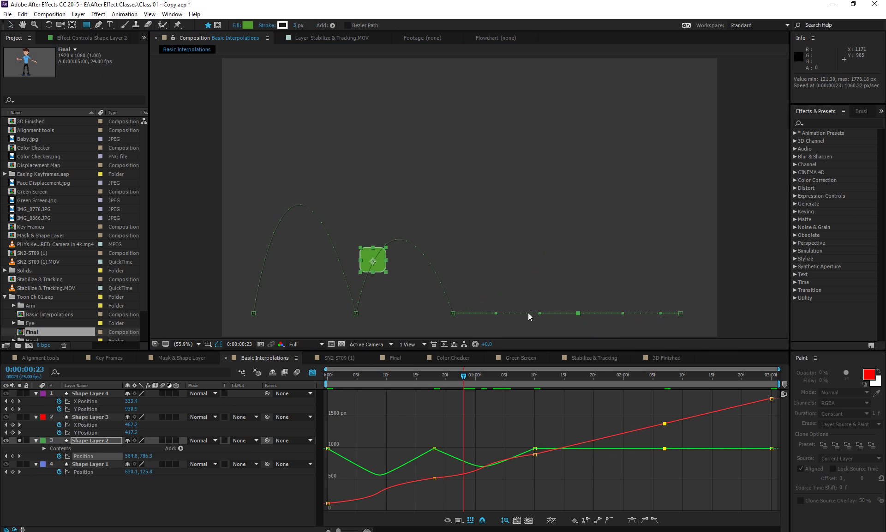
key(g)
drag(538, 314, 526, 242)
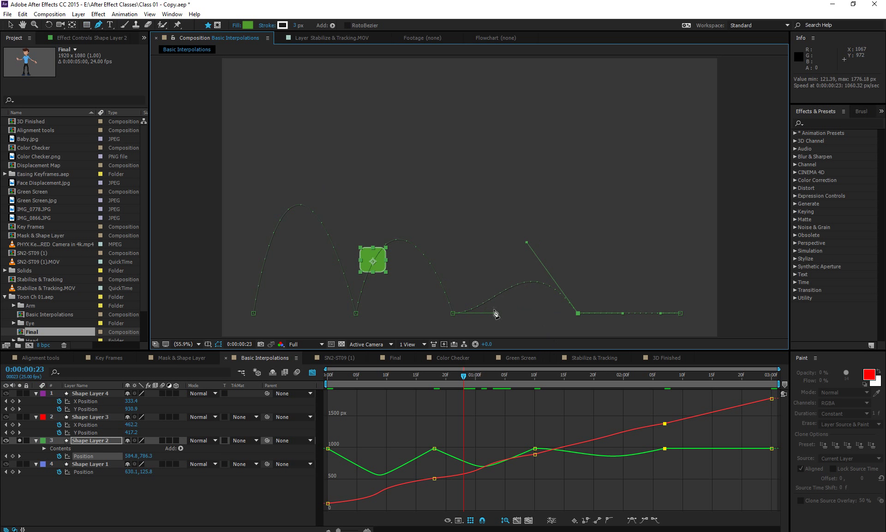
drag(497, 318, 482, 260)
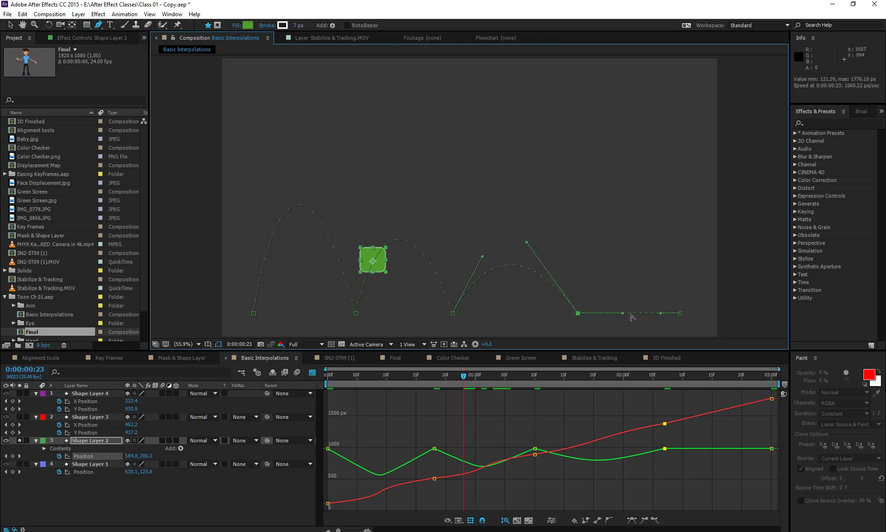
drag(622, 315, 622, 265)
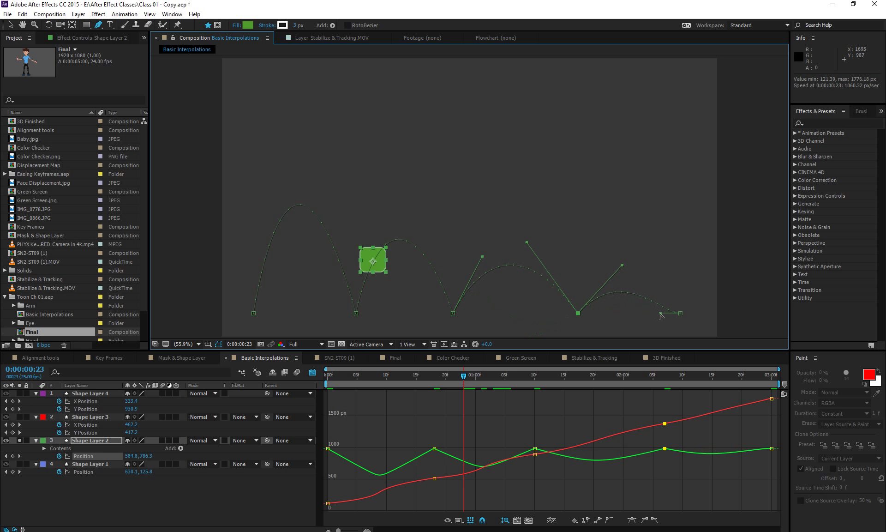
drag(662, 315, 665, 298)
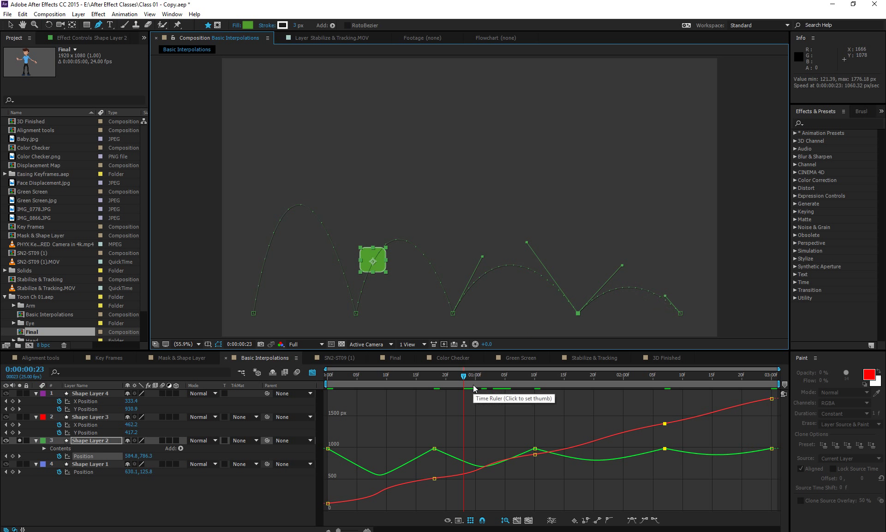
Preview Shape Layer 2's bouncing motion and return the current time to the first frame
key(space)
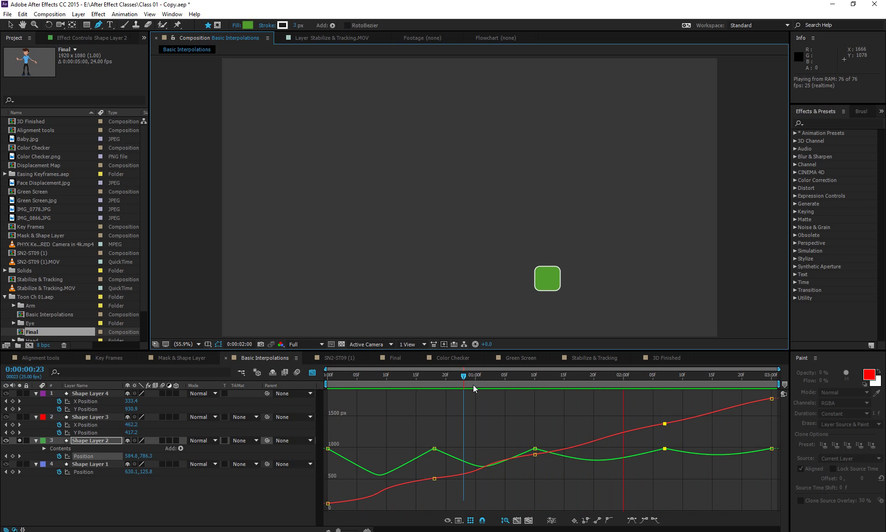
key(space)
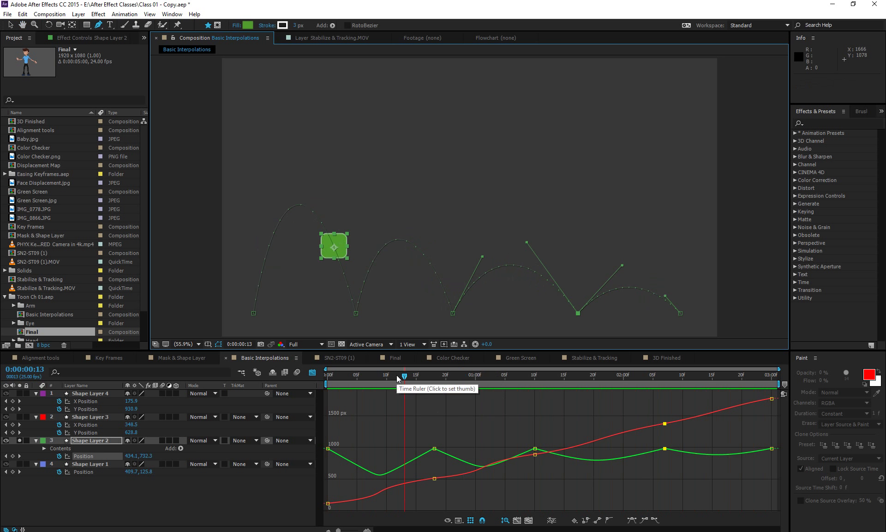
drag(391, 375, 322, 400)
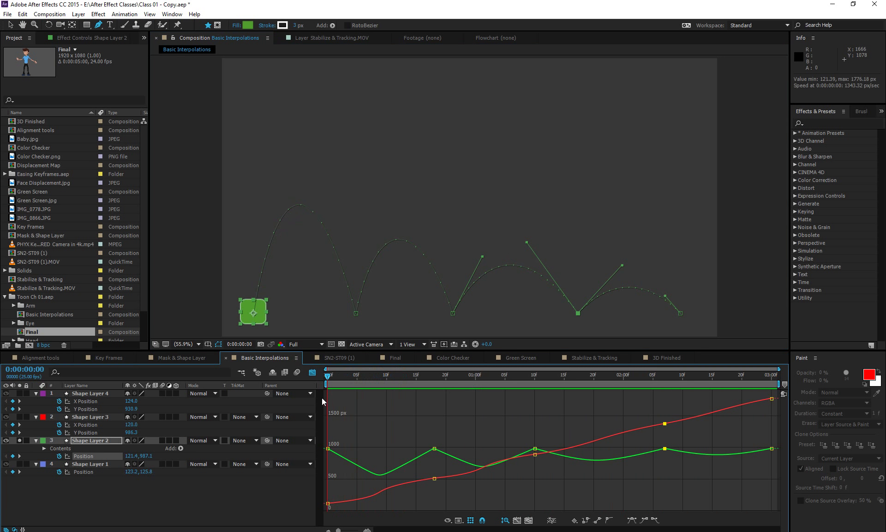
Close the Graph Editor and set the outgoing velocity influence of Shape Layer 2's first Position keyframe to 100%
click(312, 373)
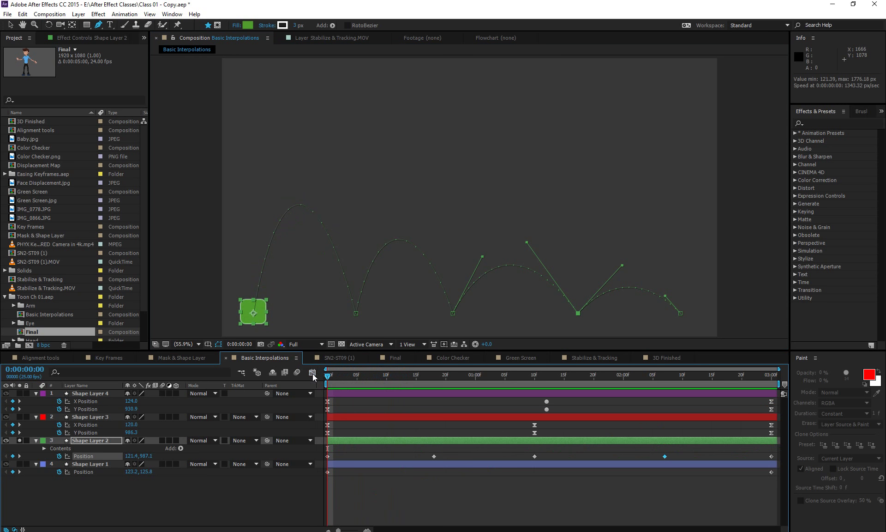
right_click(327, 457)
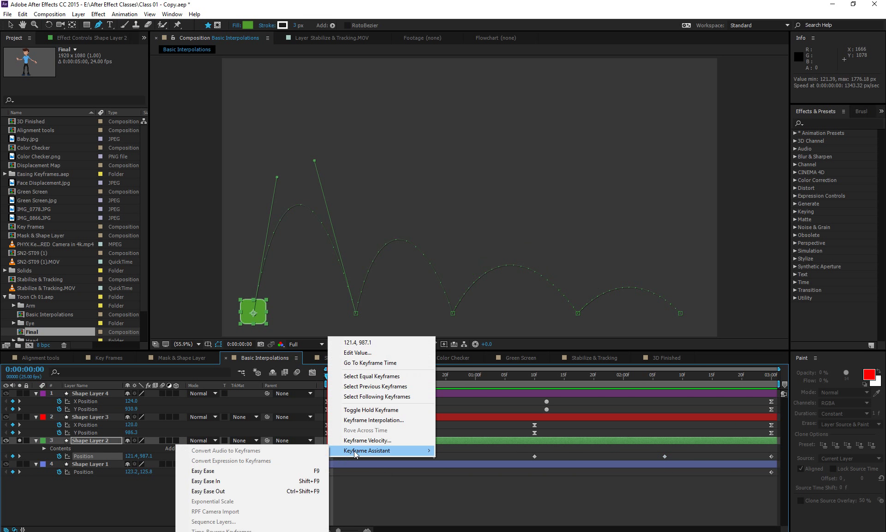
click(364, 440)
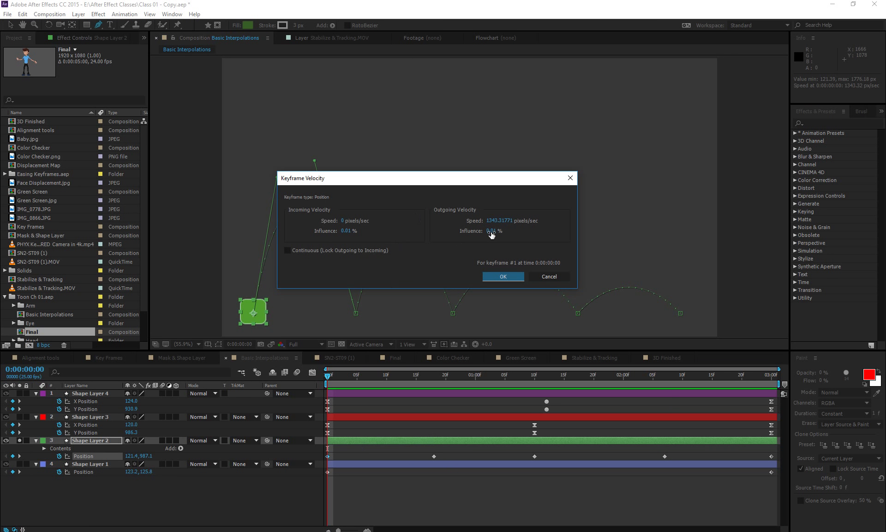
click(491, 231)
text(100)
key(Return)
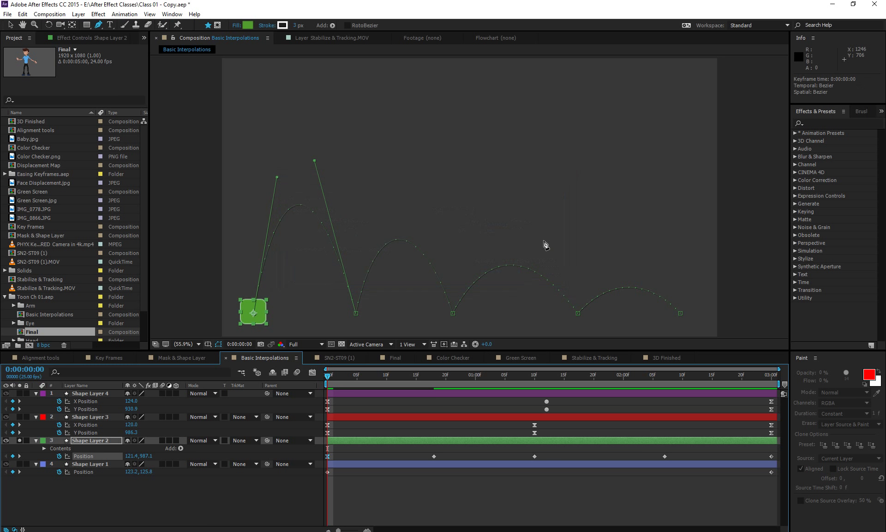
Set the outgoing velocity speed of Shape Layer 2's first Position keyframe to 0 pixels/sec
right_click(327, 455)
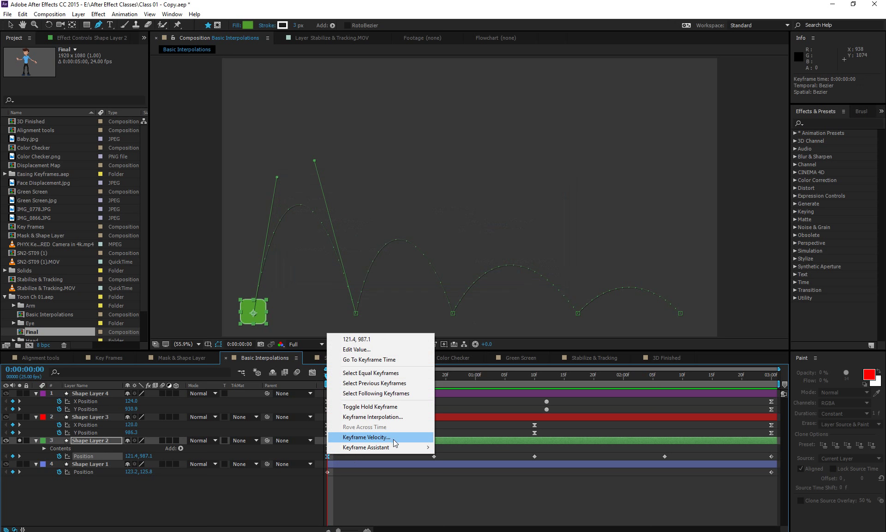
click(394, 438)
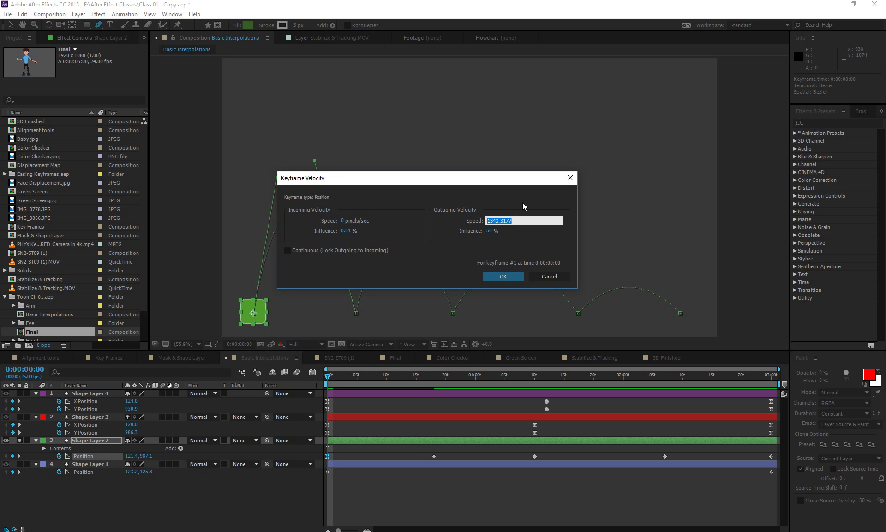
text(0)
key(Return)
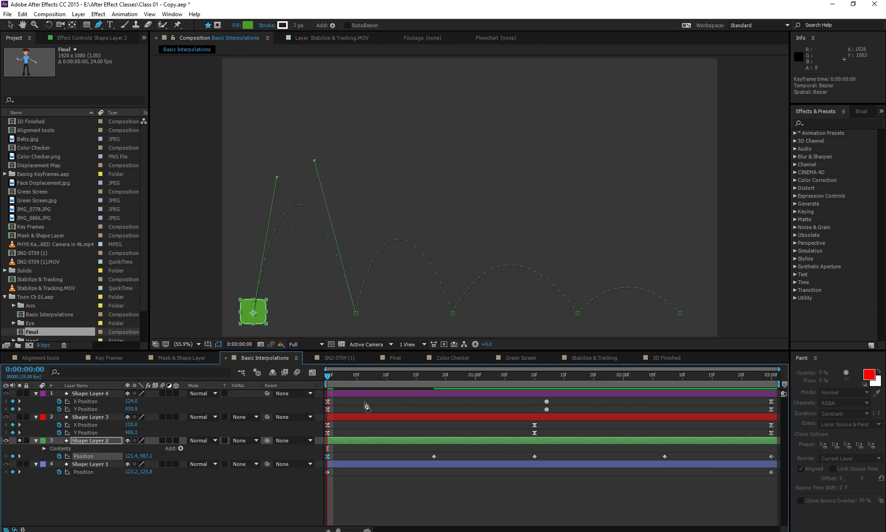
Preview Shape Layer 2's bounce and return the current time to the first frame
key(space)
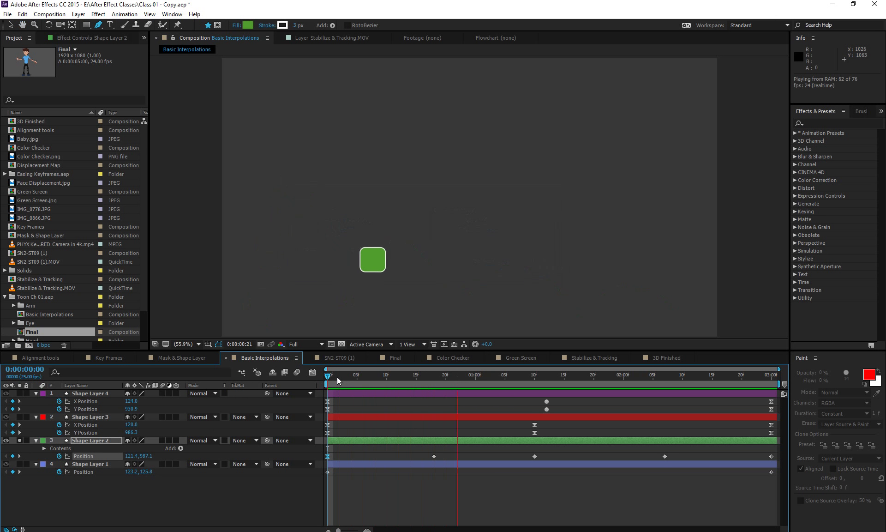
click(332, 379)
drag(331, 379, 416, 379)
key(Page_Up)
key(Page_Up)
key(Page_Up)
key(Page_Up)
key(Page_Up)
key(Page_Up)
key(Page_Up)
key(Page_Up)
key(Page_Up)
key(Page_Up)
key(Page_Up)
key(Page_Up)
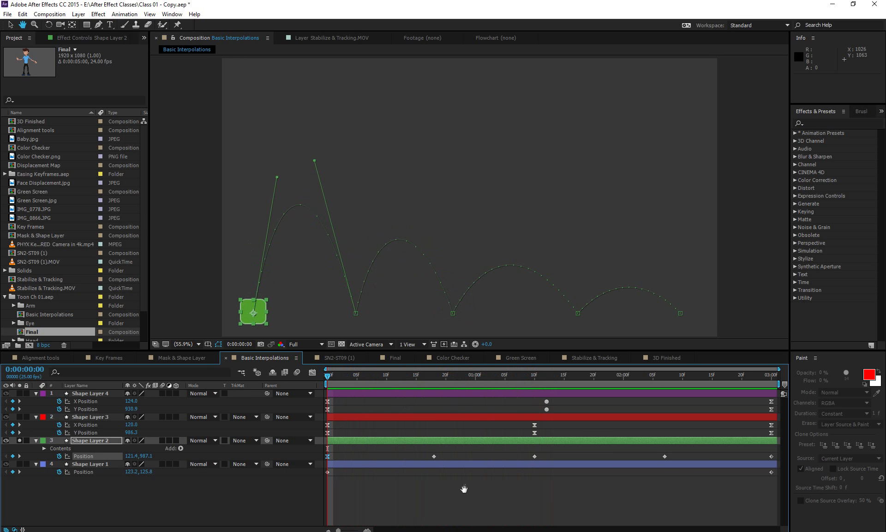
Retime Shape Layer 2's three middle Position keyframes to 0:00:01:06, 0:00:02:03 and 0:00:02:19, and preview the motion
click(434, 456)
drag(433, 456, 731, 470)
key(space)
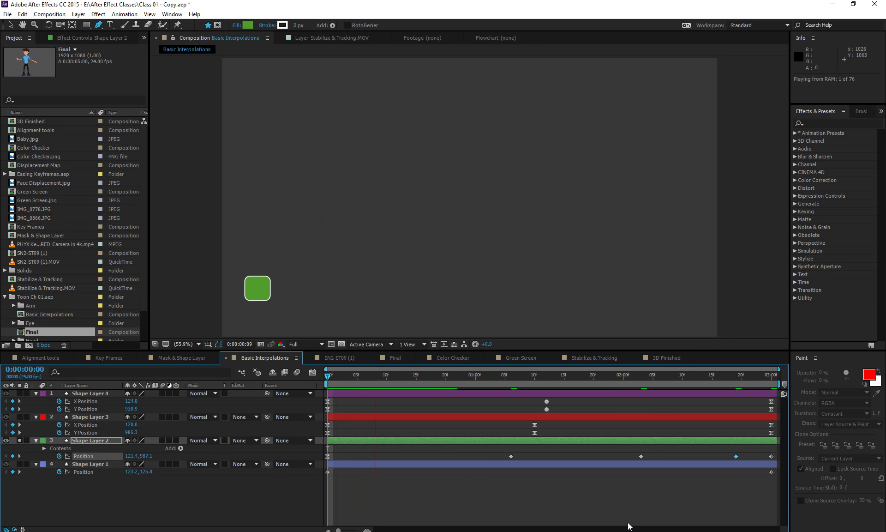
key(g)
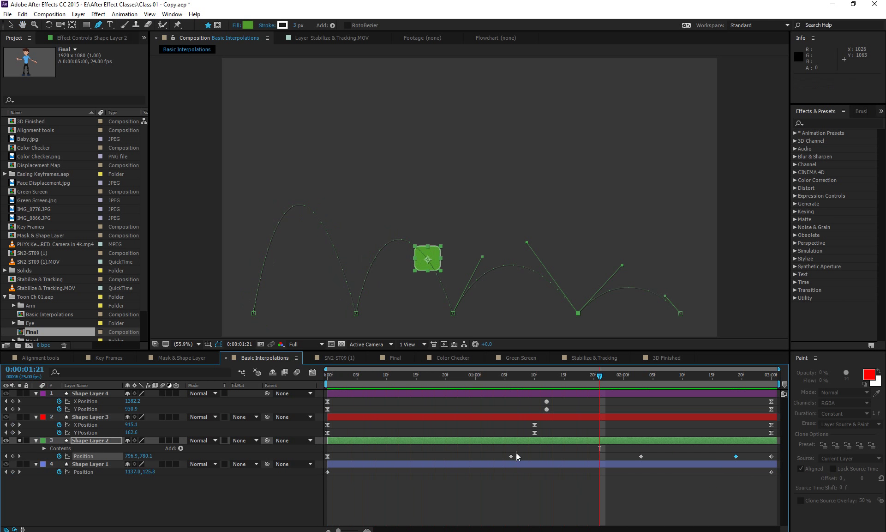
Apply Easy Ease to Shape Layer 2's three middle Position keyframes
right_click(511, 456)
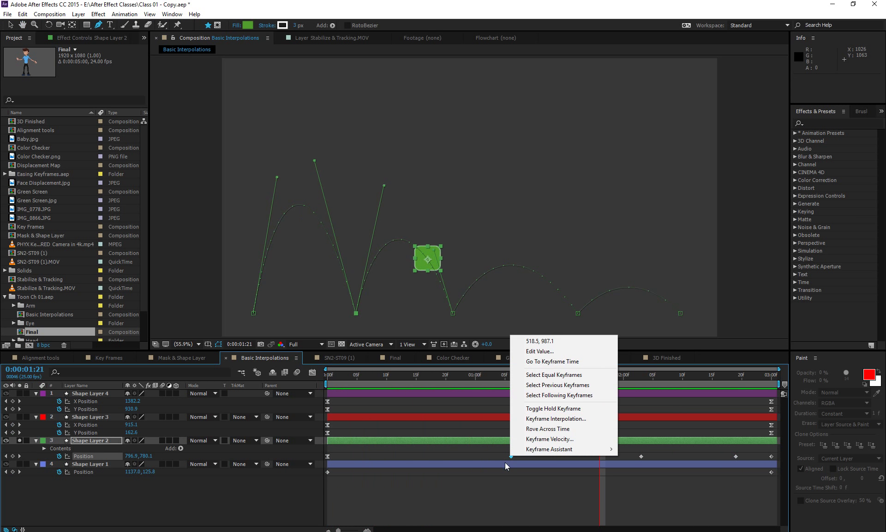
click(515, 486)
click(512, 457)
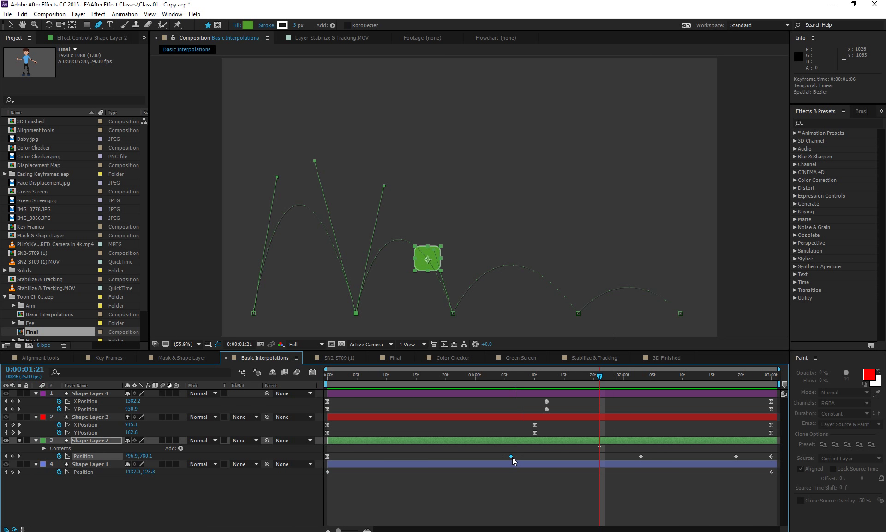
key(F9)
click(638, 456)
click(641, 456)
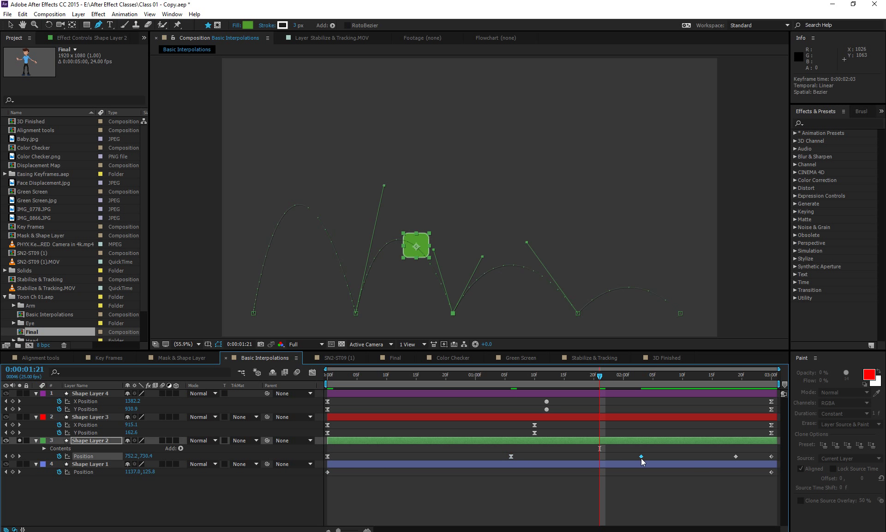
key(F9)
click(736, 457)
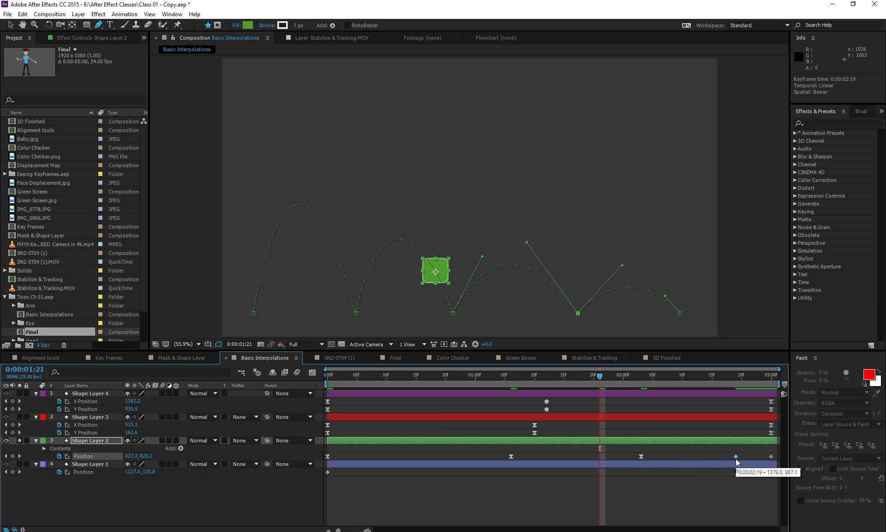
key(F9)
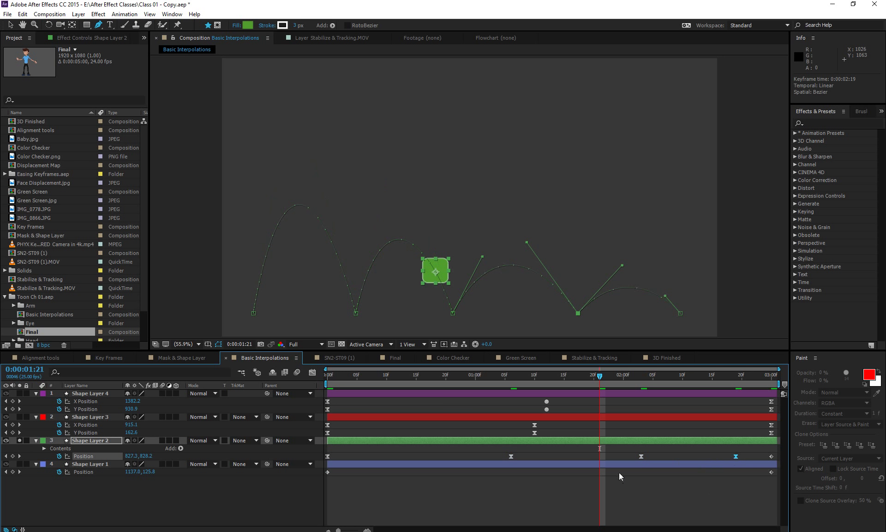
Undo the Easy Ease on Shape Layer 2's three middle Position keyframes
key(ctrl+z)
key(ctrl+z)
key(ctrl+z)
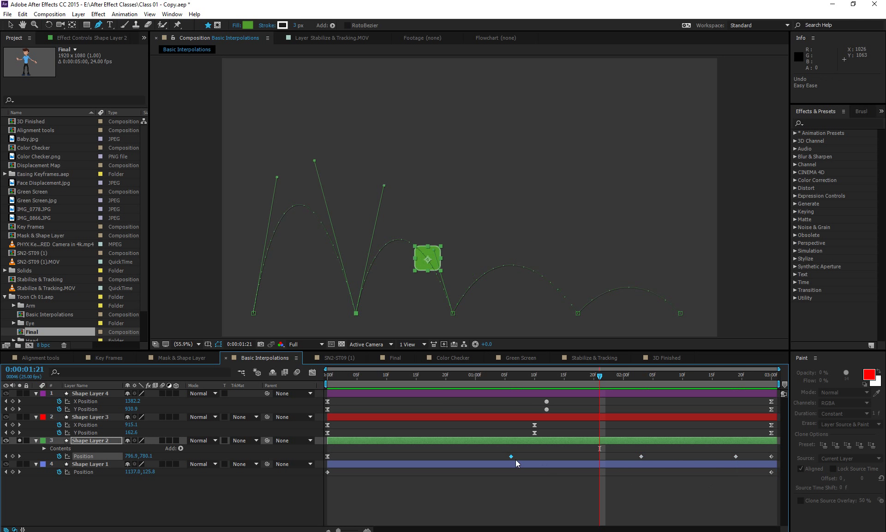
Set the incoming velocity influence of Shape Layer 2's Position keyframe at 0:00:01:06 to 50%
right_click(512, 456)
click(569, 443)
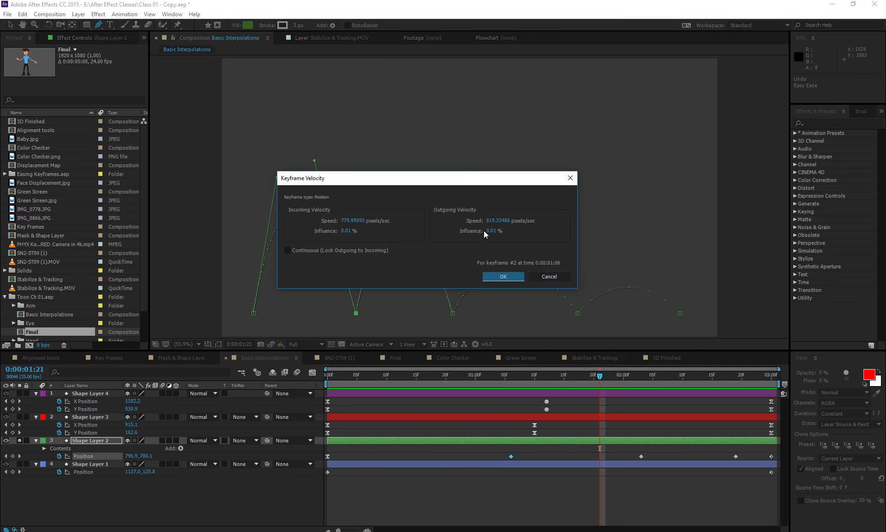
click(347, 231)
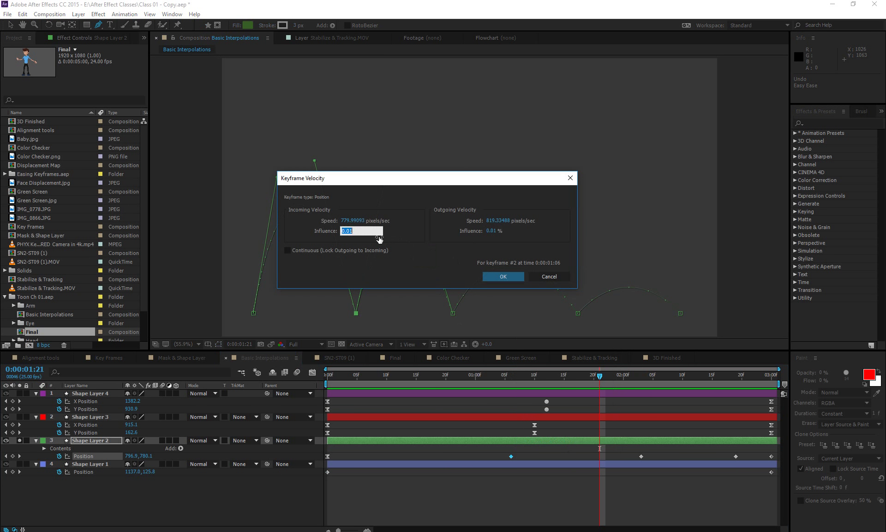
text(50)
click(490, 231)
key(Return)
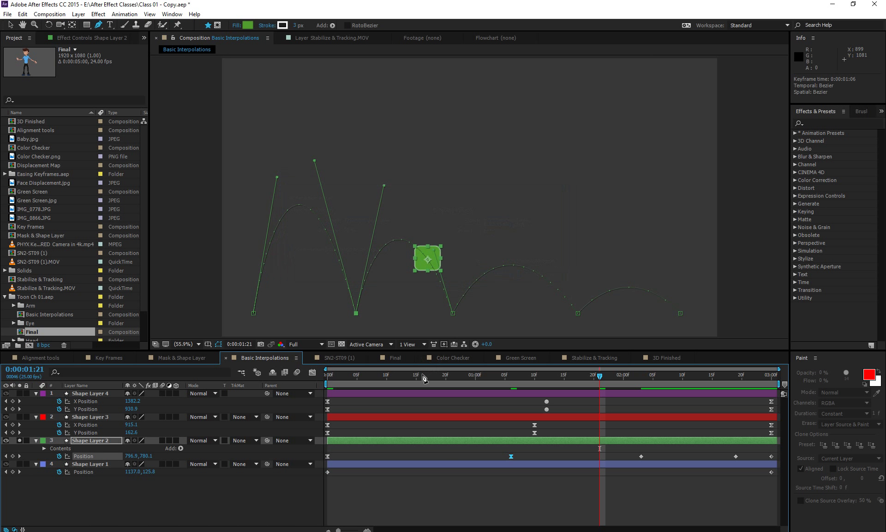
Preview Shape Layer 2's retimed bounce from the first frame
key(Home)
key(space)
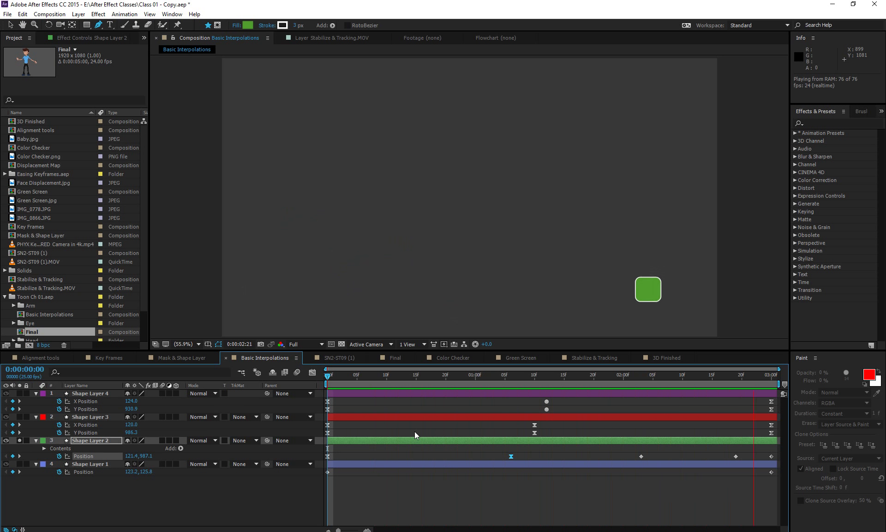
key(space)
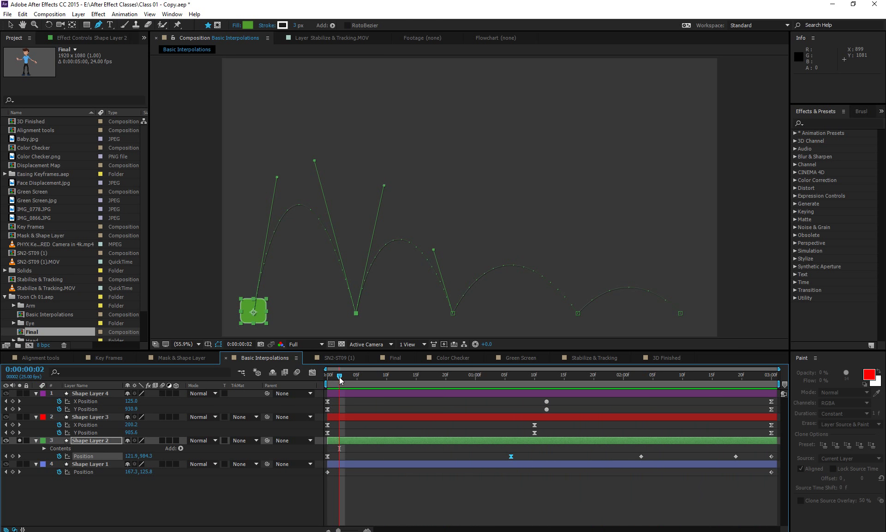
drag(340, 380, 291, 377)
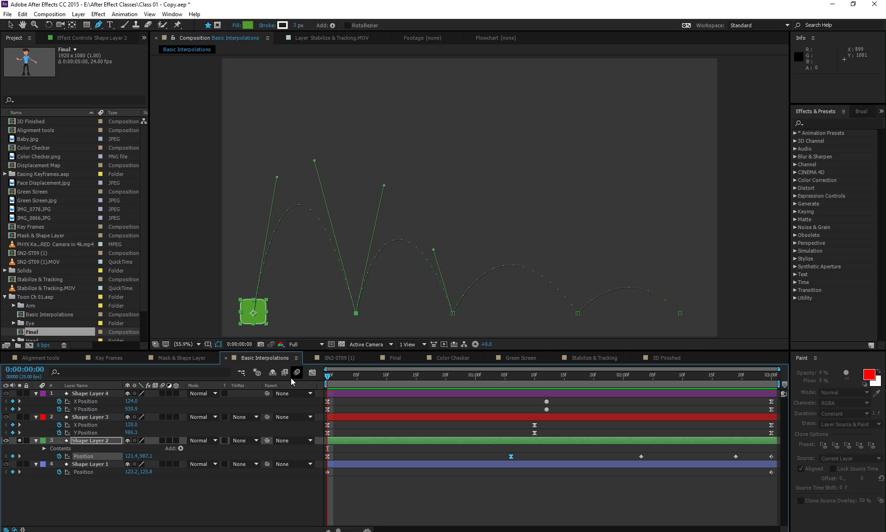
key(space)
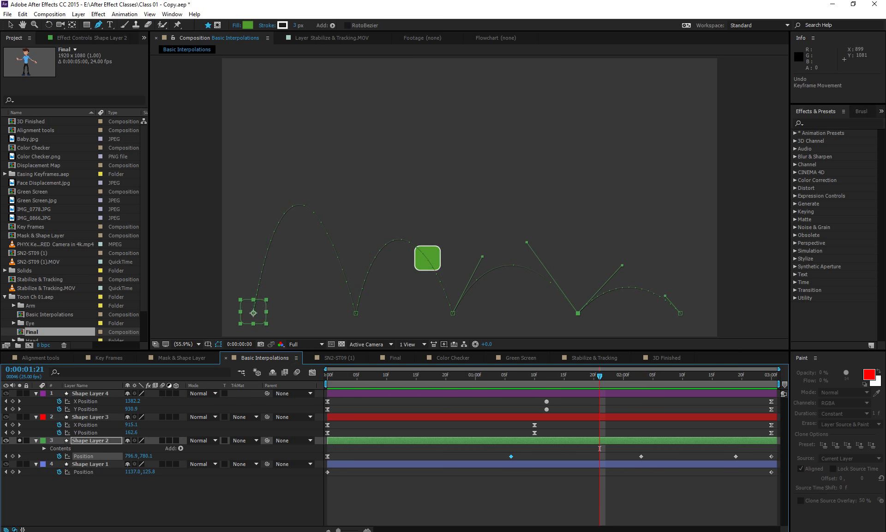
Undo Shape Layer 2's bounce edits back to a straight motion path with only its start and end Position keyframes
key(ctrl+z)
key(ctrl+z)
key(ctrl+z)
key(ctrl+z)
key(ctrl+z)
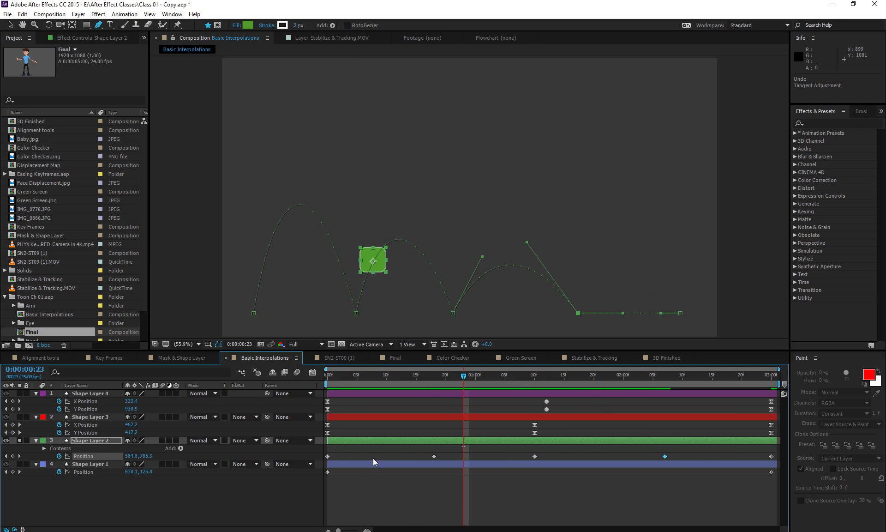
key(ctrl+z)
key(ctrl+z)
key(ctrl+z)
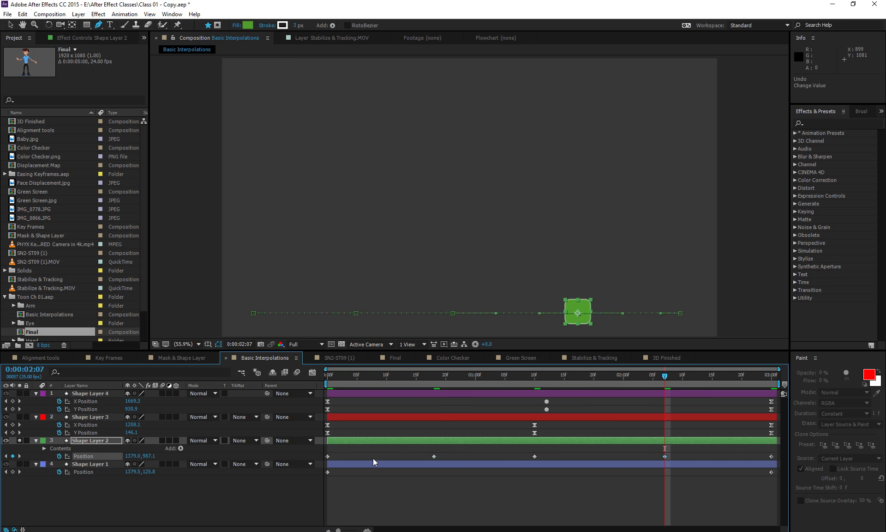
key(ctrl+z)
key(ctrl+z)
key(ctrl+z)
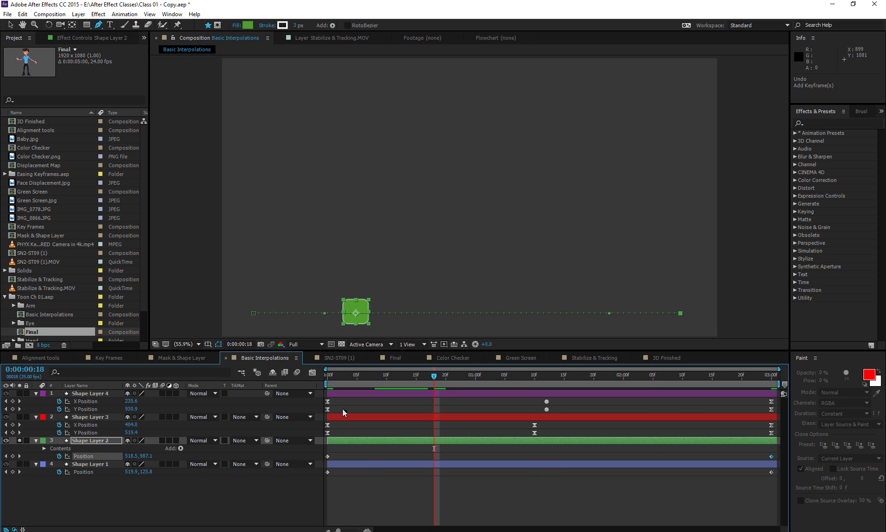
Show Shape Layer 2's Position in the Graph Editor and separate it into X and Y dimensions
click(313, 372)
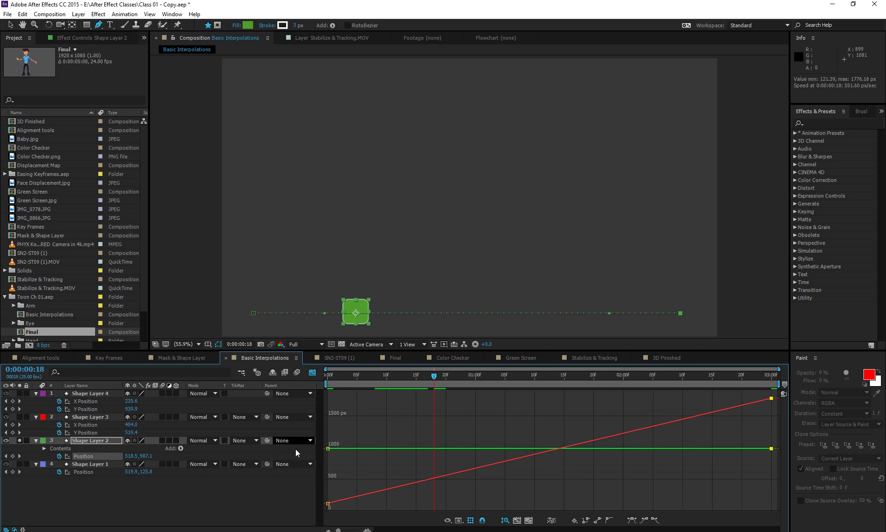
click(100, 441)
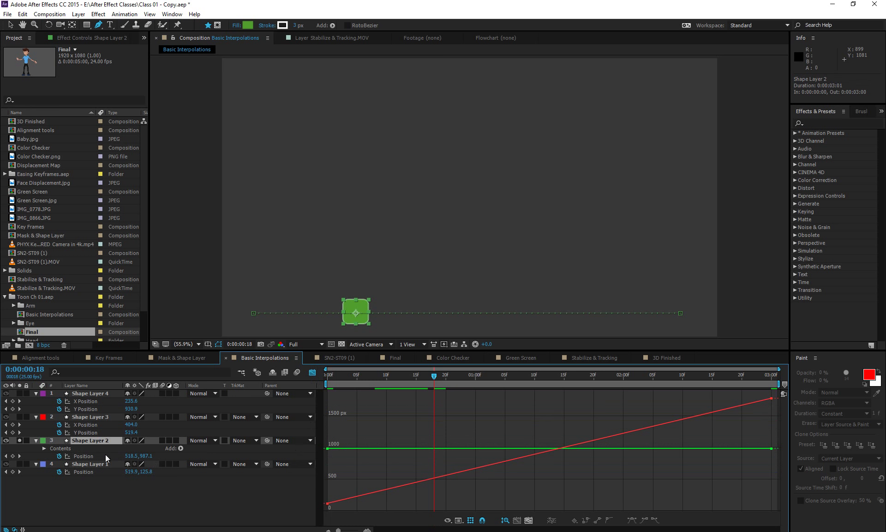
click(552, 520)
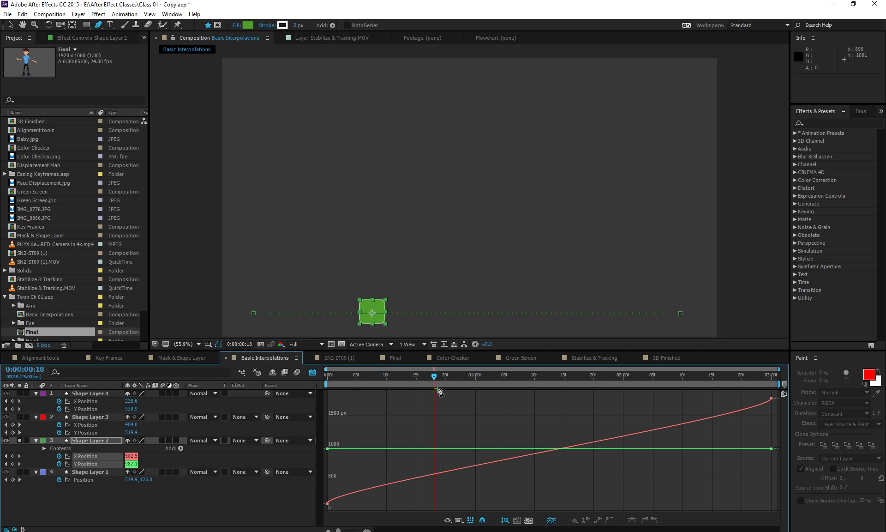
Add X Position and Y Position keyframes to Shape Layer 2 at 0:00:01:03
key(Page_Down)
key(Page_Down)
key(Page_Down)
key(Page_Down)
key(Page_Down)
key(Page_Down)
key(Page_Down)
key(Page_Down)
key(Page_Down)
key(Page_Down)
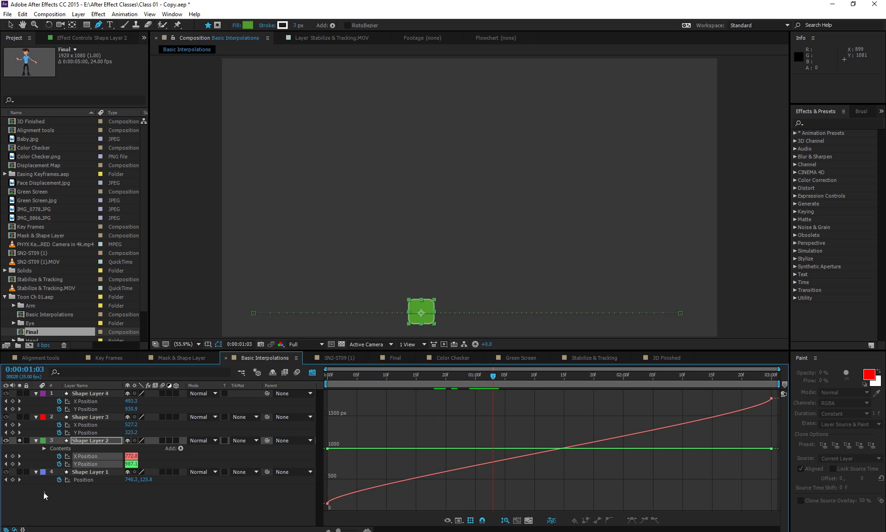
click(12, 456)
click(12, 463)
Add X Position and Y Position keyframes to Shape Layer 2 at 0:00:01:21 and 0:00:02:13
click(601, 377)
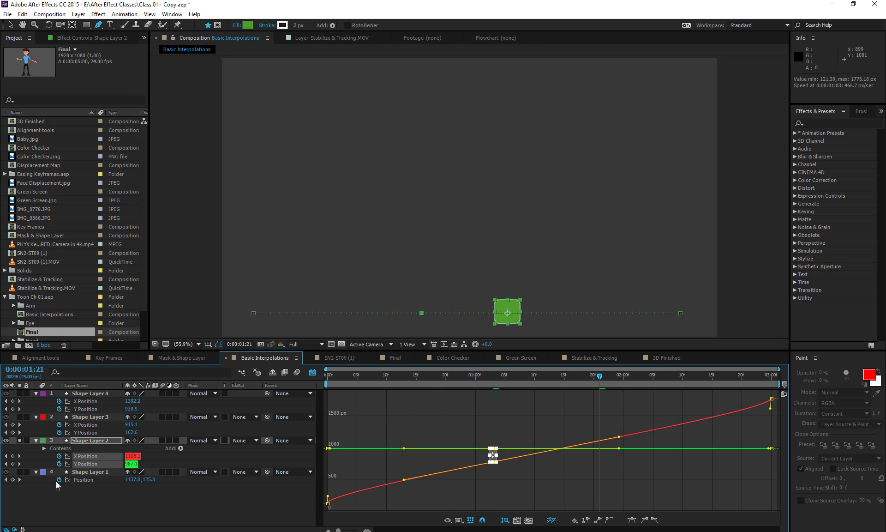
click(12, 455)
click(12, 463)
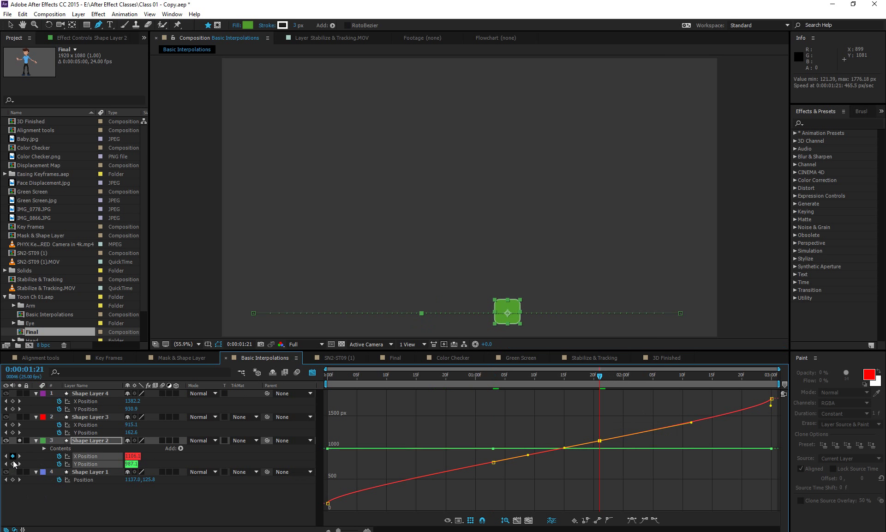
click(702, 375)
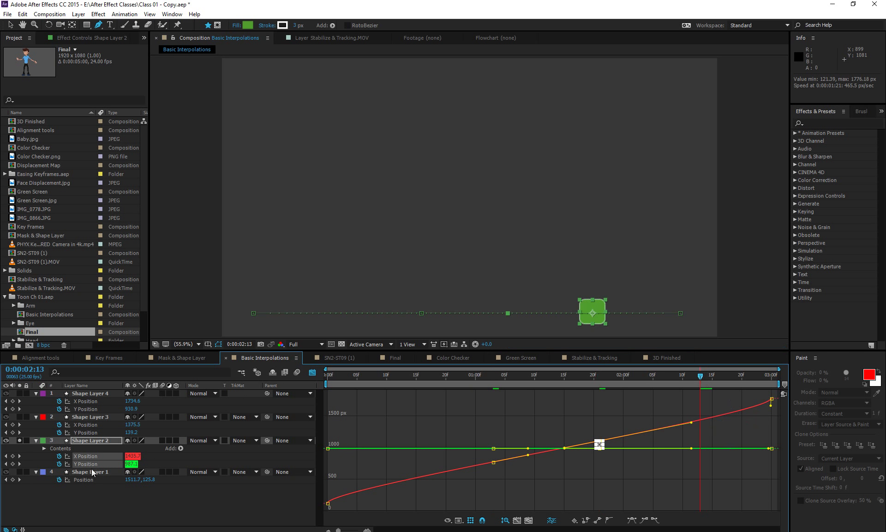
click(12, 456)
click(13, 464)
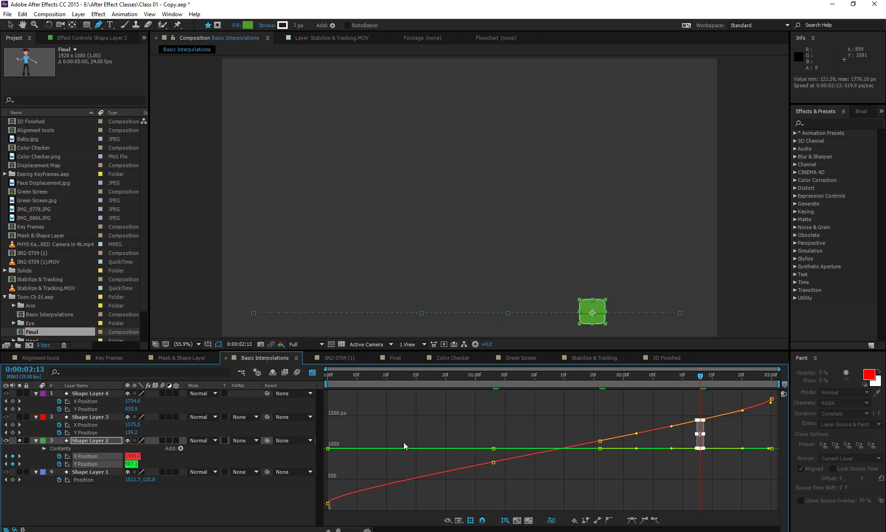
Undo the keyframe removal and activate the Selection tool with the current time at 0:00:00:19
click(440, 375)
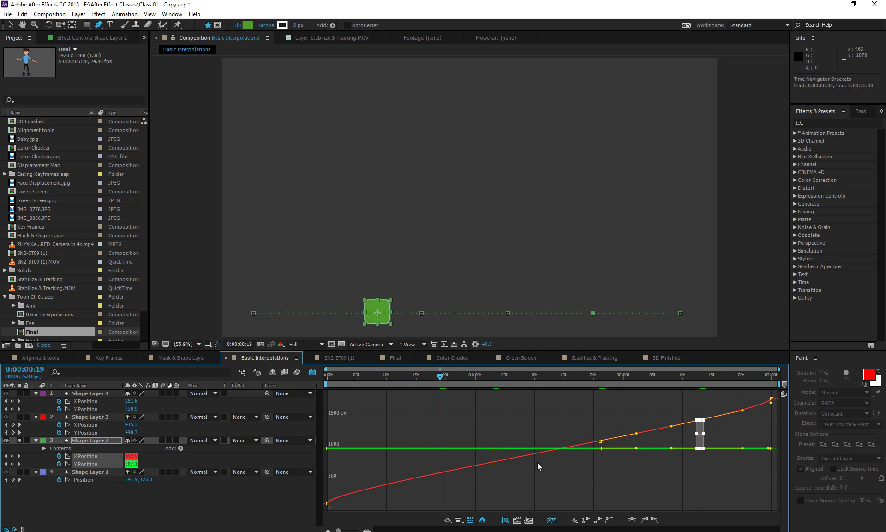
key(ctrl+z)
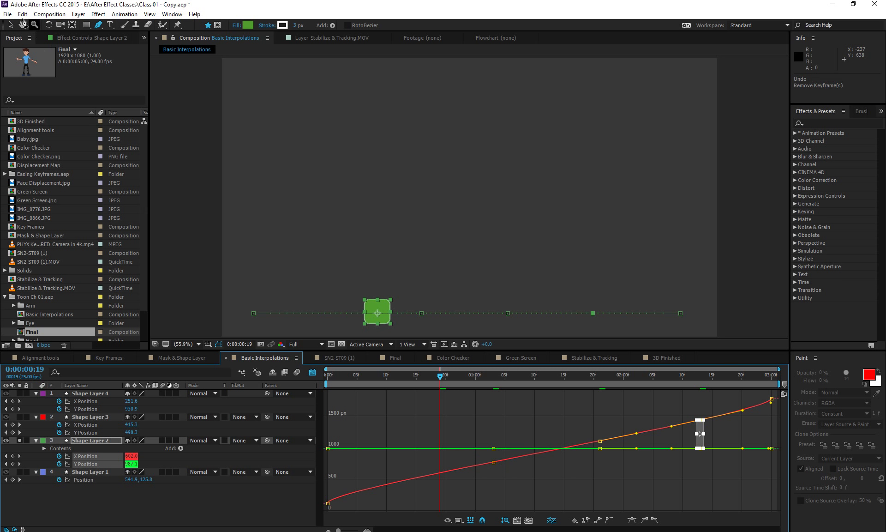
click(9, 14)
mouse_move(11, 9)
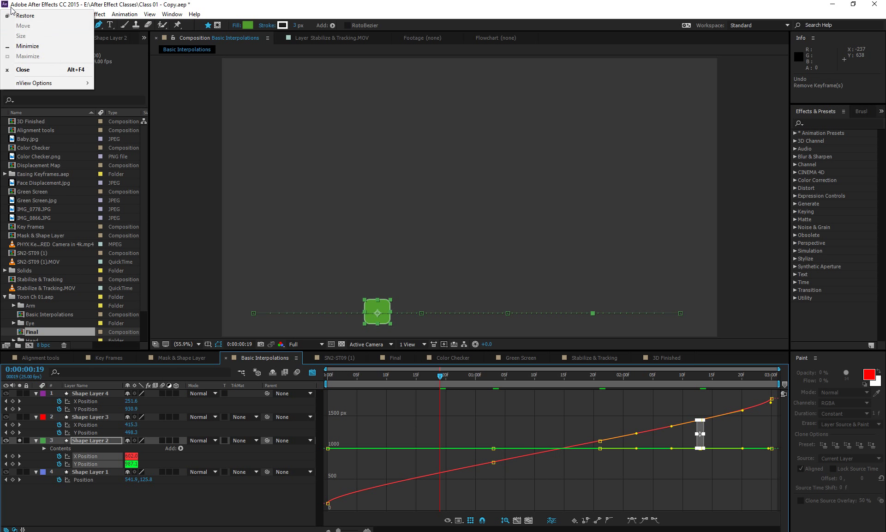
key(Escape)
click(10, 25)
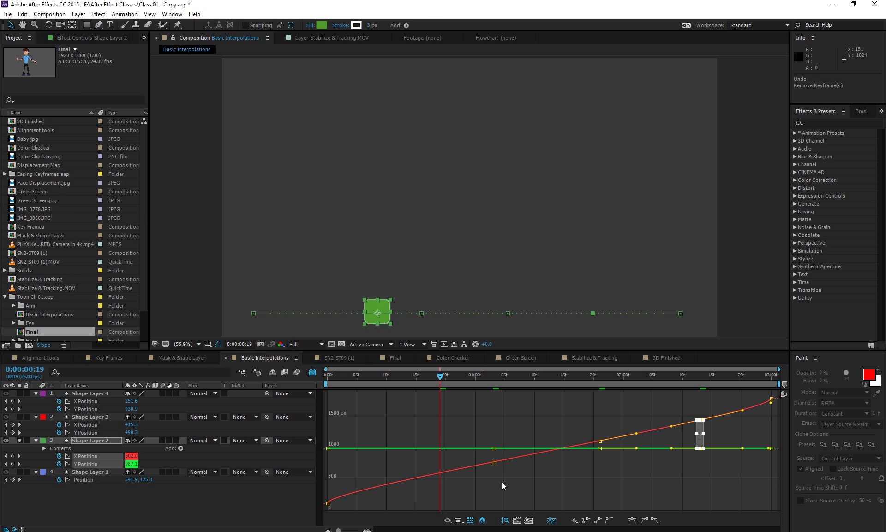
Add X Position and Y Position keyframes to Shape Layer 2 at 0:00:00:12 and lower the Y value to about 645 px
click(494, 448)
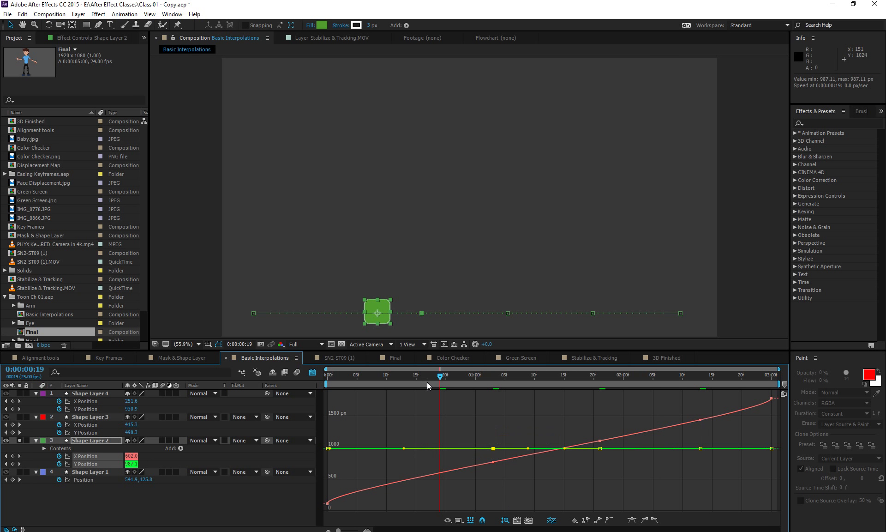
drag(427, 381, 400, 392)
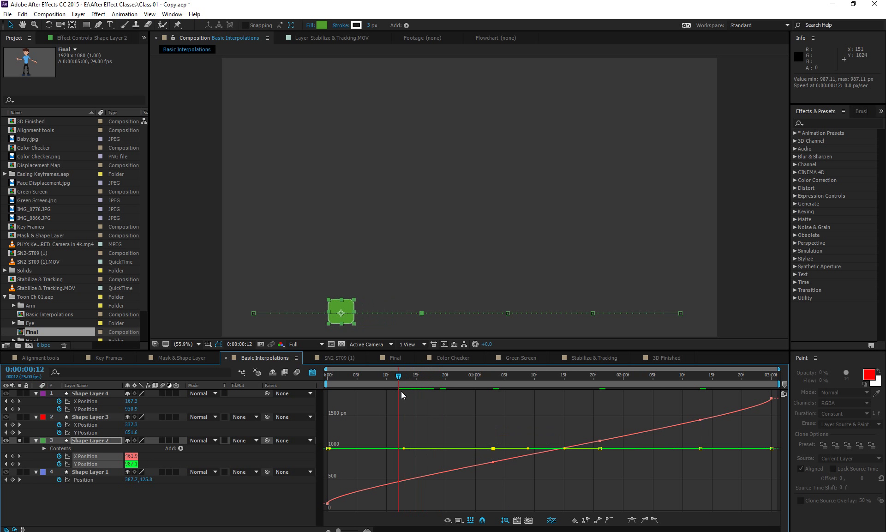
click(12, 456)
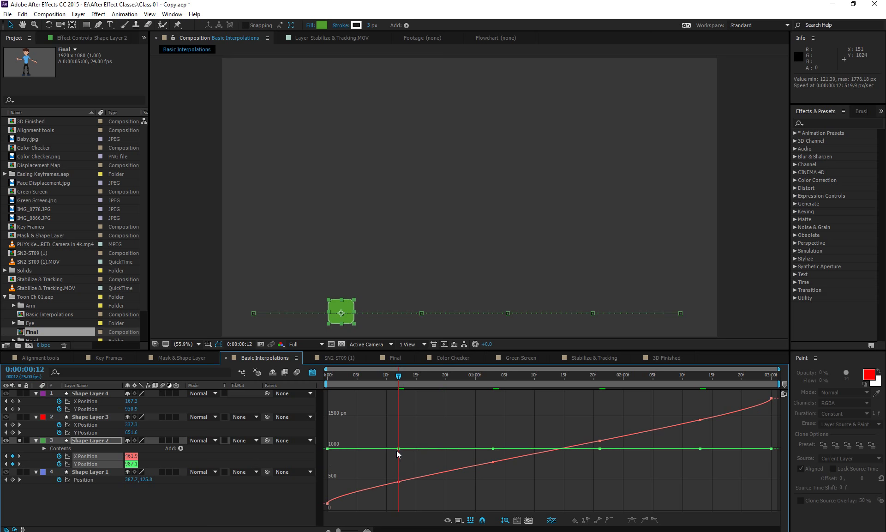
drag(398, 448, 399, 470)
Add X Position and Y Position keyframes at 0:00:01:12 and lower the Y value to about 773 px for the second hop
click(548, 375)
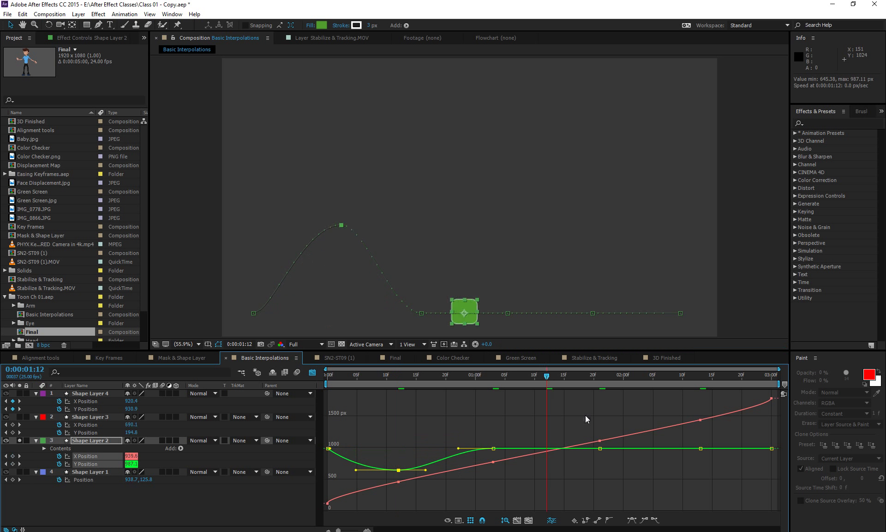
click(12, 463)
click(12, 455)
click(556, 483)
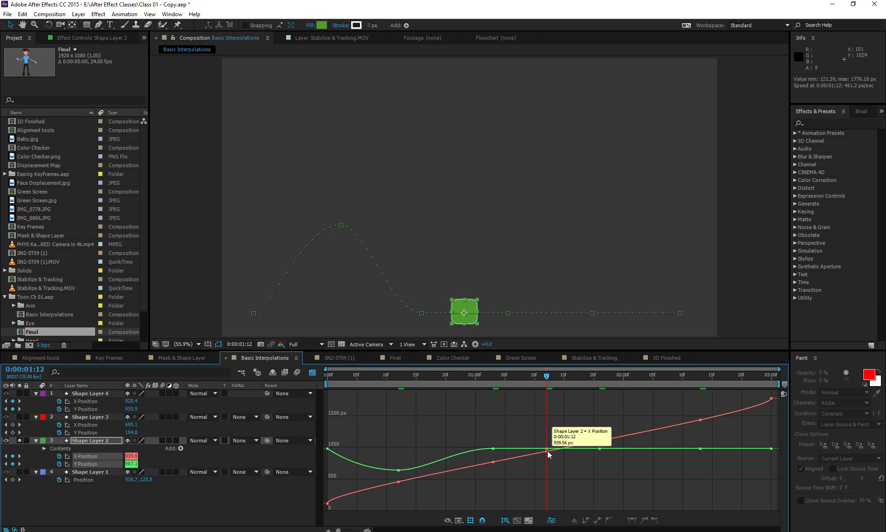
drag(547, 450, 547, 462)
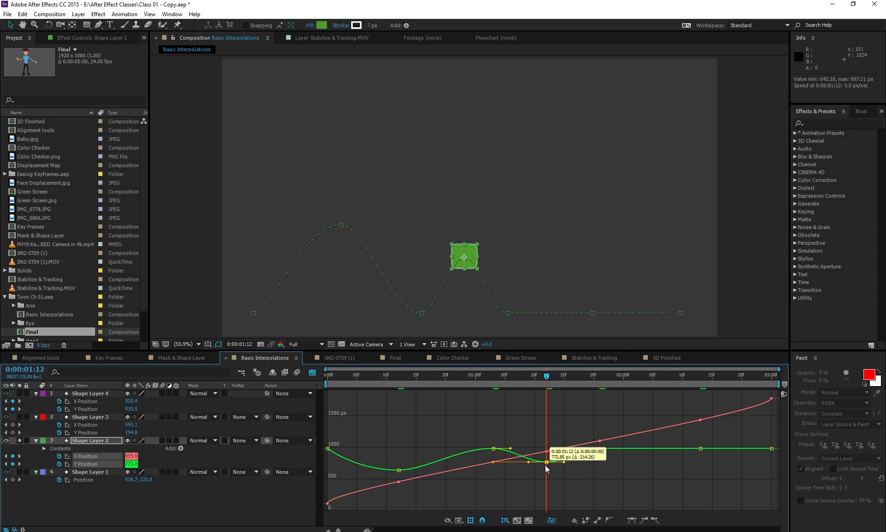
Add X Position and Y Position keyframes at 0:00:02:05 and reduce the Y value to form a third, smaller hop
click(655, 376)
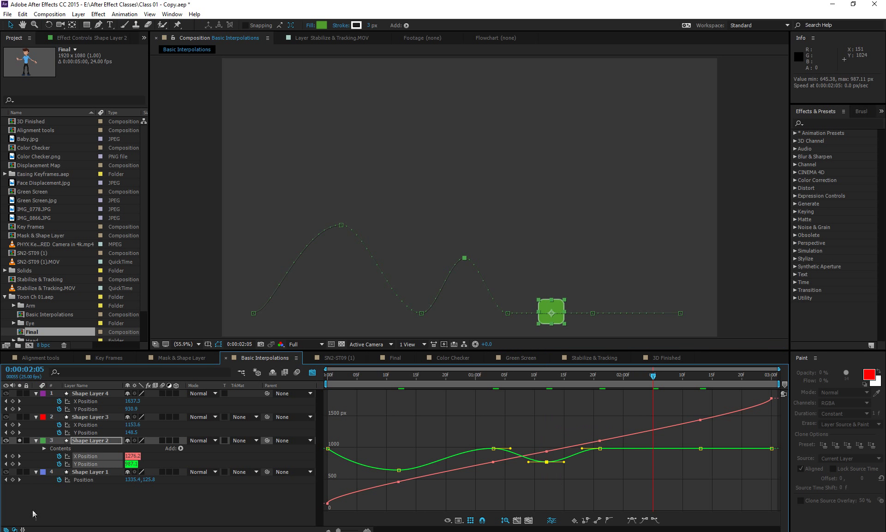
click(12, 464)
click(13, 456)
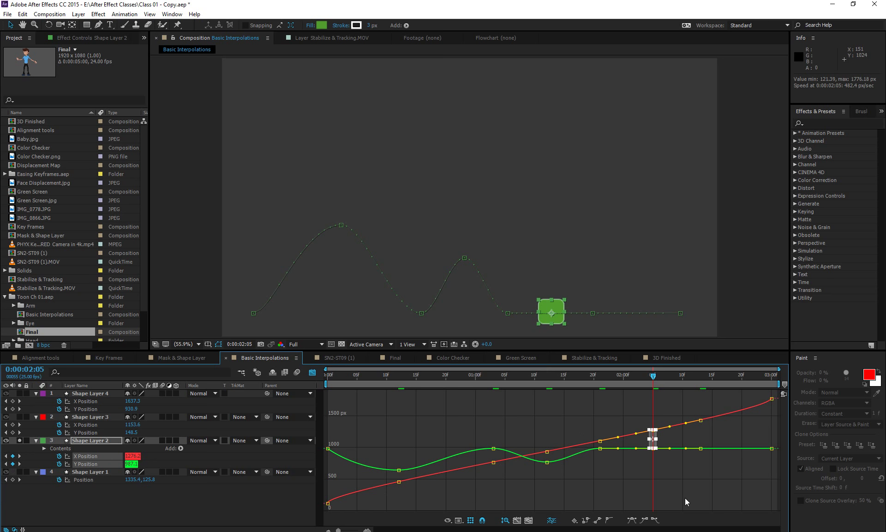
drag(652, 448, 654, 461)
Add X Position and Y Position keyframes at 0:00:02:19 and reduce the Y value to about 930 px for the last hop
click(737, 378)
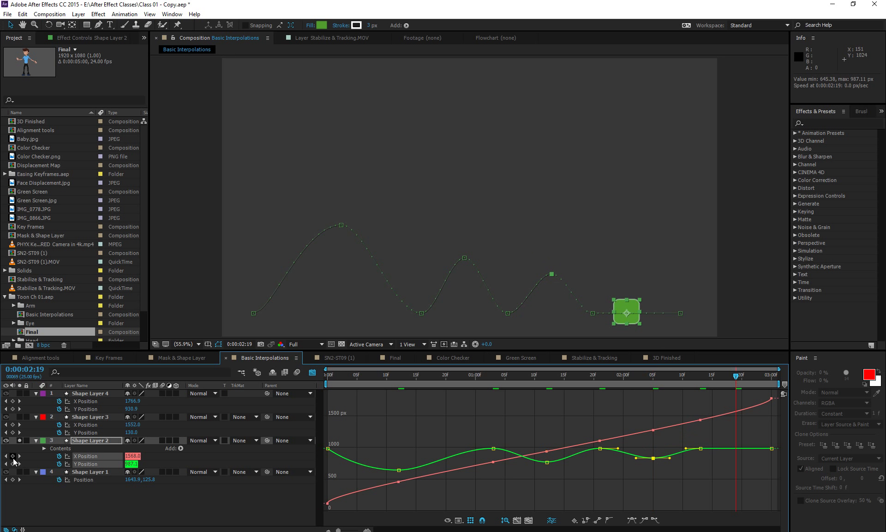
click(12, 455)
click(13, 463)
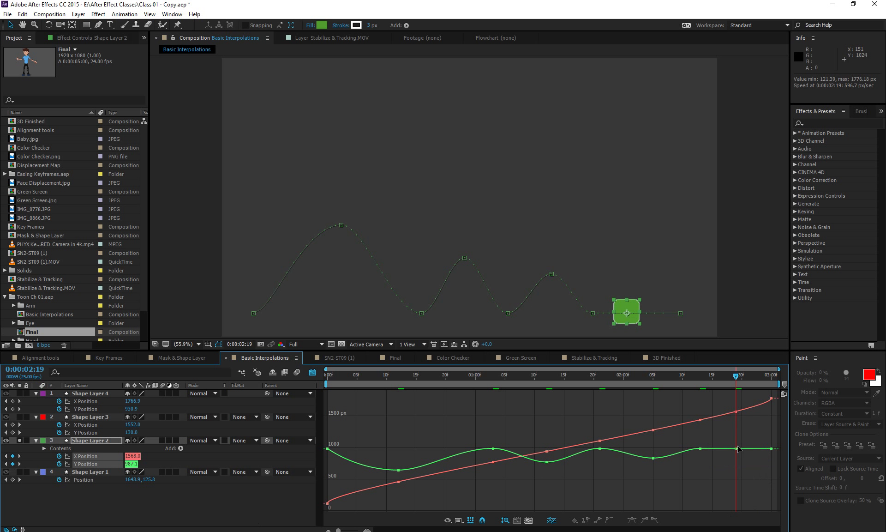
drag(738, 452, 740, 456)
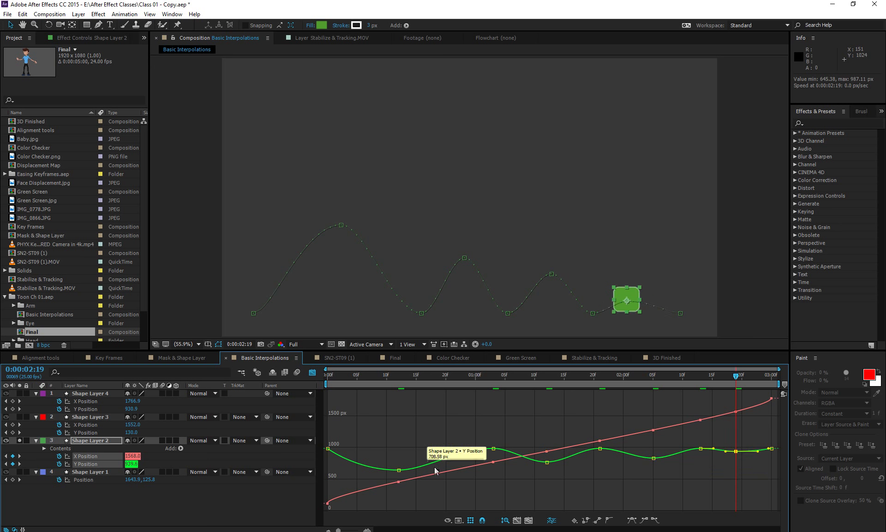
Angle the Y Position curve handles at the ground keyframes 0:00:01:03, 0:00:01:21, 0:00:02:13 and 0:00:03:00 to give the bounces sharp contacts
click(494, 448)
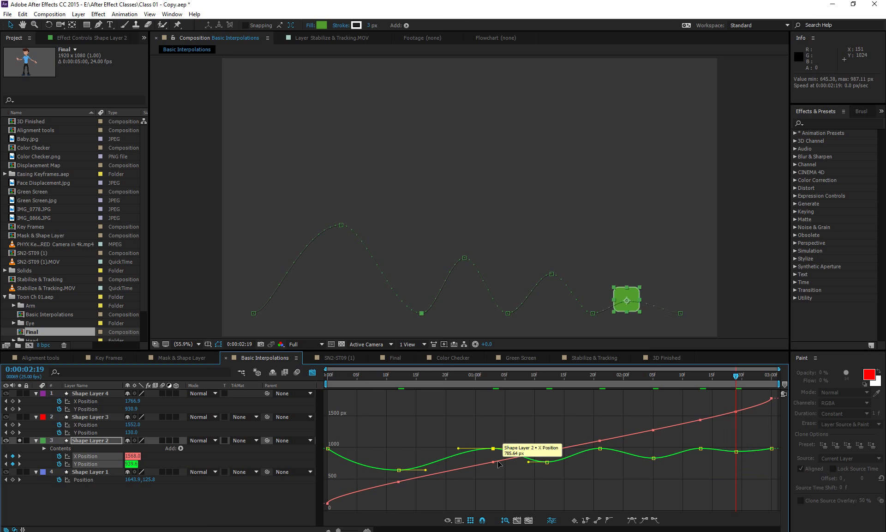
drag(510, 448, 507, 455)
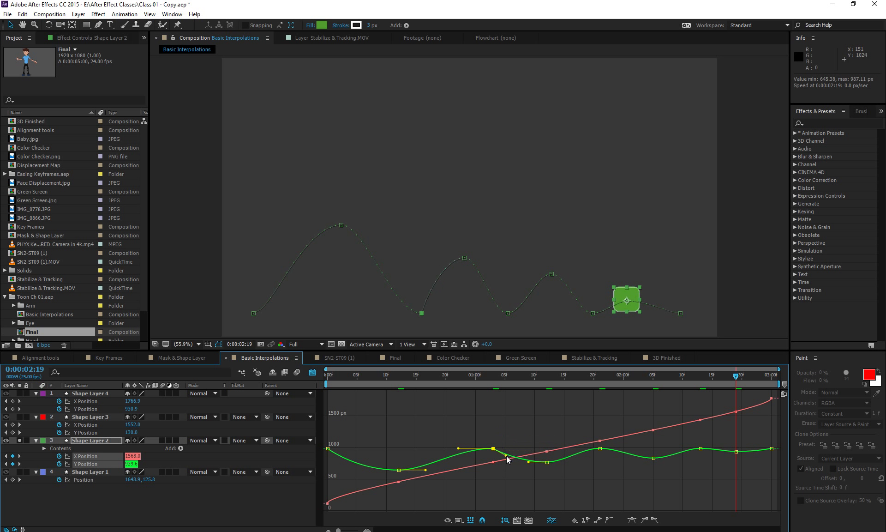
click(599, 448)
drag(582, 448, 617, 454)
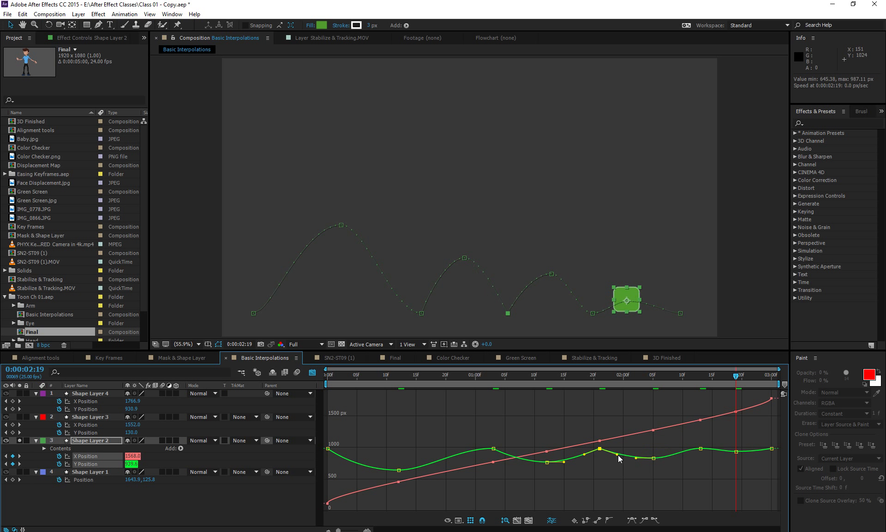
click(702, 449)
drag(687, 452, 714, 452)
click(771, 448)
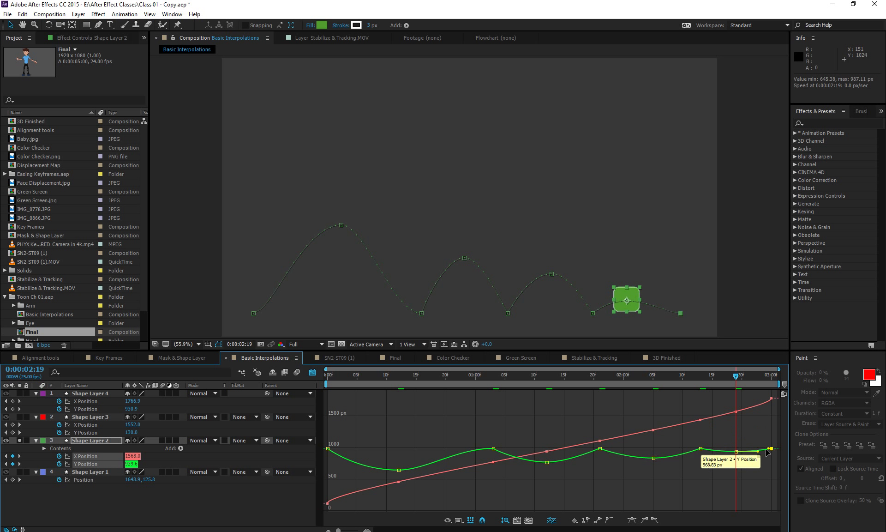
drag(760, 453, 764, 455)
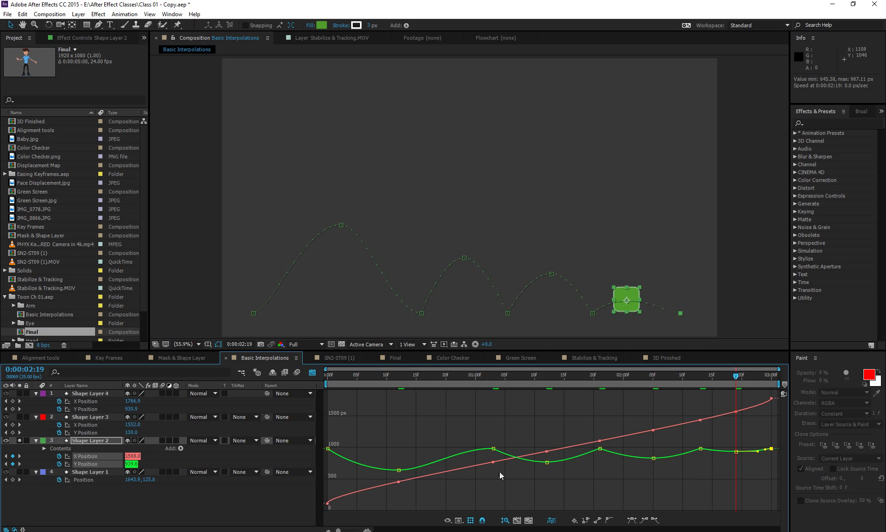
Steepen the Y Position curve's incoming handle at 0:00:01:03 and its outgoing handle at 0:00:00:00 to round out the first hop
click(494, 448)
drag(459, 448, 460, 461)
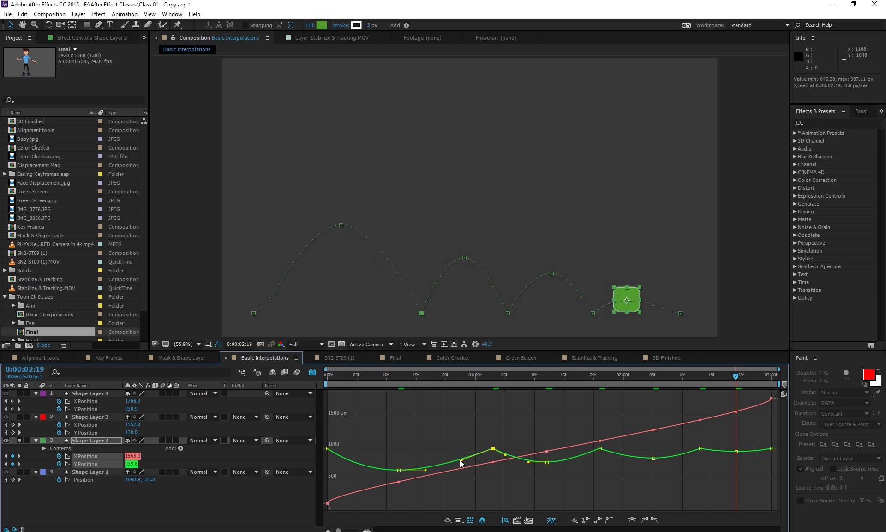
click(328, 450)
drag(332, 451, 350, 464)
drag(344, 464, 329, 457)
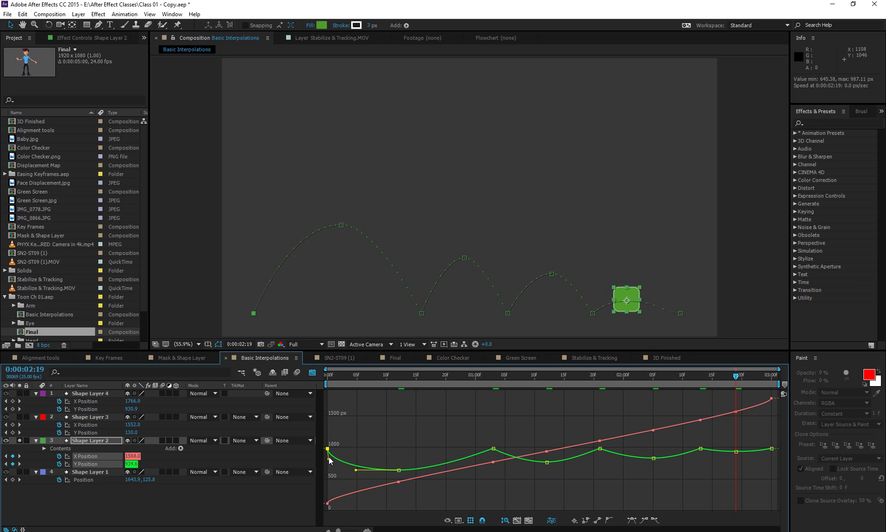
Preview the bounce animation and inspect the square at the first hop's peak, 0:00:00:12
key(space)
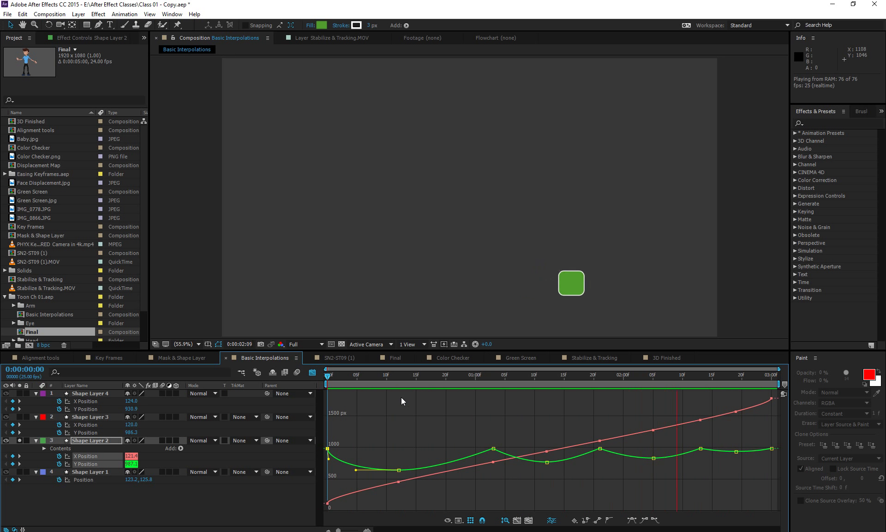
key(space)
drag(378, 372, 399, 373)
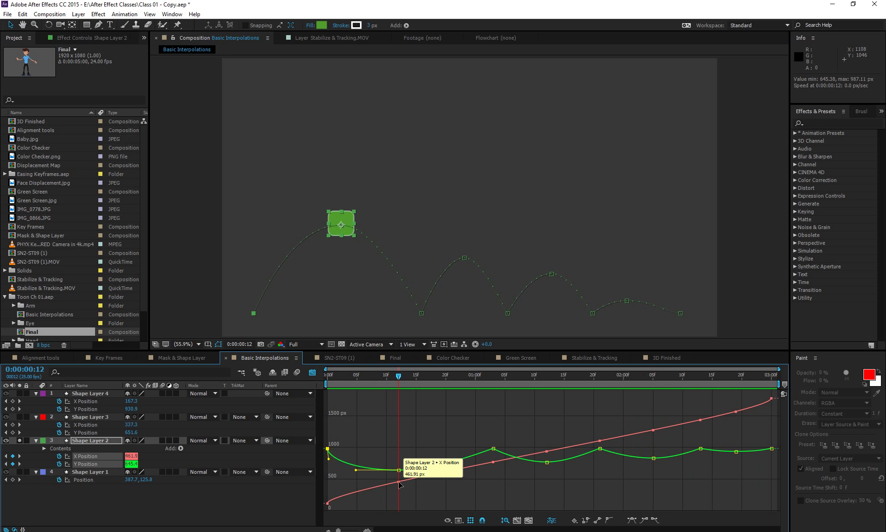
Refine the first hop's takeoff by adjusting the outgoing handles of the first X Position and Y Position keyframes
click(327, 503)
drag(336, 497, 335, 503)
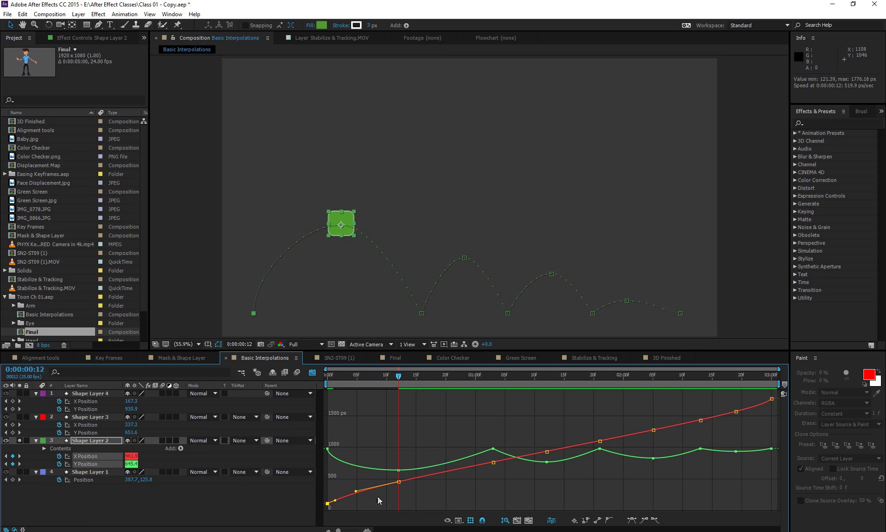
click(330, 449)
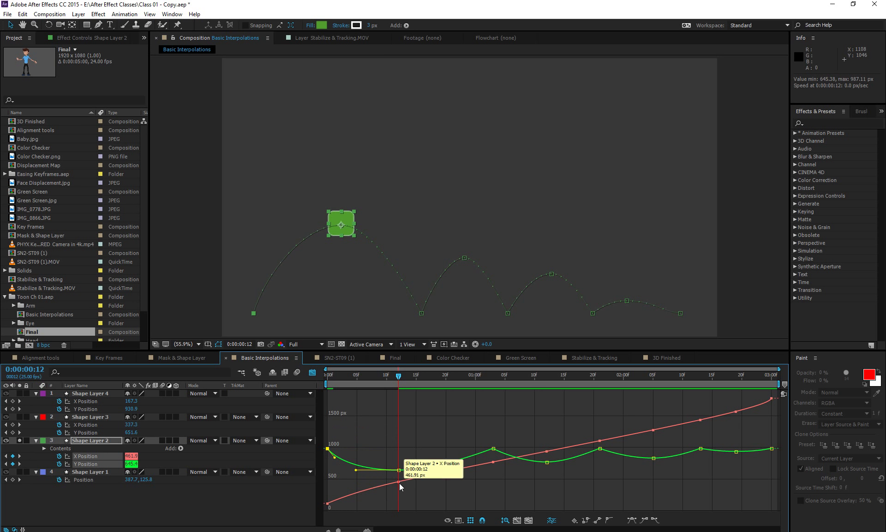
drag(399, 482, 405, 488)
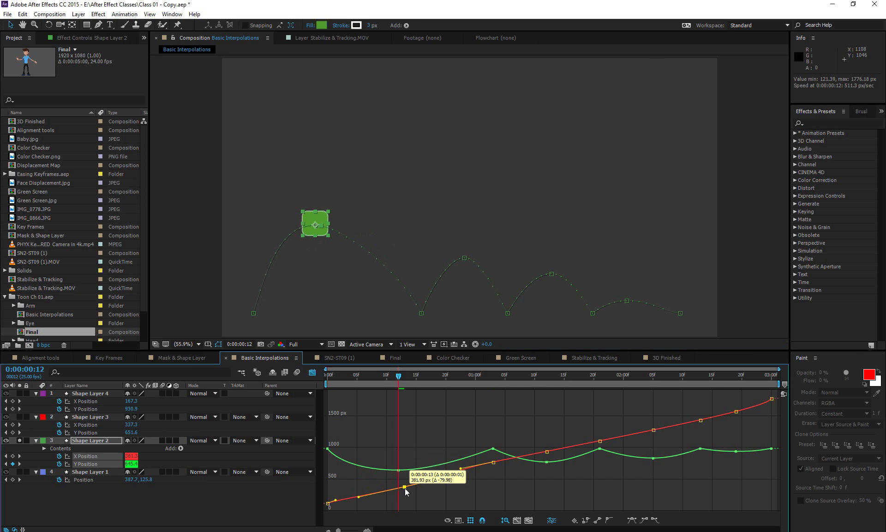
key(ctrl+z)
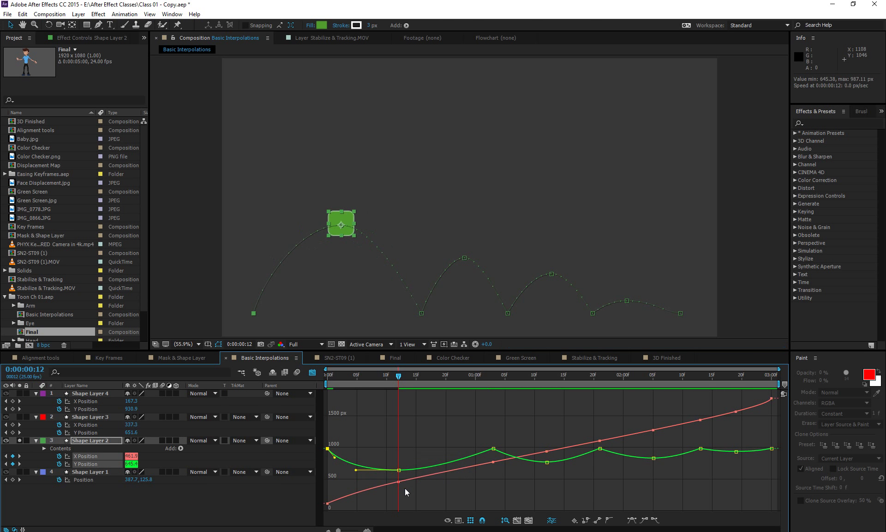
click(342, 500)
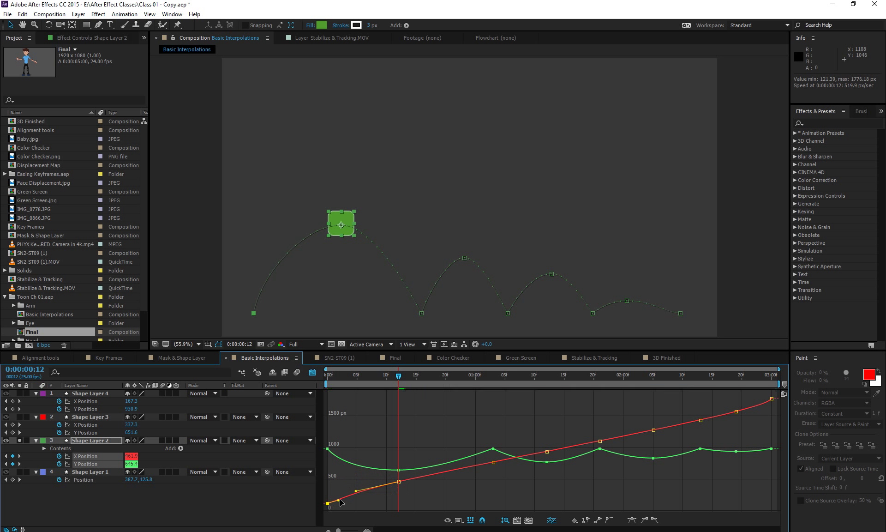
drag(334, 499, 338, 500)
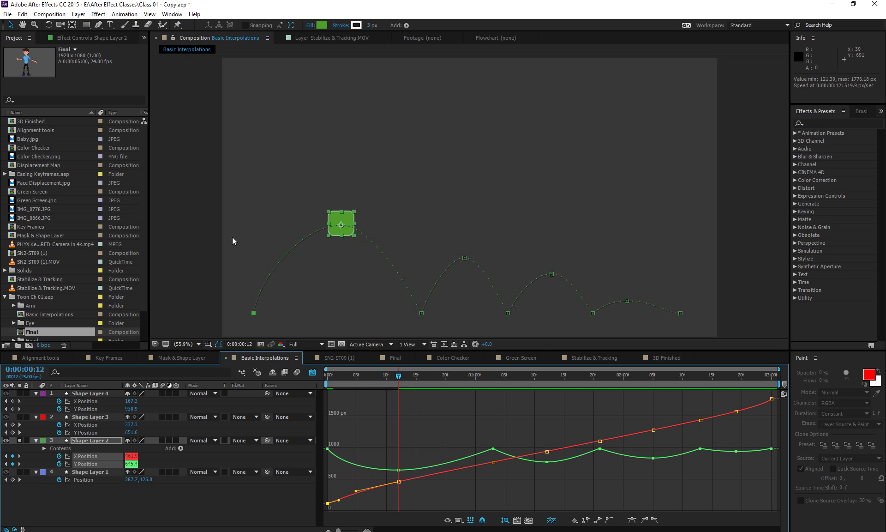
mouse_move(417, 477)
mouse_down()
mouse_move(427, 483)
mouse_move(425, 476)
mouse_up()
Try converting all of Shape Layer 2's X Position keyframes to linear interpolation, and undo the conversion
click(186, 488)
click(91, 464)
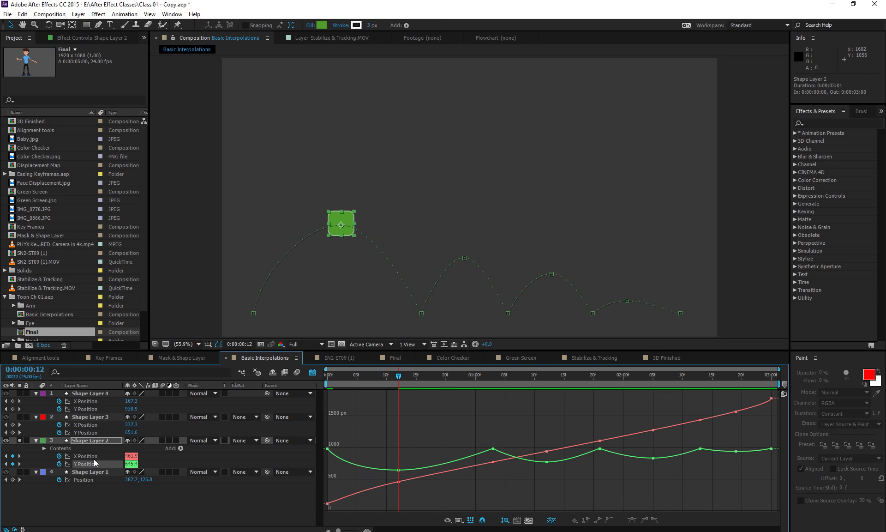
click(94, 459)
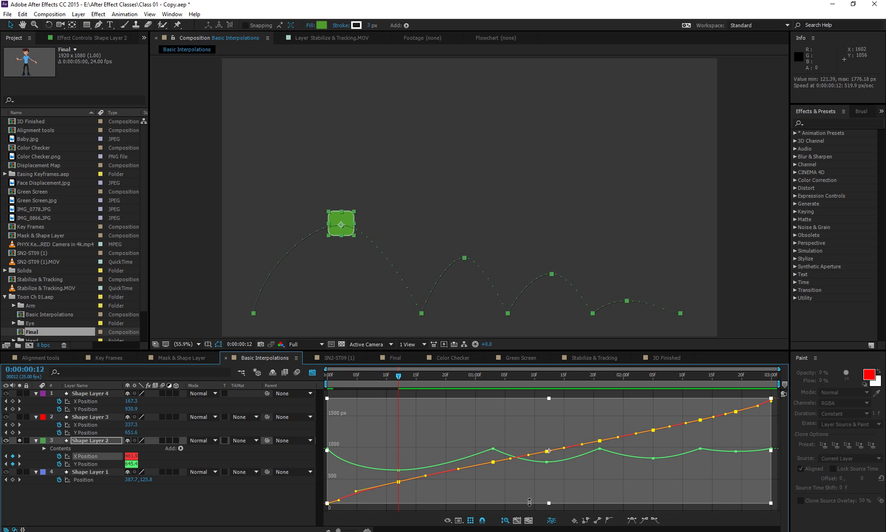
click(600, 520)
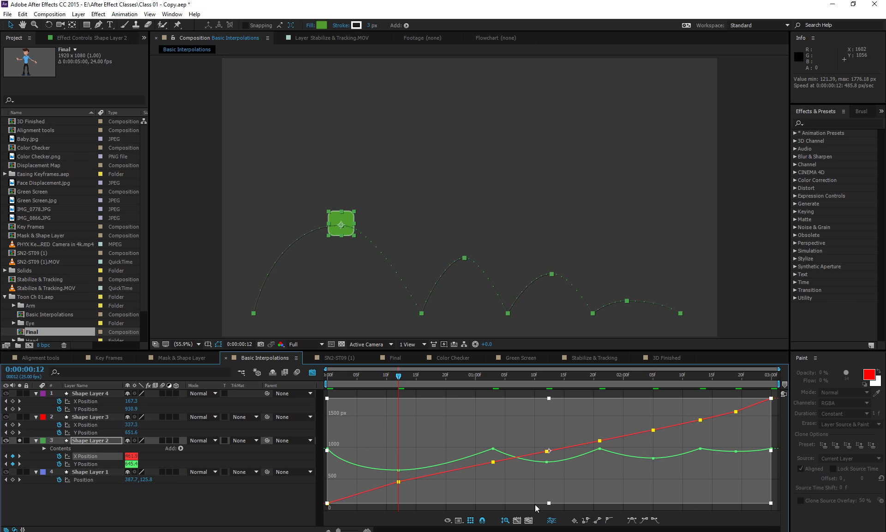
key(ctrl+z)
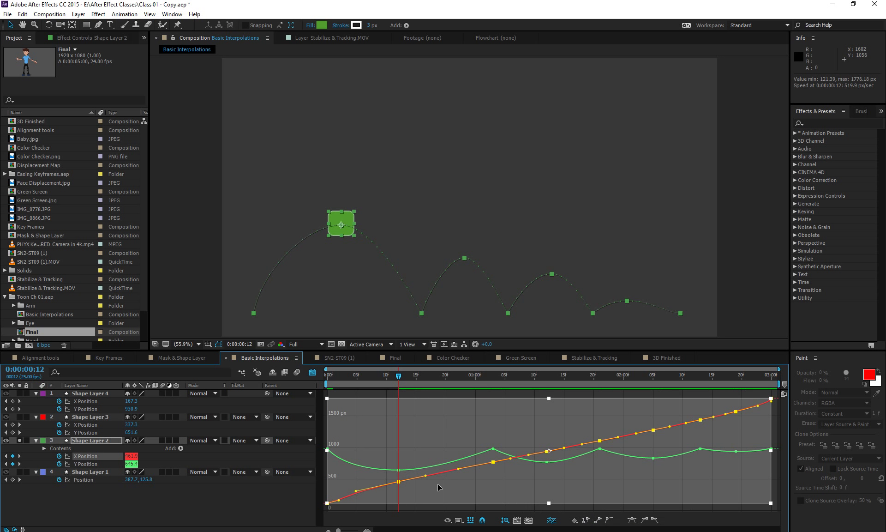
Delete the X Position keyframes at the hop peaks, 0:00:00:12, 0:00:01:12, 0:00:02:05 and 0:00:02:19
click(361, 396)
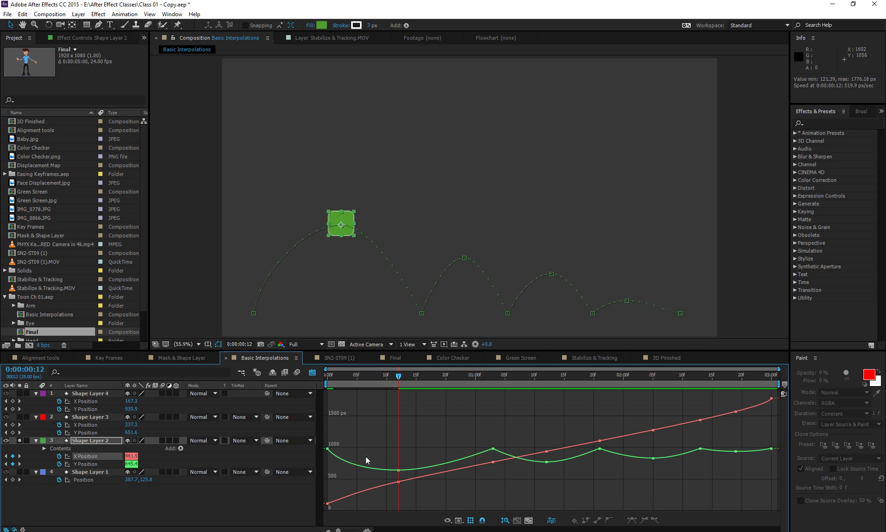
click(400, 481)
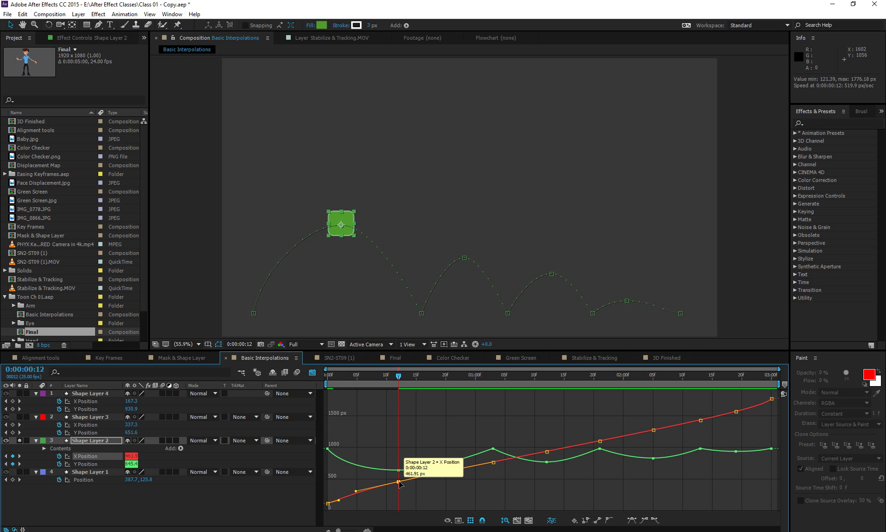
key(Delete)
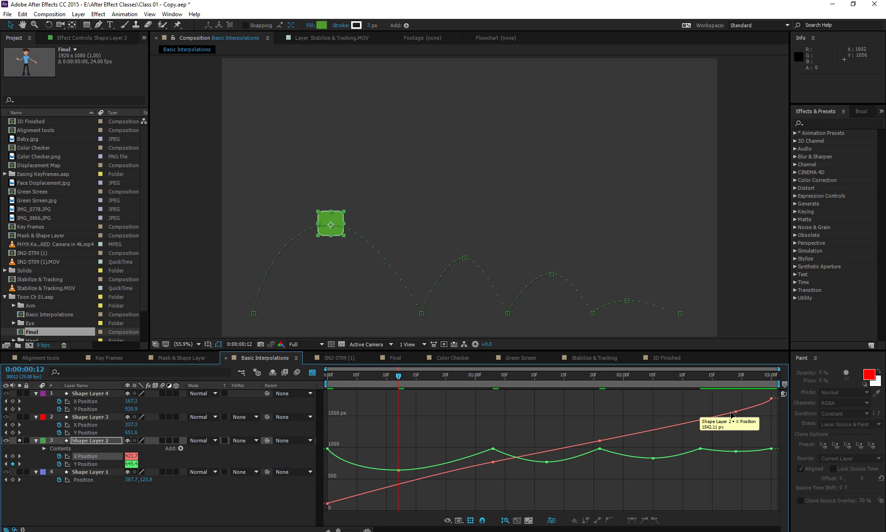
Shorten the incoming handles of the last X Position and Y Position keyframes on Shape Layer 2, and preview the bounce
click(772, 398)
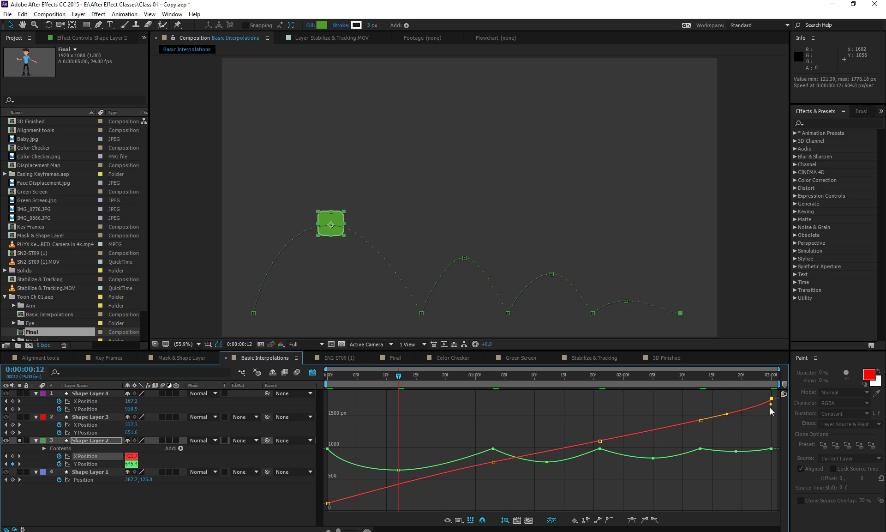
drag(769, 405, 768, 402)
click(771, 448)
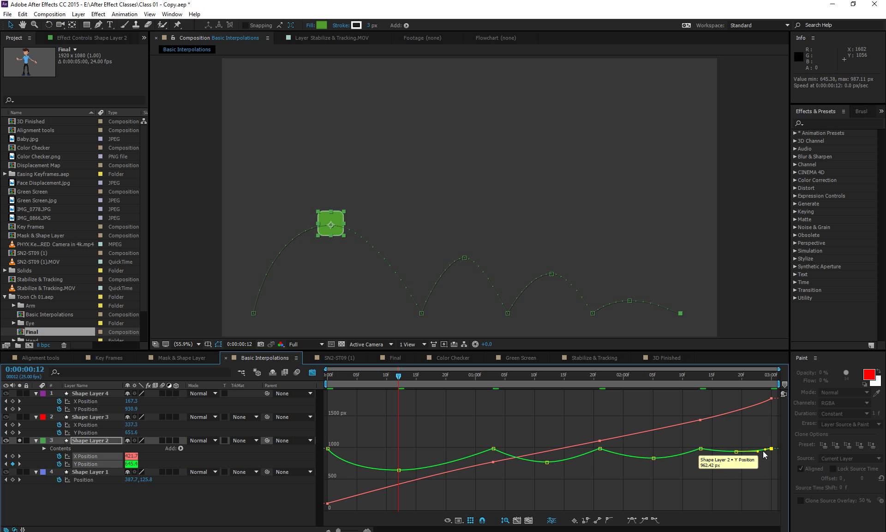
drag(763, 451, 768, 451)
click(568, 486)
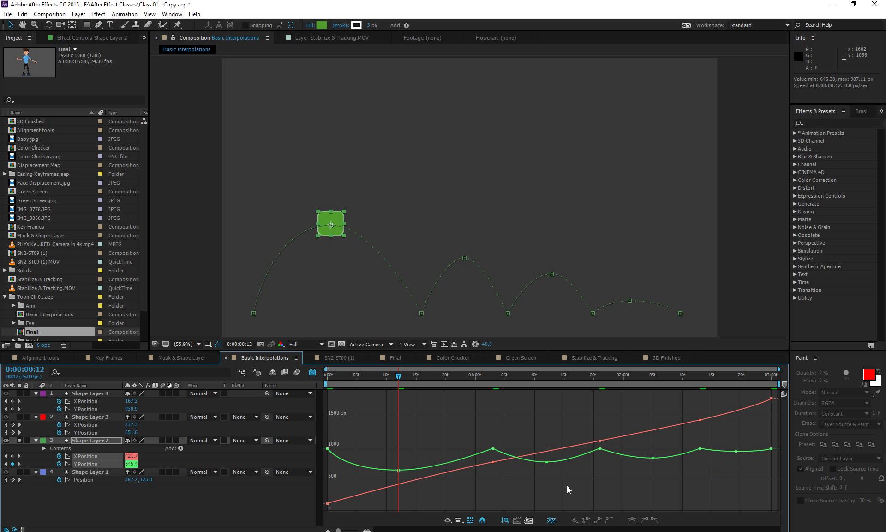
key(space)
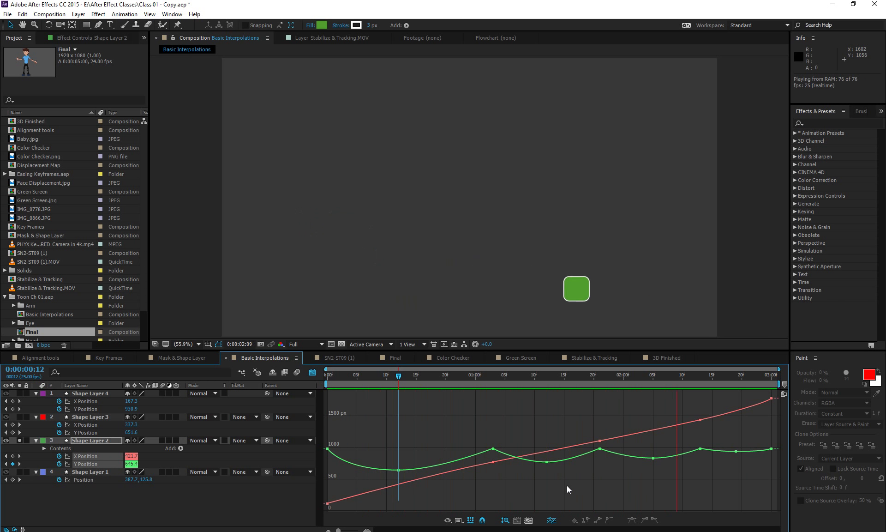
key(space)
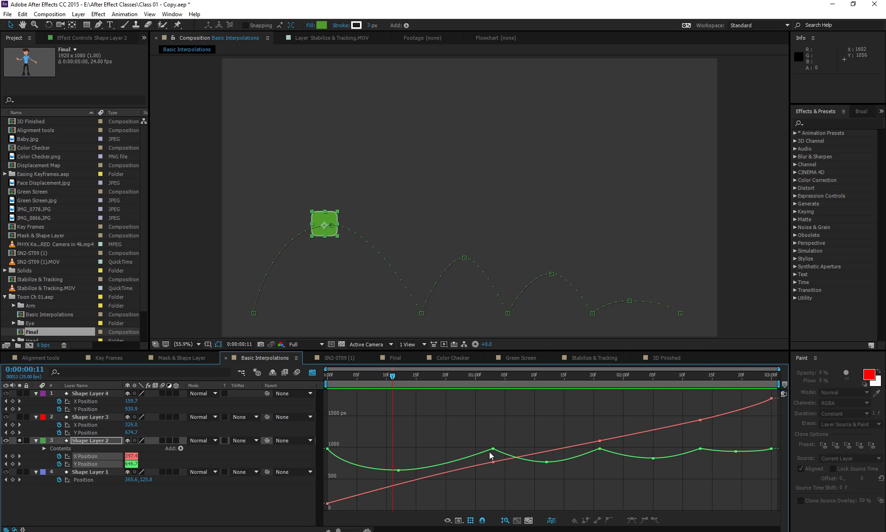
Compare the position curves of Shape Layer 3 and Shape Layer 2, examining Shape Layer 2's curves up close and fitted to view
click(493, 448)
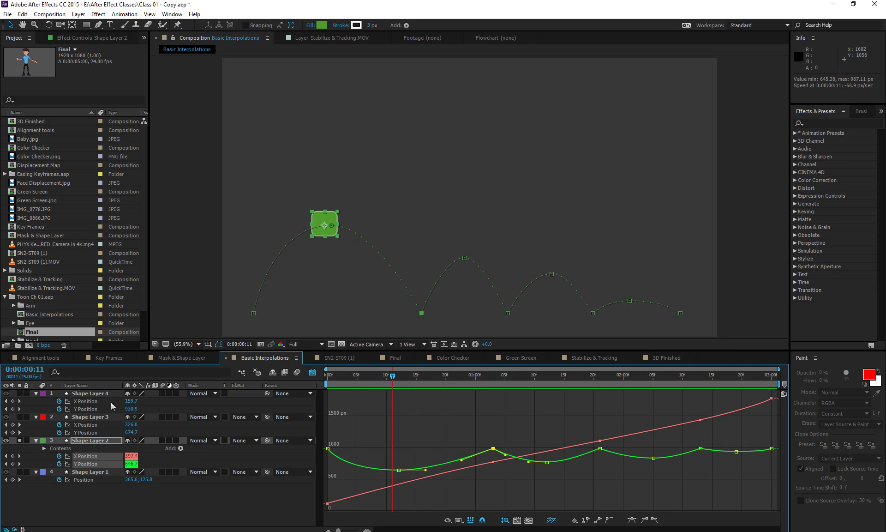
click(104, 417)
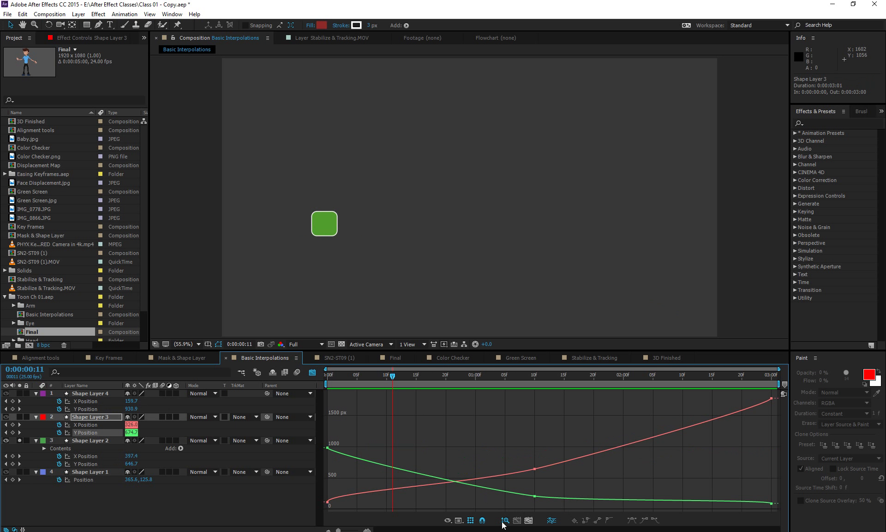
click(90, 456)
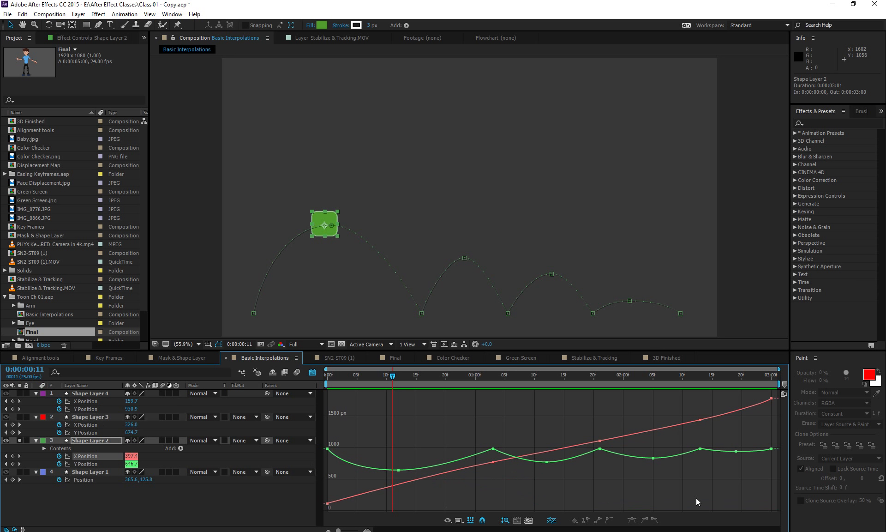
right_click(520, 422)
key(Escape)
scroll(544, 430, up, 5)
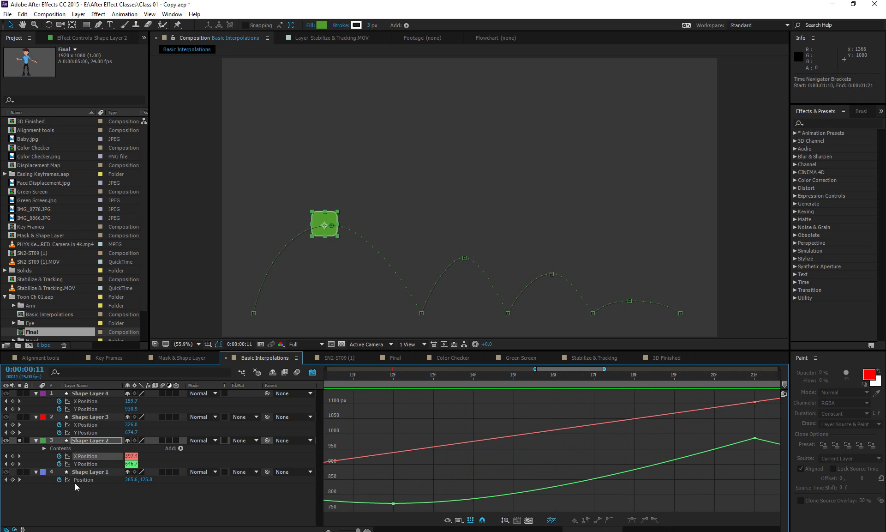
shift+click(93, 464)
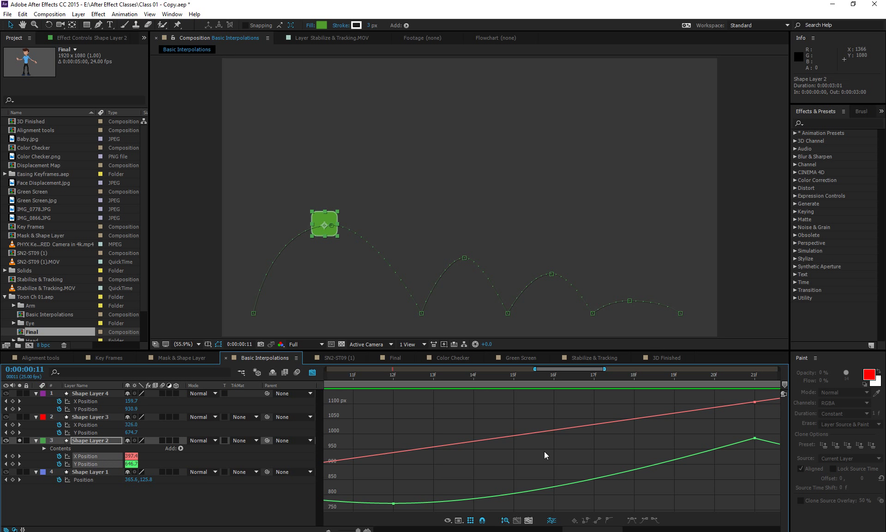
click(505, 520)
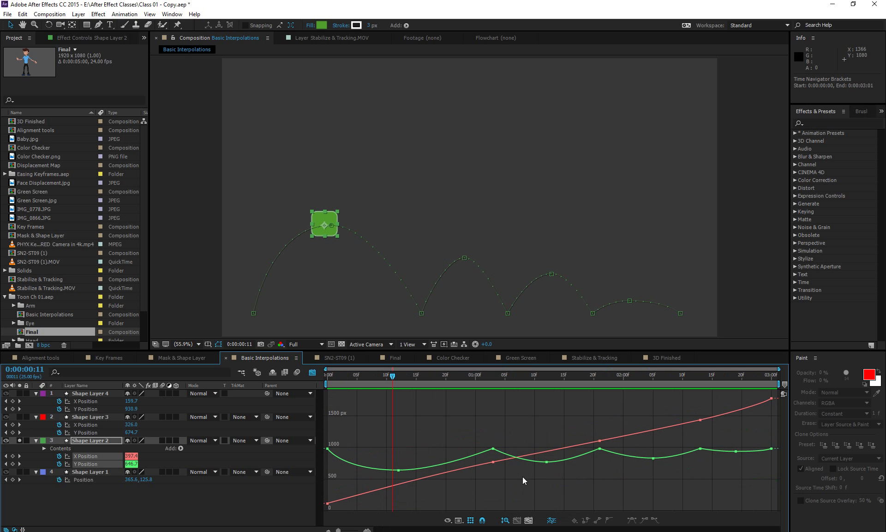
click(529, 522)
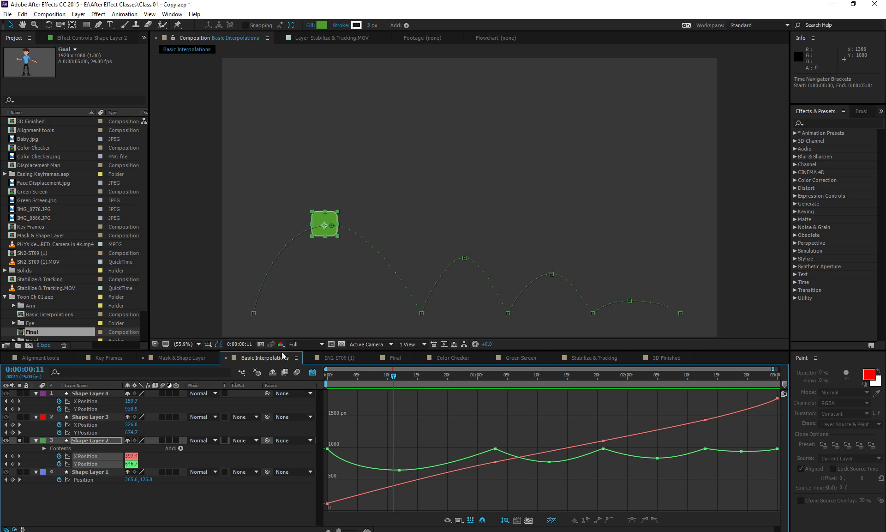
Look through the other open compositions, from Alignment tools to 3D Finished, and return to Basic Interpolations
click(58, 357)
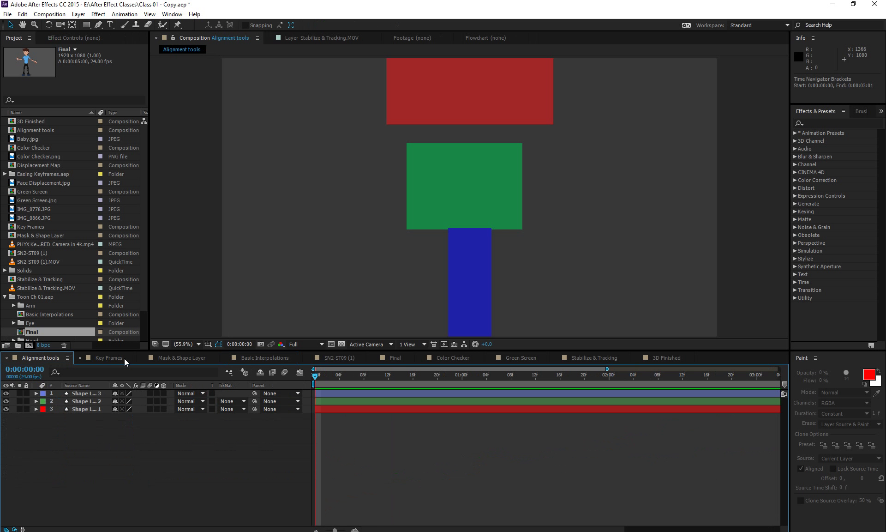
click(122, 359)
click(178, 359)
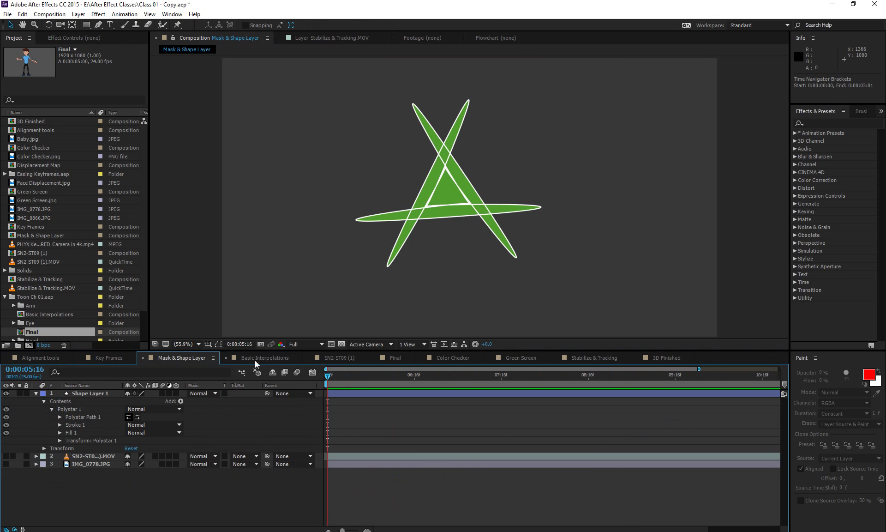
click(266, 360)
click(346, 358)
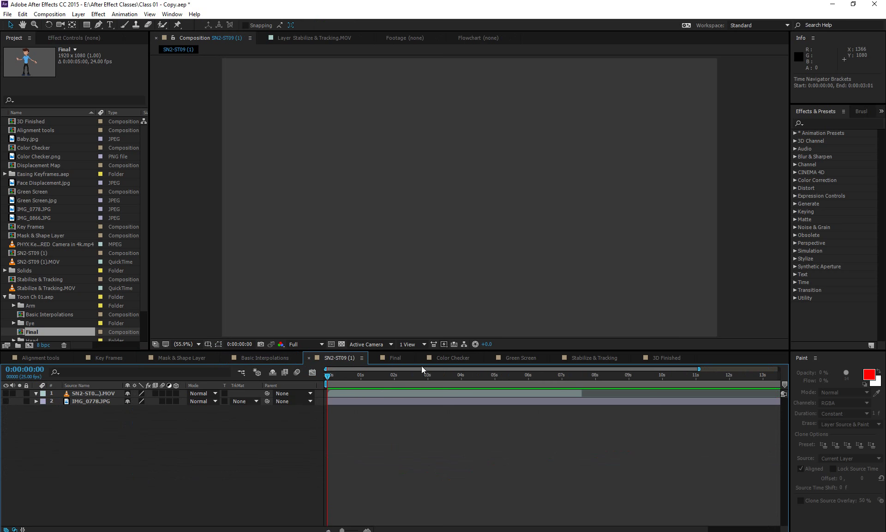
click(402, 357)
click(454, 357)
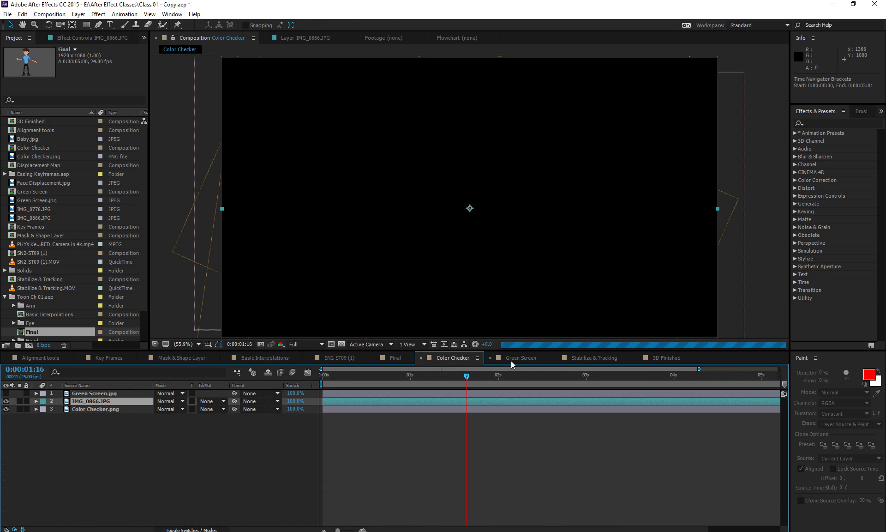
click(519, 361)
click(586, 360)
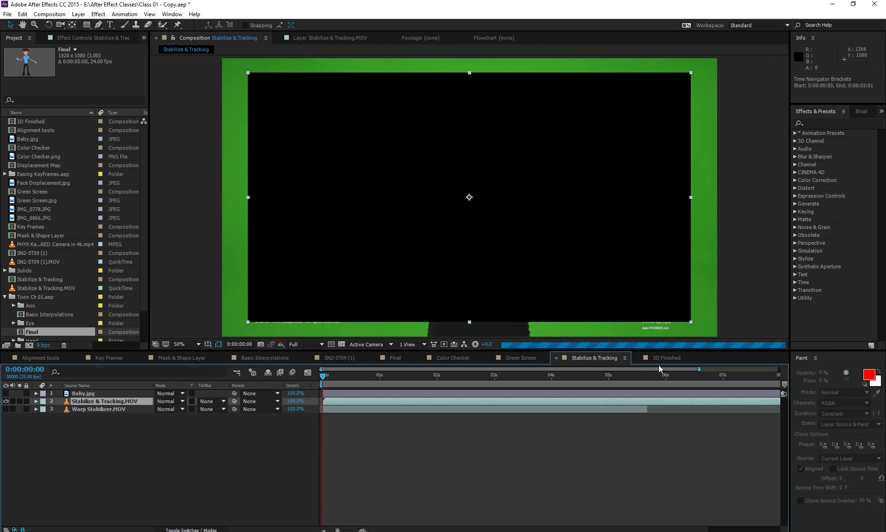
click(664, 358)
click(276, 357)
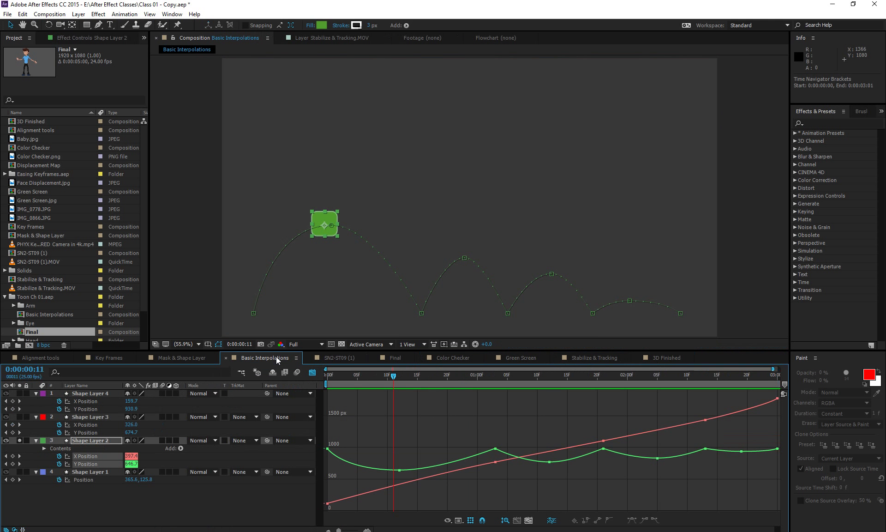
Create a new composition with the HDTV 1080 24 preset and a duration of 0:00:10:02
click(213, 516)
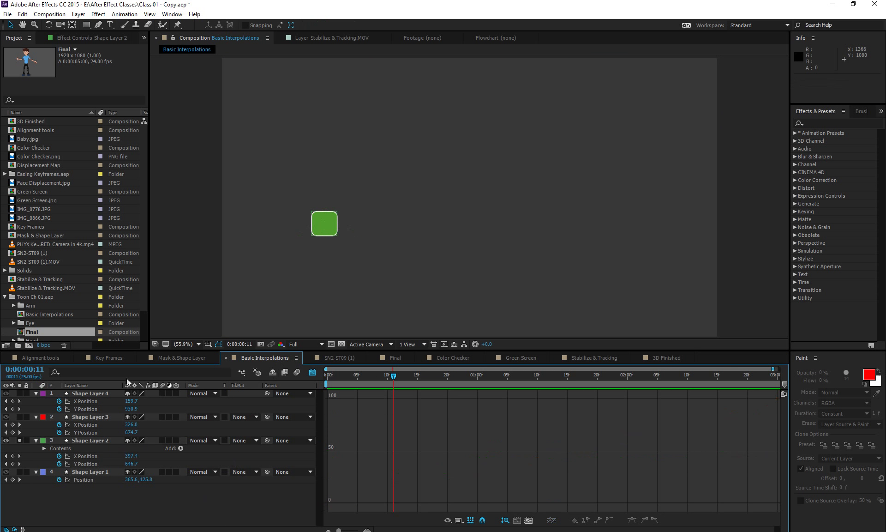
click(9, 349)
click(7, 346)
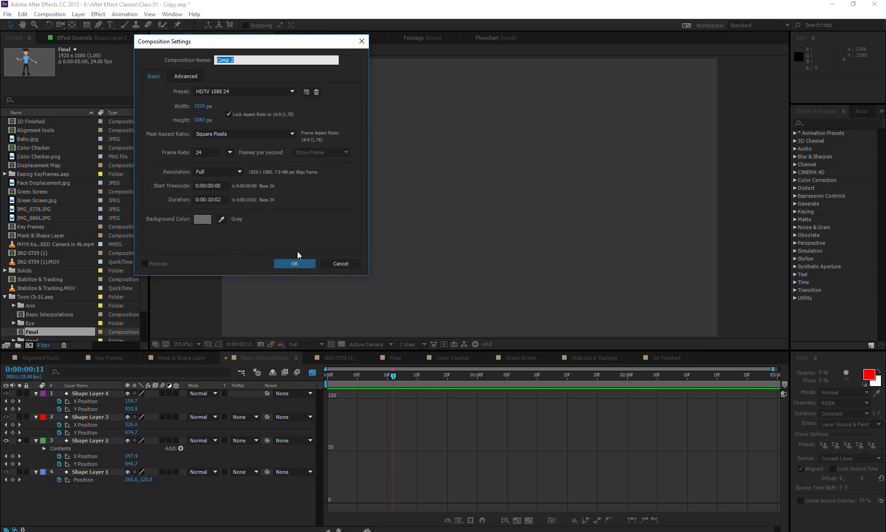
click(301, 267)
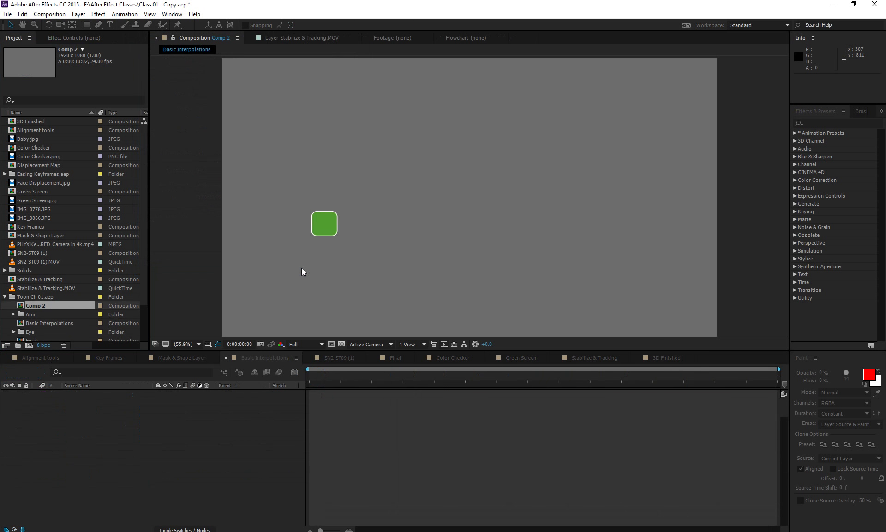
Draw a wide rectangle near the frame's left edge and give it a dark red fill and a 3 px white stroke
click(84, 25)
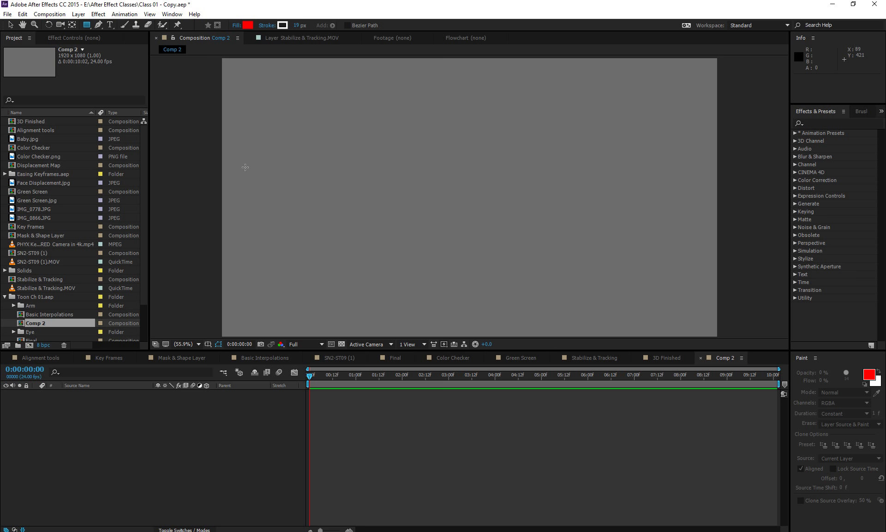
mouse_move(240, 170)
mouse_down()
mouse_move(346, 197)
mouse_move(323, 192)
mouse_up()
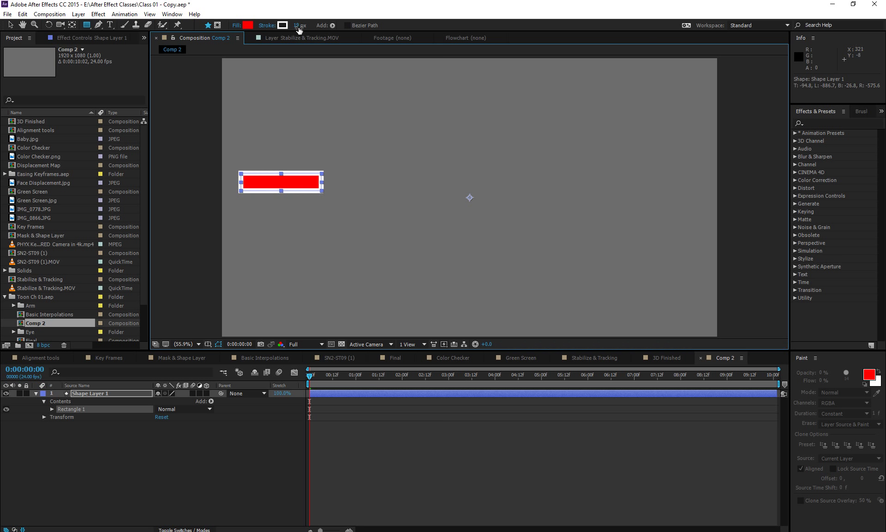
drag(299, 25, 272, 29)
click(249, 26)
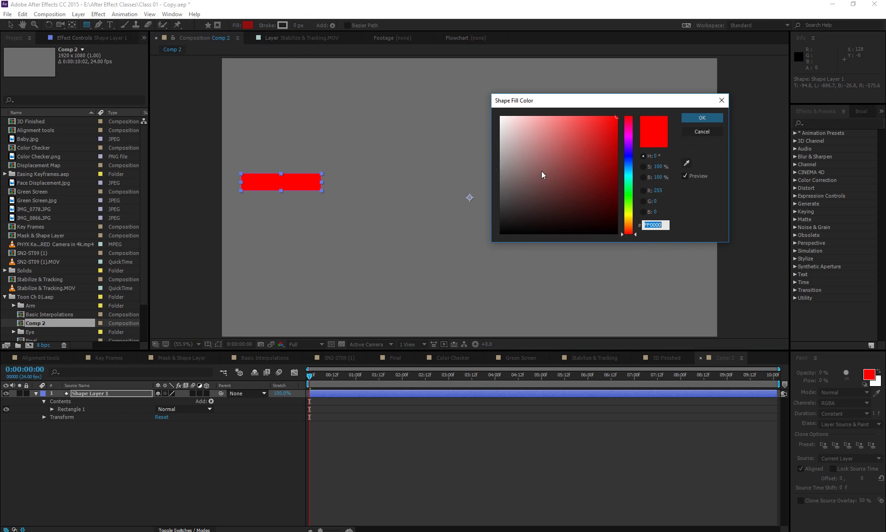
drag(580, 166, 581, 181)
click(702, 118)
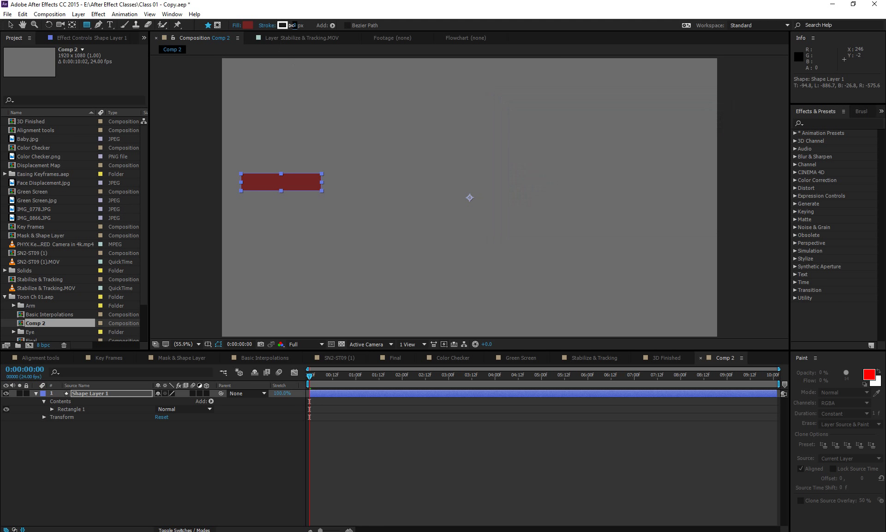
drag(294, 26, 279, 448)
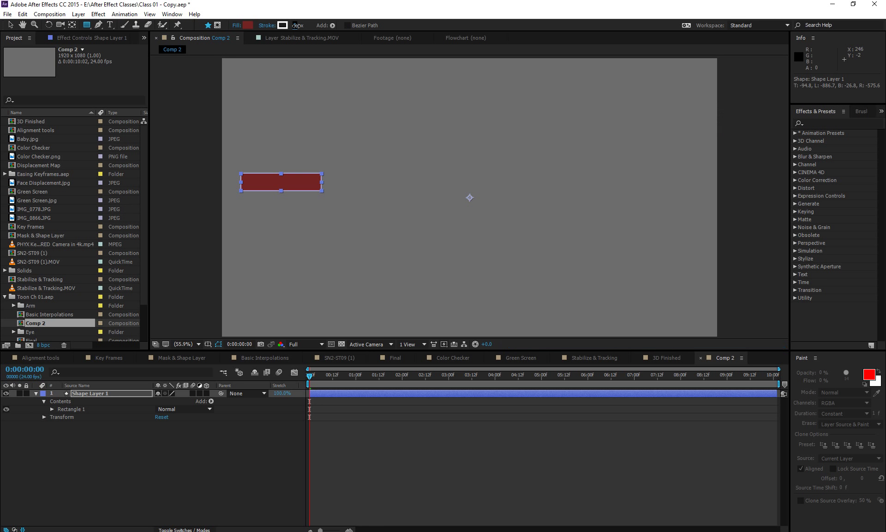
click(240, 466)
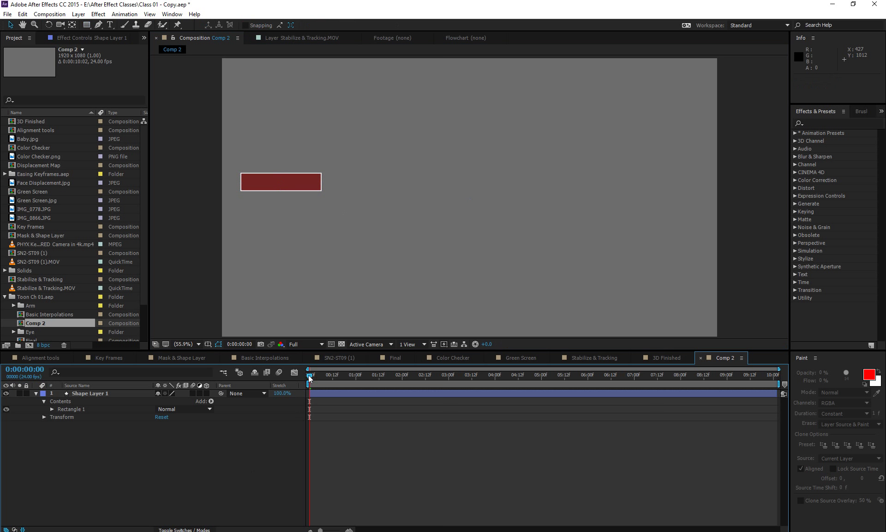
Show the Motion Sketch panel and move Shape Layer 1's anchor point to the rectangle's centre
click(165, 17)
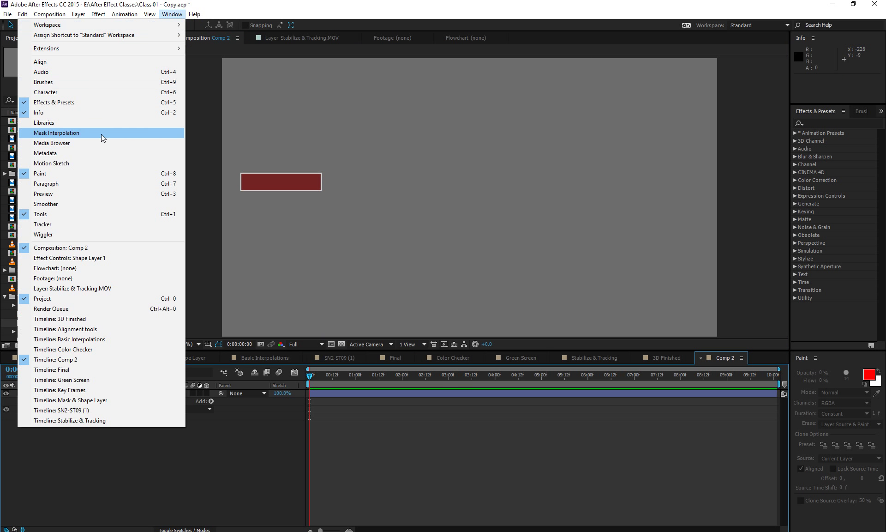
click(74, 164)
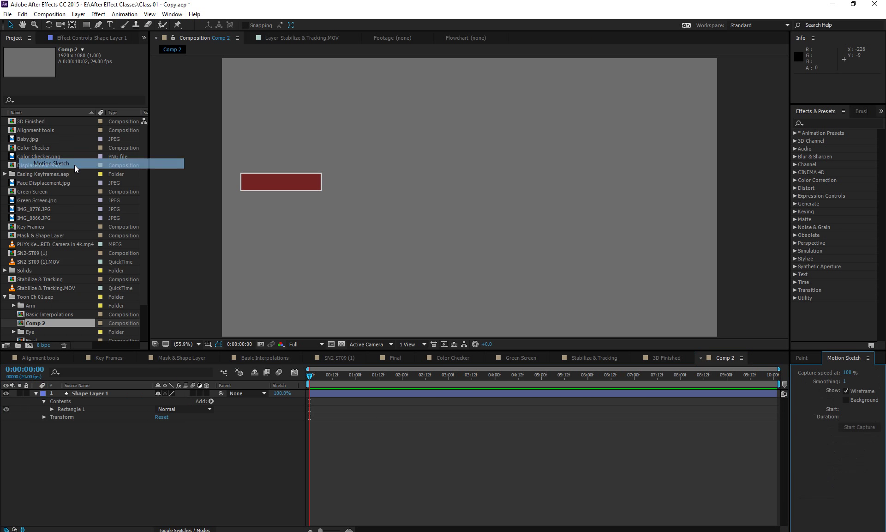
click(130, 395)
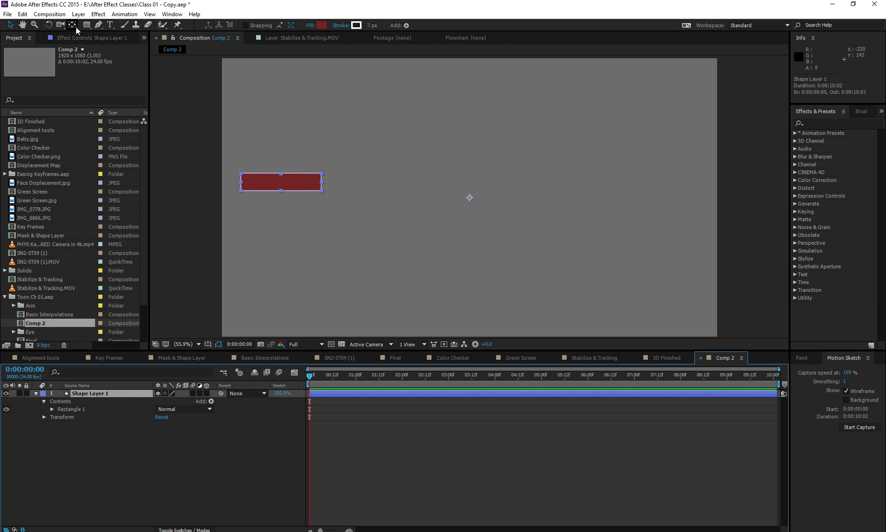
mouse_move(470, 198)
mouse_down()
mouse_move(271, 172)
mouse_move(282, 184)
mouse_up()
click(11, 25)
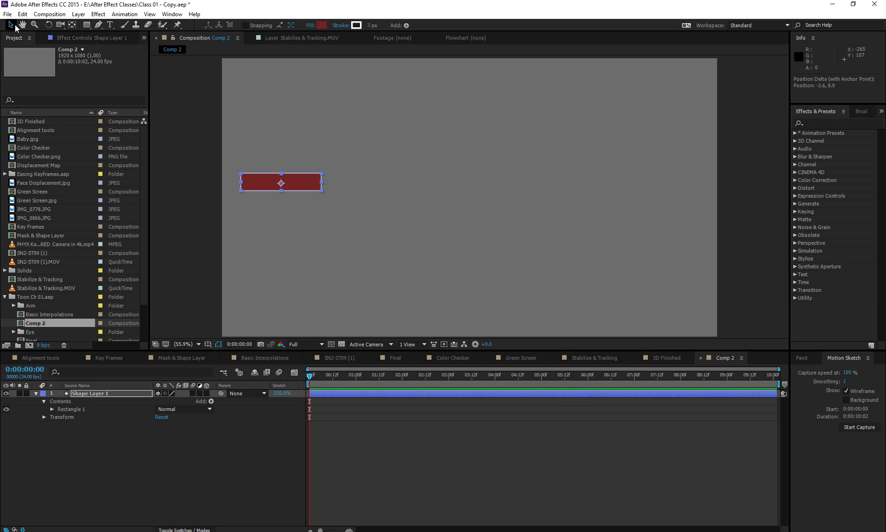
Record a looping freehand motion path across the frame for the rectangle with Motion Sketch, and reveal its Position keyframes
click(859, 427)
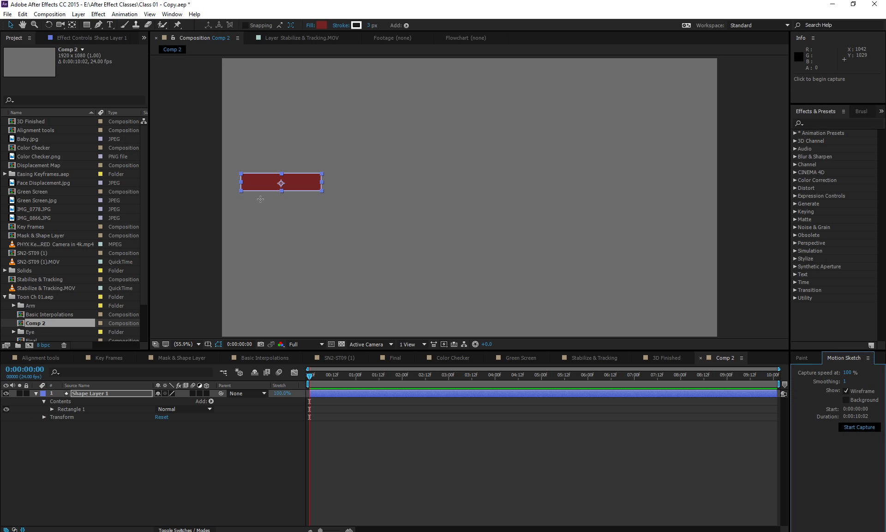
drag(253, 245, 254, 246)
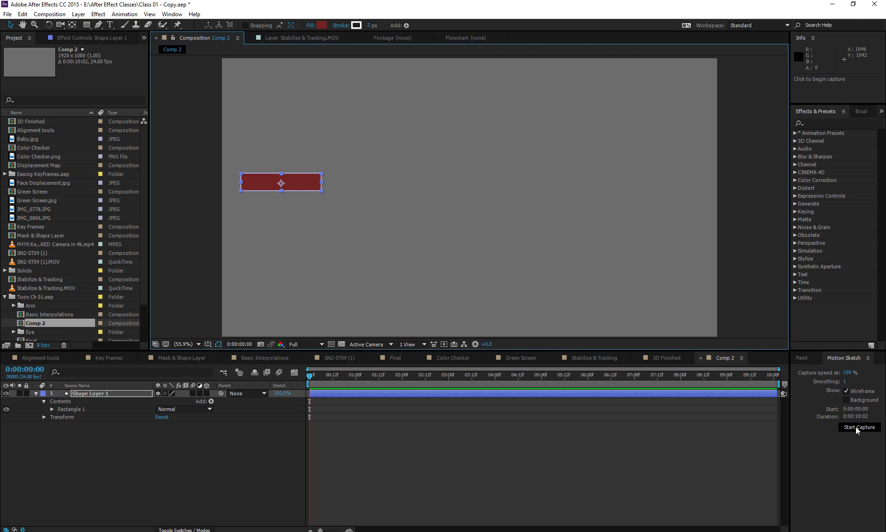
click(855, 426)
mouse_move(272, 246)
mouse_down()
mouse_move(365, 185)
mouse_move(379, 271)
mouse_move(493, 192)
mouse_move(580, 264)
mouse_move(620, 187)
mouse_move(578, 172)
mouse_move(496, 282)
mouse_move(406, 284)
mouse_move(337, 226)
mouse_move(325, 137)
mouse_move(398, 131)
mouse_move(551, 243)
mouse_move(639, 247)
mouse_move(671, 175)
mouse_move(590, 129)
mouse_move(557, 152)
mouse_move(483, 237)
mouse_move(427, 225)
mouse_move(397, 159)
mouse_move(467, 140)
mouse_move(573, 269)
mouse_move(659, 288)
mouse_move(676, 244)
mouse_move(369, 284)
mouse_move(315, 266)
mouse_move(263, 172)
mouse_move(259, 120)
mouse_move(282, 98)
mouse_move(341, 100)
mouse_move(438, 144)
mouse_up()
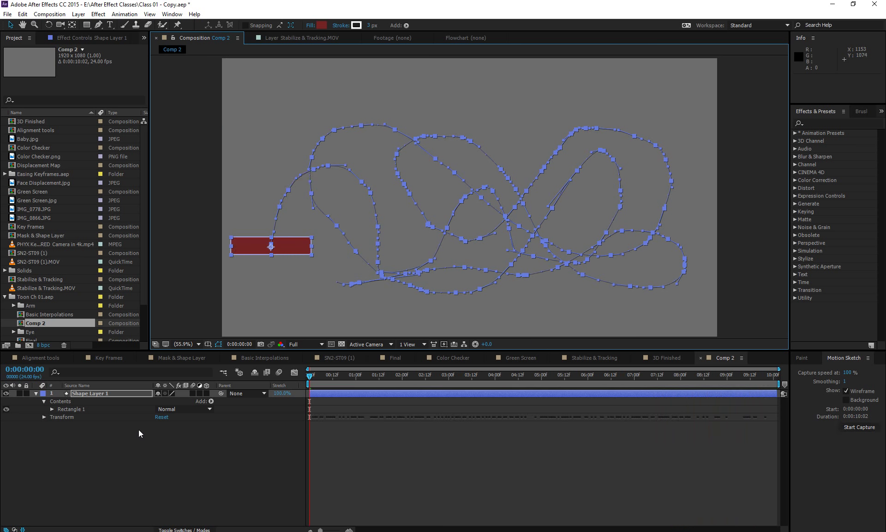
key(u)
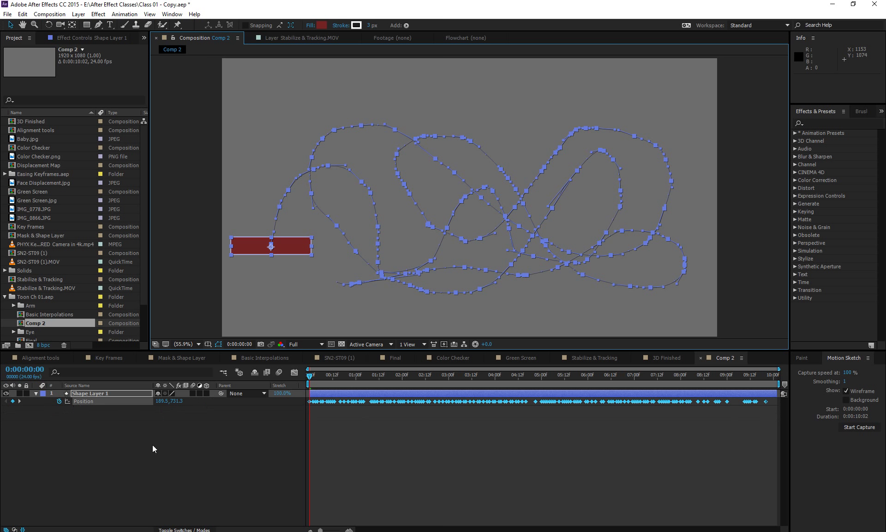
Preview the recorded motion and stretch Shape Layer 1's Position keyframes so the last one sits at the composition's end
key(space)
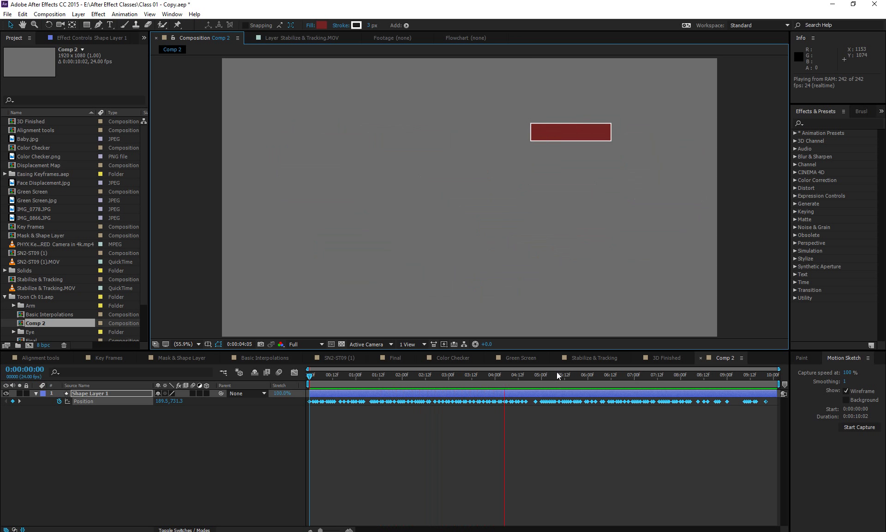
key(space)
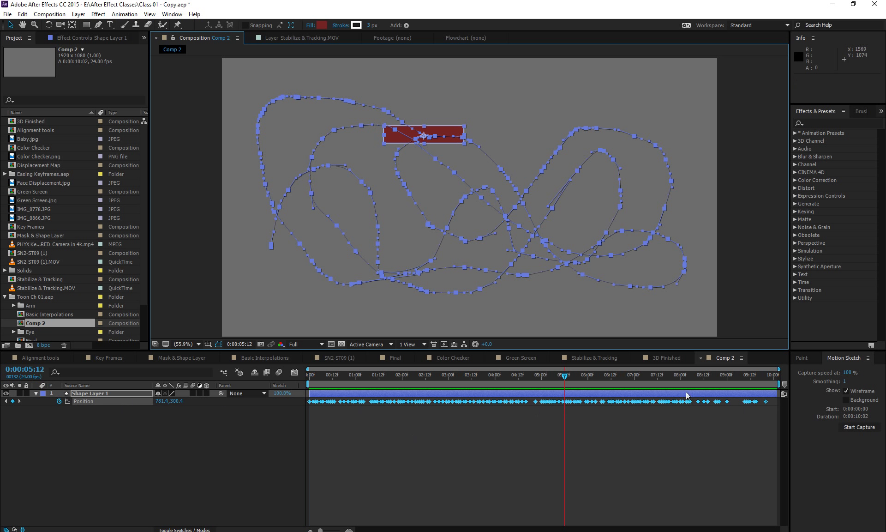
drag(564, 375, 725, 379)
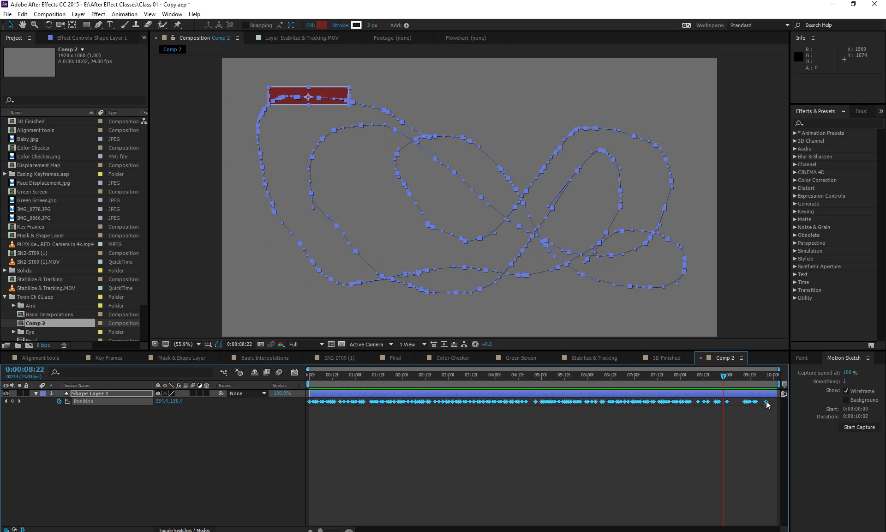
drag(767, 401, 777, 404)
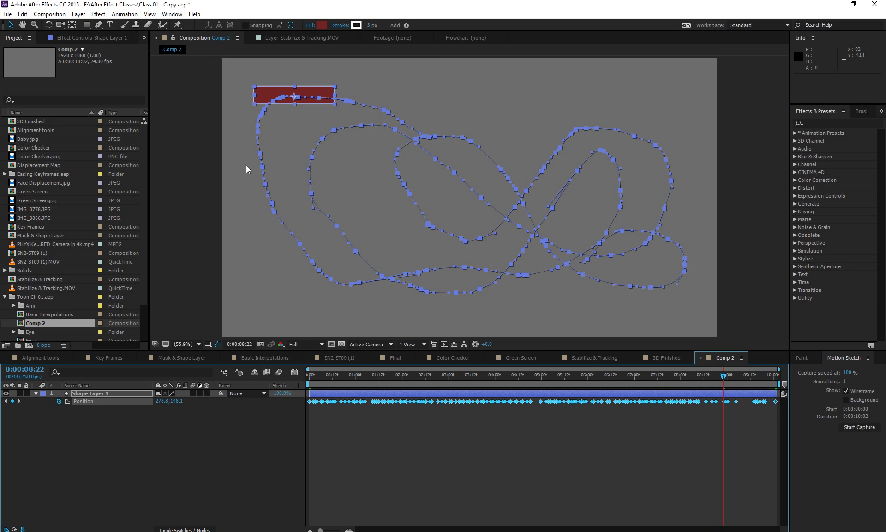
Show the Smoother panel and smooth the Position keyframes' Spatial Path with a tolerance of 1
click(184, 13)
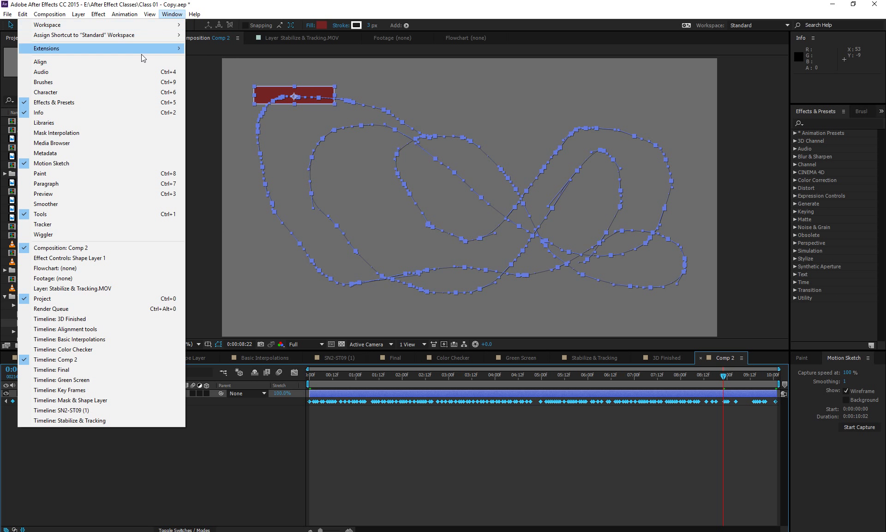
click(62, 204)
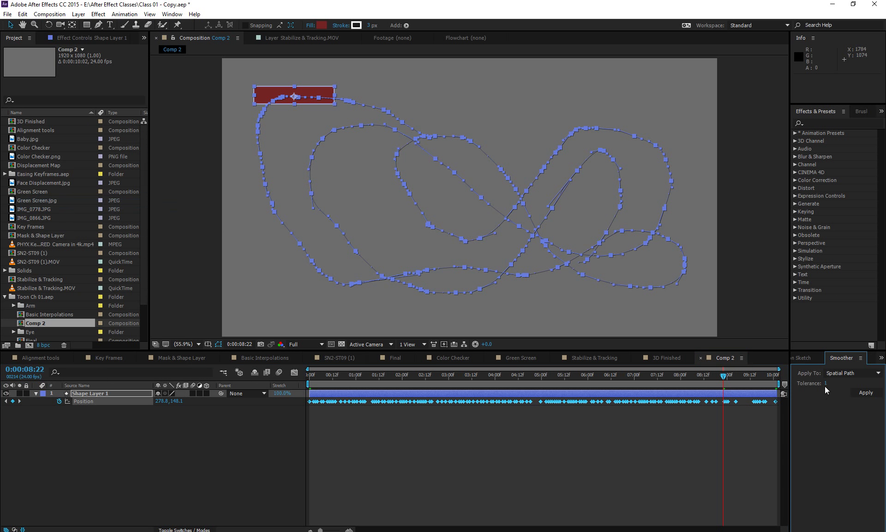
click(850, 373)
click(850, 373)
click(867, 393)
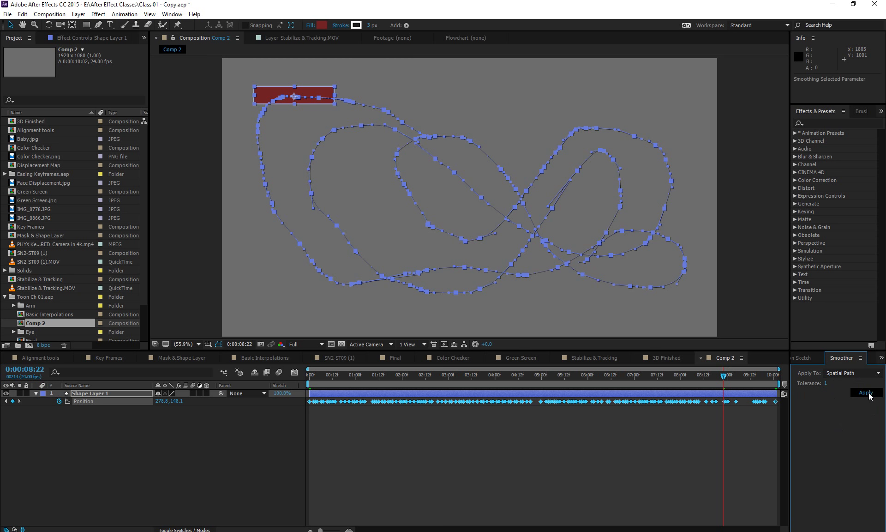
Set the Smoother tolerance to 10, apply it to the Position keyframes and preview the motion
click(826, 383)
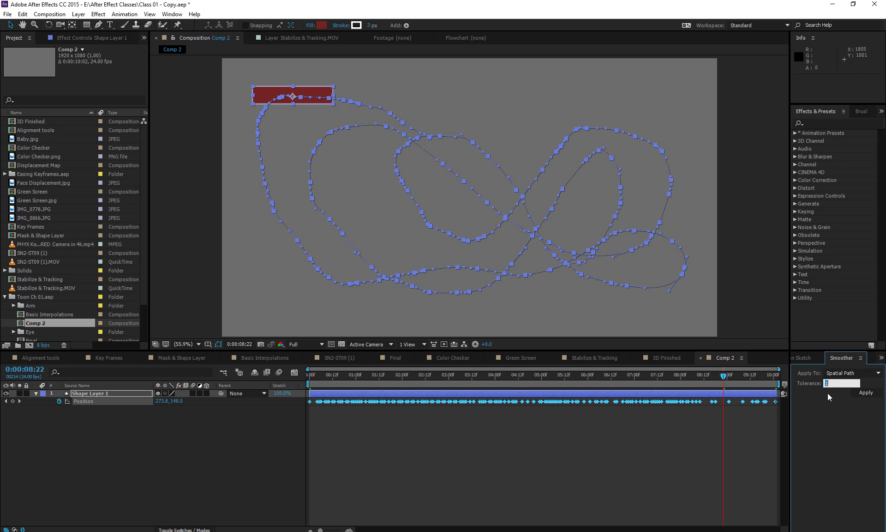
key(Return)
click(868, 393)
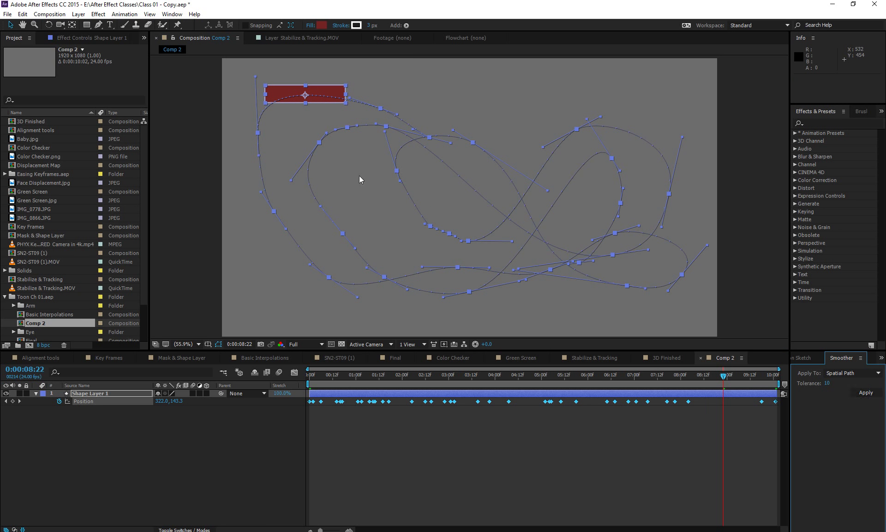
key(space)
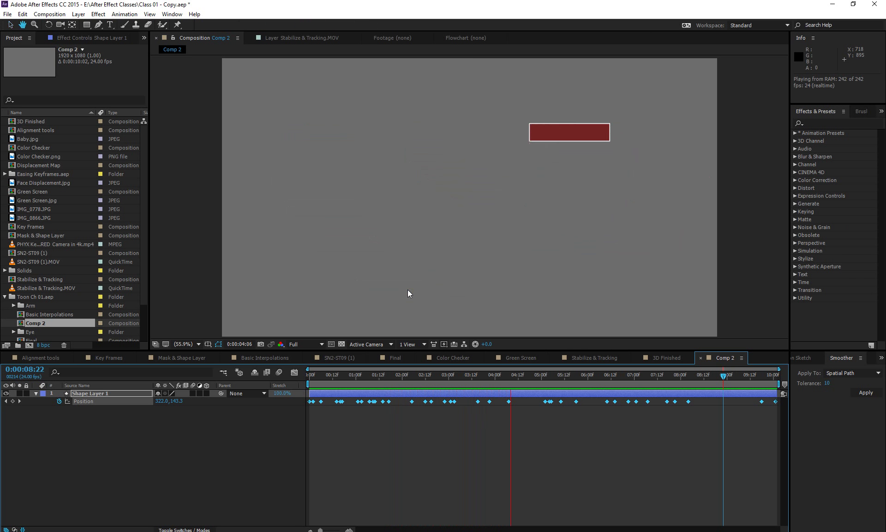
key(space)
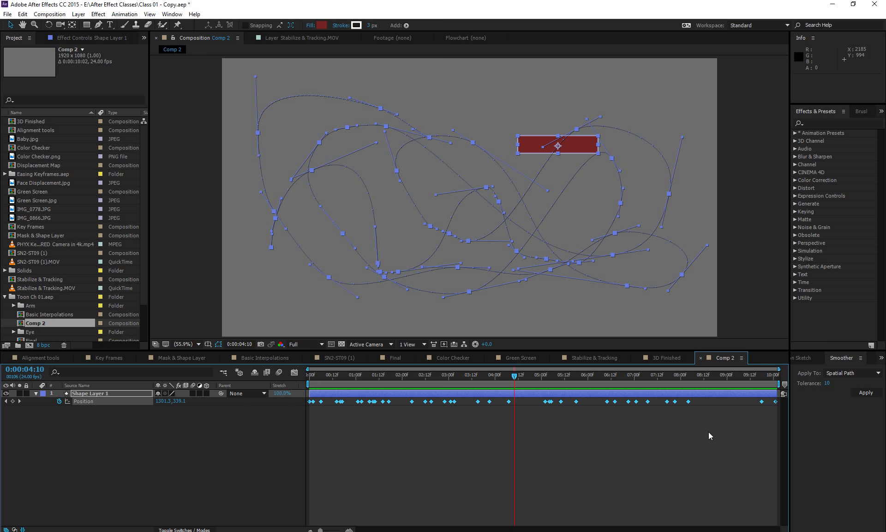
Reselect all Position keyframes of Shape Layer 1 and smooth their Spatial Path once more at tolerance 10
drag(708, 431, 542, 395)
click(126, 402)
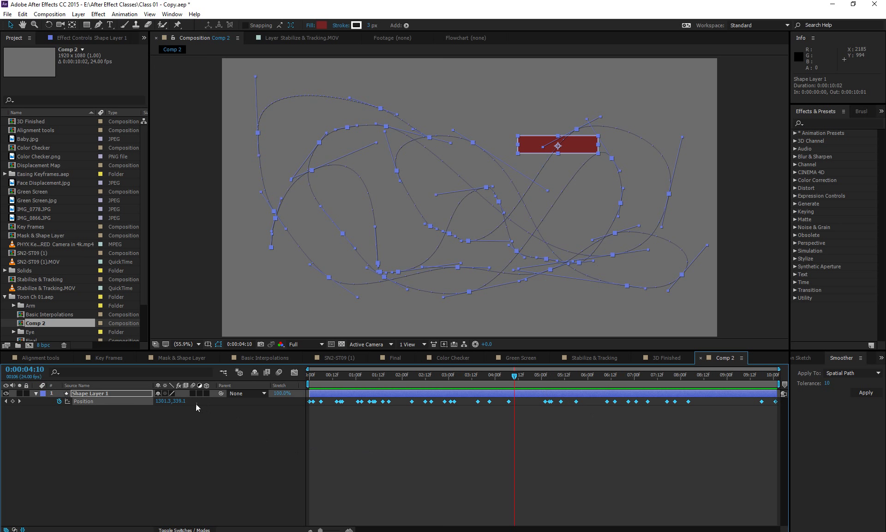
click(869, 394)
click(865, 392)
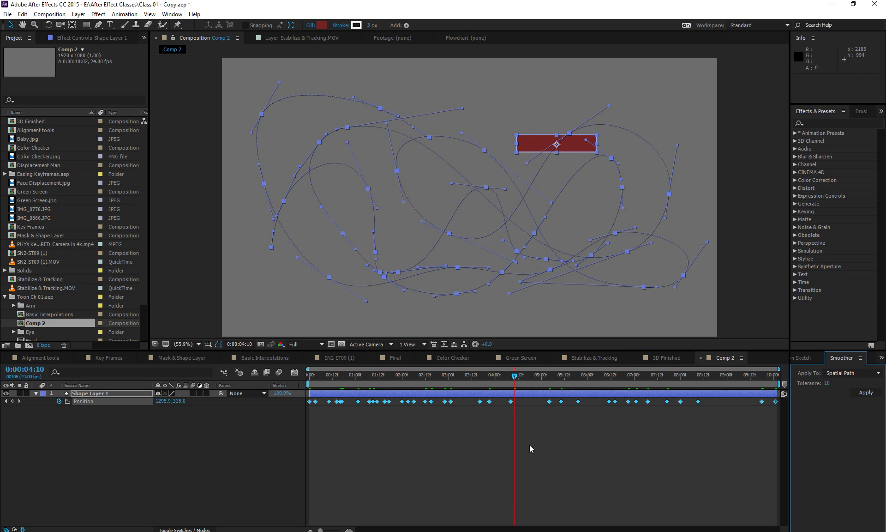
Play back the smoothed animation and scrub through it from the first frame to 0:00:06:17
key(space)
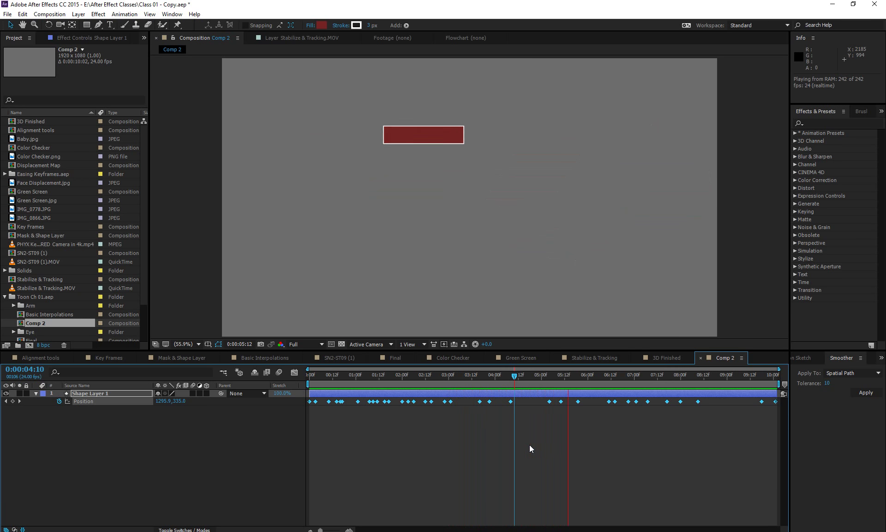
key(space)
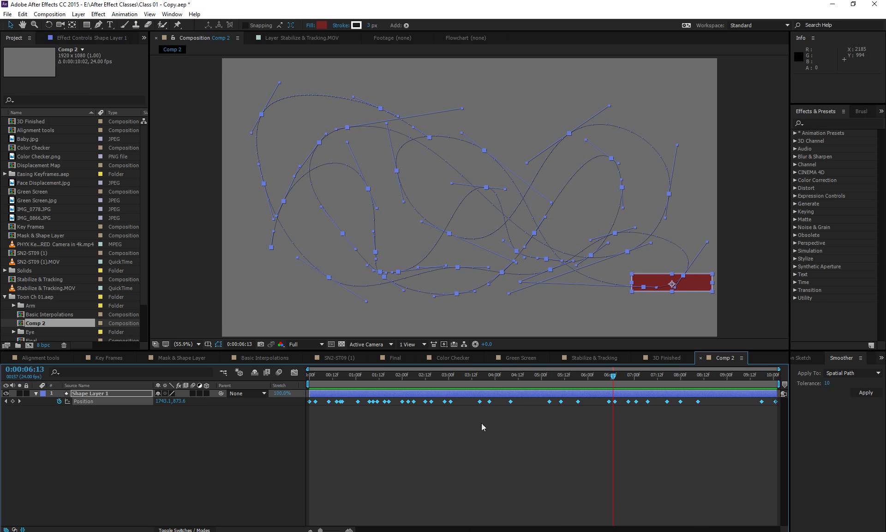
key(Home)
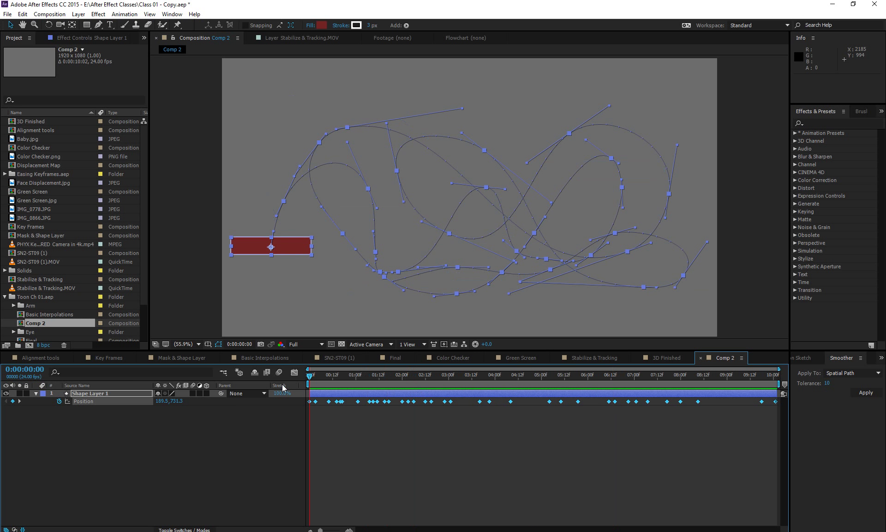
drag(318, 380, 621, 406)
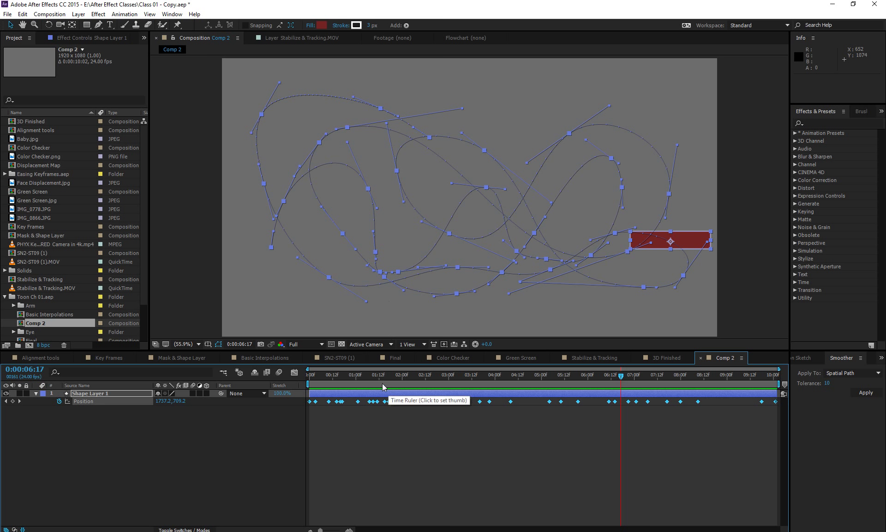
Try deleting the Position keyframe at 0:00:00:17 and undo the deletion
drag(352, 374, 340, 406)
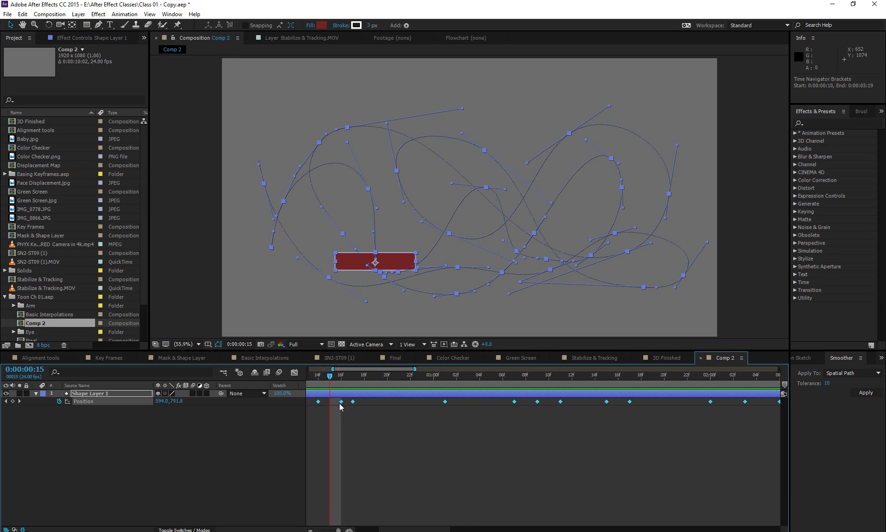
key(semicolon)
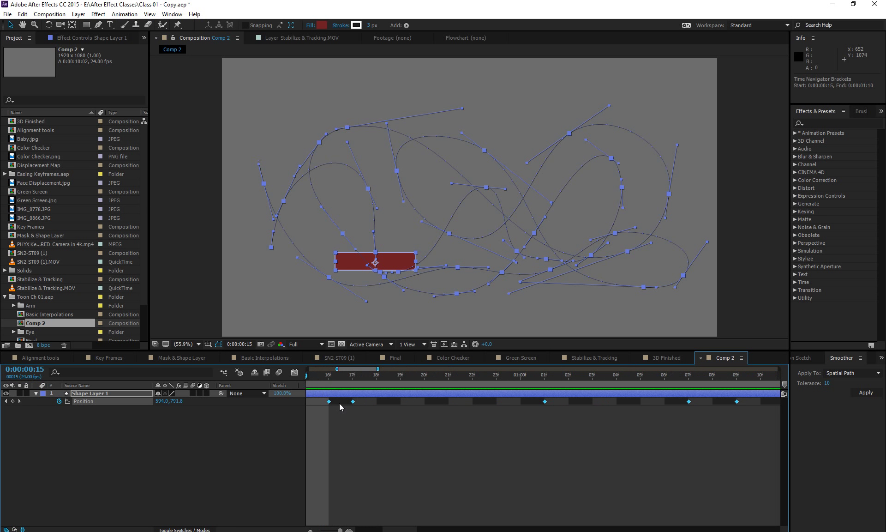
drag(329, 380, 353, 381)
click(367, 430)
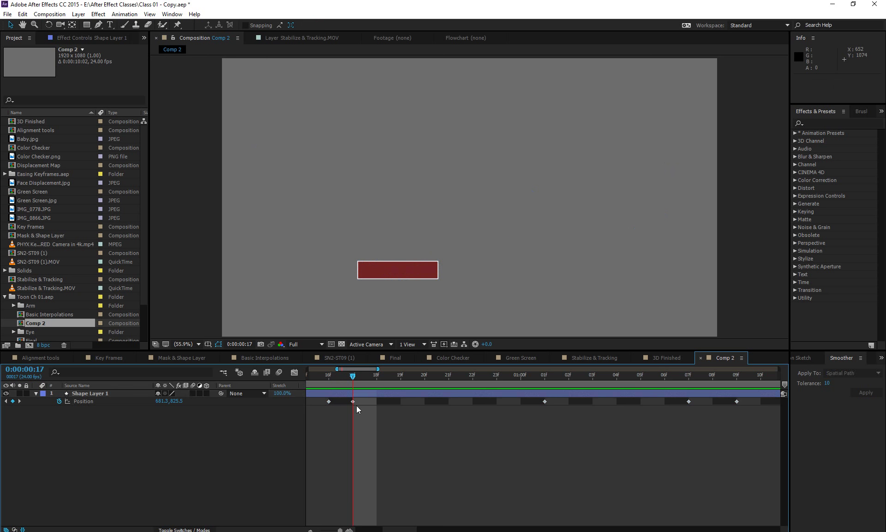
click(352, 402)
key(Delete)
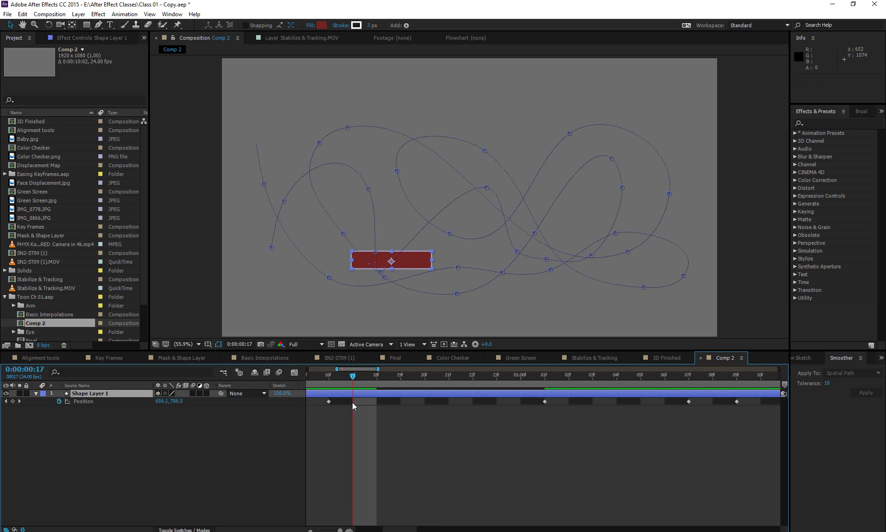
key(ctrl+z)
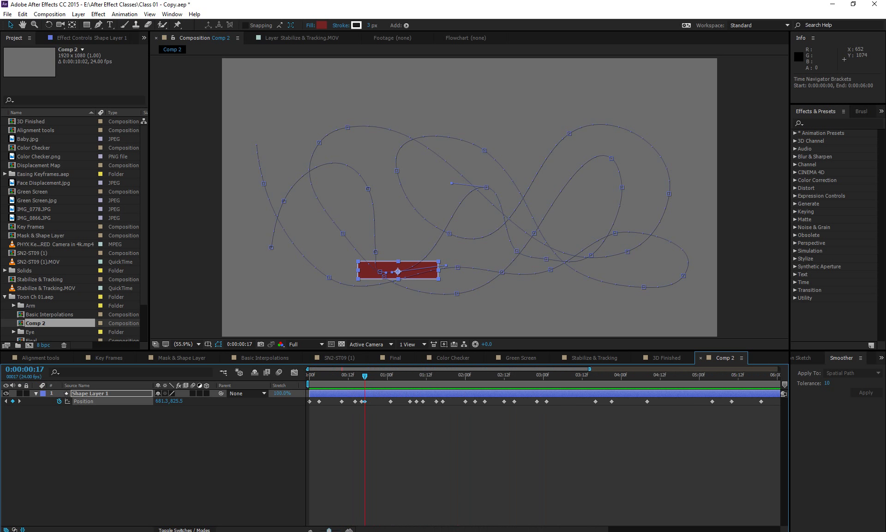
Show the whole composition duration in the timeline and select all of Shape Layer 1's Position keyframes
key(d)
key(semicolon)
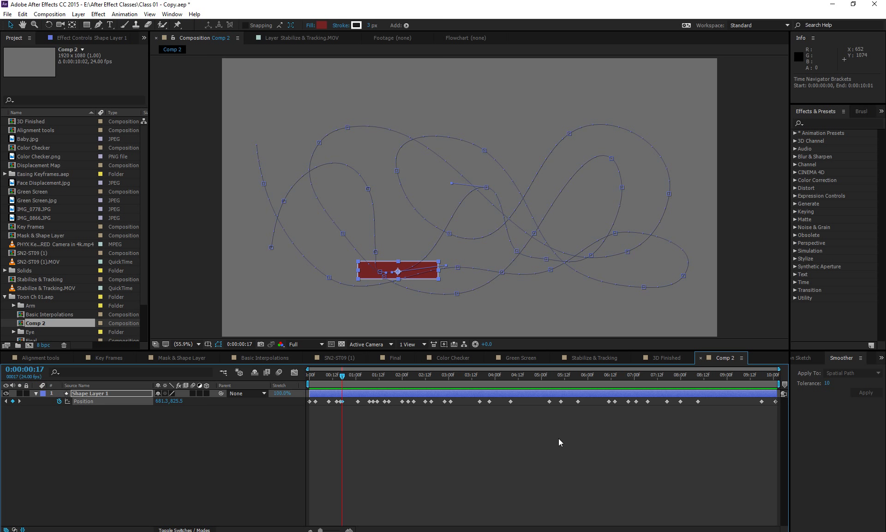
click(102, 401)
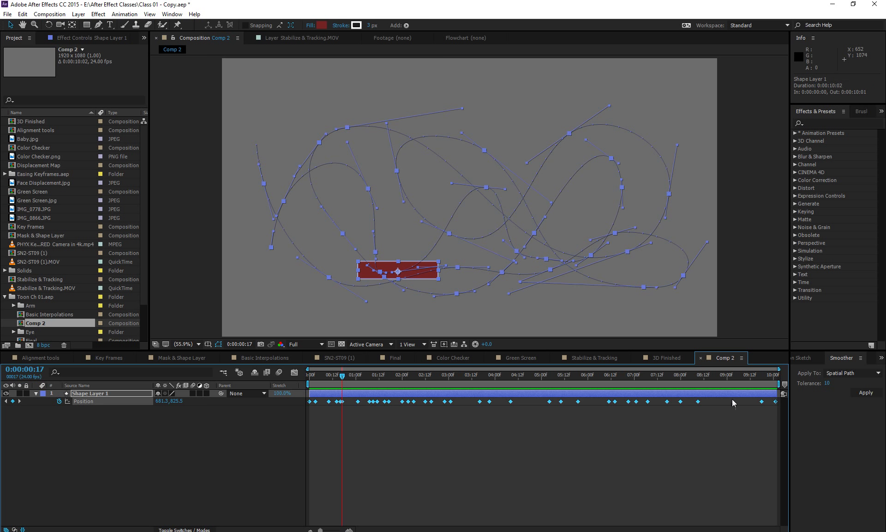
Apply Rove Across Time to Shape Layer 1's selected position keyframes and preview the motion
mouse_move(512, 401)
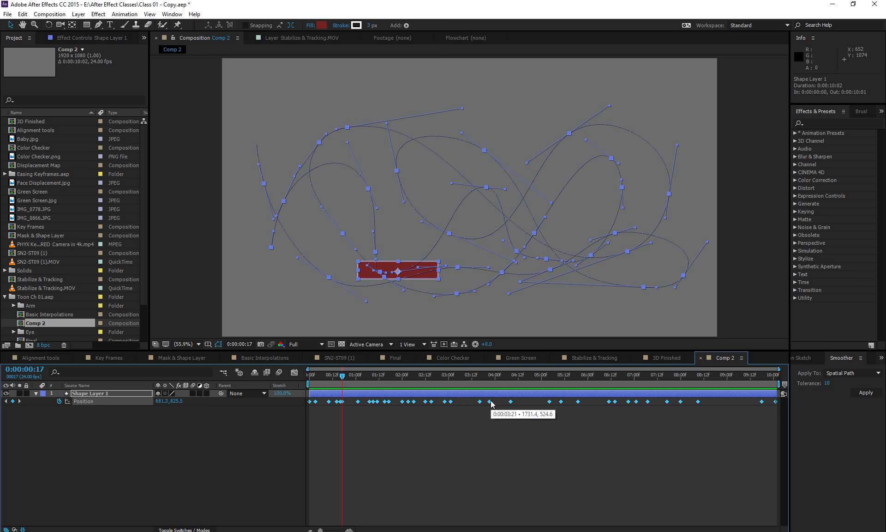
right_click(491, 403)
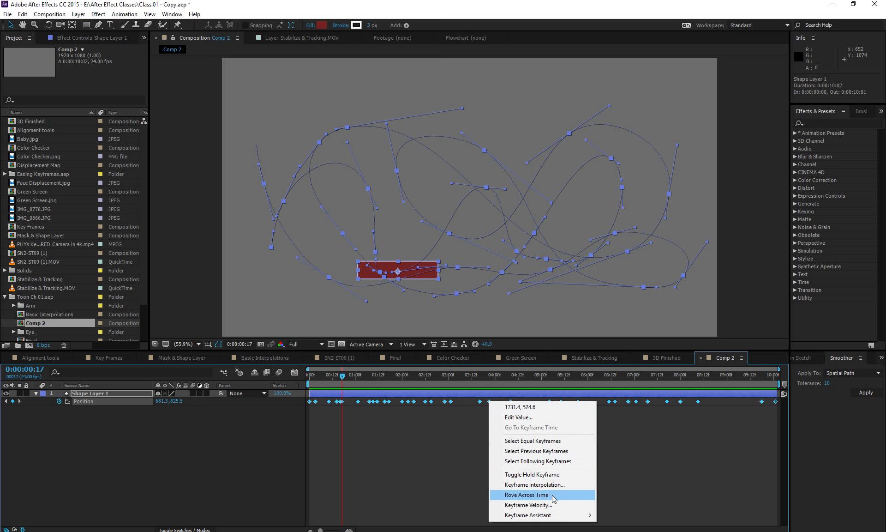
click(527, 495)
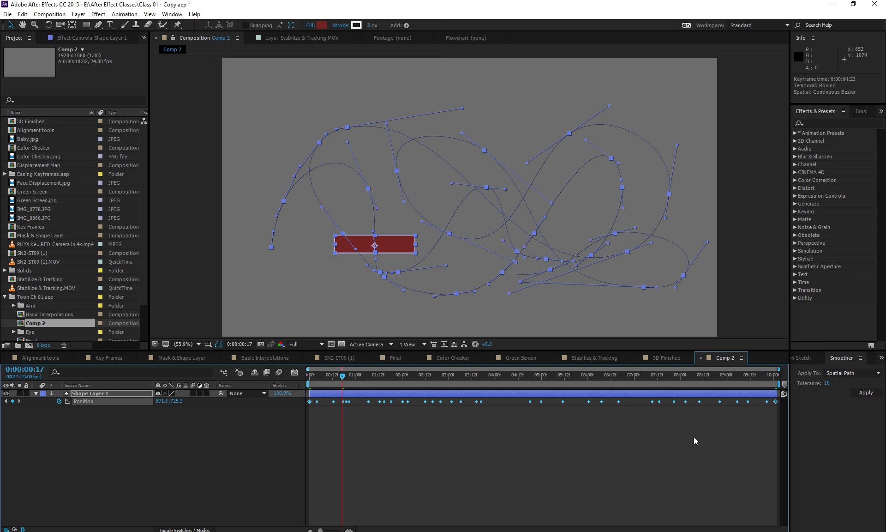
key(space)
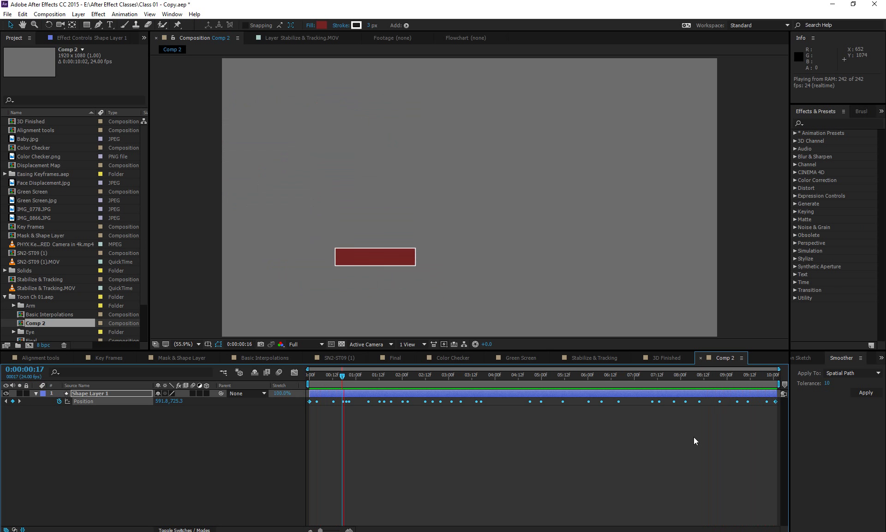
key(space)
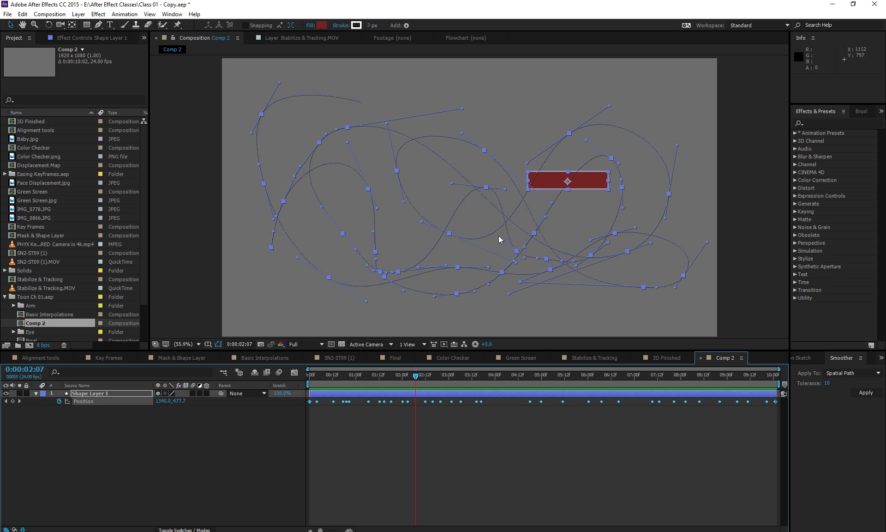
Draw a rectangle about 140 by 170 px in the composition's upper-left area as a new shape layer and solo that layer
click(106, 462)
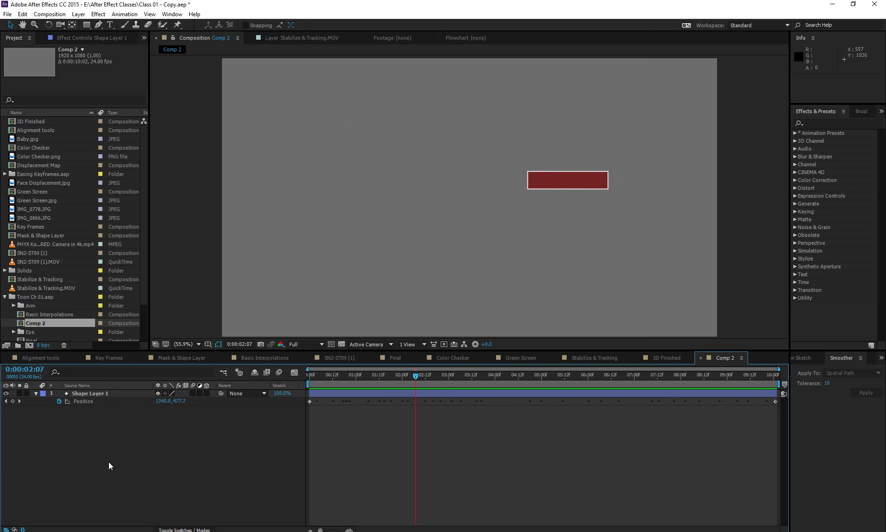
right_click(109, 461)
mouse_move(139, 376)
key(Escape)
click(86, 25)
drag(304, 101, 341, 146)
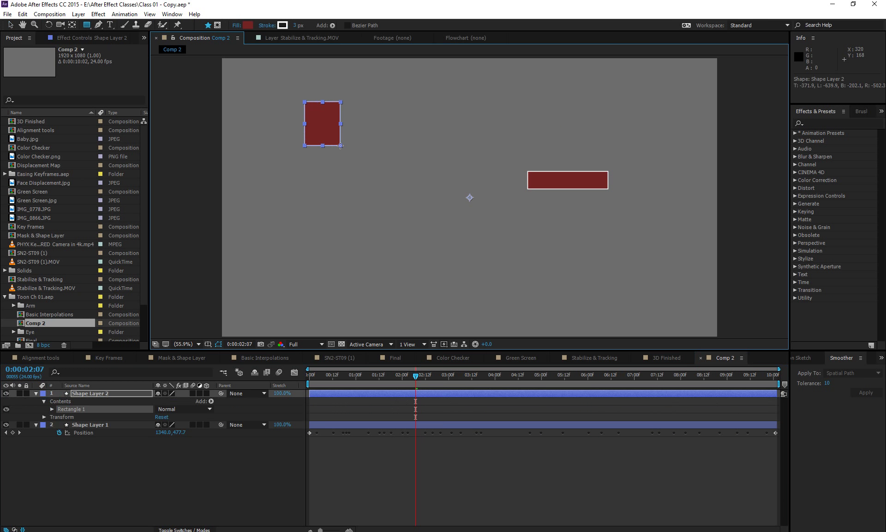
click(19, 393)
key(v)
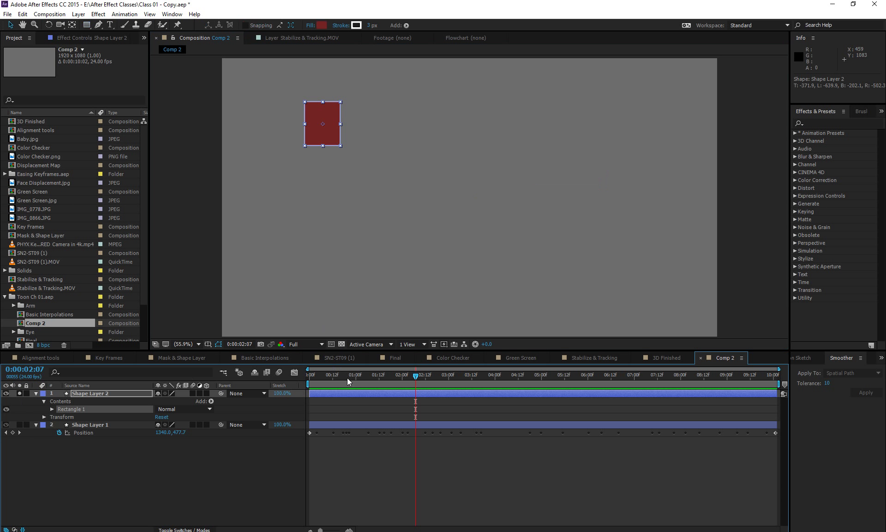
Shift the new rectangle slightly up and left at the first frame, and set a position keyframe for its layer there
key(Home)
key(ctrl+alt+Home)
drag(328, 126, 290, 117)
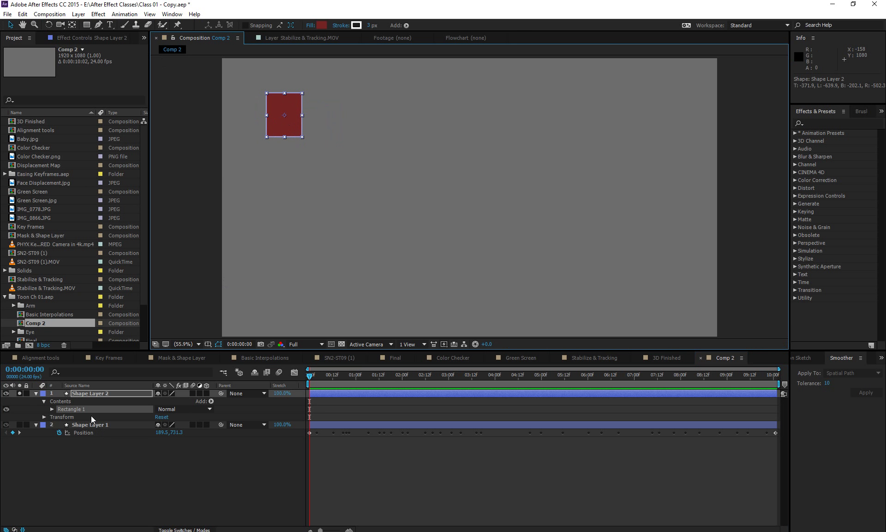
key(p)
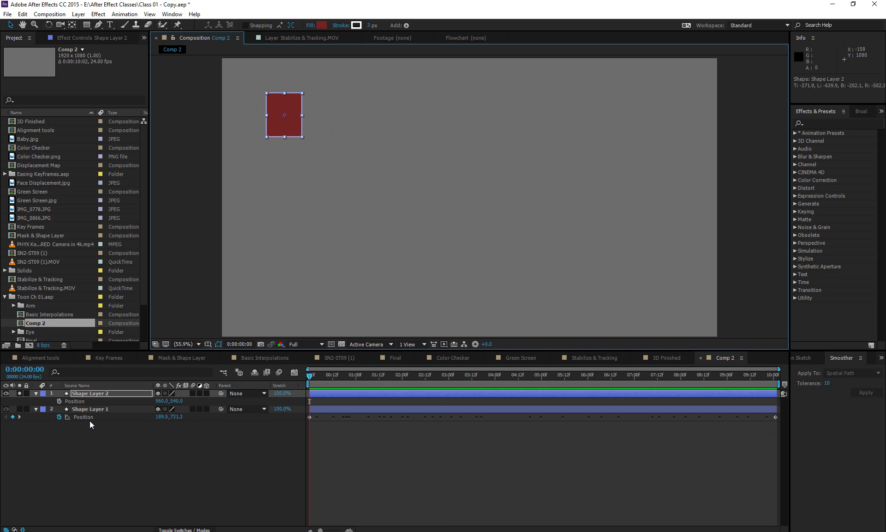
click(59, 401)
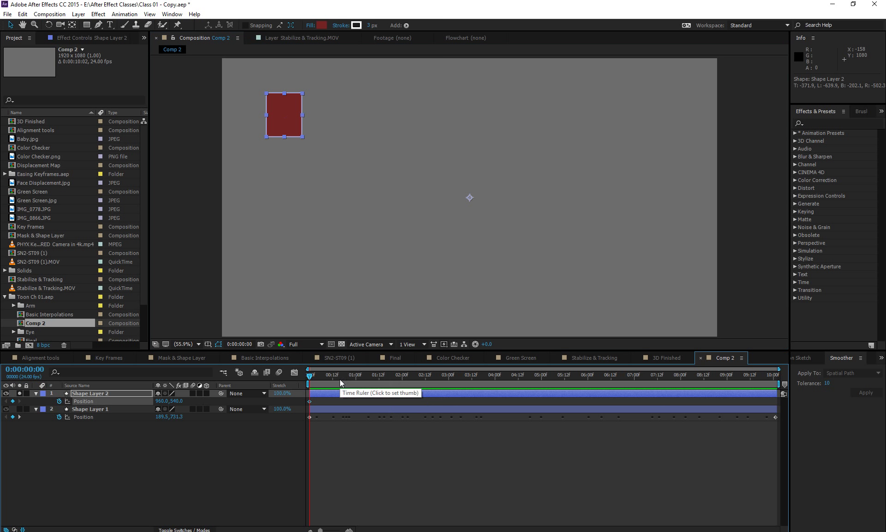
Animate the rectangle with position keyframes at about 0:00:02:00 and 0:00:02:10, and preview a work area ending at 0:00:02:10
drag(325, 378, 402, 379)
drag(295, 123, 650, 114)
click(422, 376)
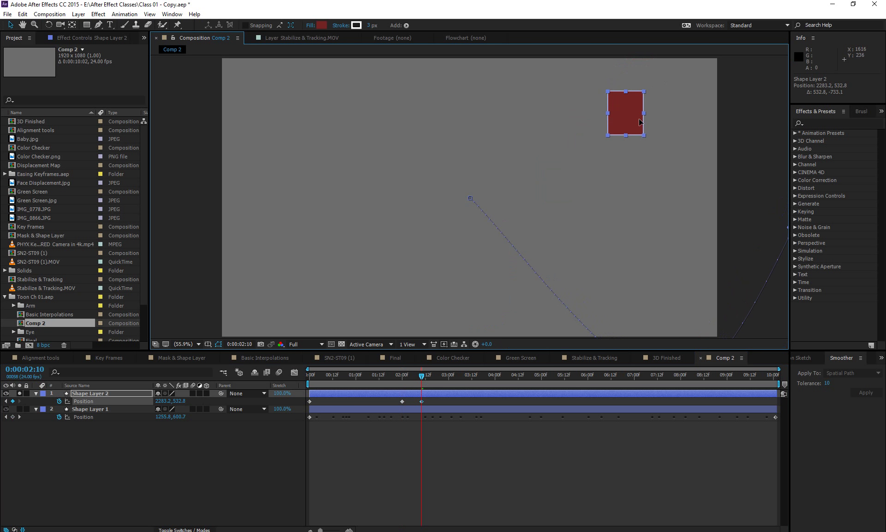
key(n)
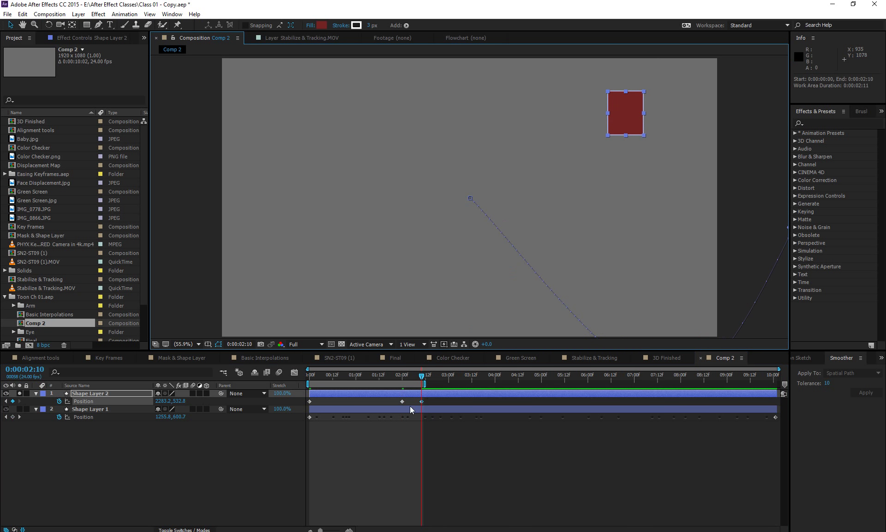
key(space)
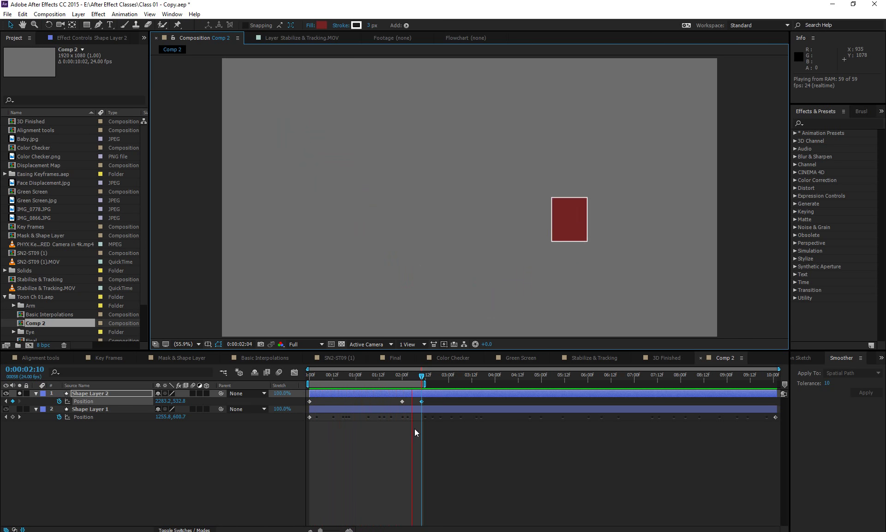
Try Rove Across Time on Shape Layer 2's three position keyframes, preview the motion, and undo the roving
drag(437, 400, 281, 399)
drag(351, 378, 362, 377)
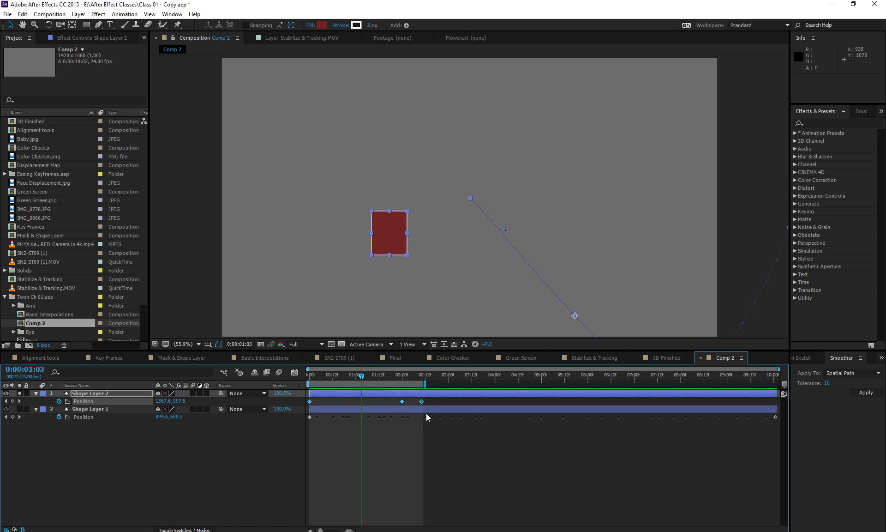
right_click(402, 402)
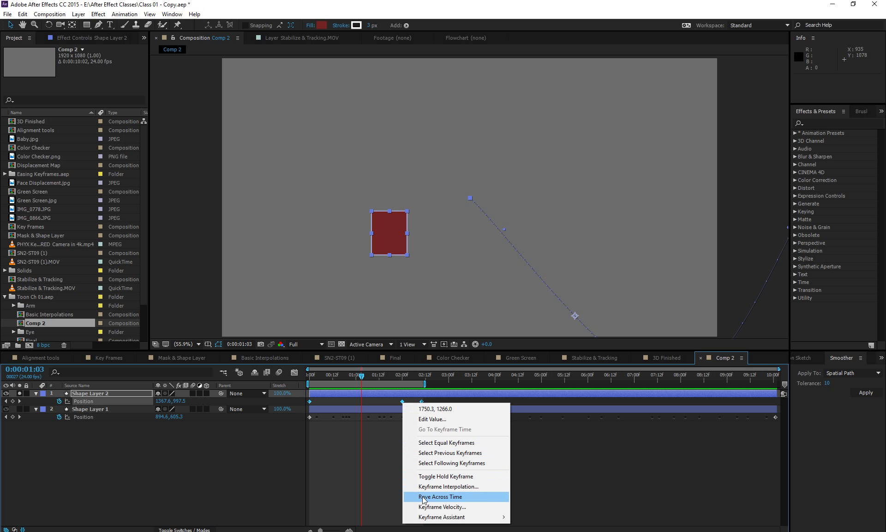
click(440, 496)
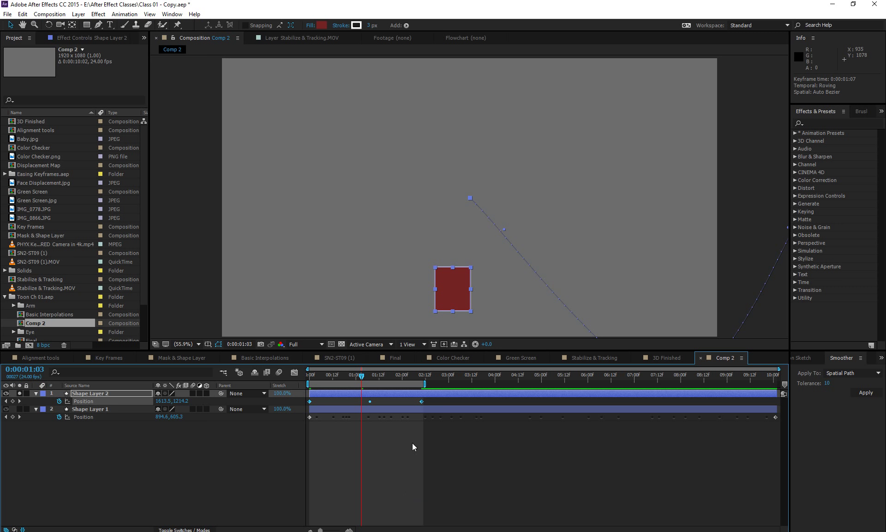
key(space)
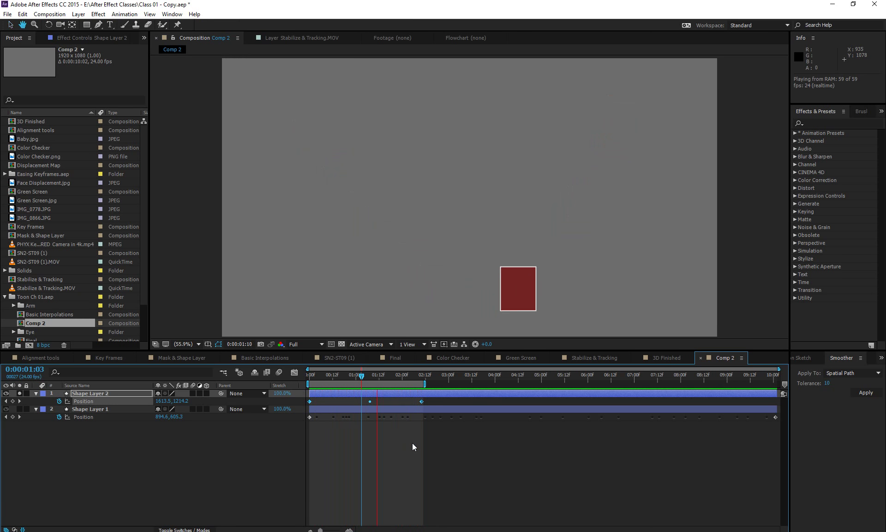
key(ctrl+z)
click(436, 436)
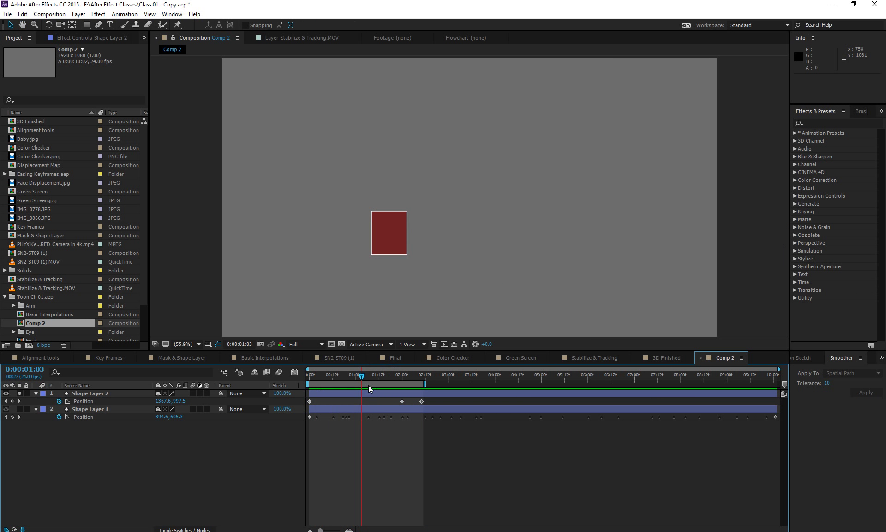
Move the rectangle to new positions at 0:00:02:06 and 0:00:00:17 to add two more keyframes, and preview the motion
drag(366, 377, 416, 372)
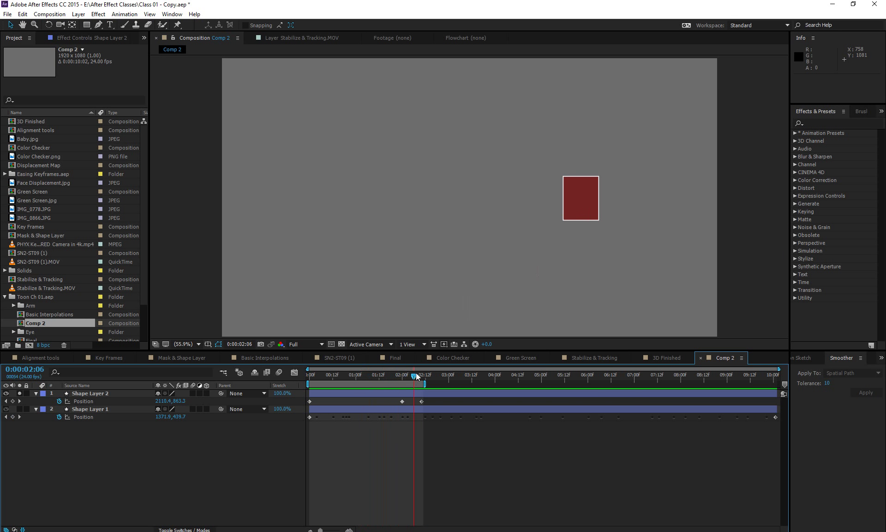
drag(573, 197, 271, 112)
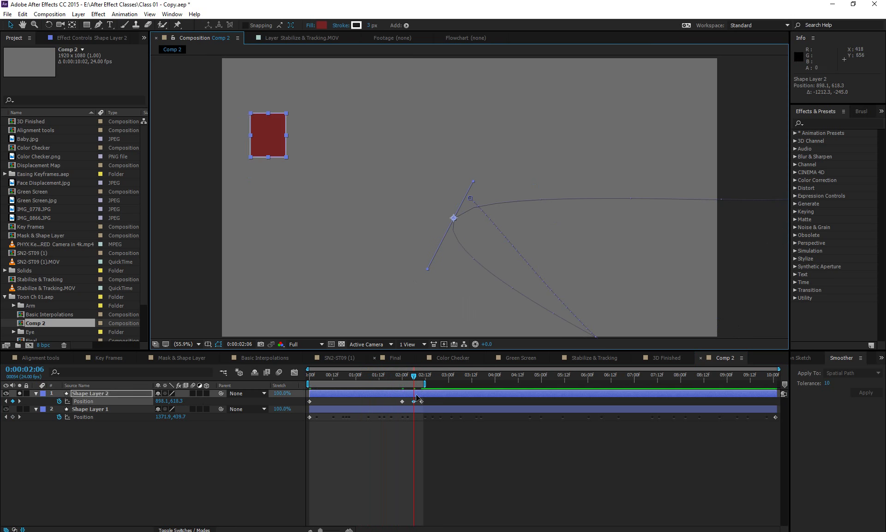
click(392, 381)
click(342, 375)
drag(348, 202, 346, 296)
key(space)
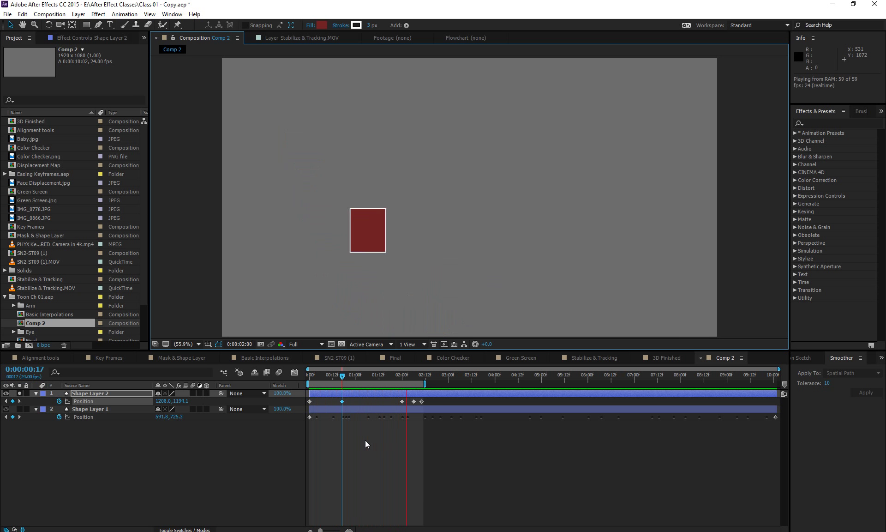
key(space)
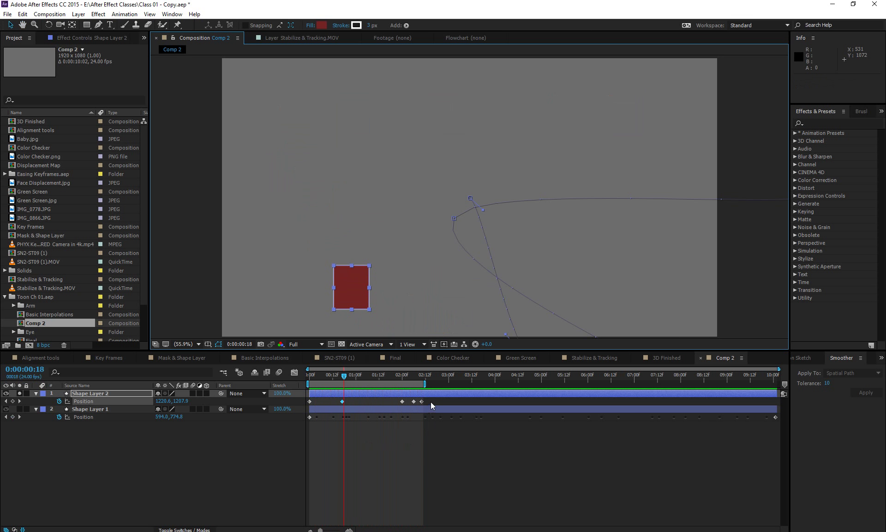
Apply Rove Across Time to all of Shape Layer 2's position keyframes and preview the motion
click(97, 401)
right_click(402, 401)
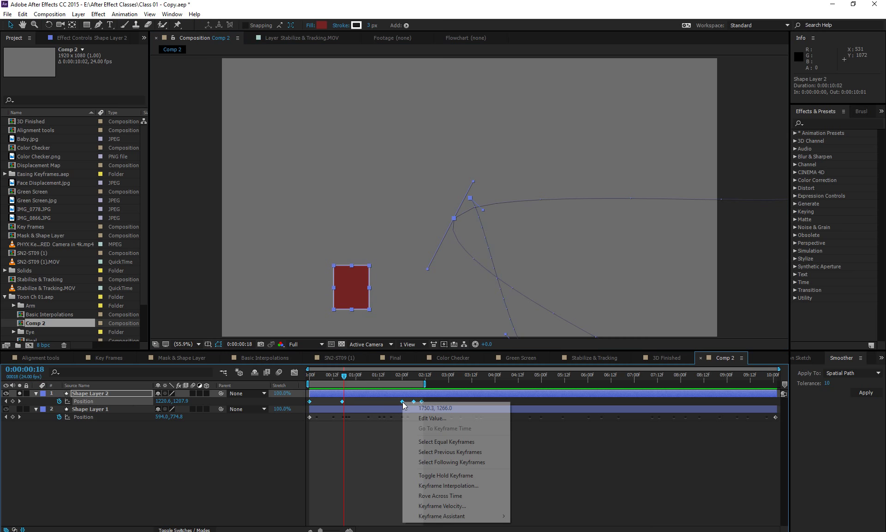
click(440, 496)
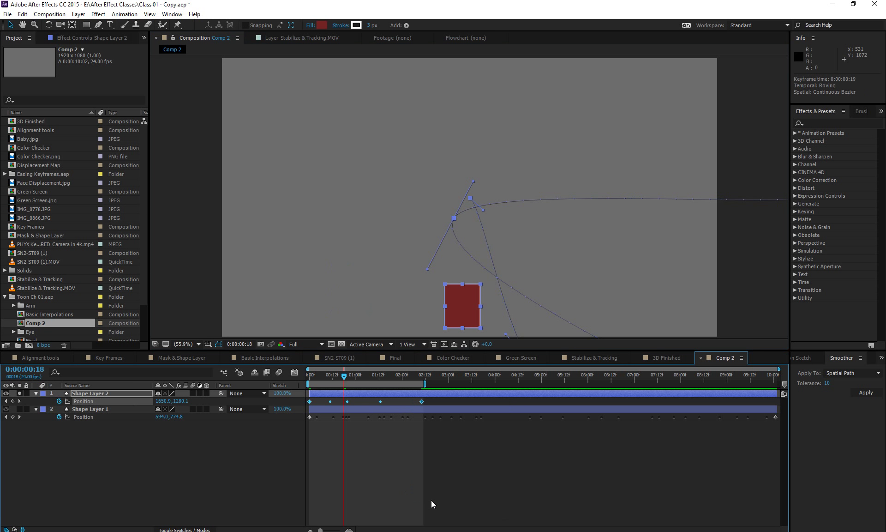
key(space)
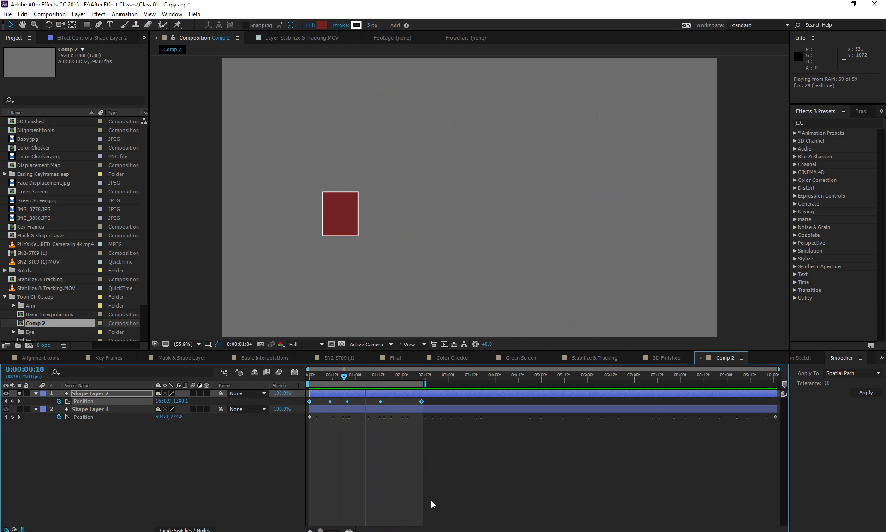
key(space)
Delete Shape Layer 2 and reset the work area to the full composition duration
click(77, 394)
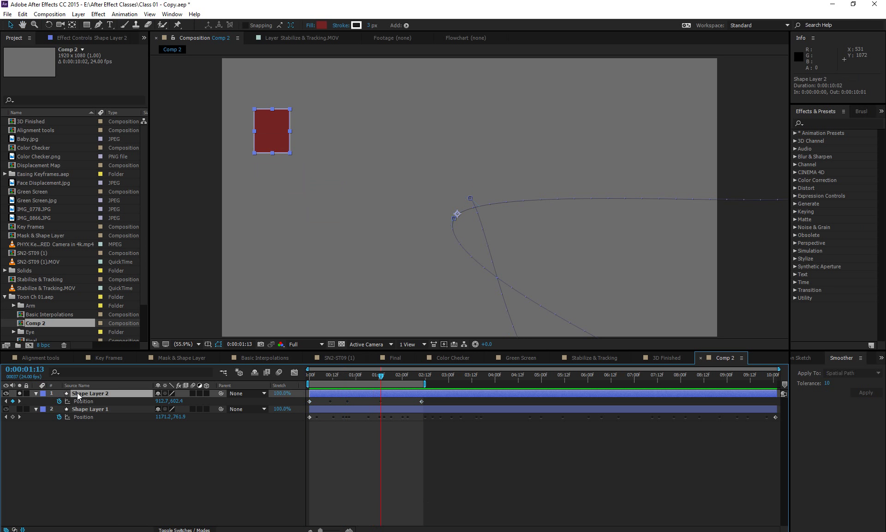
key(Delete)
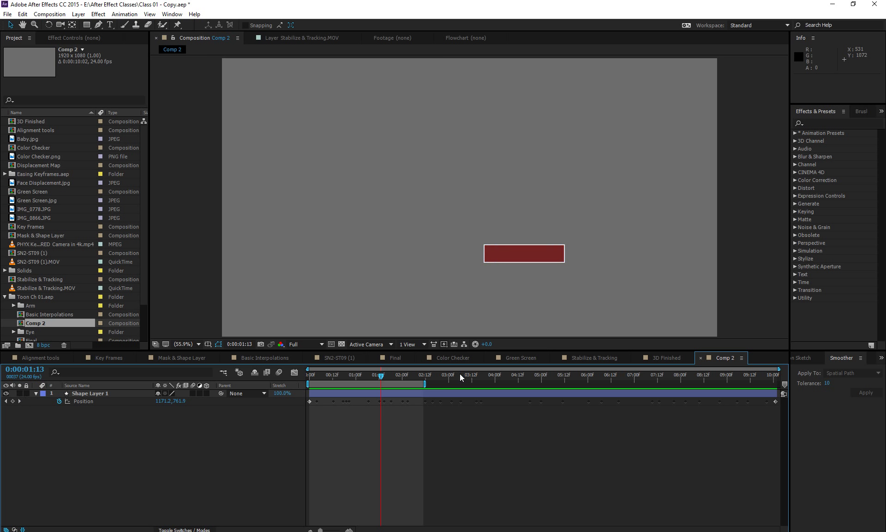
double_click(392, 383)
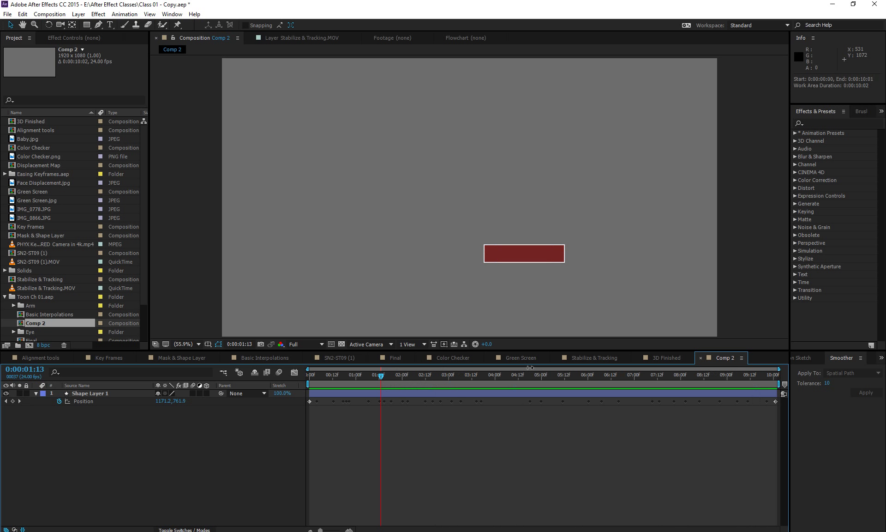
Scrub through Shape Layer 1's motion along its path and return to the first frame with the layer selected
drag(443, 375, 598, 382)
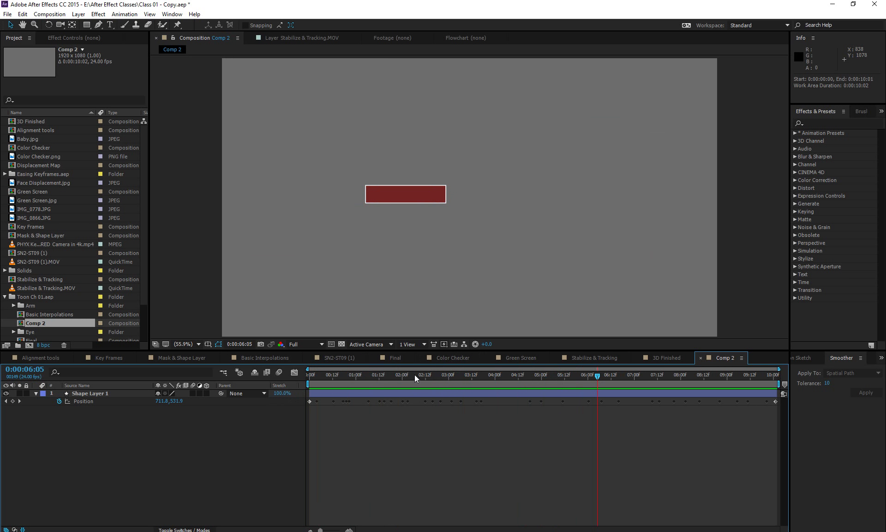
drag(415, 375, 517, 384)
click(459, 392)
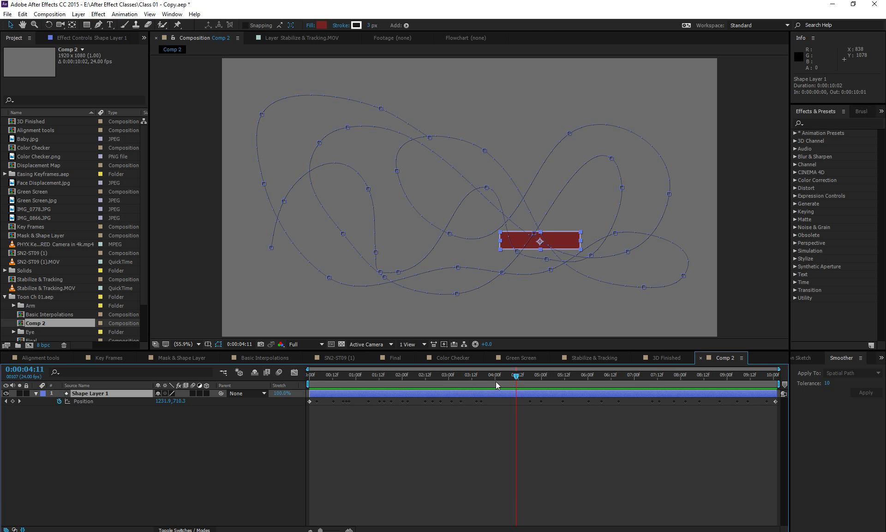
key(Home)
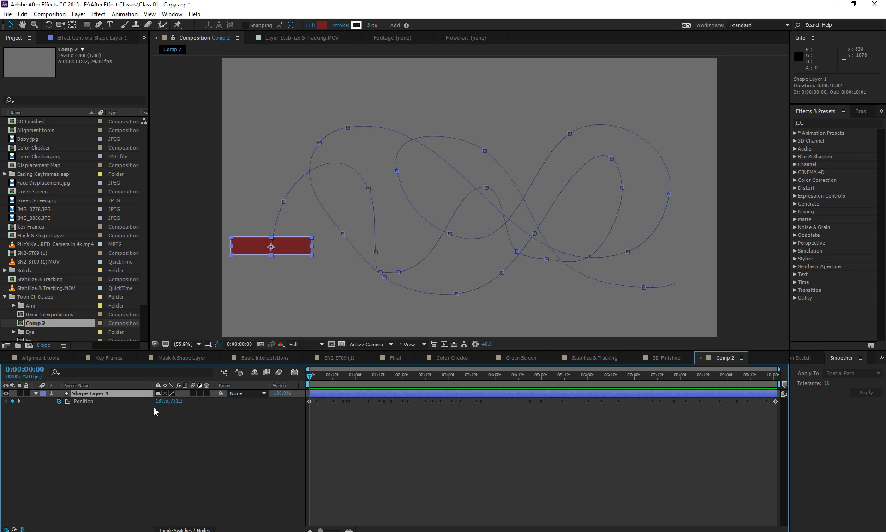
Try rotating Shape Layer 1 manually to -81° to follow its motion path, undo the rotation changes, and return to the first frame
key(r)
click(168, 402)
drag(168, 403, 141, 412)
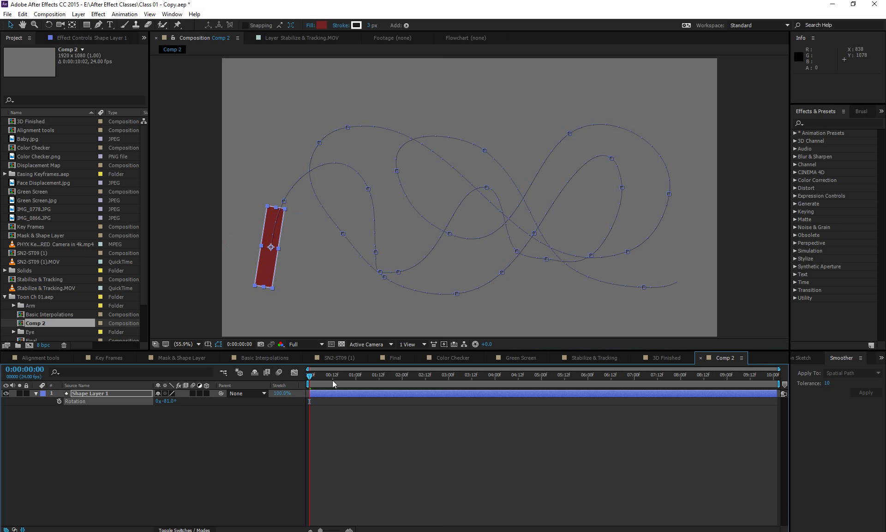
mouse_move(334, 379)
mouse_down()
mouse_move(349, 379)
mouse_move(327, 380)
mouse_up()
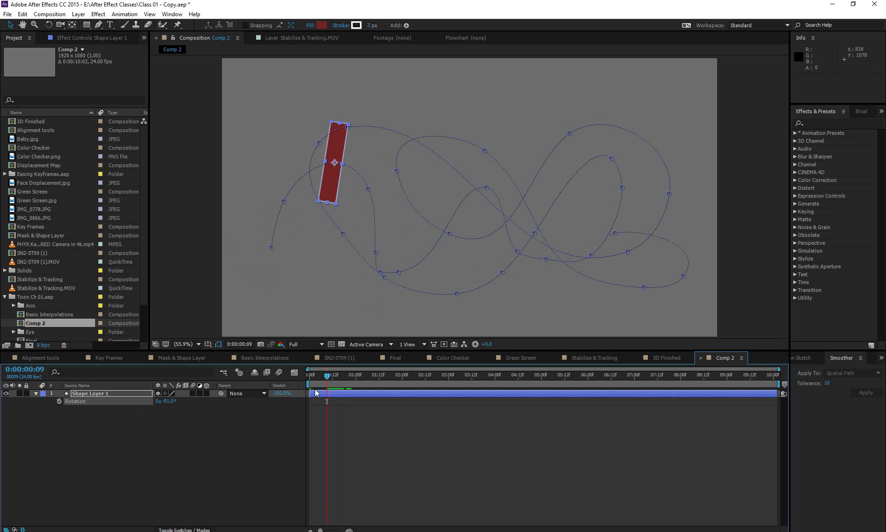
drag(173, 401, 226, 445)
key(ctrl+z)
key(ctrl+z)
key(ctrl+z)
key(Home)
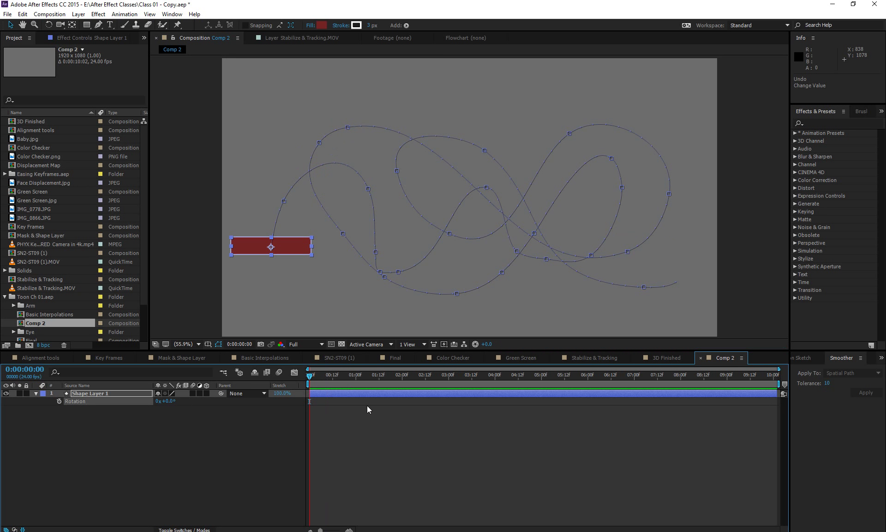
Set Shape Layer 1's auto-orientation to Orient Along Path
right_click(350, 395)
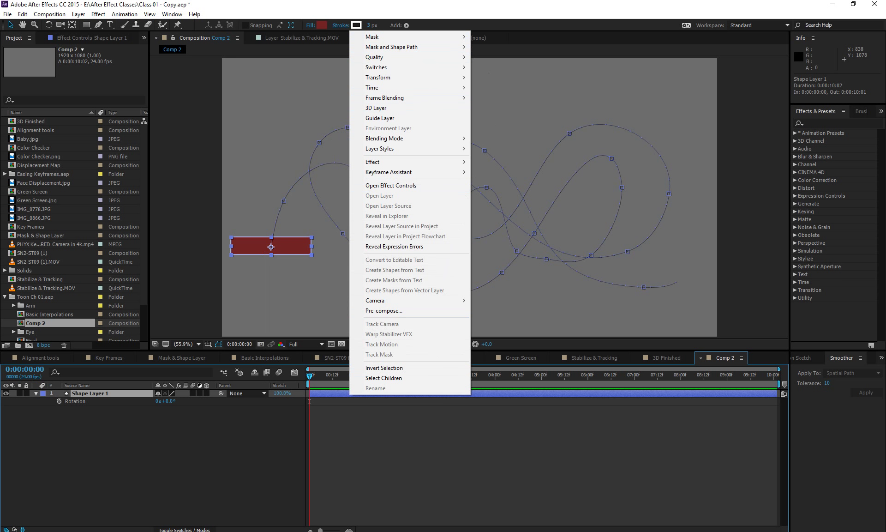
key(Escape)
click(79, 15)
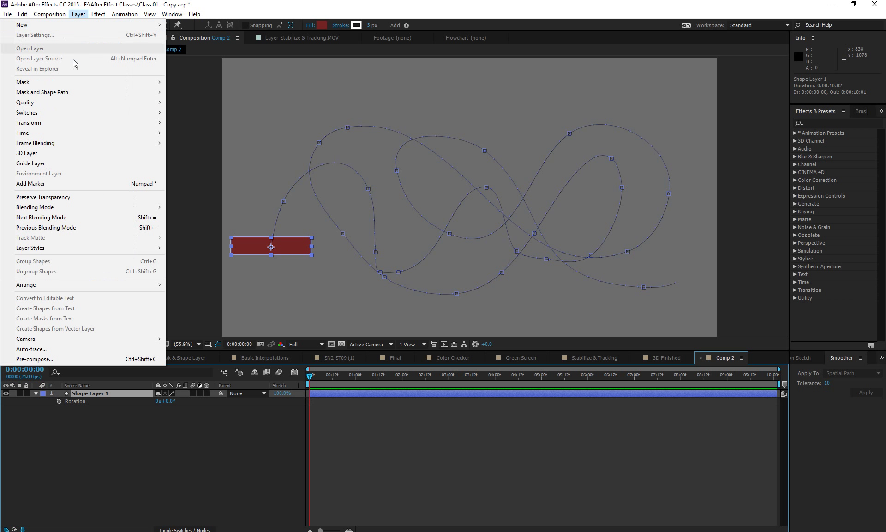
mouse_move(55, 207)
right_click(353, 394)
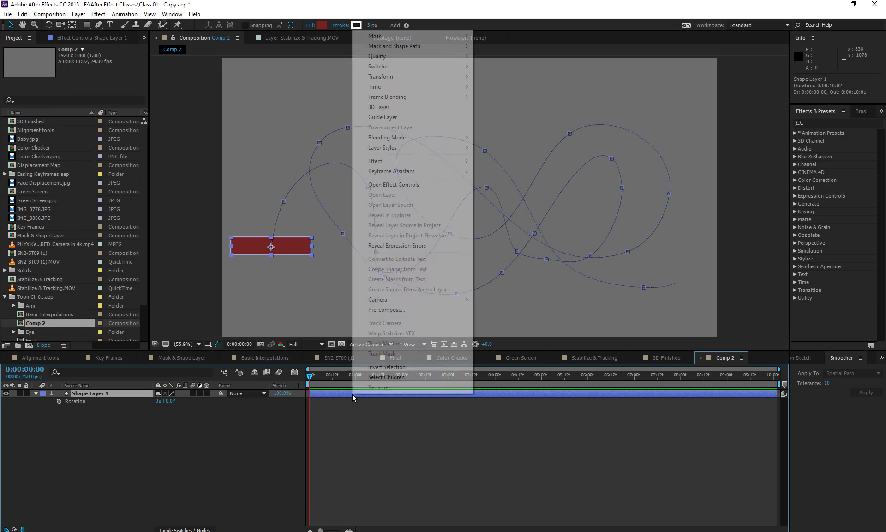
mouse_move(412, 87)
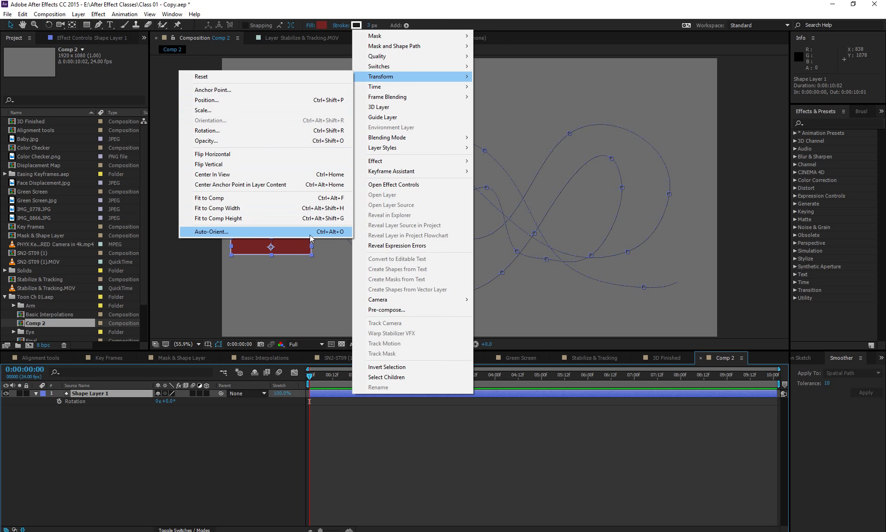
click(309, 232)
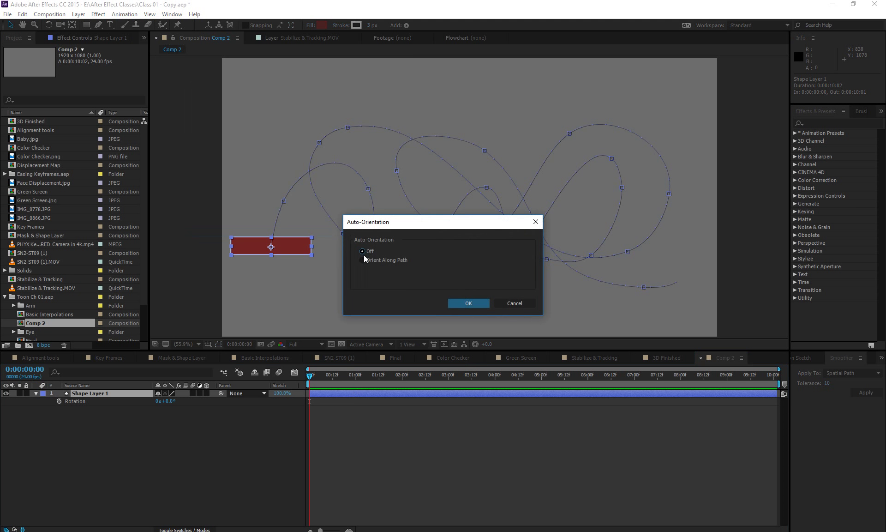
click(473, 305)
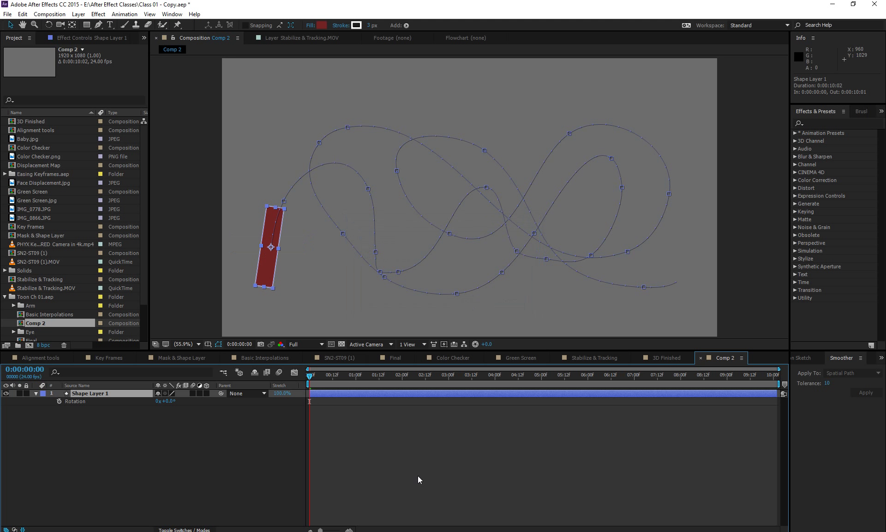
Preview and scrub the rectangle's motion to check how it turns along its path
key(space)
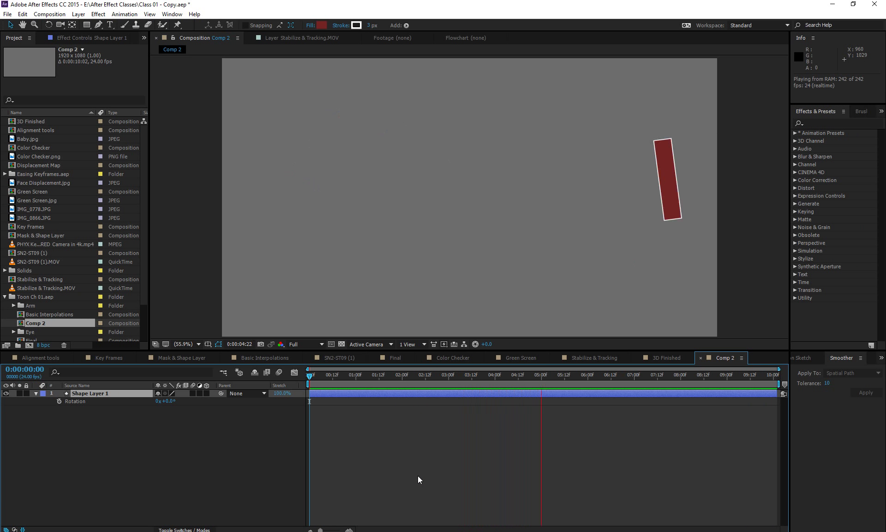
key(space)
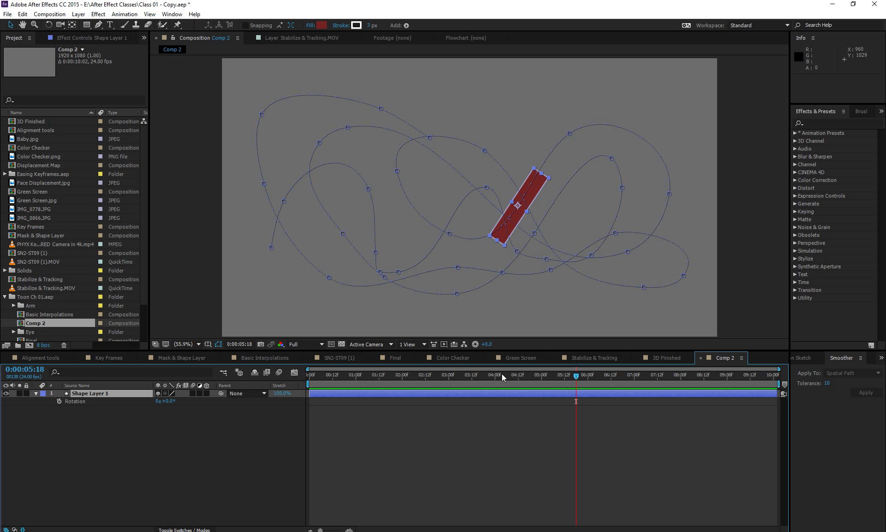
drag(519, 377, 484, 396)
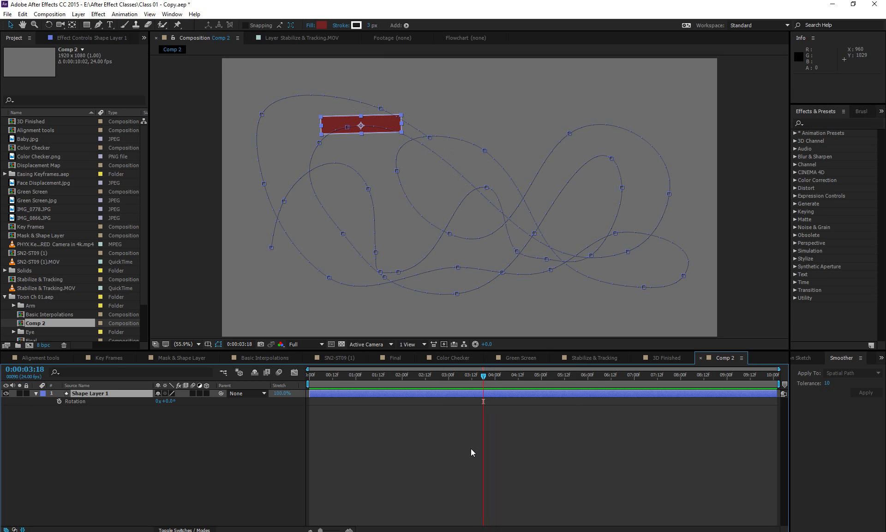
key(space)
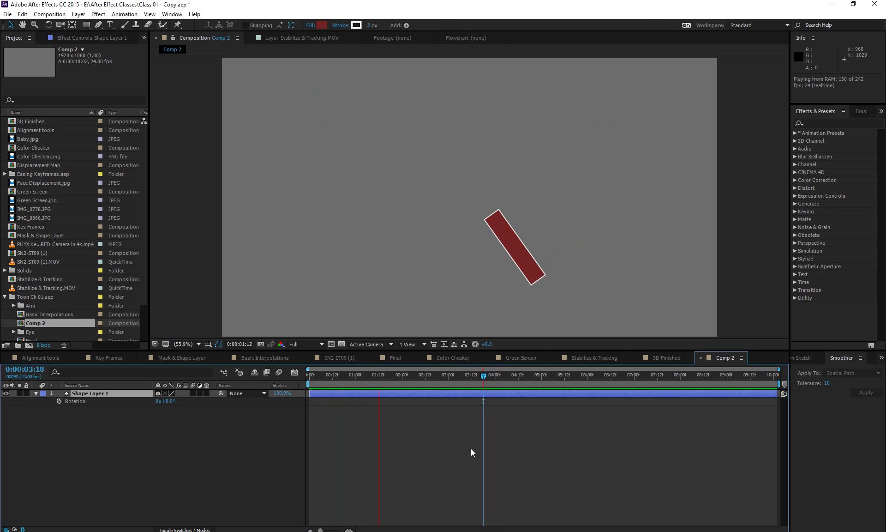
key(space)
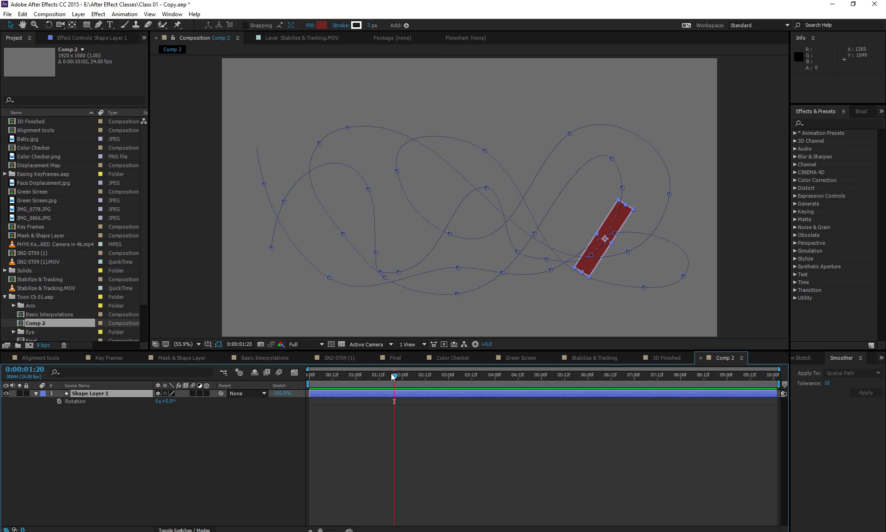
Hide the layer controls in the composition view and scrub the motion to 0:00:03:17
drag(393, 376, 483, 382)
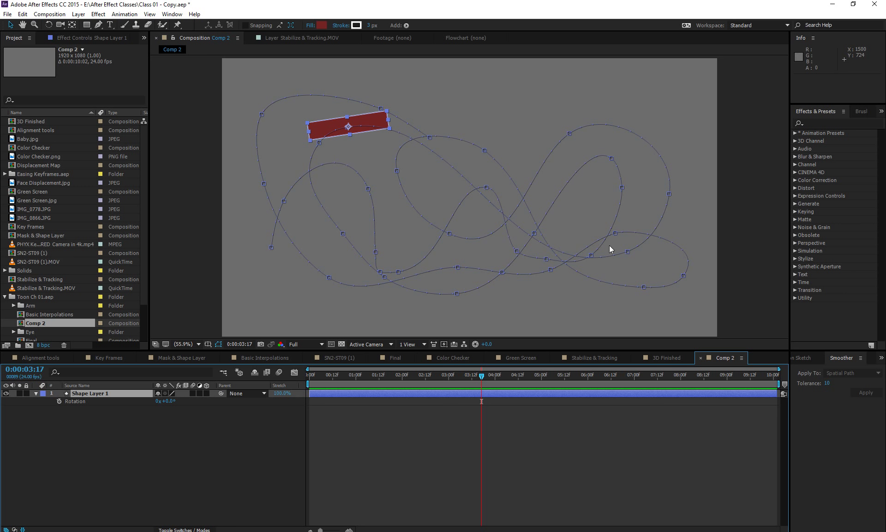
key(ctrl+shift+h)
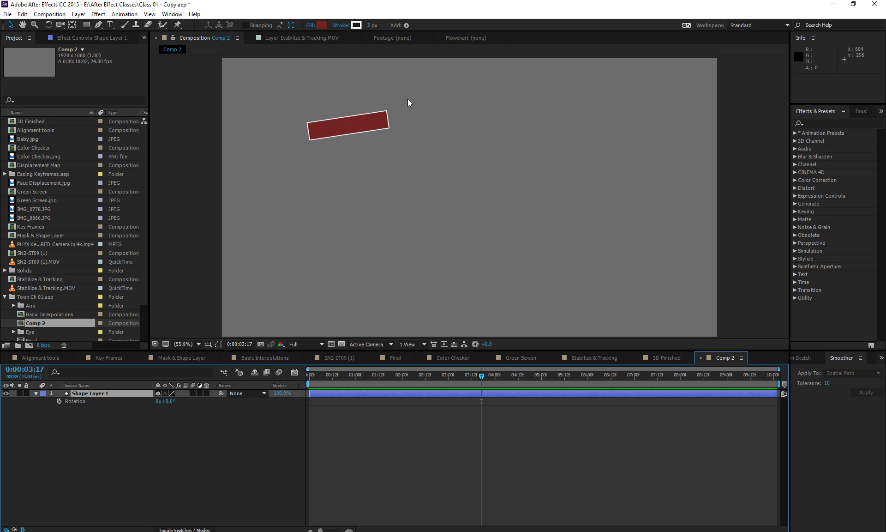
drag(415, 374, 482, 376)
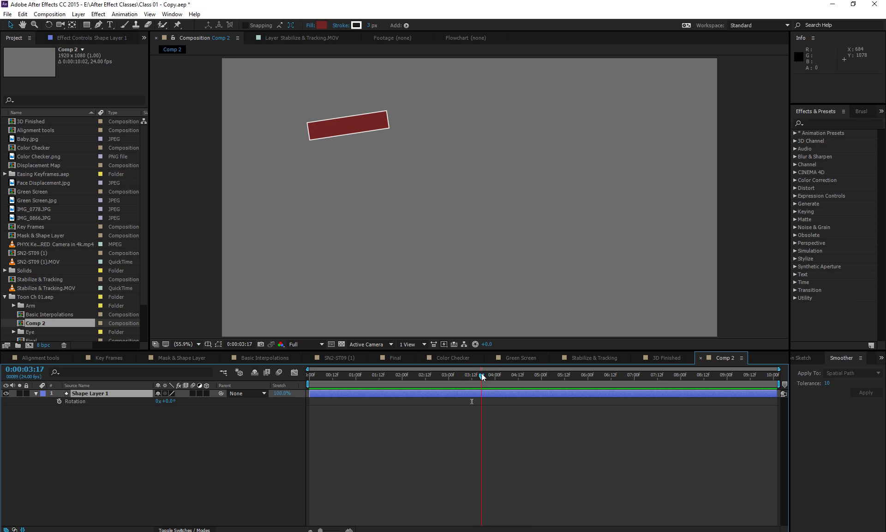
Examine Comp 2's advanced motion blur settings, including the shutter angle, and close them without changes
right_click(237, 433)
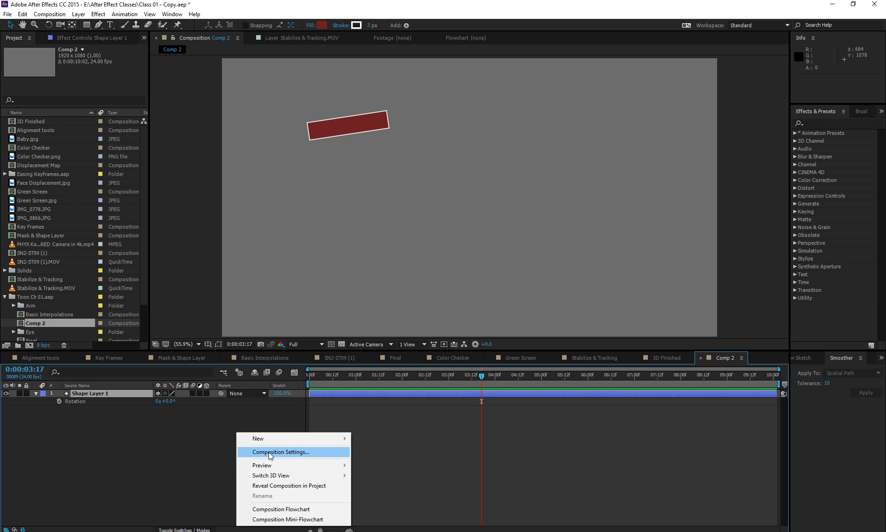
click(269, 452)
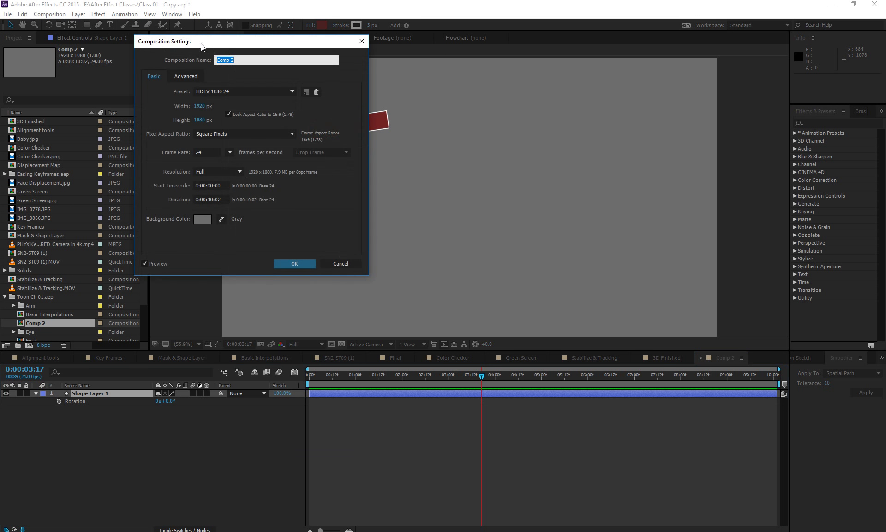
click(179, 77)
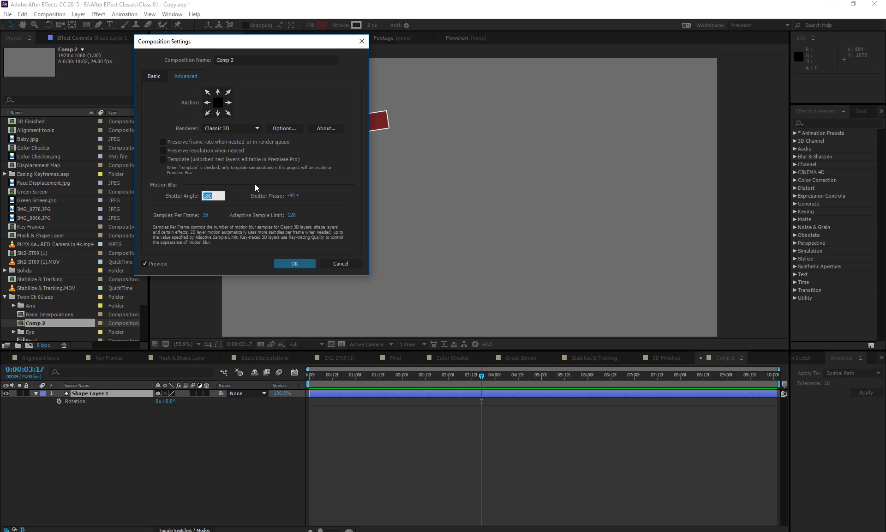
key(Return)
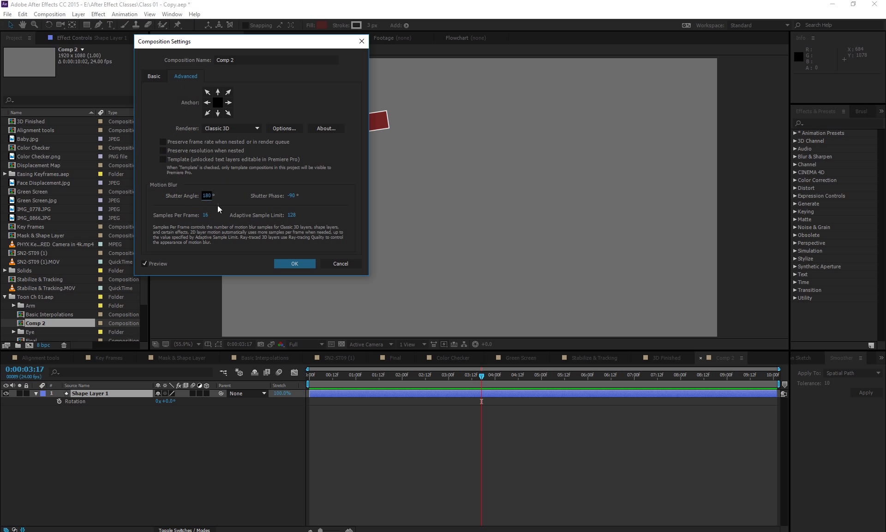
click(361, 41)
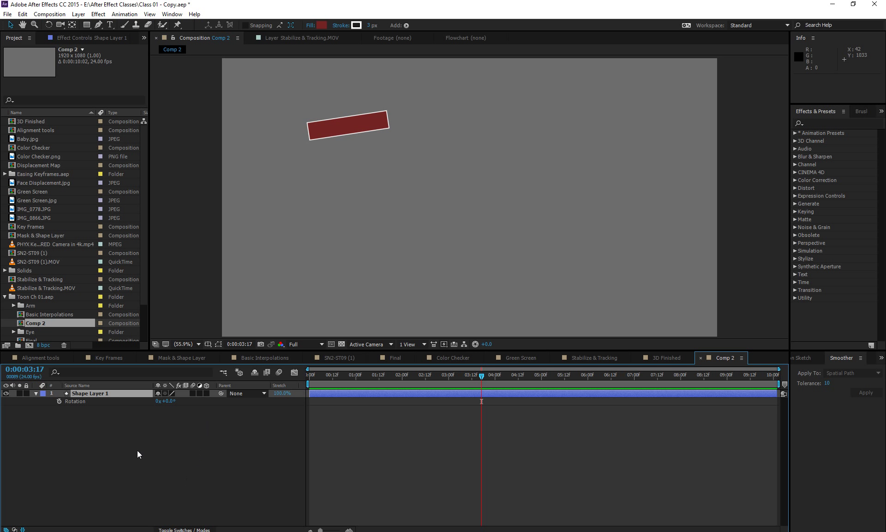
Enable motion blur for Shape Layer 1 and for the whole composition, and preview the blurred motion
click(194, 393)
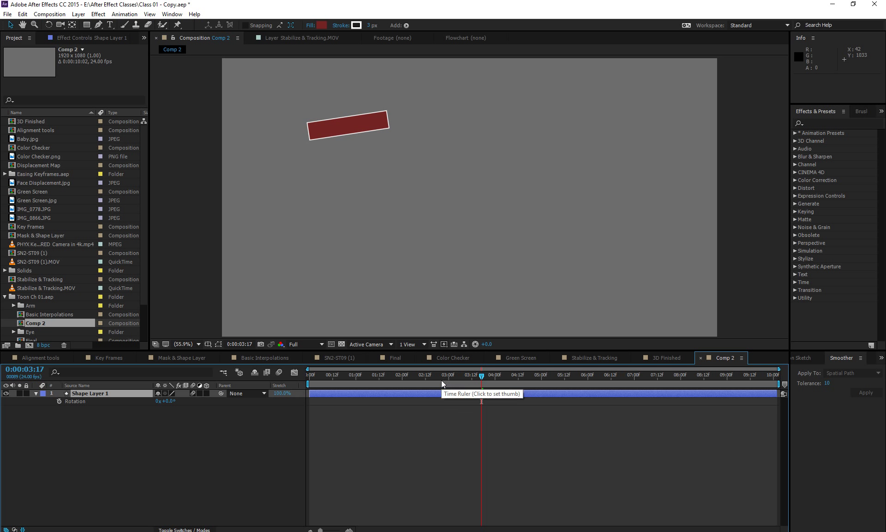
click(136, 392)
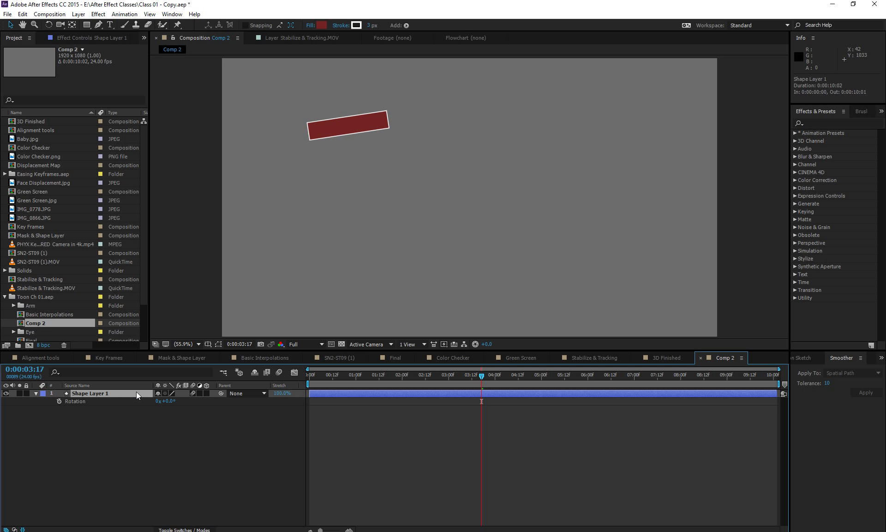
mouse_move(489, 377)
mouse_down()
mouse_move(520, 382)
mouse_move(472, 384)
mouse_move(487, 381)
mouse_move(480, 390)
mouse_up()
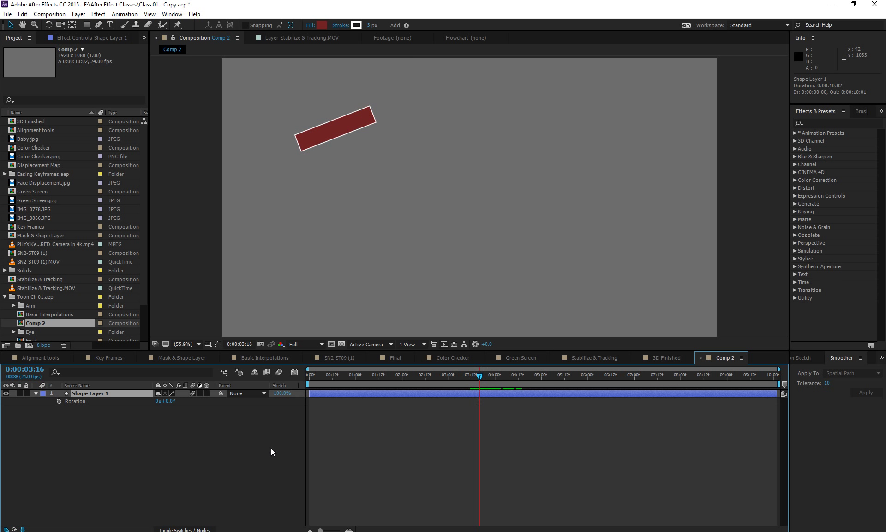
click(279, 372)
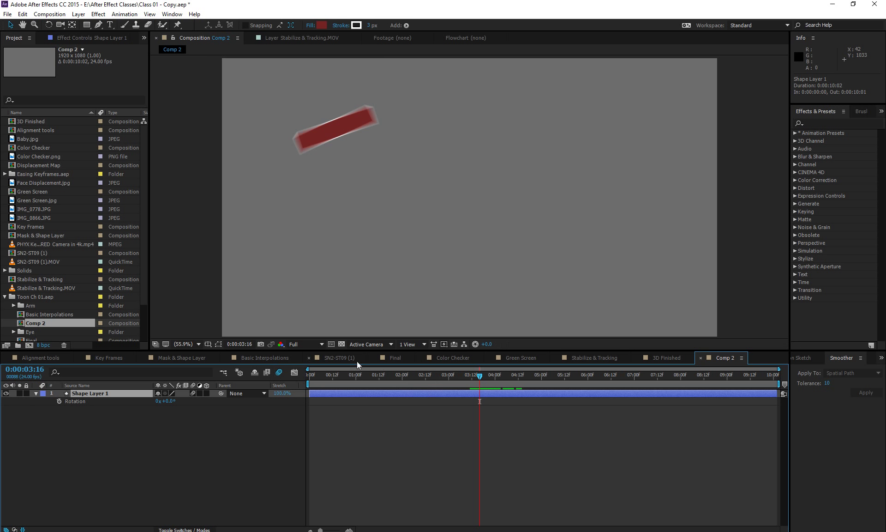
key(space)
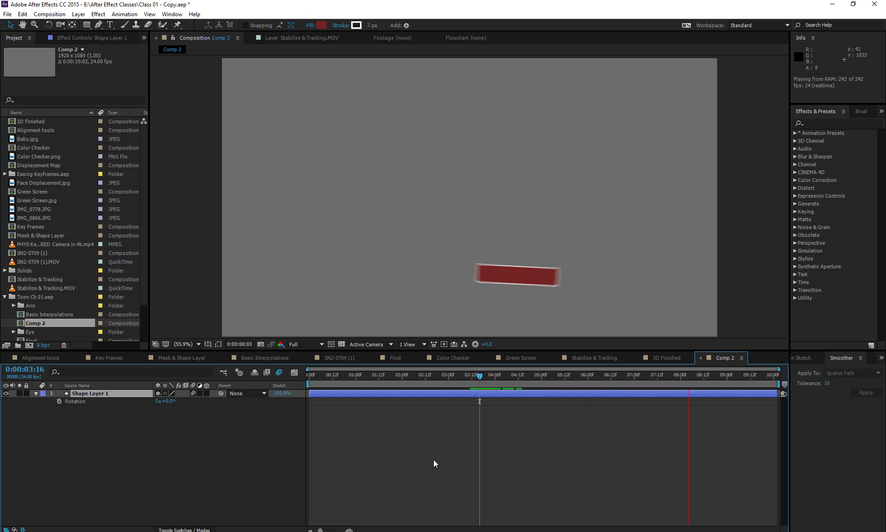
key(space)
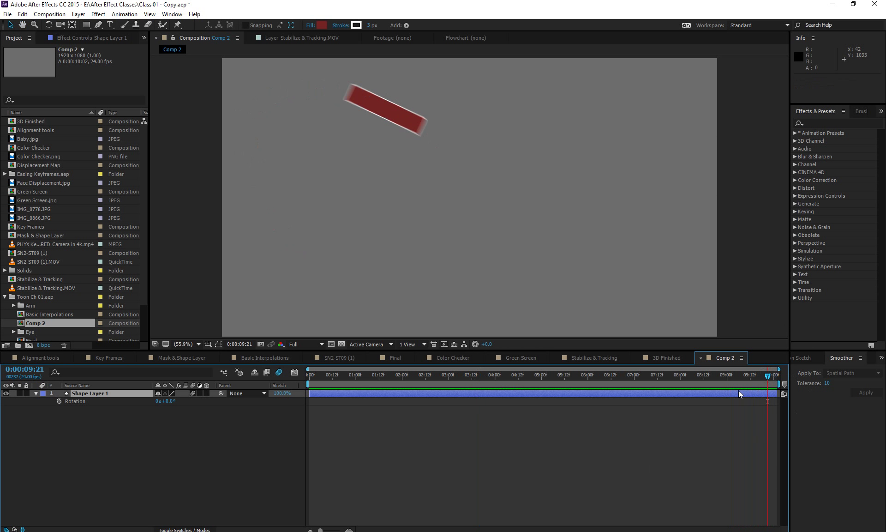
Apply Easy Ease to the last and first position keyframes of Shape Layer 1
key(p)
click(776, 402)
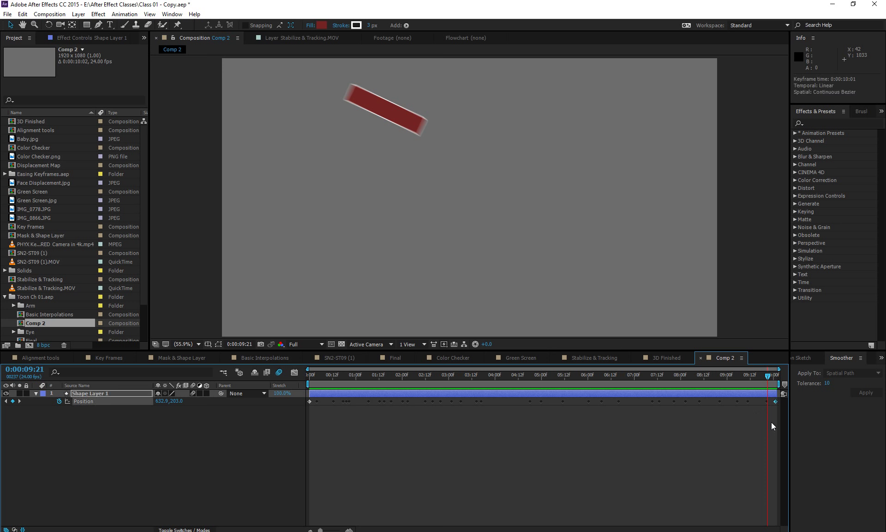
key(F9)
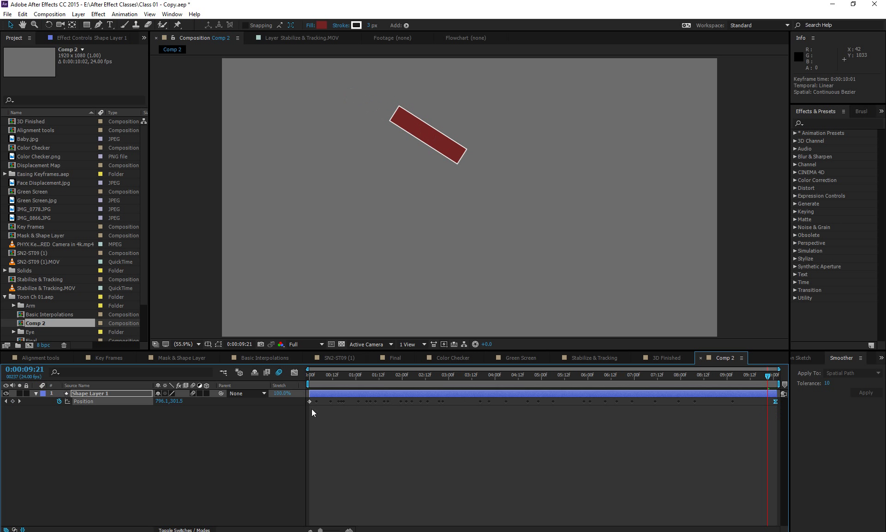
key(F9)
Move Shape Layer 1's last position keyframe earlier to just after 9 seconds and preview the faster motion up to 0:00:03:20
click(732, 377)
drag(773, 401, 737, 401)
drag(685, 379, 667, 378)
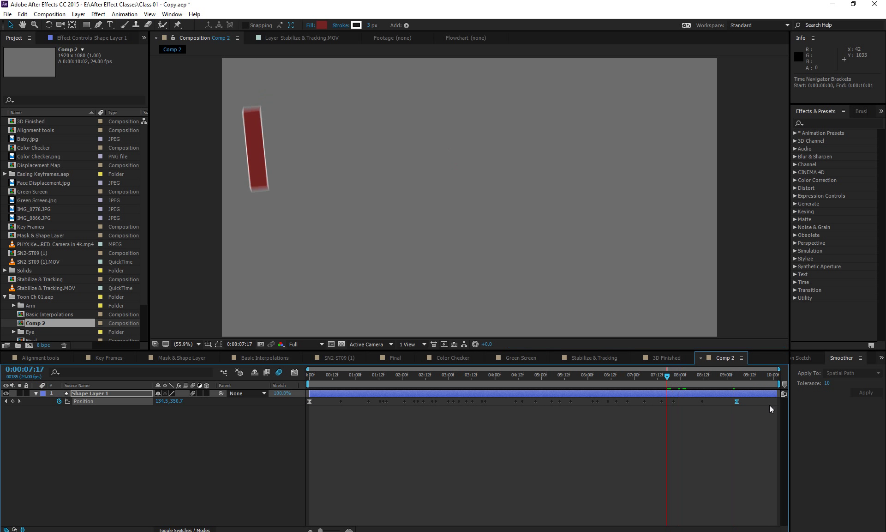
key(space)
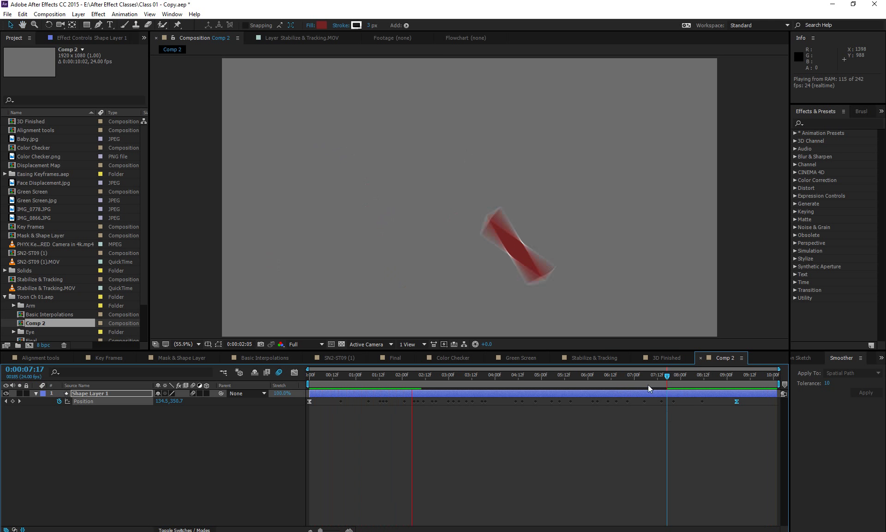
key(space)
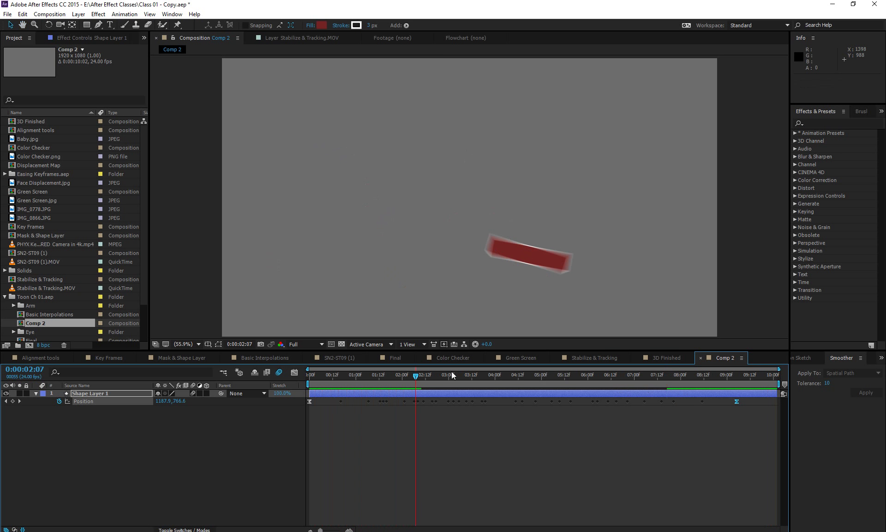
drag(435, 375, 488, 375)
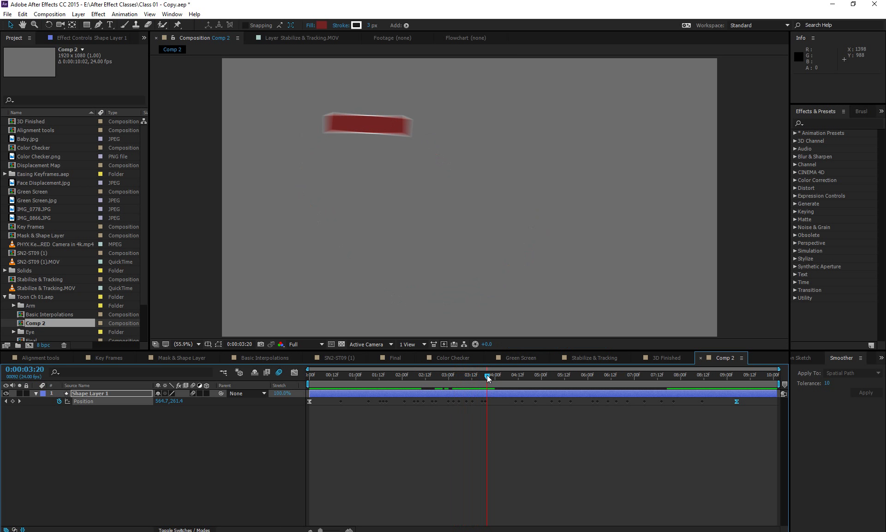
Increase the shutter angle and samples per frame in Comp 2's motion blur settings, and return to the first frame
right_click(220, 447)
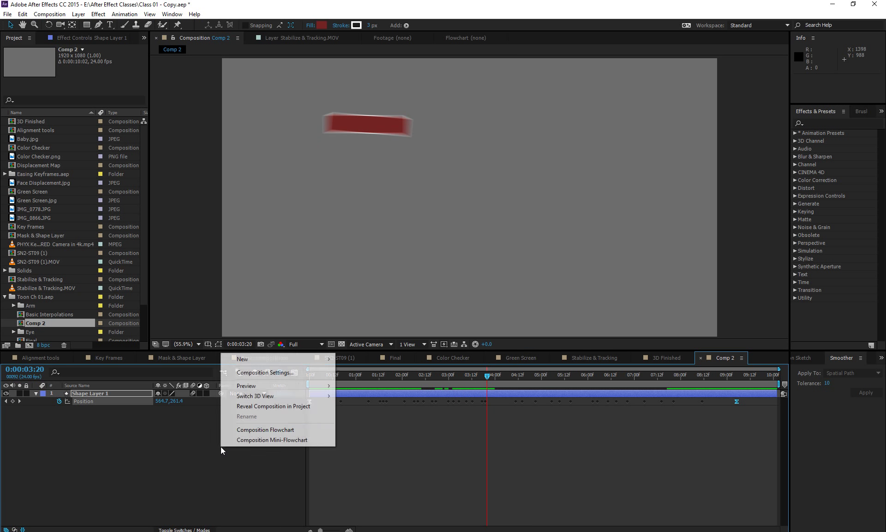
click(290, 376)
drag(253, 43, 177, 75)
click(157, 96)
drag(121, 228, 162, 227)
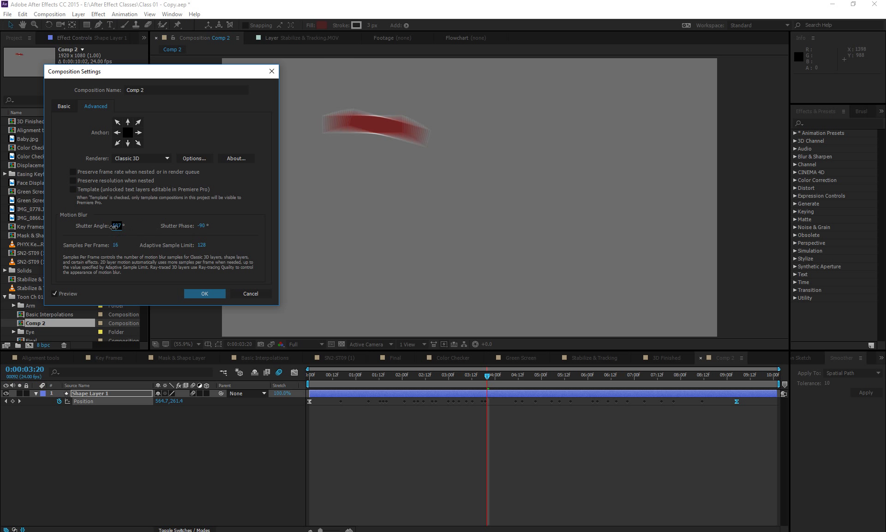
drag(117, 225, 143, 224)
drag(116, 229, 89, 239)
drag(118, 250, 131, 248)
click(207, 294)
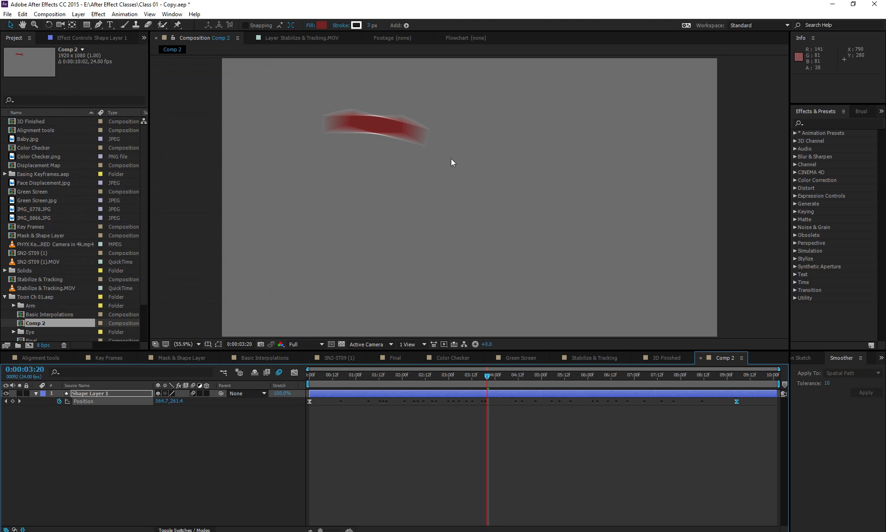
drag(475, 388, 309, 390)
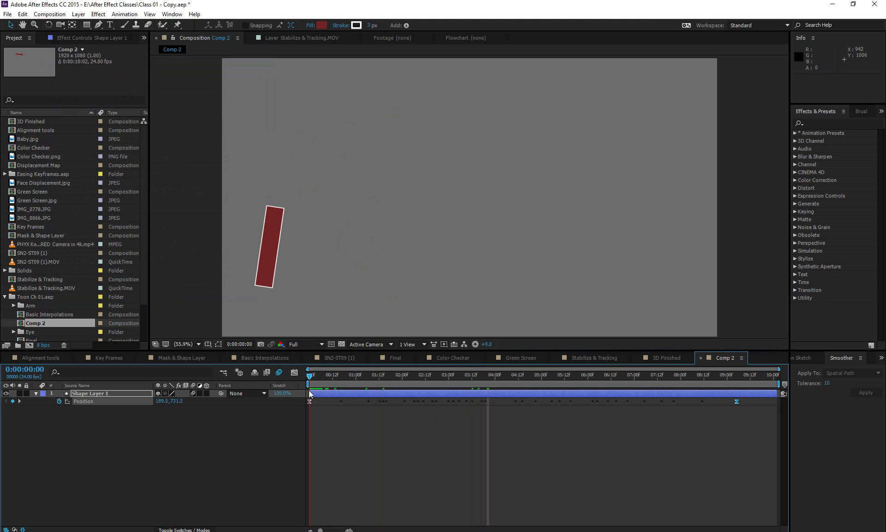
Preview the increased motion blur on Shape Layer 1 and stop playback at 0:00:02:15
key(space)
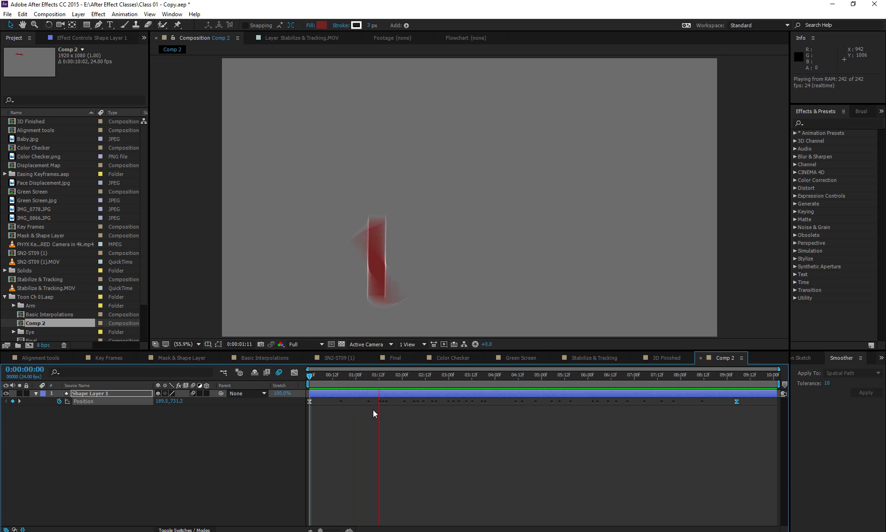
key(h)
key(space)
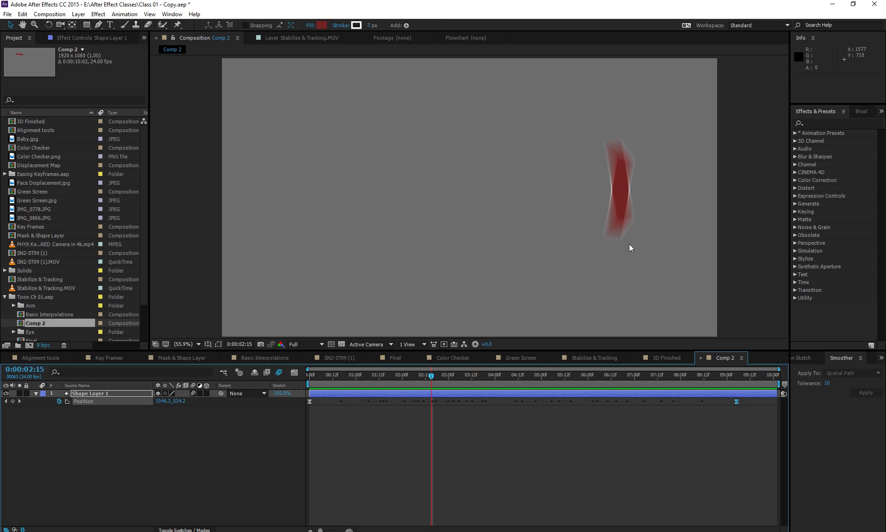
Set Comp 2's motion blur to a 180° shutter angle and 16 samples per frame in its composition settings
right_click(204, 440)
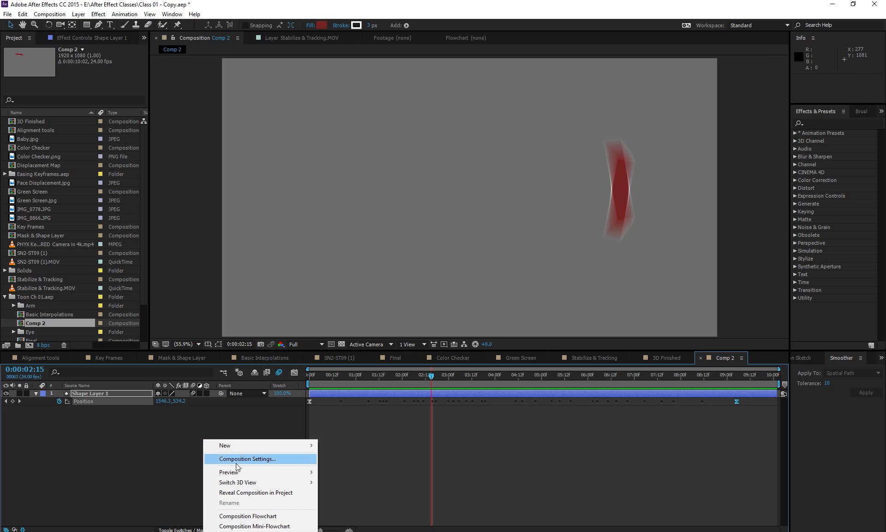
click(248, 458)
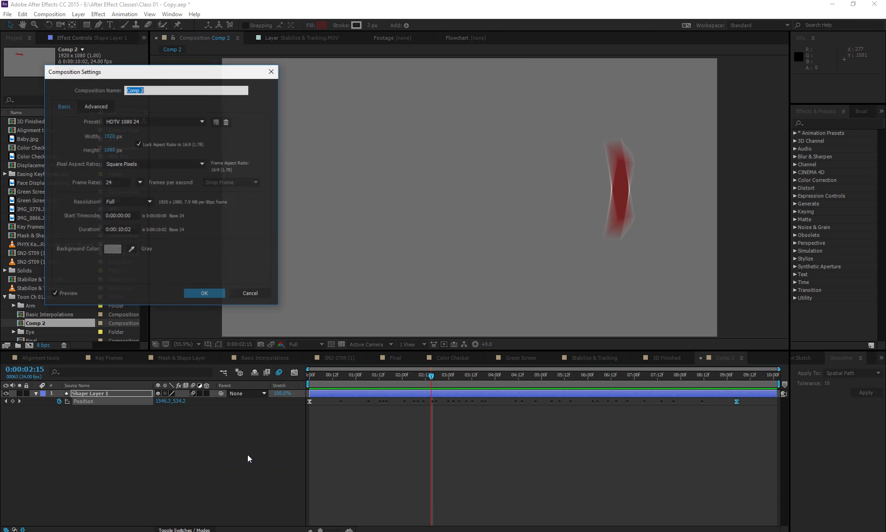
click(94, 107)
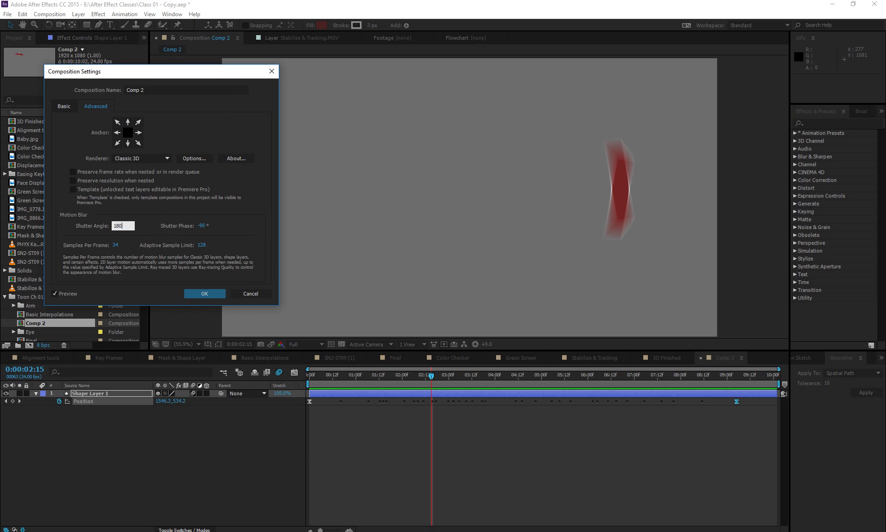
key(Return)
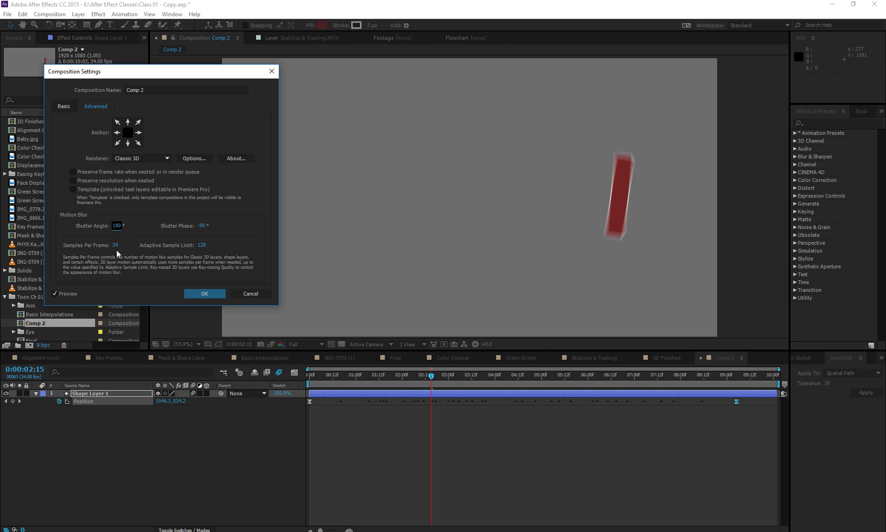
text(16)
key(Return)
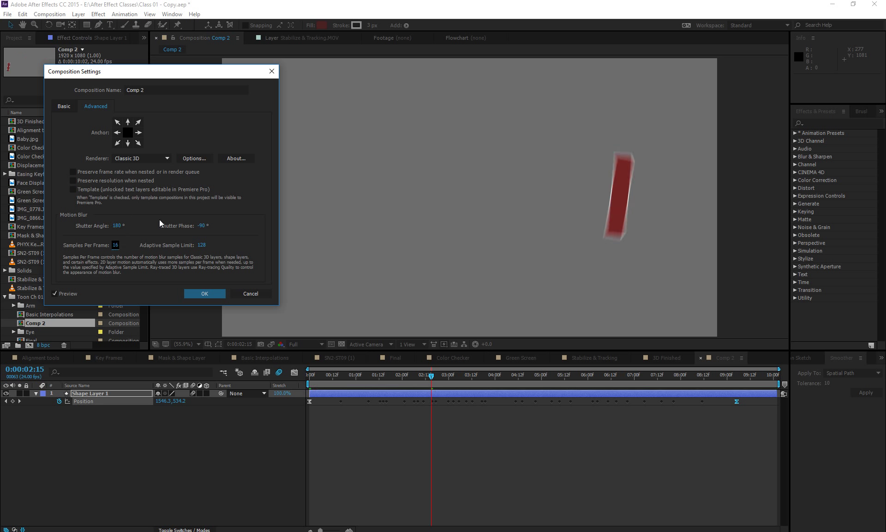
click(204, 293)
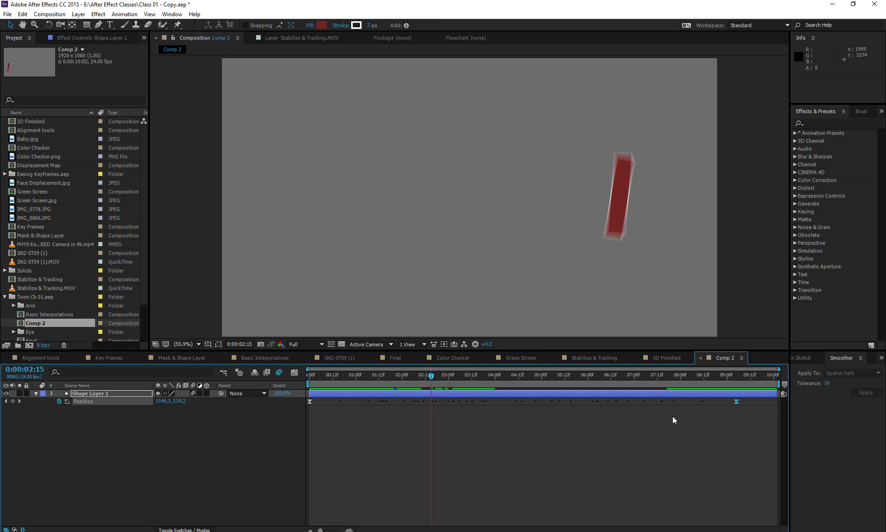
Move the current time to 0:00:00:21 and delete Shape Layer 1 from Comp 2
click(84, 39)
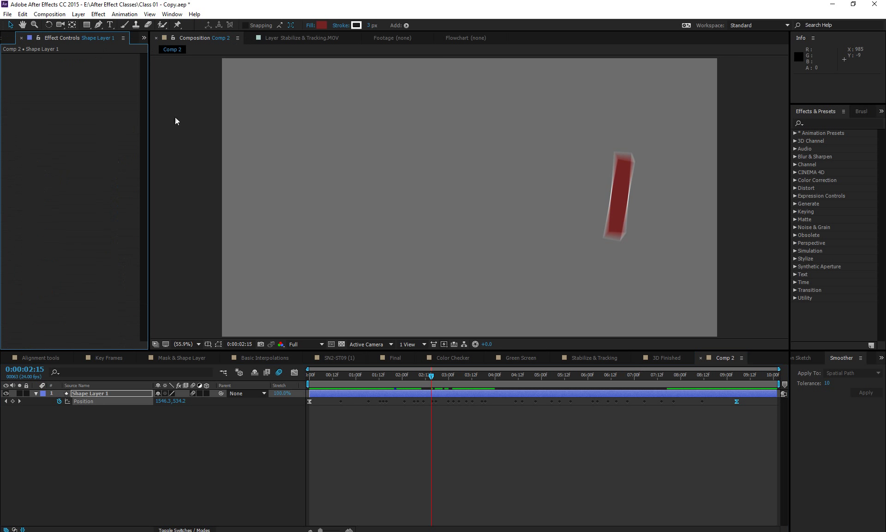
drag(431, 376, 350, 383)
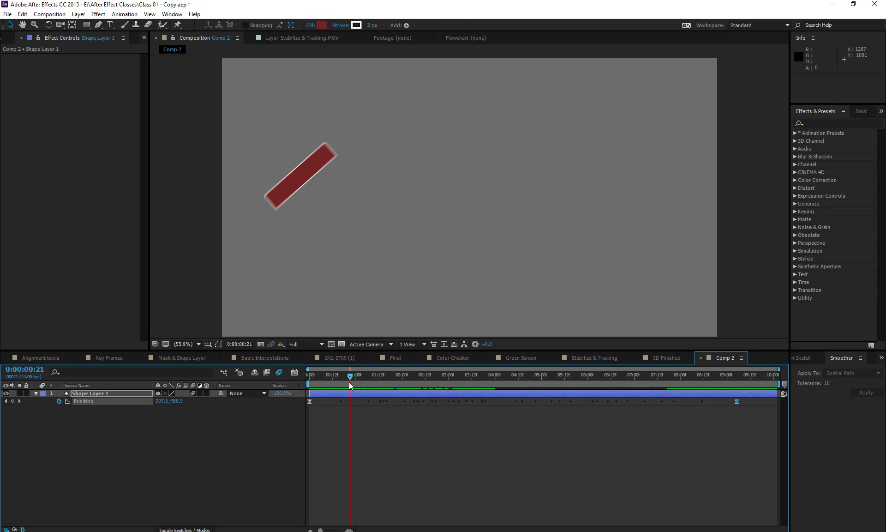
click(110, 24)
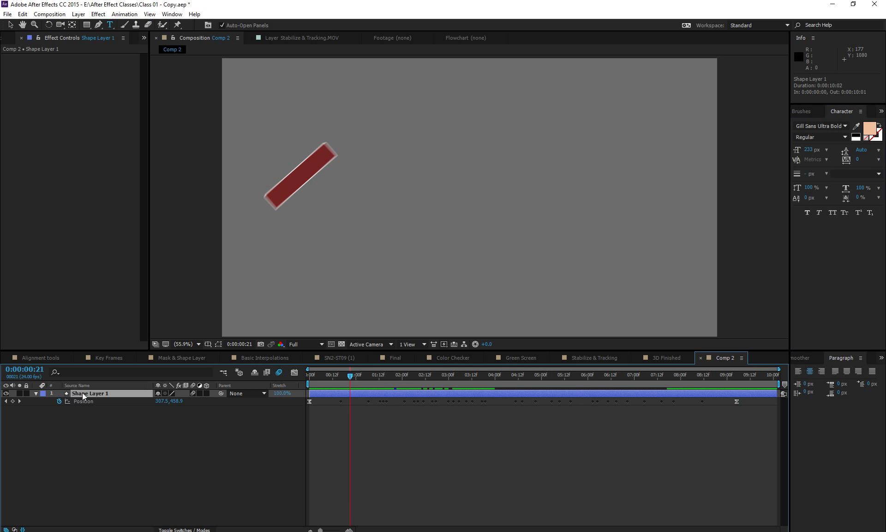
key(Delete)
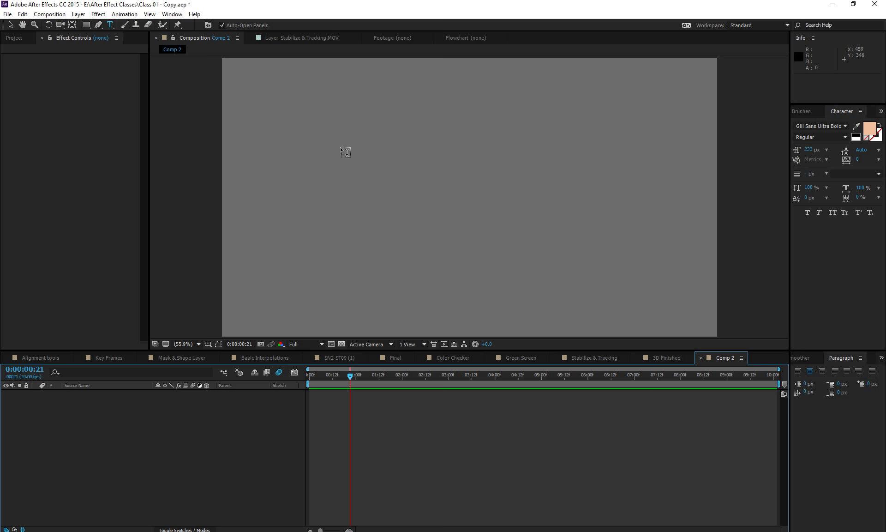
Create a text layer reading "Text" in Comp 2 and set its font to Goudy Stout
click(359, 162)
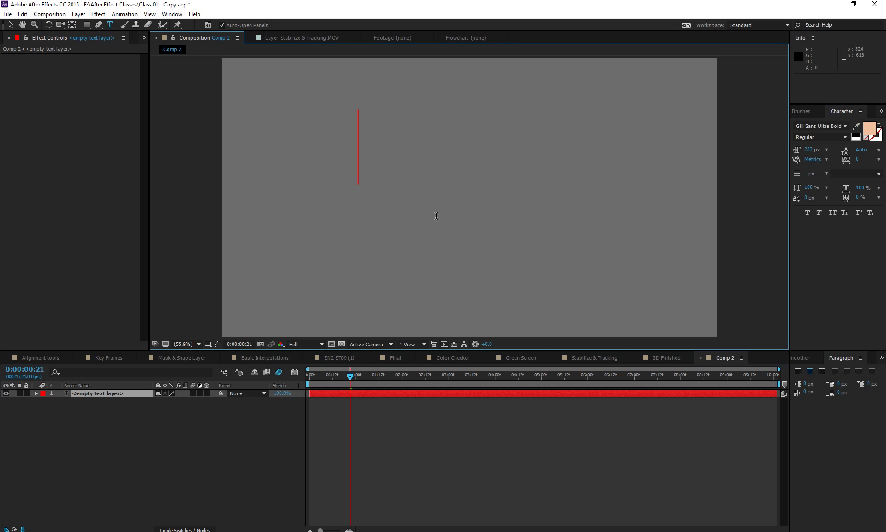
text(Text)
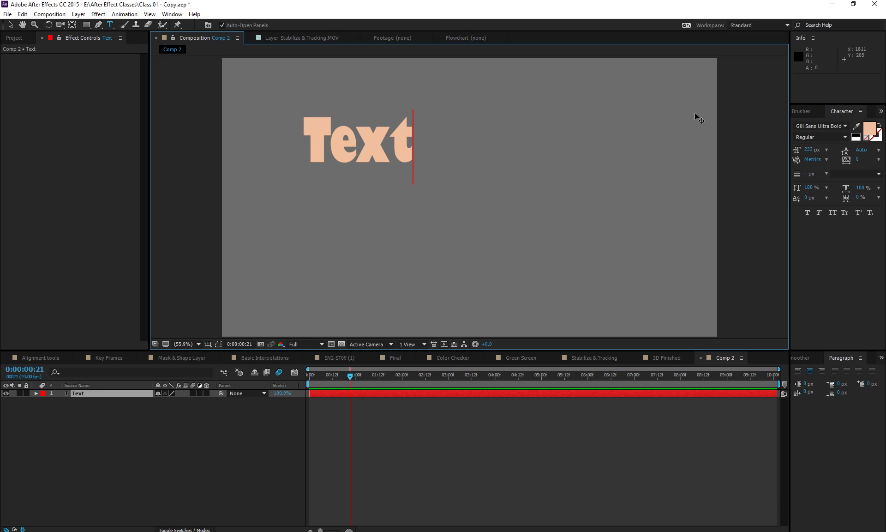
key(ctrl+a)
click(838, 125)
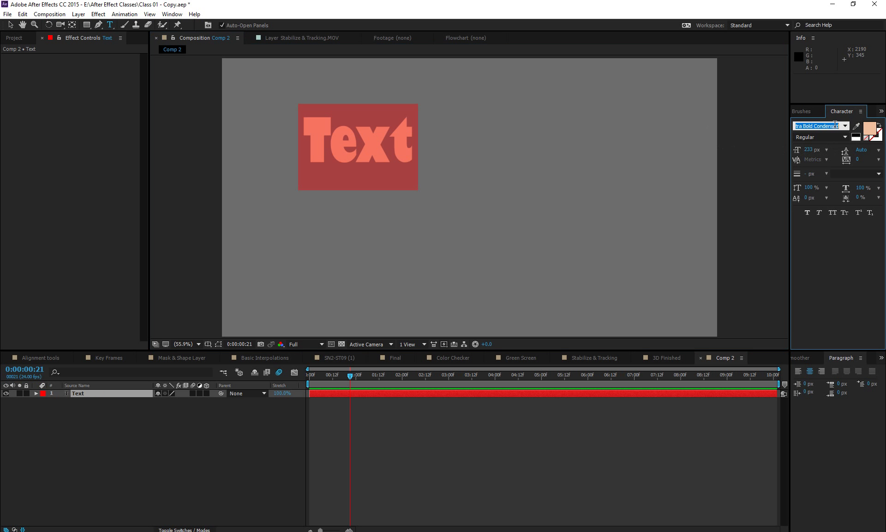
key(Down)
key(Down)
key(Down)
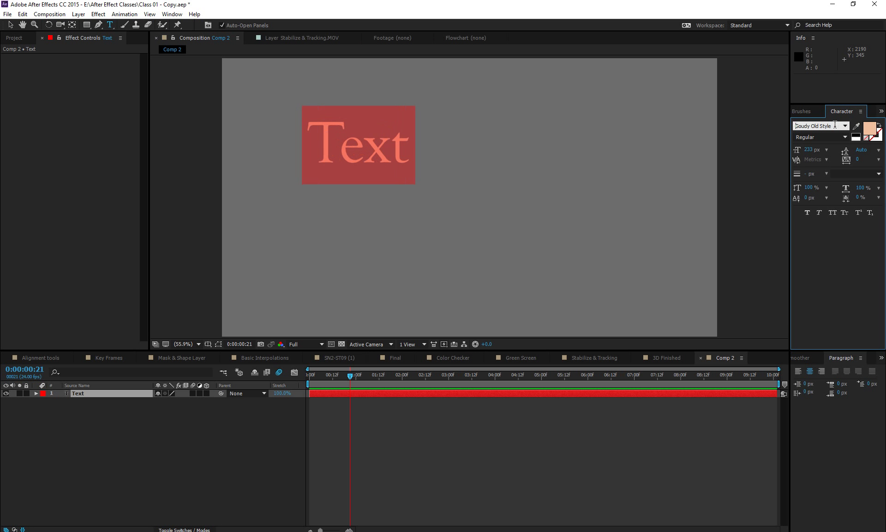
key(Return)
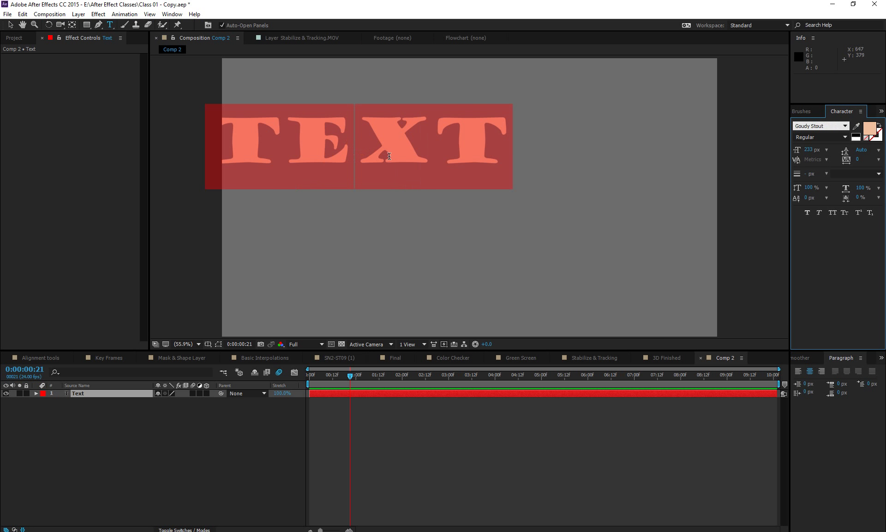
Move the text toward the centre of the frame and change its fill color to brown
drag(378, 153, 471, 193)
double_click(471, 193)
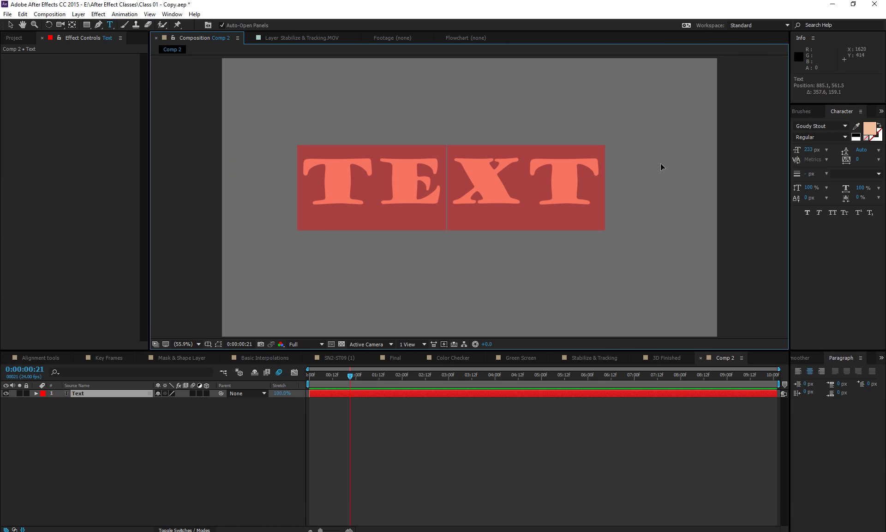
click(868, 129)
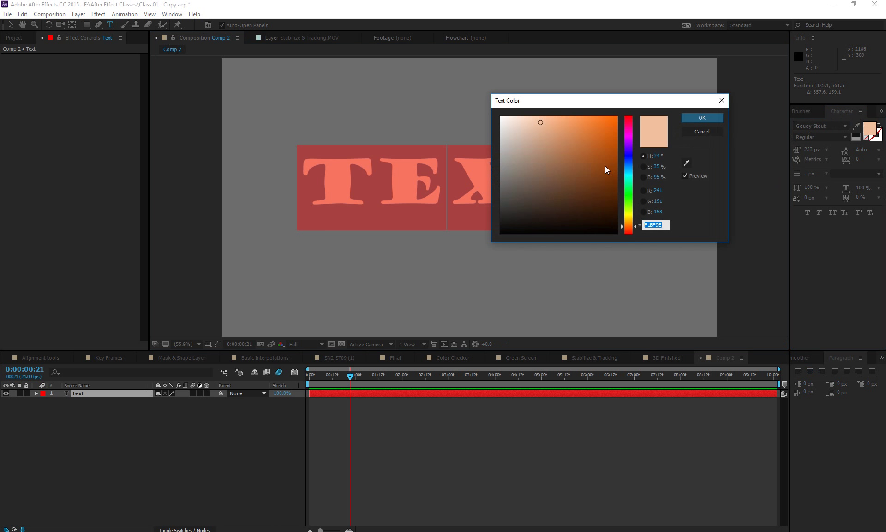
drag(605, 165, 577, 161)
click(701, 119)
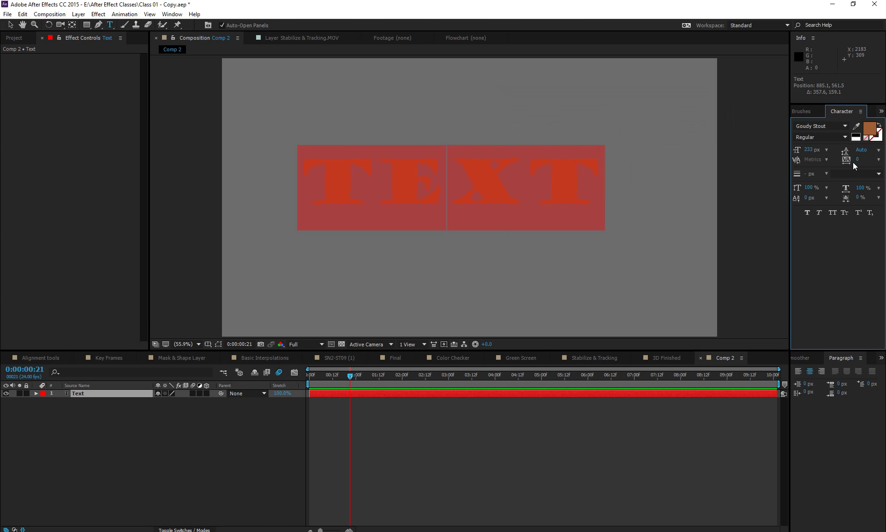
Give the text a black stroke and set its font size to 236 px
double_click(876, 136)
drag(607, 230, 624, 255)
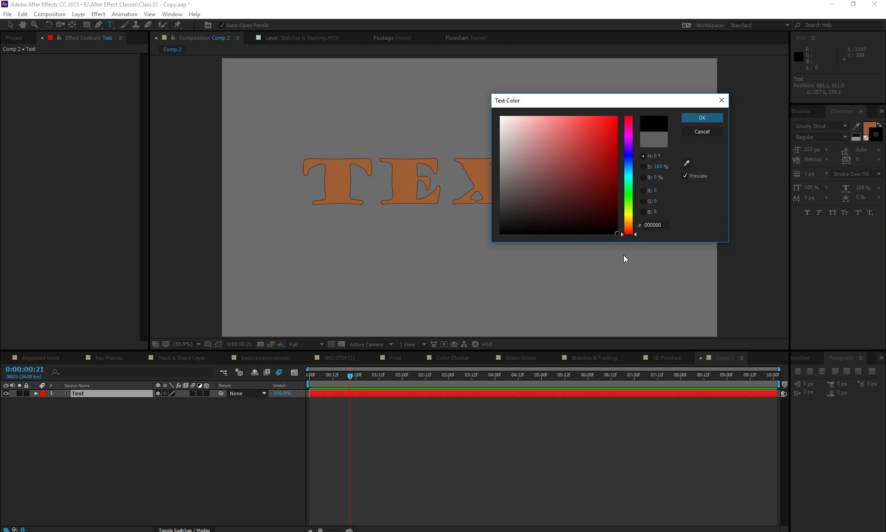
click(701, 118)
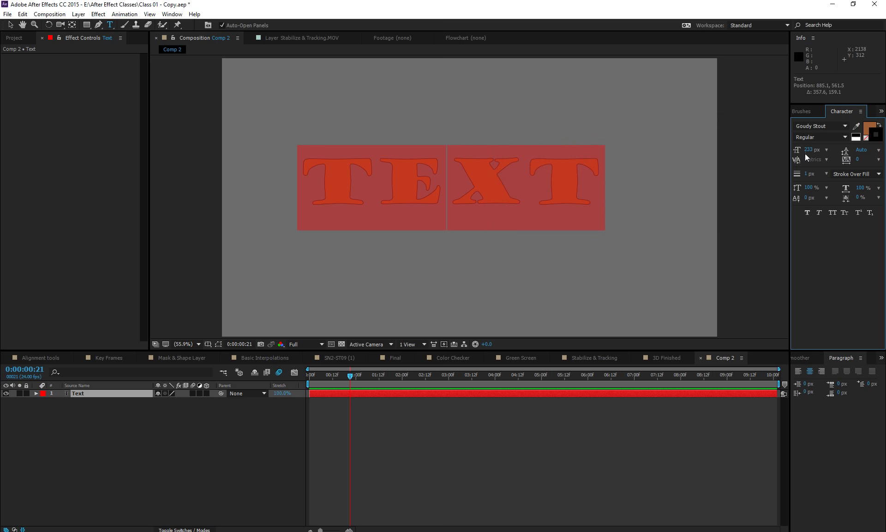
drag(808, 152, 812, 152)
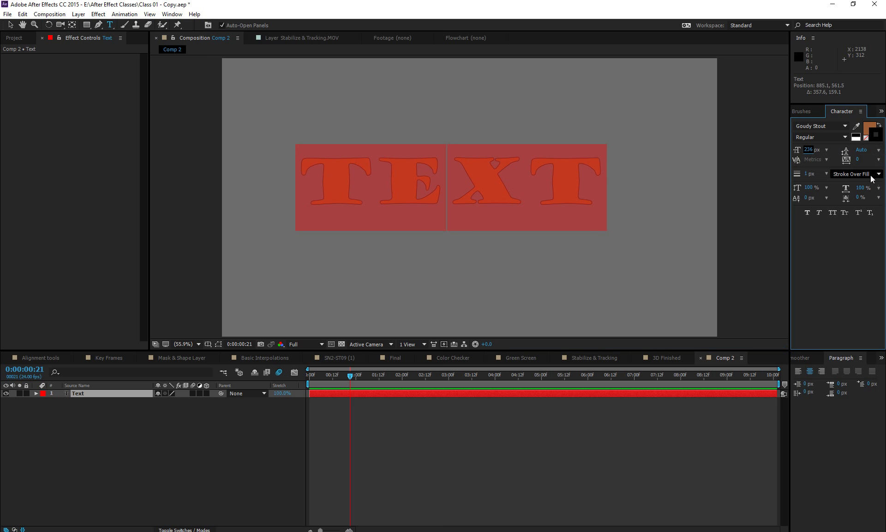
click(874, 139)
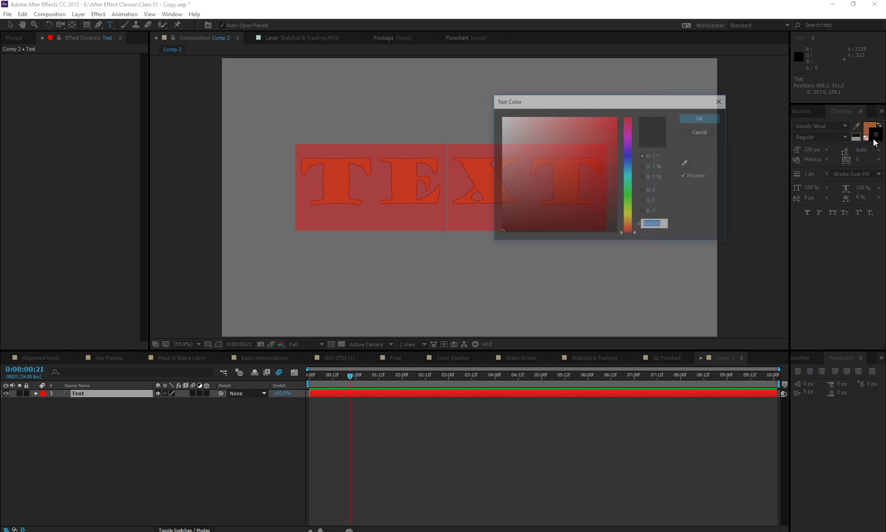
click(702, 117)
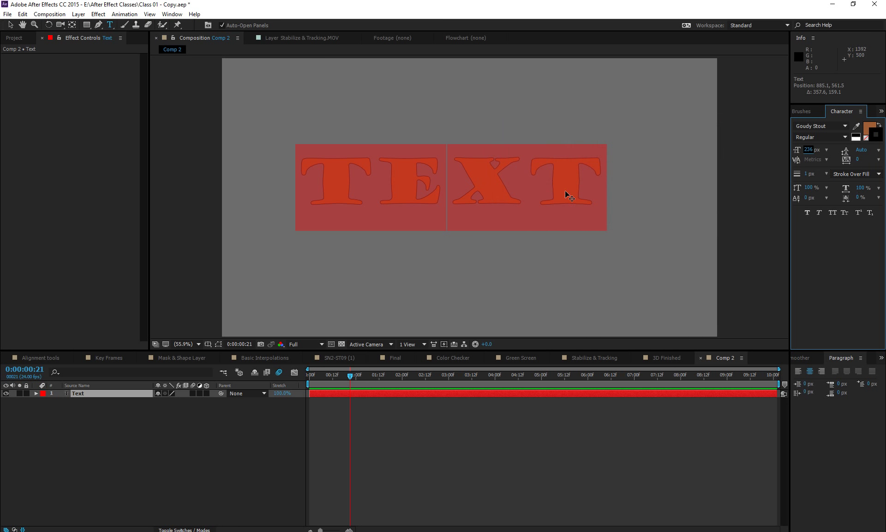
Set the text's tsume to 3%, horizontal scale to 109% and stroke width to 5 px, and try changing its vertical scale
click(535, 200)
key(Escape)
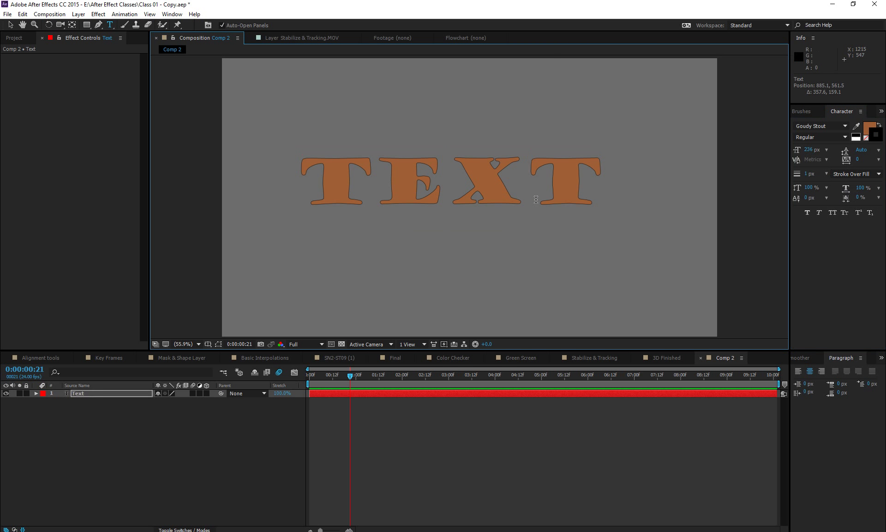
click(858, 197)
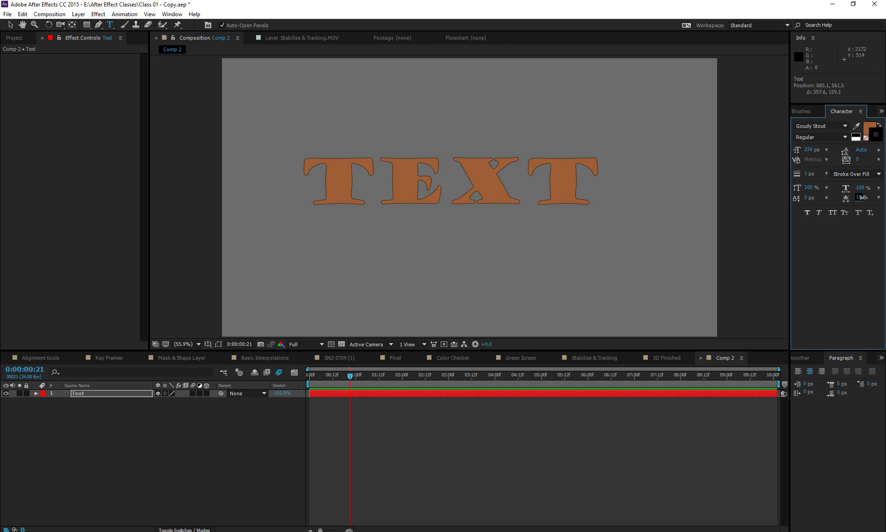
text(3)
drag(862, 192, 873, 195)
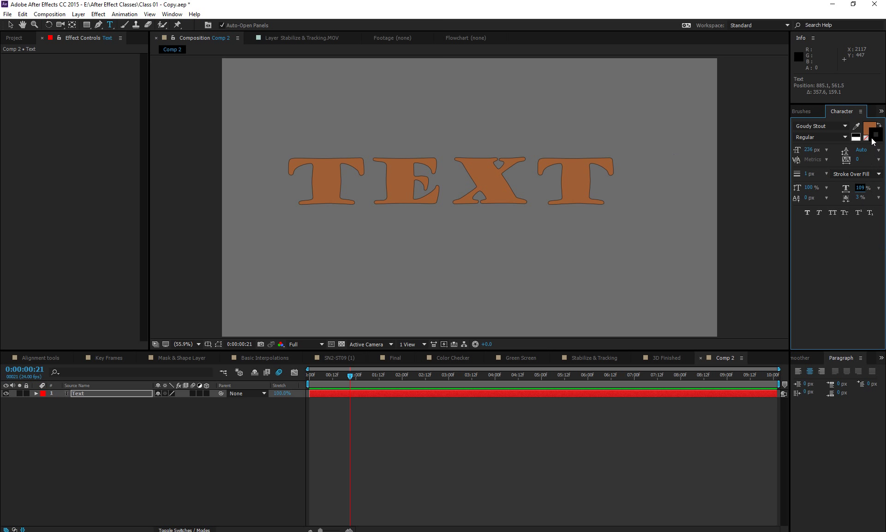
mouse_move(809, 176)
mouse_down()
mouse_move(819, 174)
mouse_move(809, 175)
mouse_move(816, 248)
mouse_up()
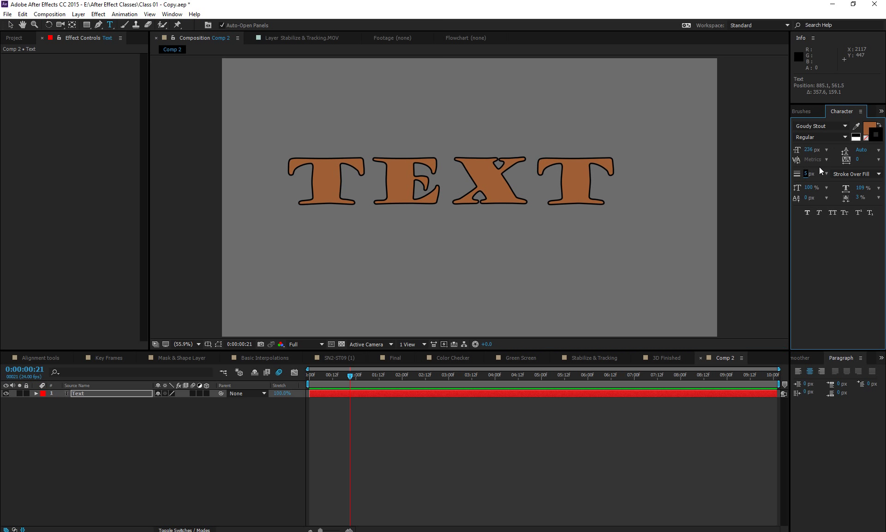
drag(809, 188, 834, 247)
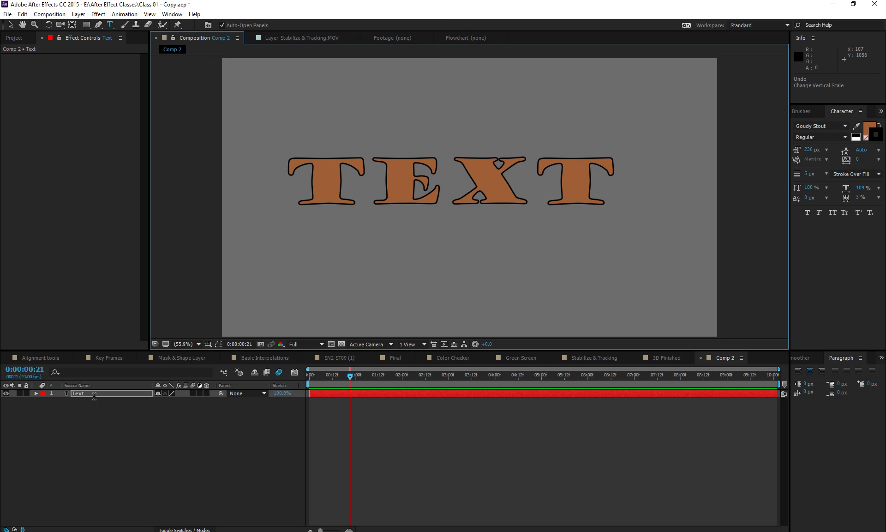
Reveal the text layer's Source Text and Path properties, check the path choices, and return to the first frame
click(36, 395)
click(35, 393)
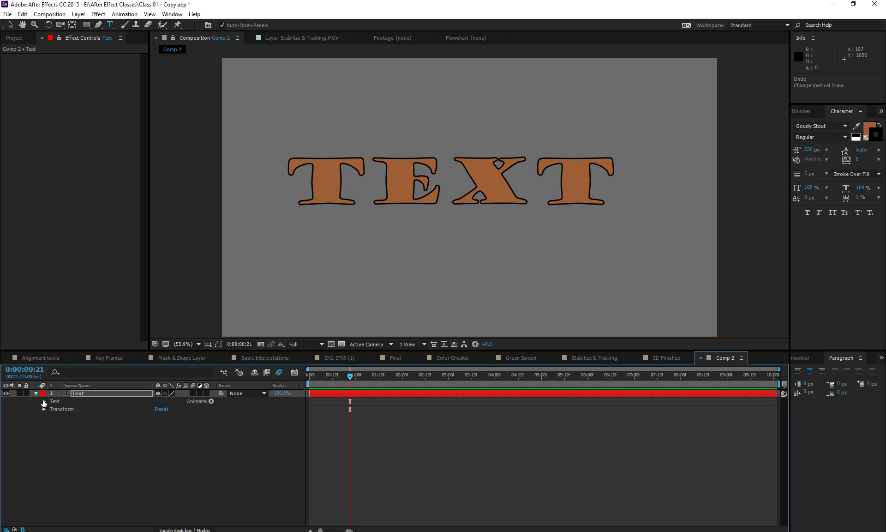
click(43, 401)
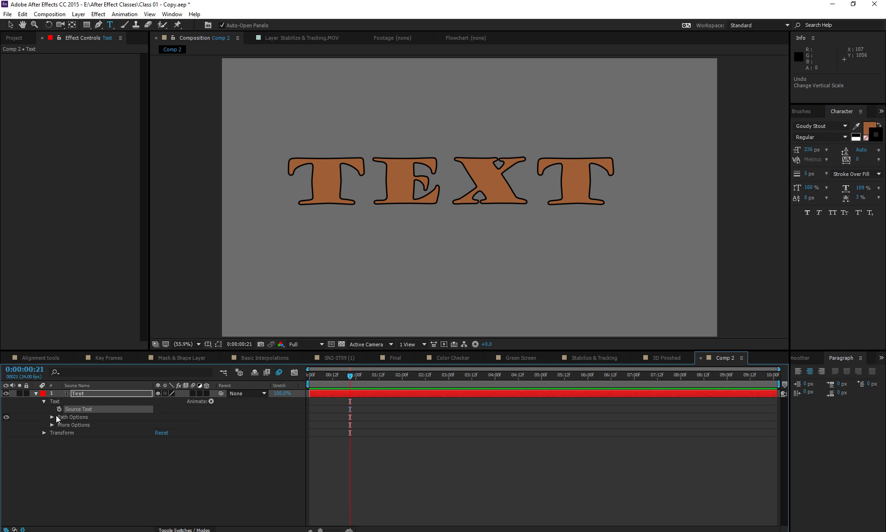
click(51, 417)
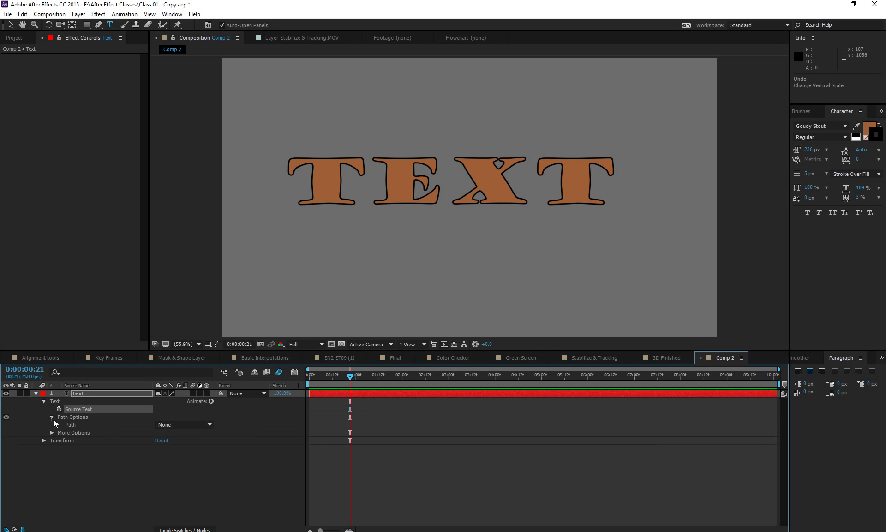
click(182, 425)
click(95, 425)
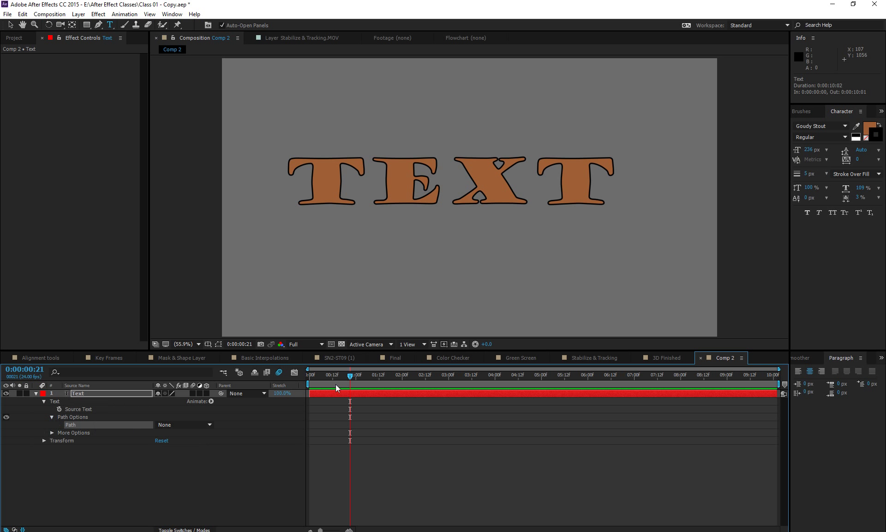
drag(336, 384, 281, 400)
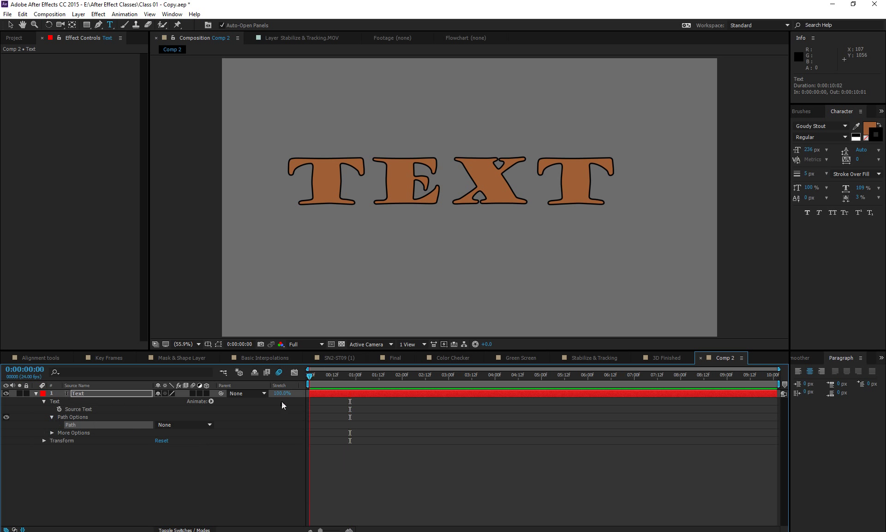
Try a Skew text animator on the layer with a value of 70, and remove its range selector and skew properties
click(88, 409)
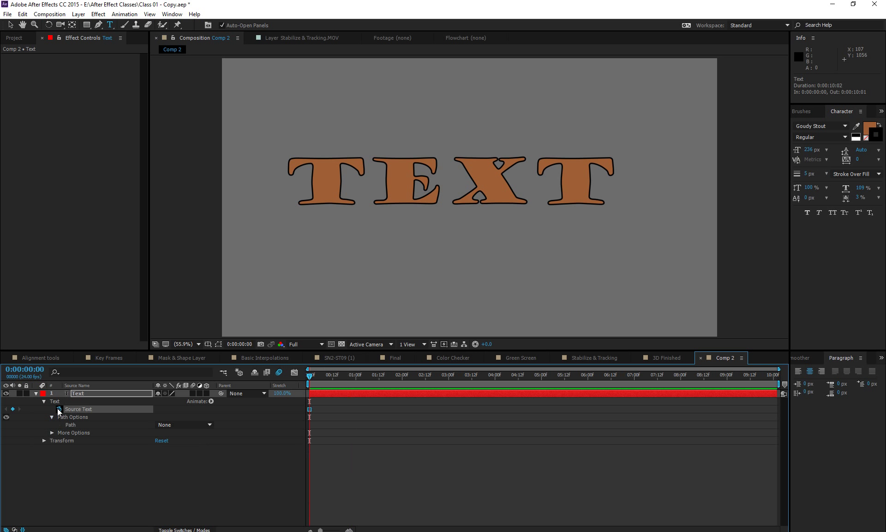
click(212, 401)
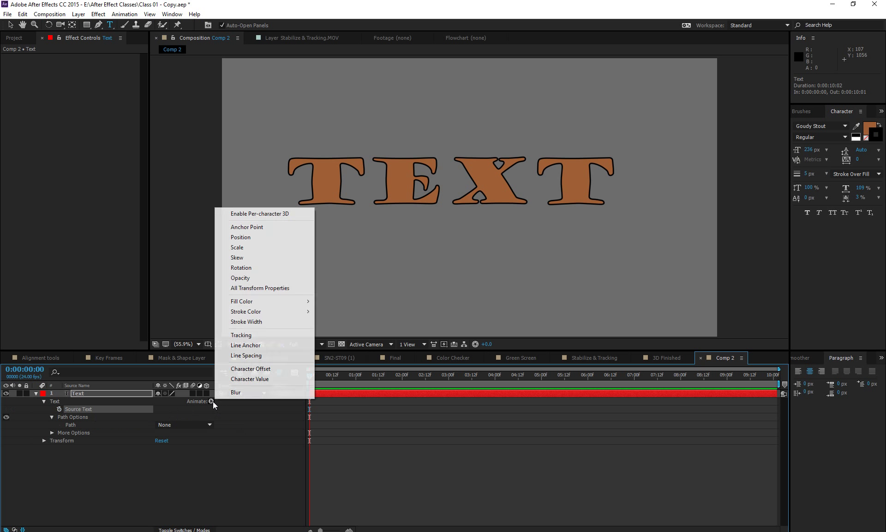
mouse_move(246, 316)
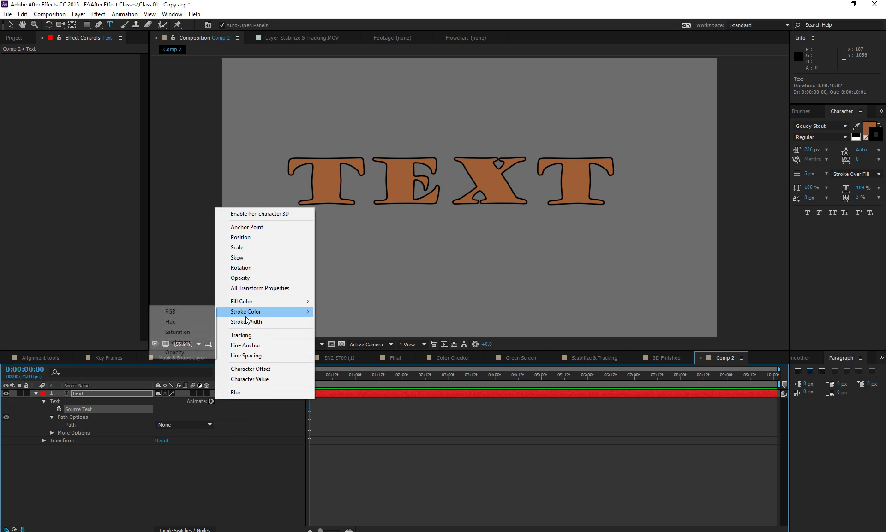
click(254, 257)
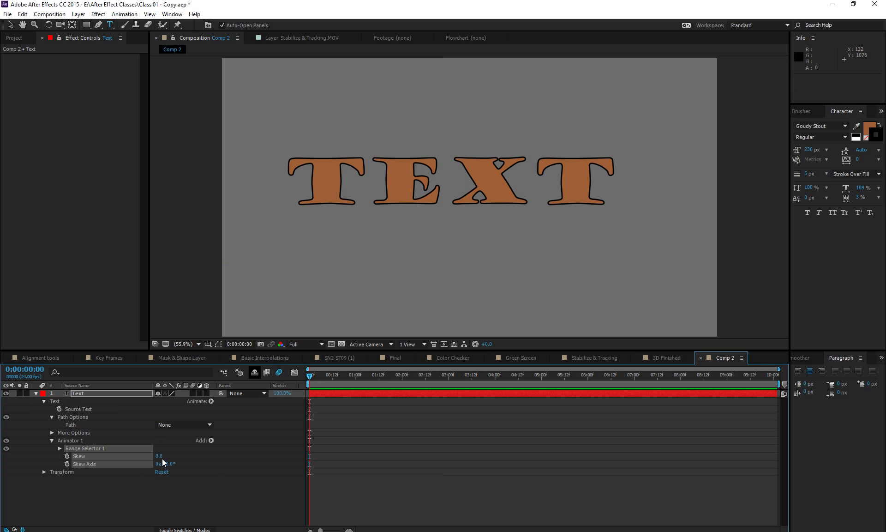
drag(162, 457, 215, 458)
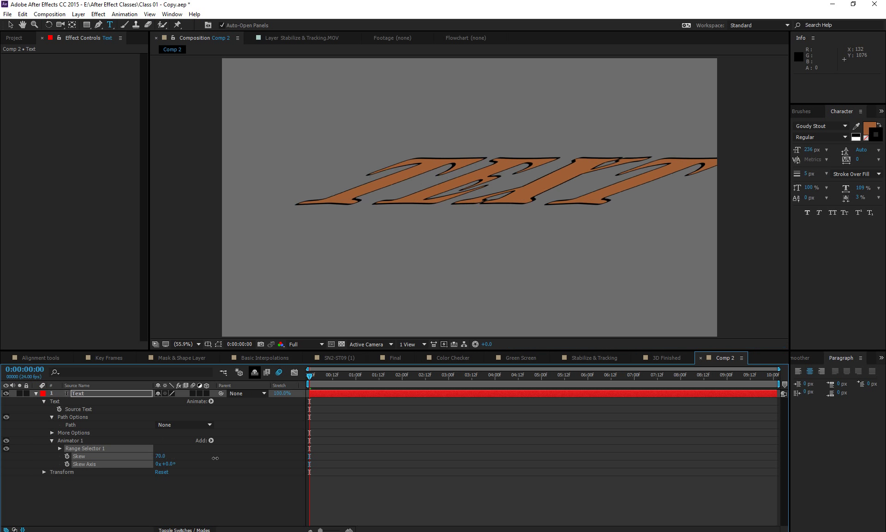
key(ctrl+z)
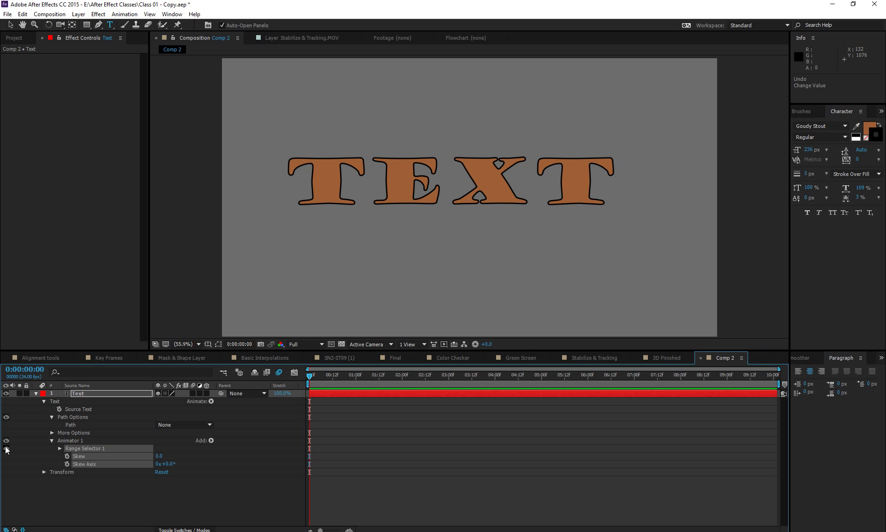
key(Delete)
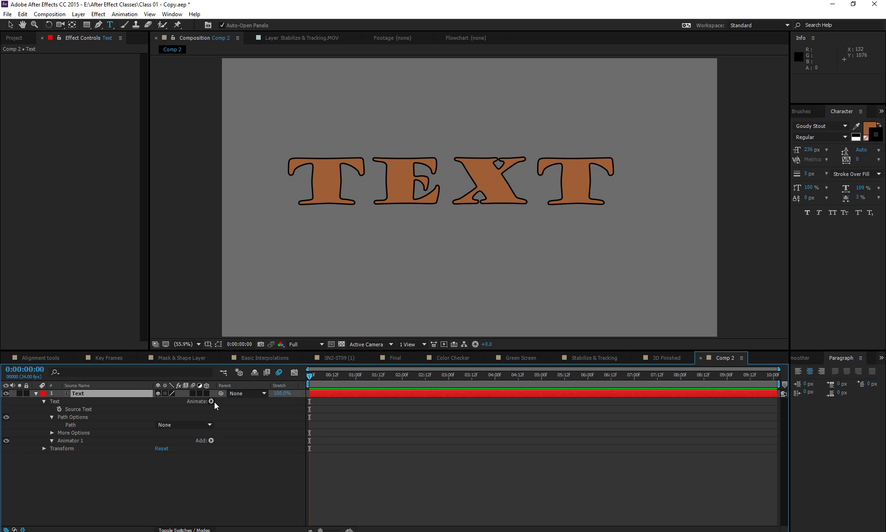
Review the property choices for text animators and compare them with the text layer's own Transform properties
click(211, 441)
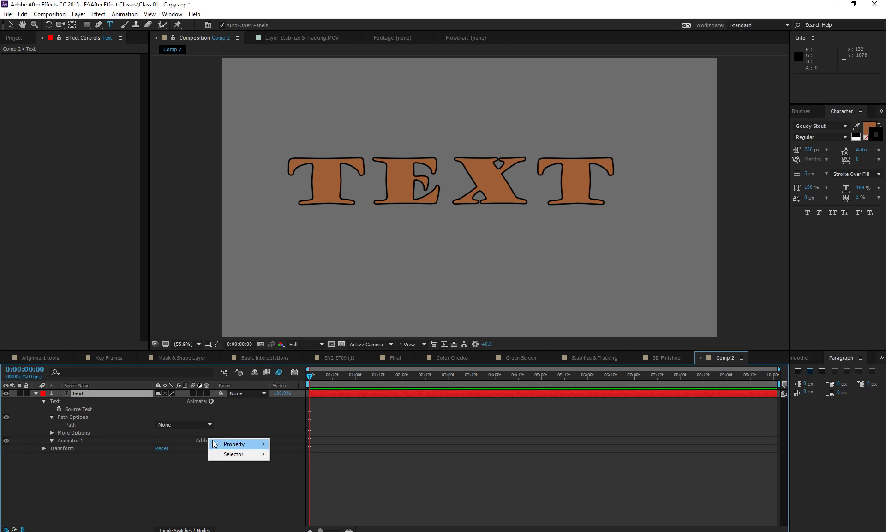
click(211, 402)
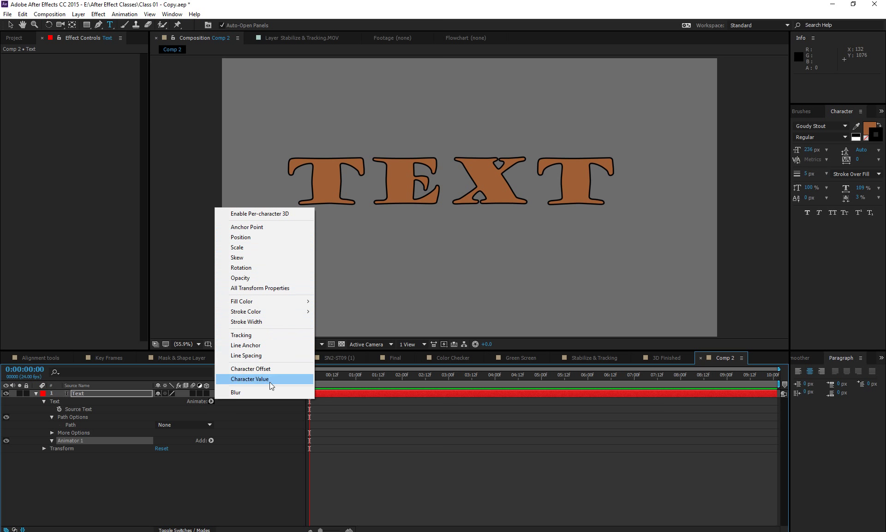
click(78, 393)
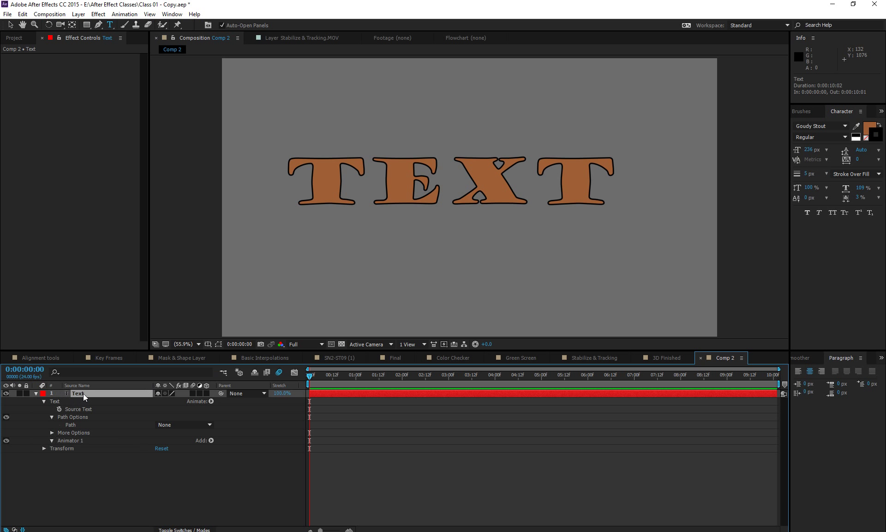
click(44, 449)
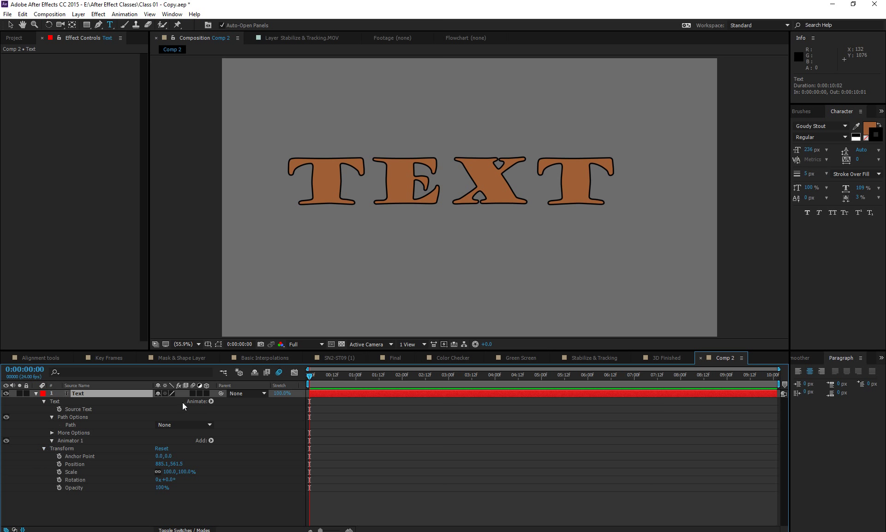
click(211, 401)
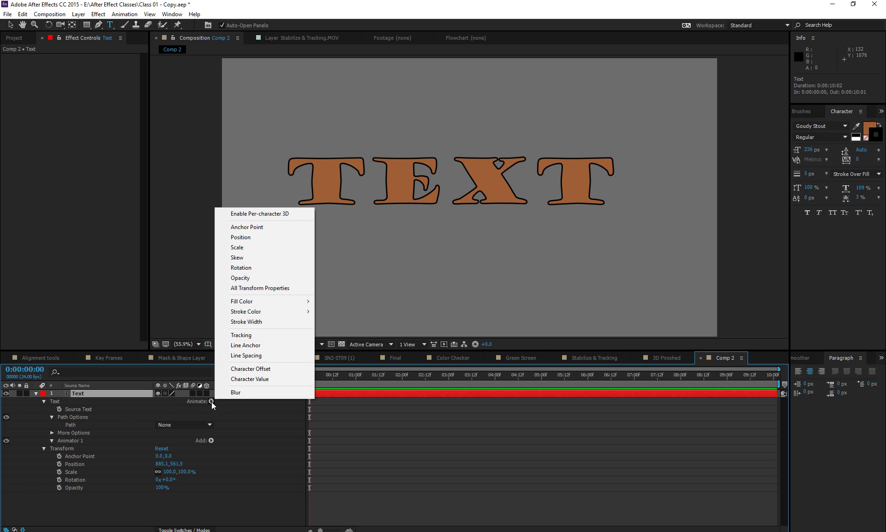
click(64, 449)
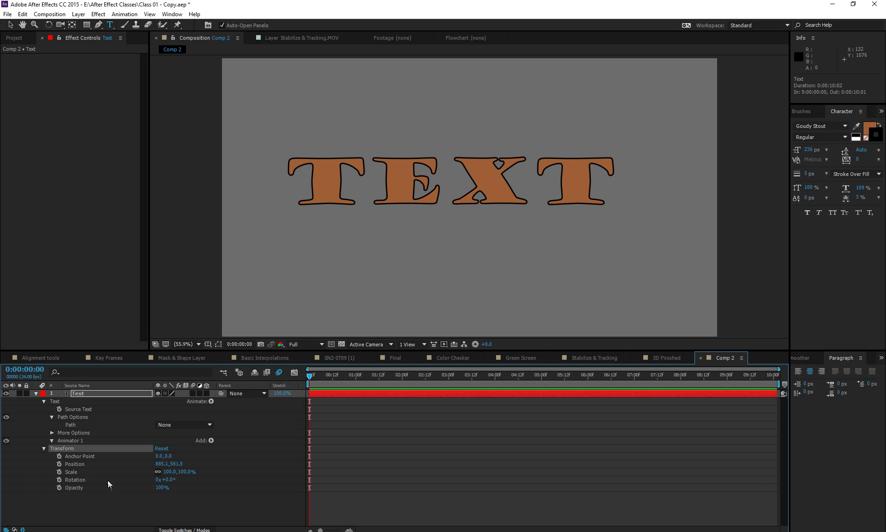
click(125, 490)
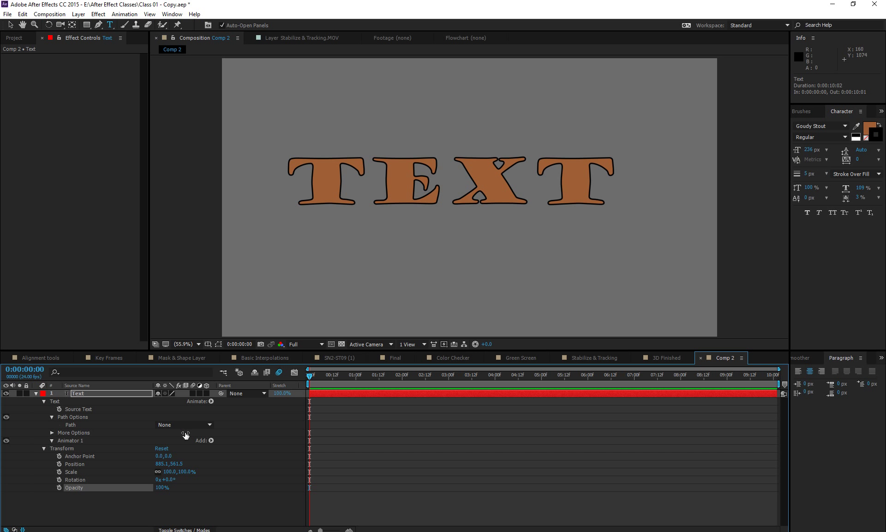
Add a Stroke Width animator to the text layer and set its stroke width to 2.0
click(211, 401)
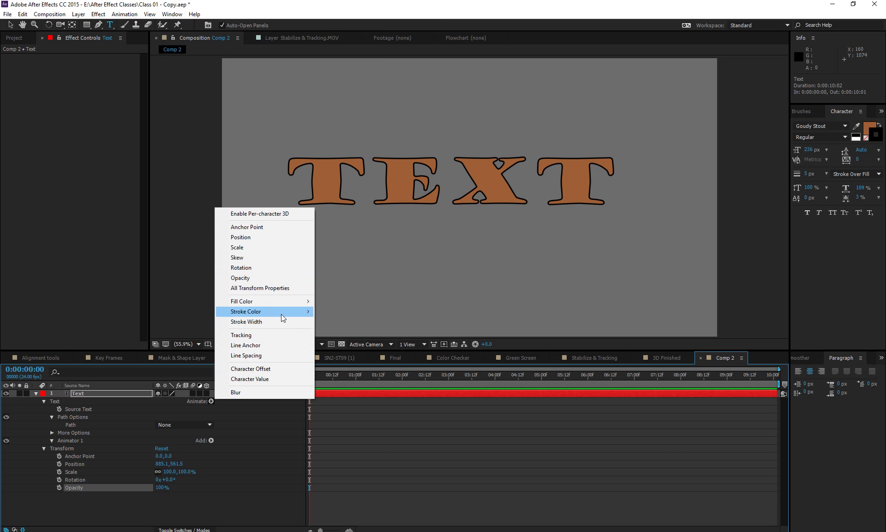
mouse_move(281, 313)
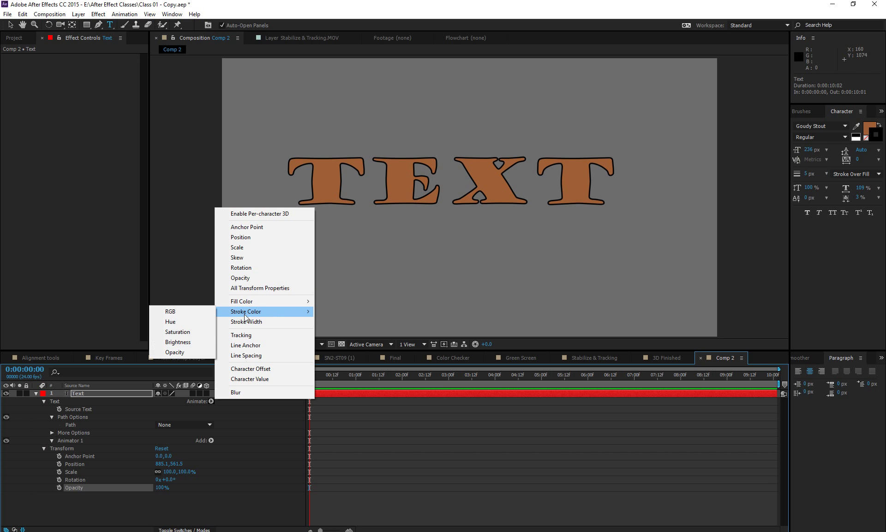
click(270, 322)
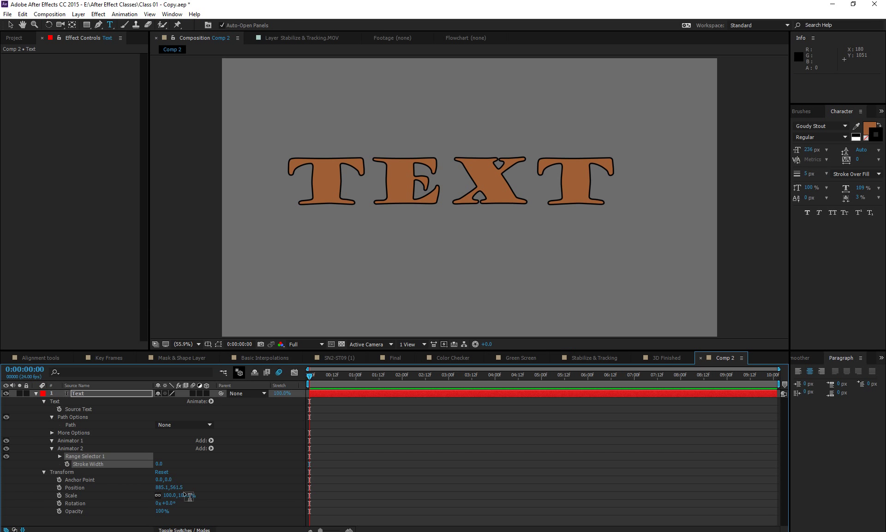
mouse_move(163, 465)
mouse_down()
mouse_move(172, 466)
mouse_move(157, 469)
mouse_move(169, 470)
mouse_up()
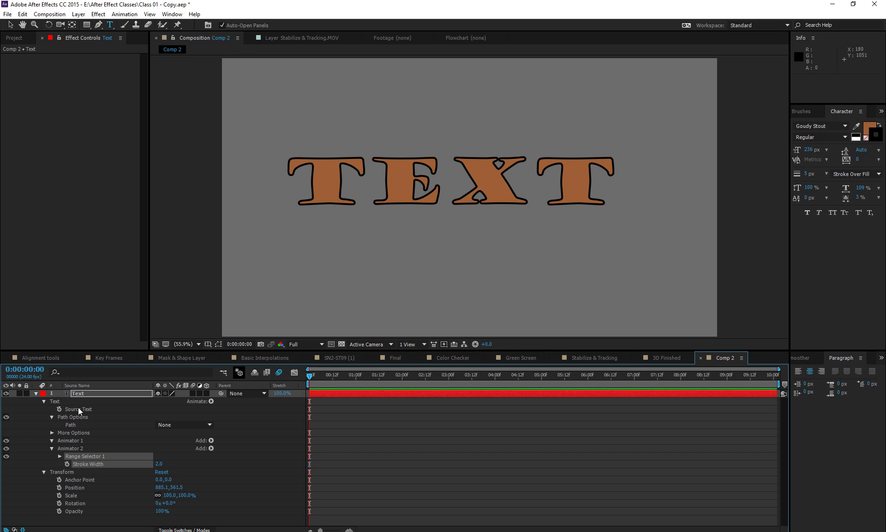
Move the whole text layer down about 100 px, to a position of about 892, 662
click(99, 393)
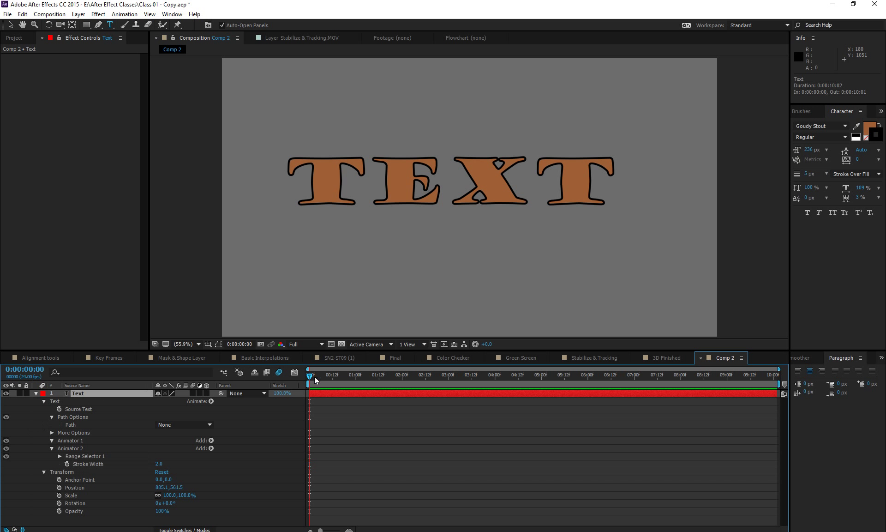
key(v)
drag(491, 183, 491, 207)
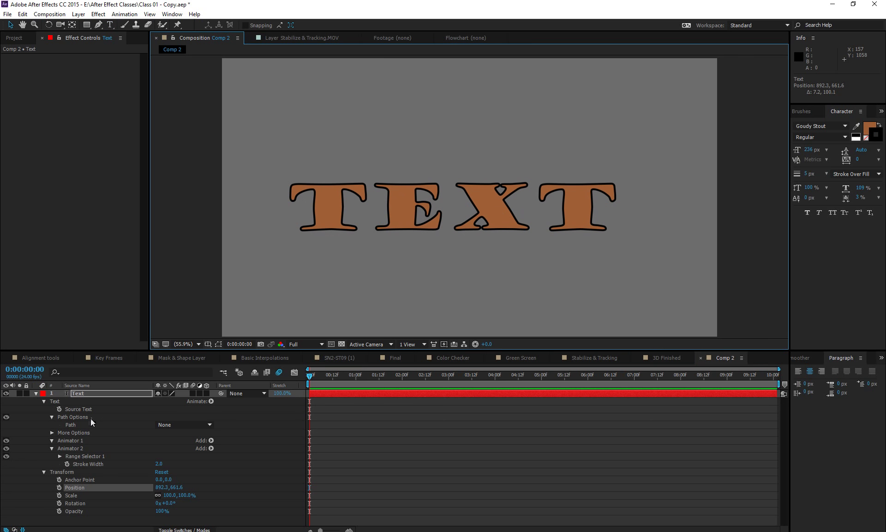
Animate the text's Position from off-frame on the left at about -660, 662 on the first frame to 973.2, 661.6 at 1 second
key(p)
click(59, 401)
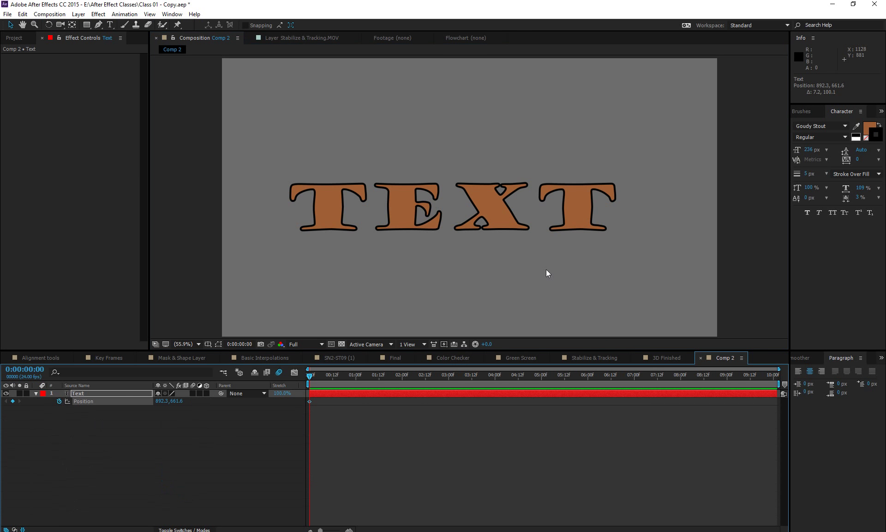
drag(594, 209, 179, 199)
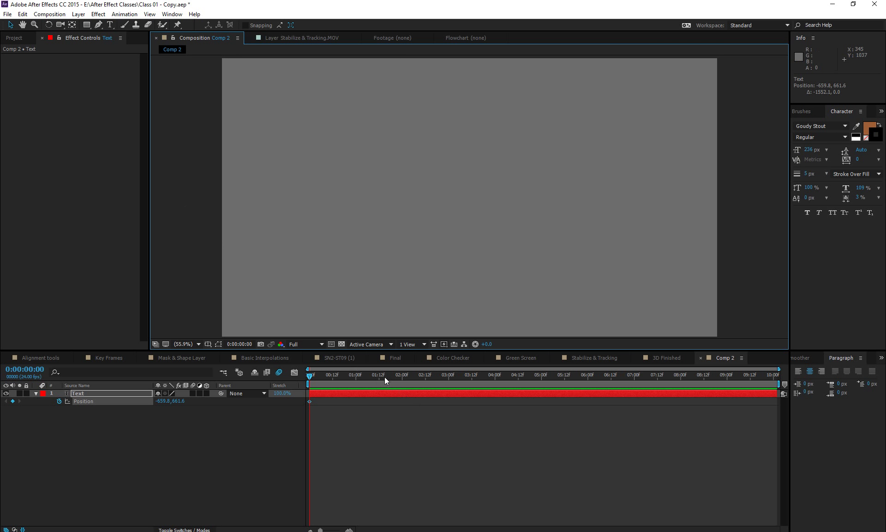
click(403, 379)
drag(403, 382, 362, 385)
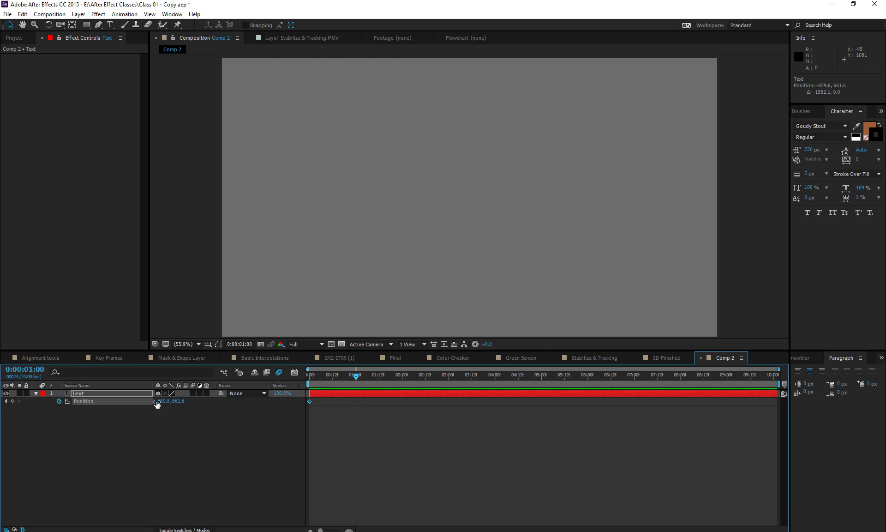
mouse_move(157, 404)
mouse_down()
mouse_move(692, 421)
mouse_move(141, 424)
mouse_move(170, 400)
mouse_move(187, 400)
mouse_move(142, 453)
mouse_up()
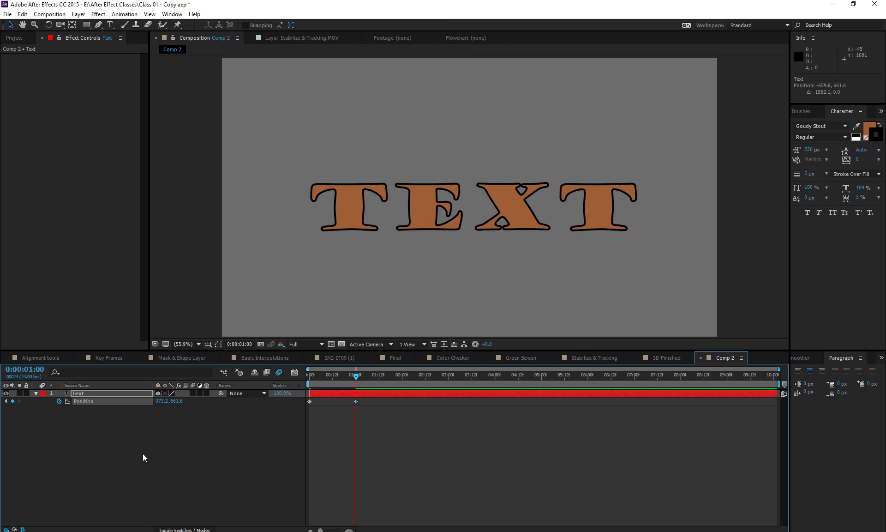
Separate the Position dimensions in the graph editor and bend the X curve's end upward so the text overshoots its final position
click(291, 373)
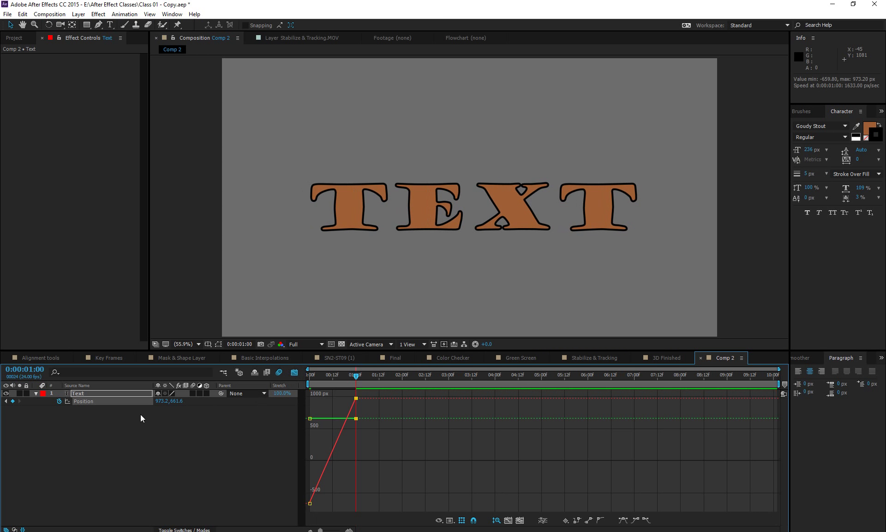
click(115, 403)
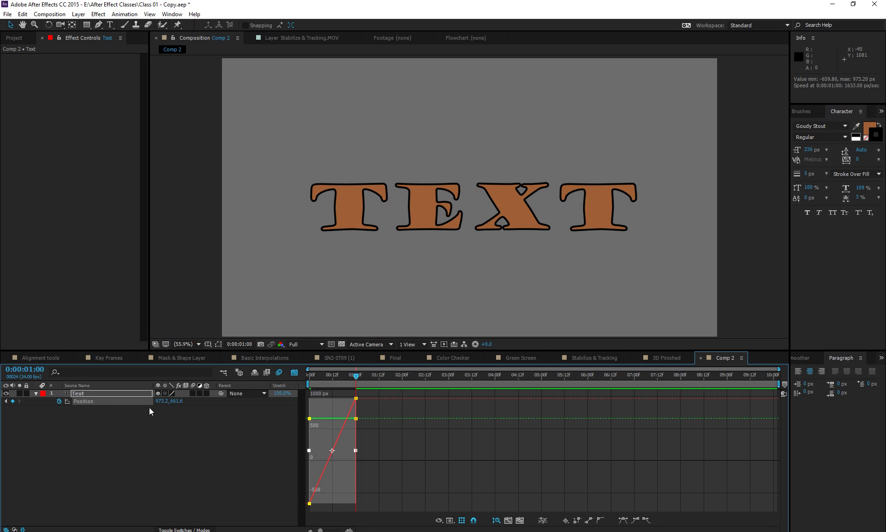
click(543, 520)
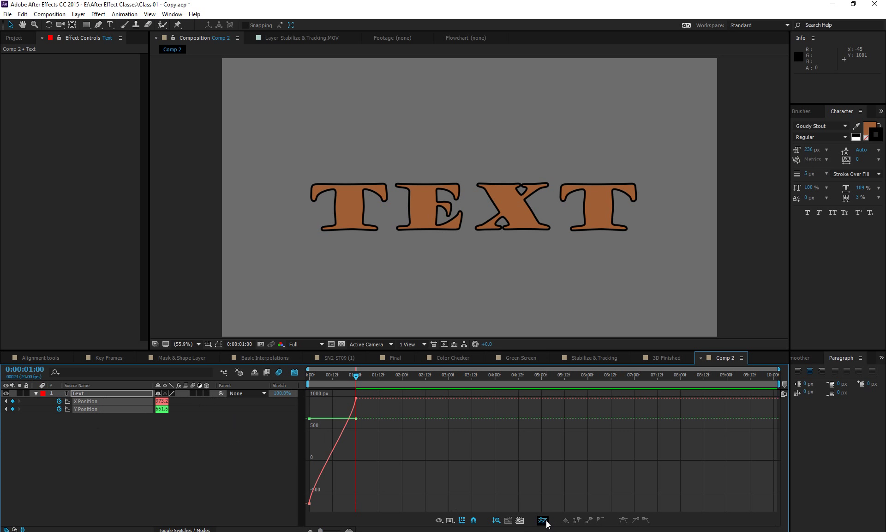
click(356, 398)
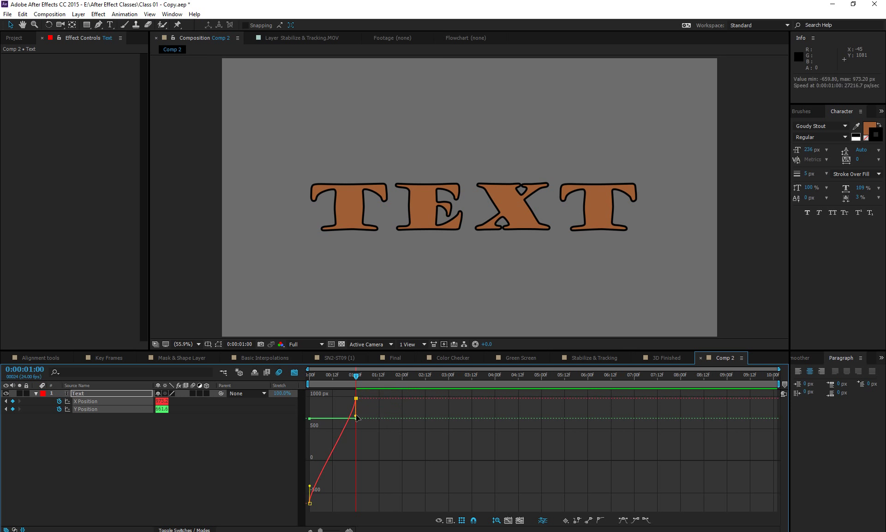
drag(357, 415, 306, 389)
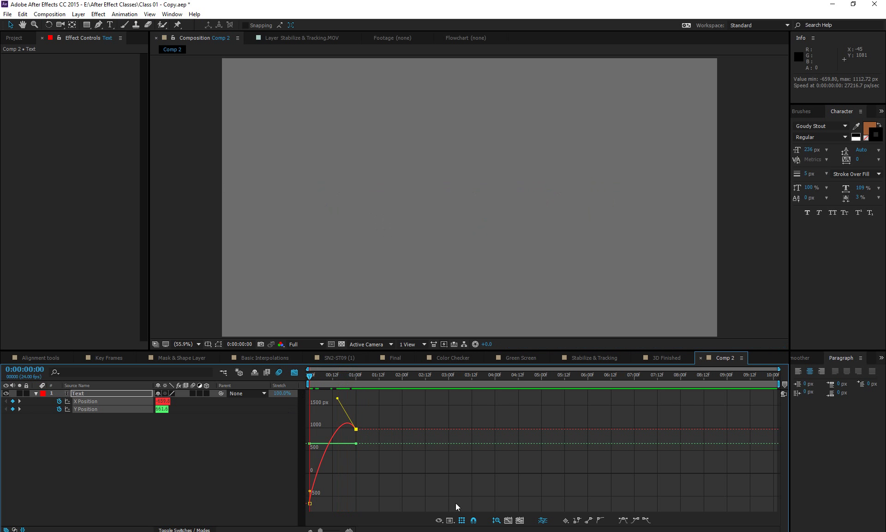
End the work area at about 0:00:01:13 and preview the text's overshooting slide-in
click(357, 379)
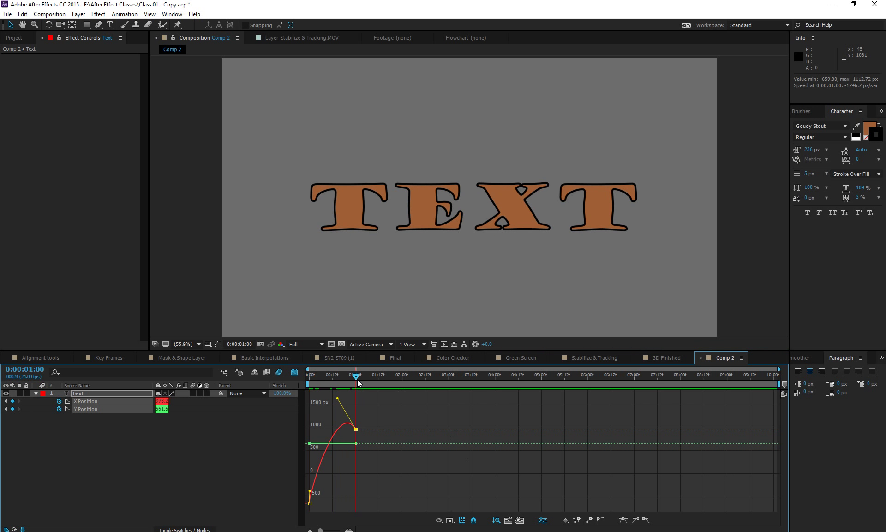
click(381, 375)
key(n)
key(space)
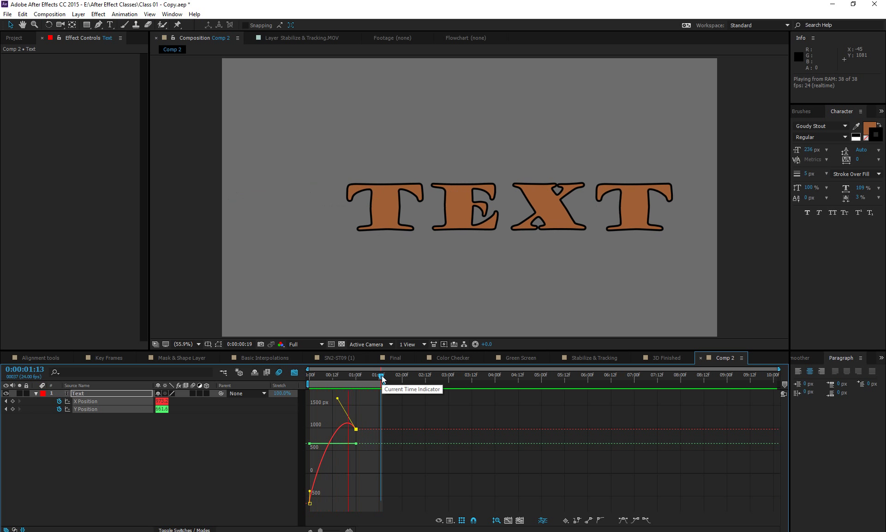
key(space)
Close the graph editor, shift the ending X and Y Position keyframes to about frame 13, and preview the faster movement
click(281, 373)
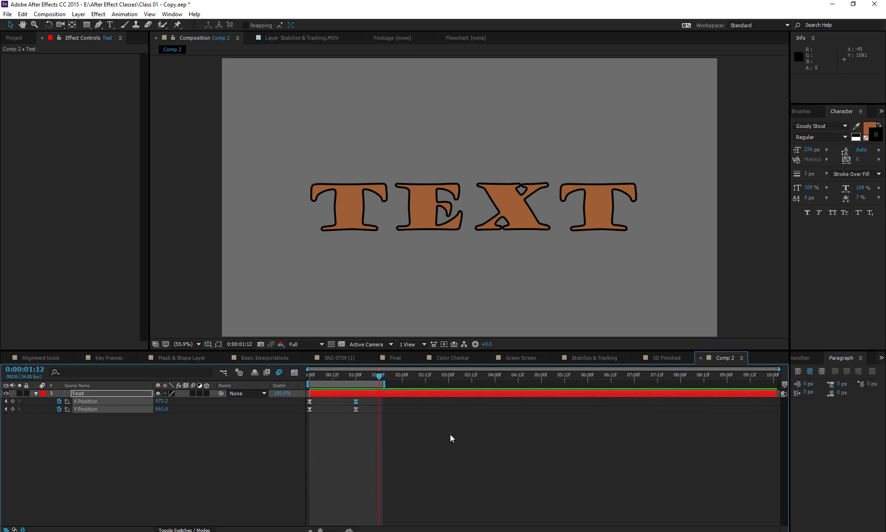
drag(348, 394, 336, 410)
key(space)
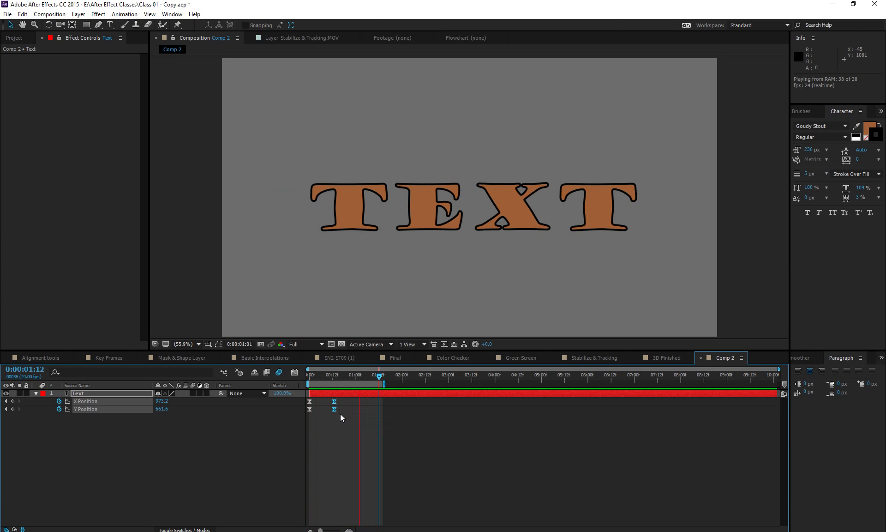
key(space)
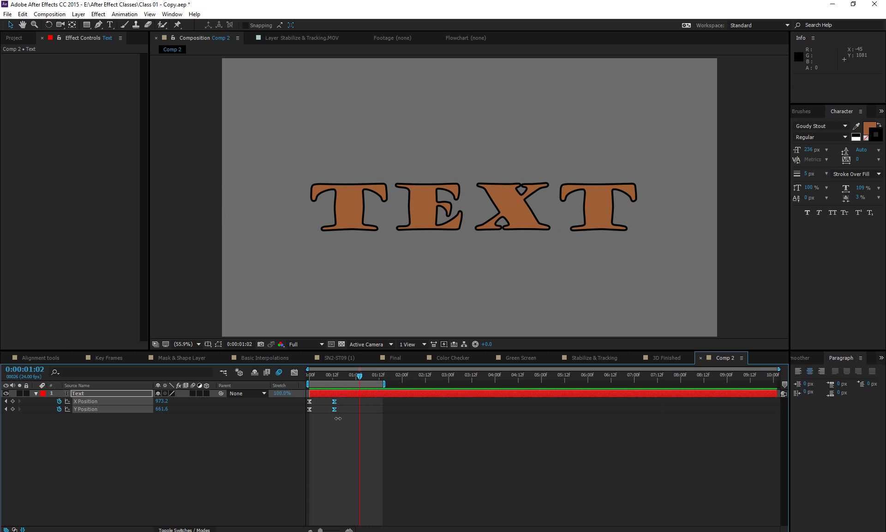
Retime the Position keyframes to start at about frame 5 and end at 0:00:00:21, and preview the animation
drag(339, 418, 350, 403)
click(348, 421)
key(space)
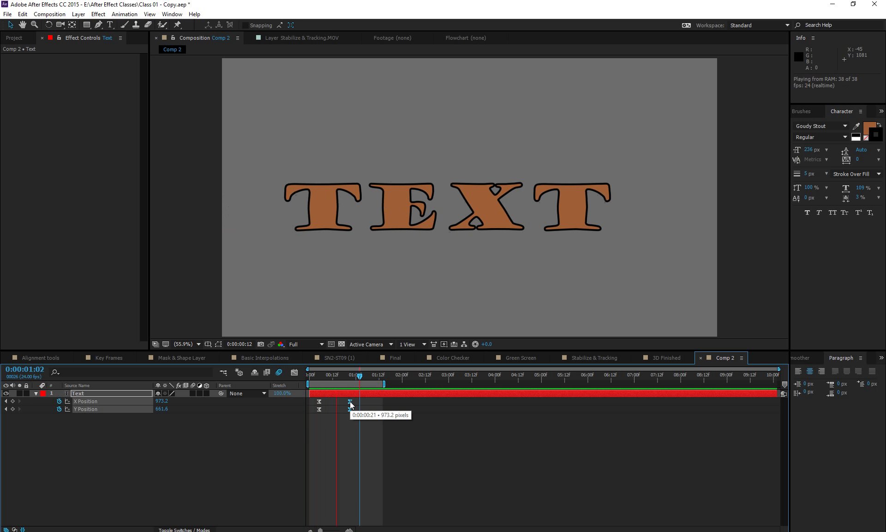
Add a Skew animator to the text layer and start keyframing its Skew value at 0:00:00:05
key(space)
click(152, 454)
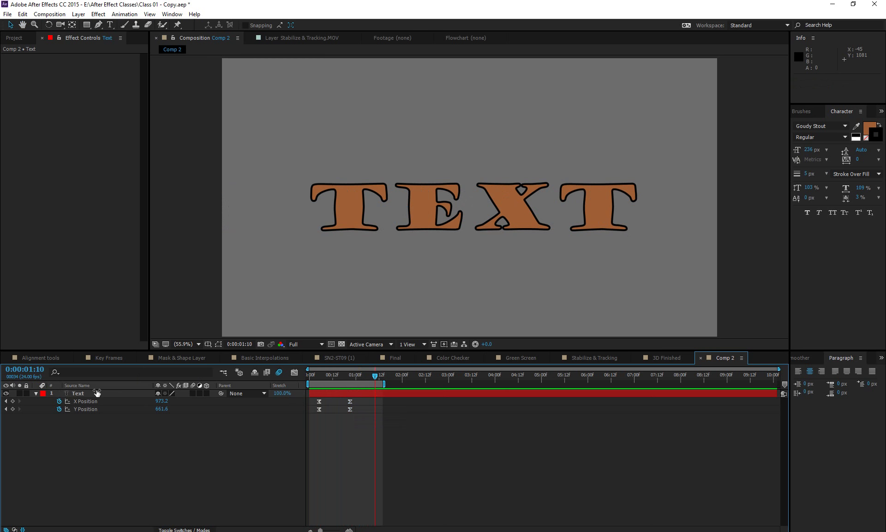
click(36, 393)
click(36, 393)
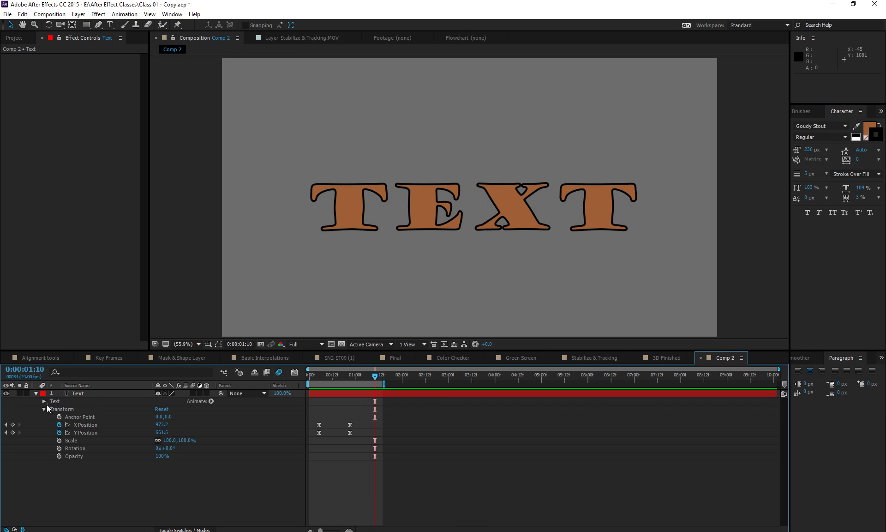
click(211, 401)
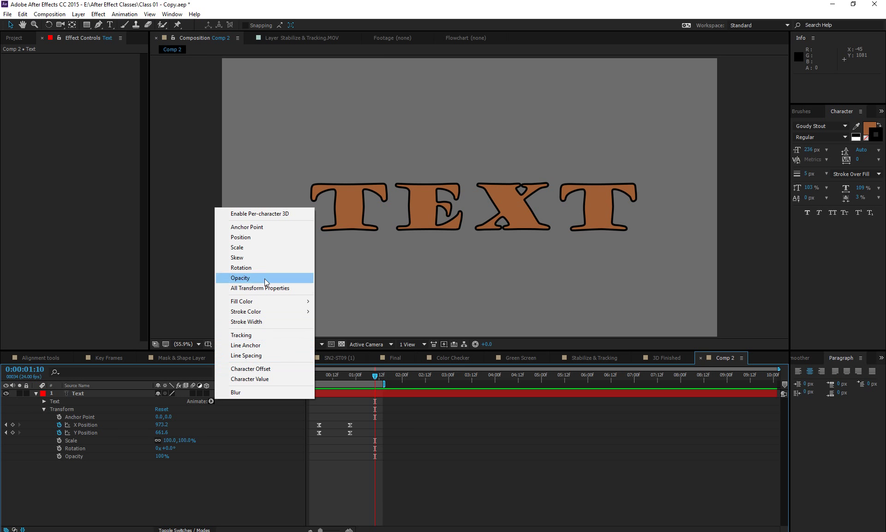
click(242, 258)
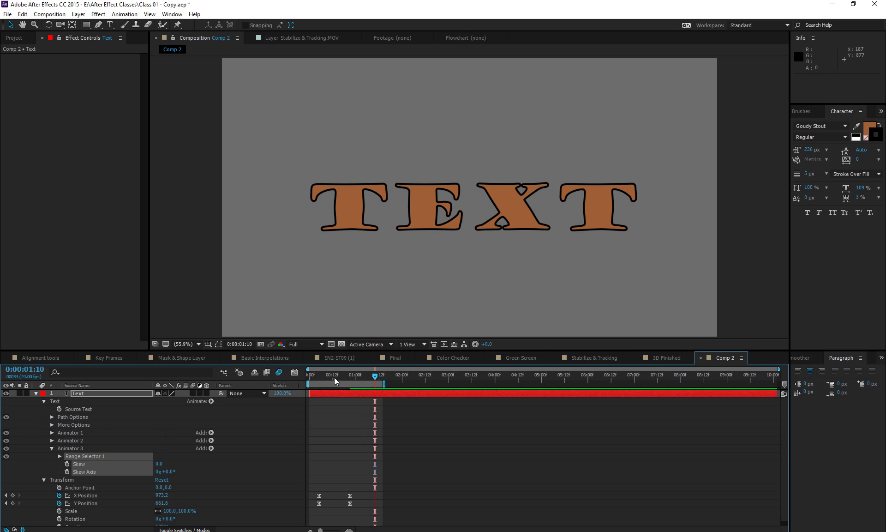
drag(334, 377, 318, 388)
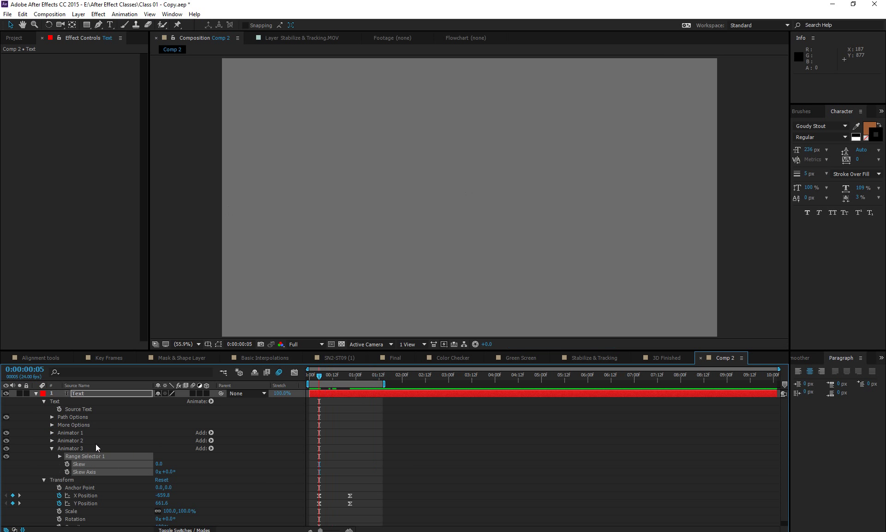
click(67, 464)
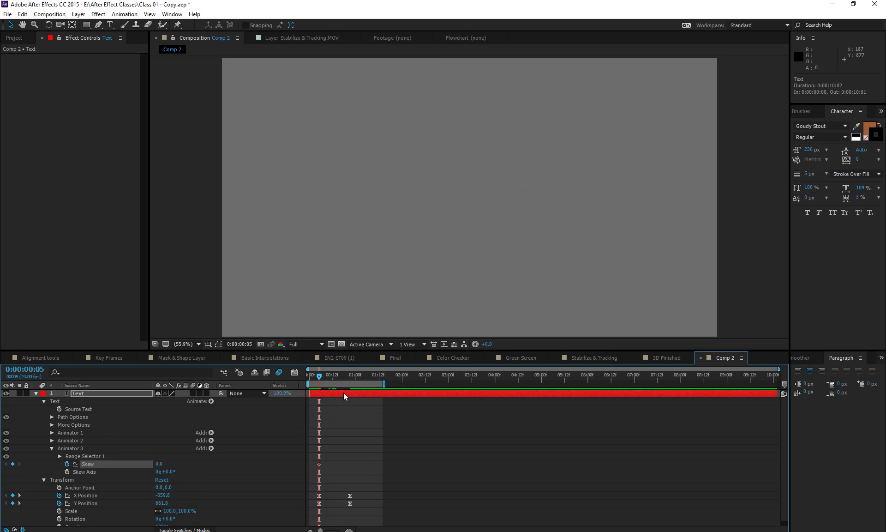
Try slanting the text at 0:00:00:21, undo the changes, and keyframe Skew at 0 there instead
click(350, 376)
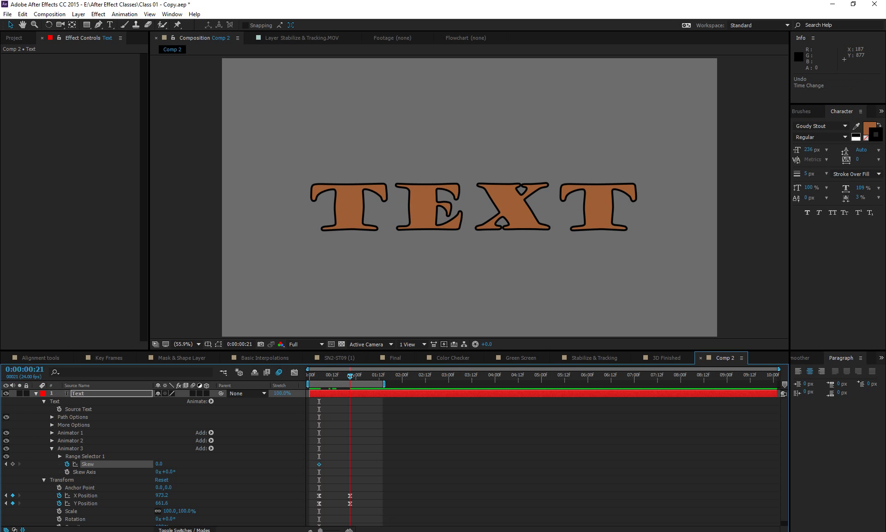
drag(162, 464, 328, 448)
key(ctrl+z)
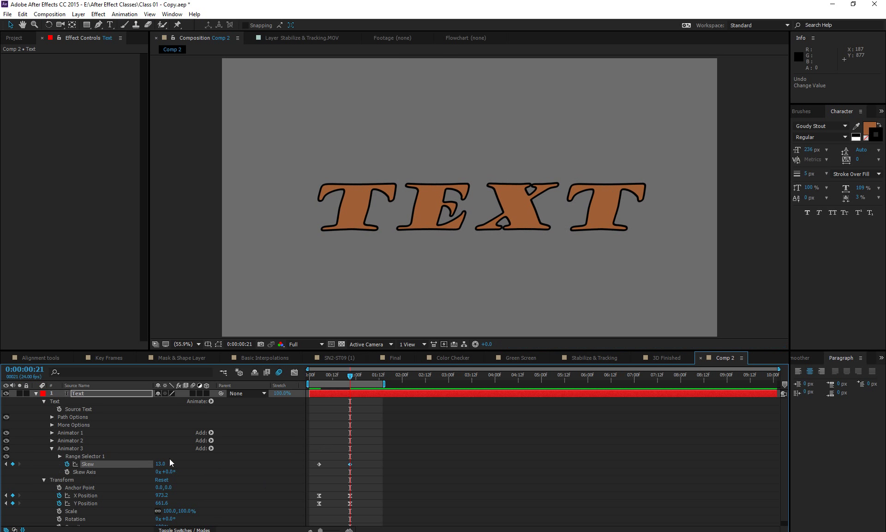
drag(162, 463, 178, 459)
key(ctrl+z)
key(ctrl+z)
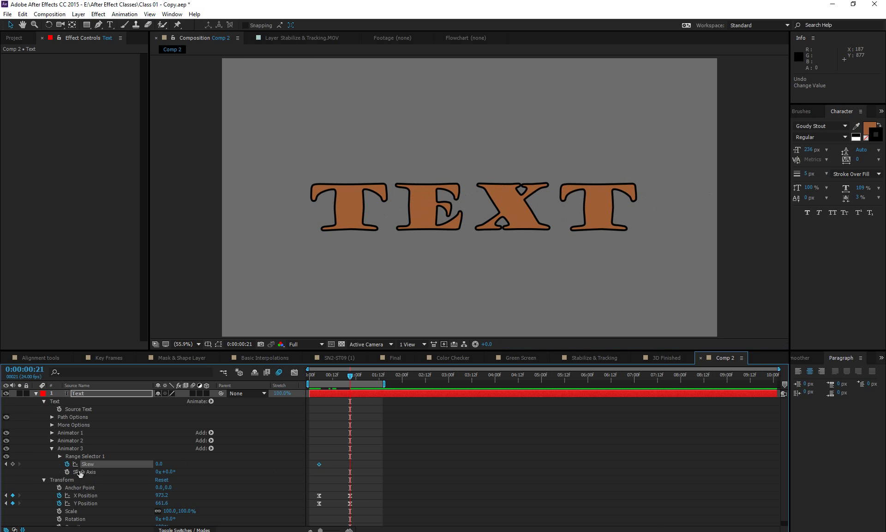
click(12, 463)
Apply Easy Ease to the ending Skew keyframe in the graph editor and bend its curve into a hump peaking at about 28
click(294, 372)
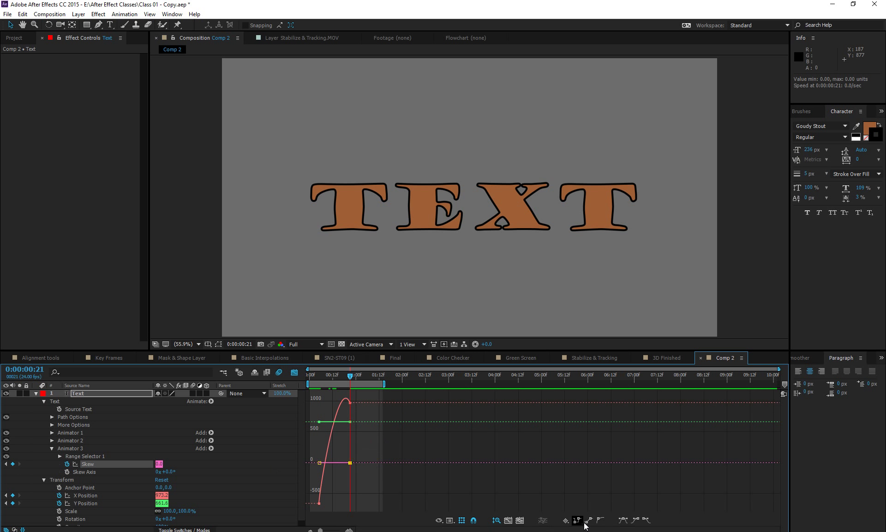
click(624, 521)
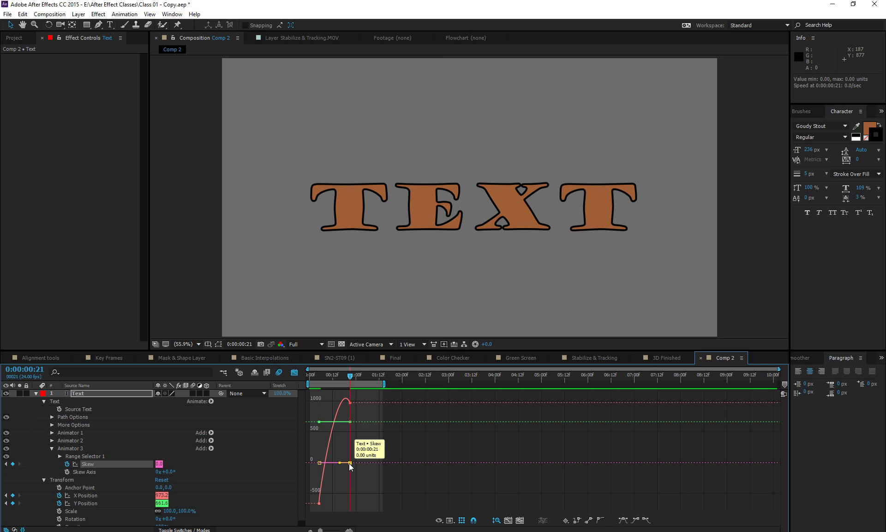
drag(340, 463, 340, 456)
drag(350, 381, 342, 379)
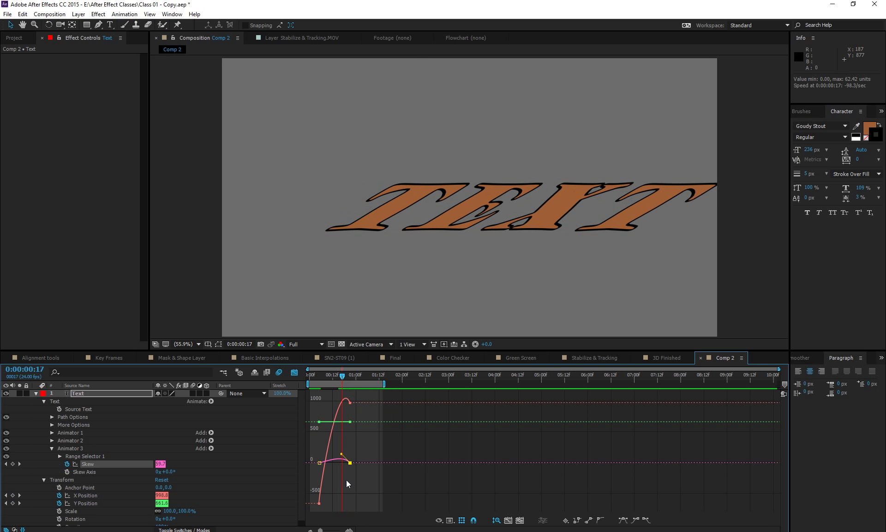
scroll(345, 481, up, 3)
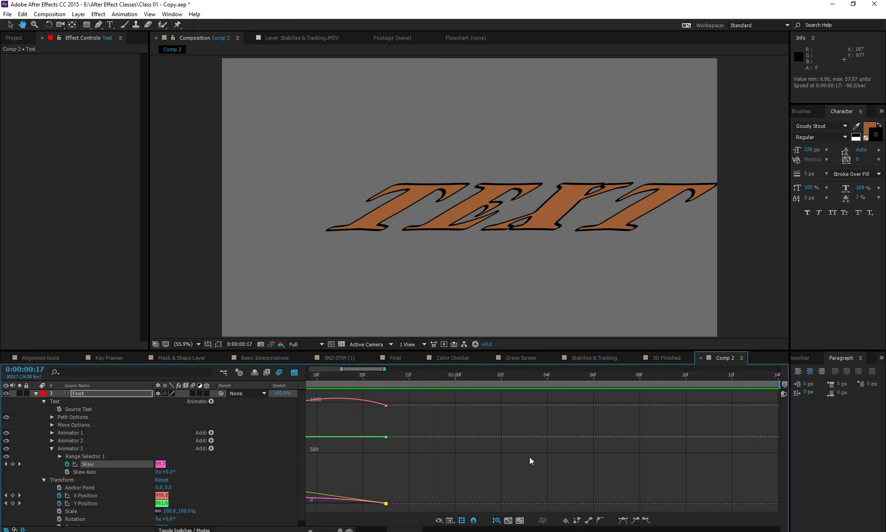
drag(530, 456, 584, 410)
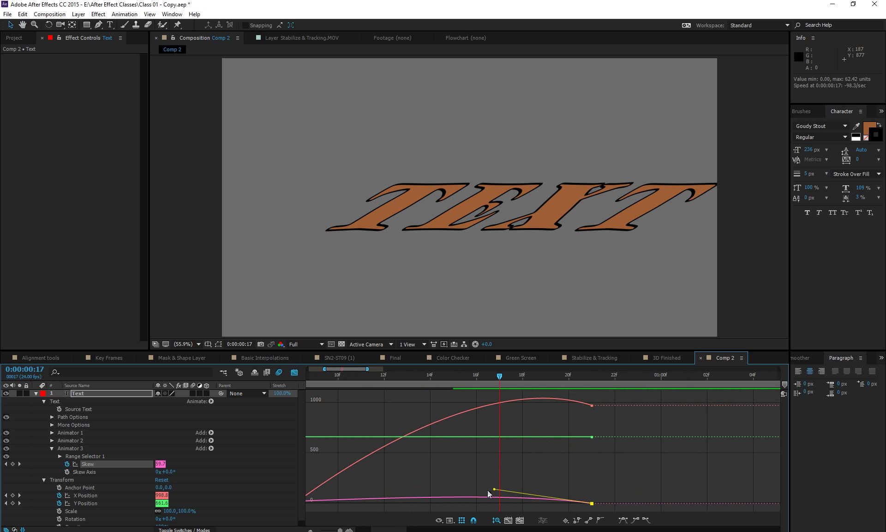
drag(495, 488, 499, 495)
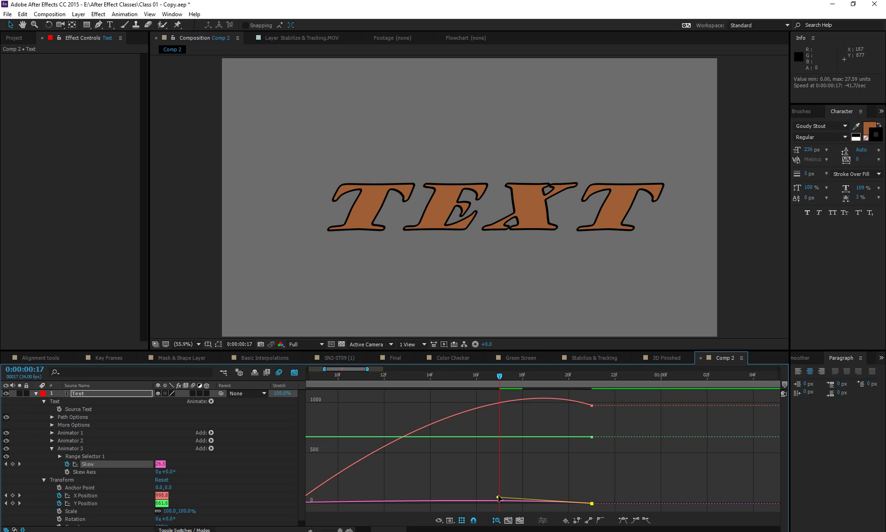
Preview the slant, close the graph editor, and undo the easing on the Skew curve
key(space)
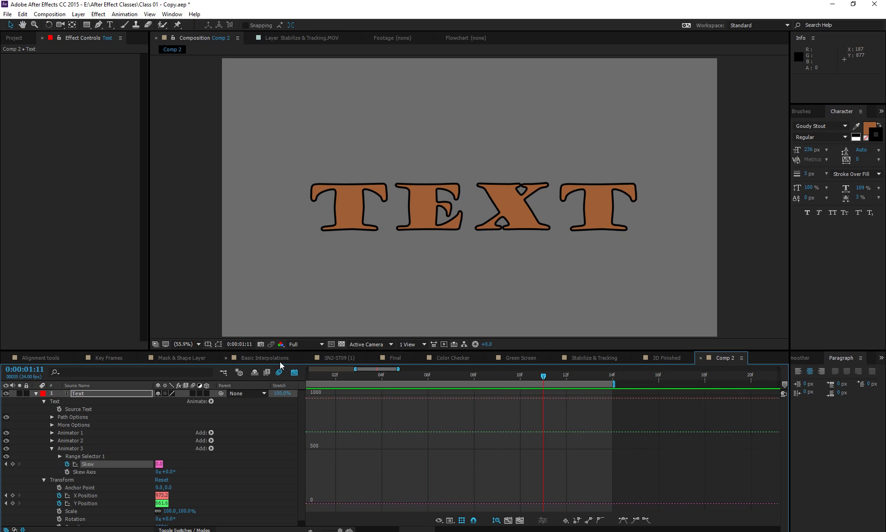
click(294, 373)
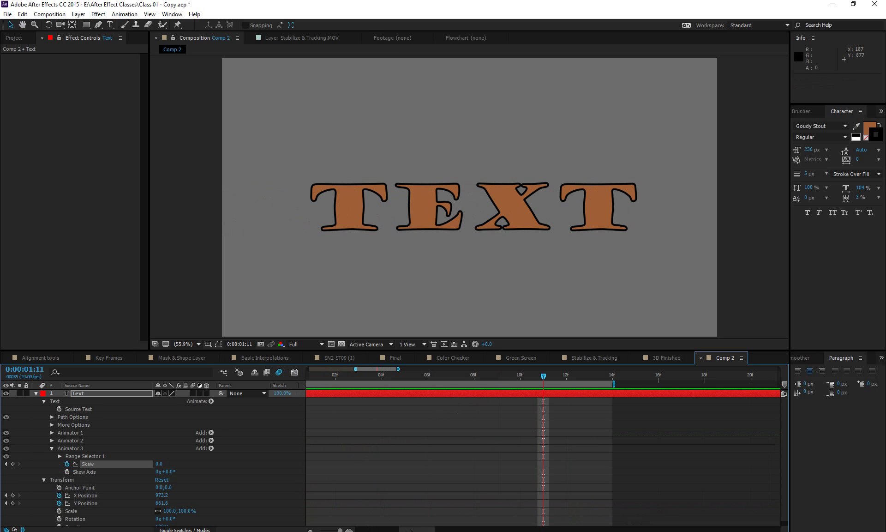
scroll(544, 448, left, 5)
scroll(484, 472, down, 5)
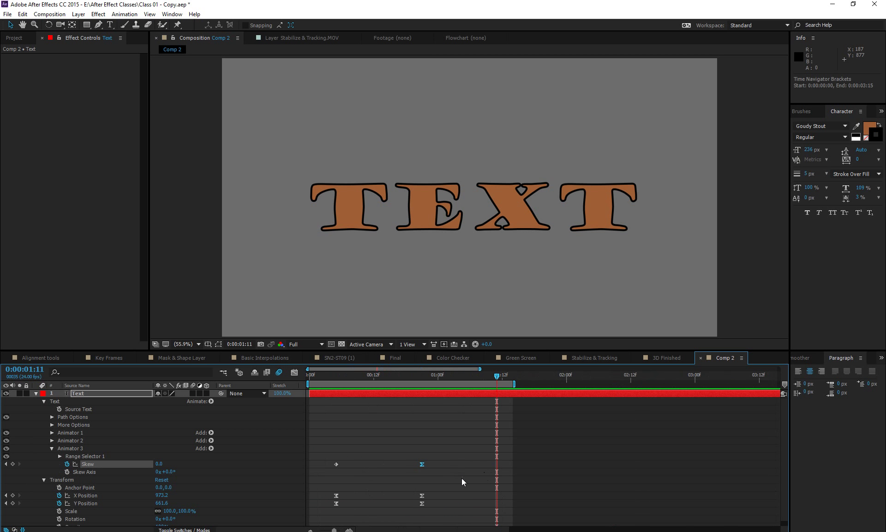
click(400, 374)
click(421, 375)
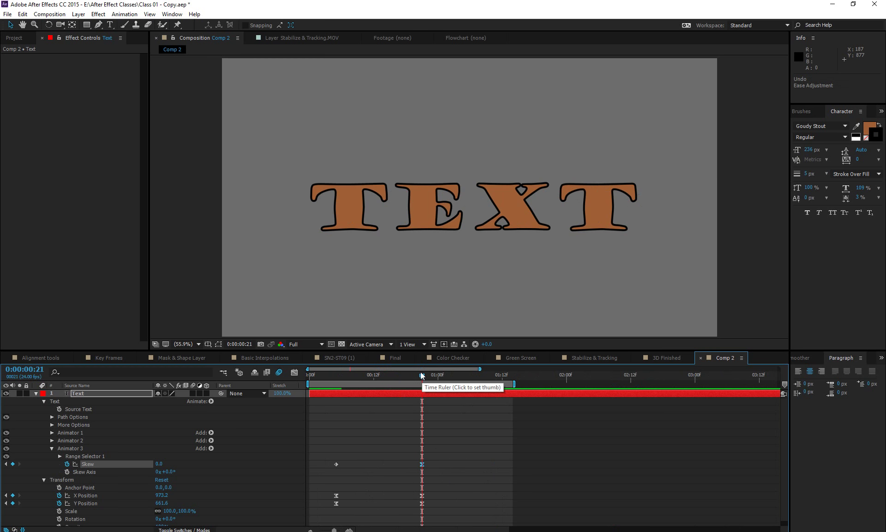
key(ctrl+z)
Keyframe Skew at 21 at 0:00:00:15, and shift it to 0:00:00:21 with the ending Skew keyframe at about 0:00:01:03
drag(421, 374, 390, 375)
drag(161, 466, 171, 464)
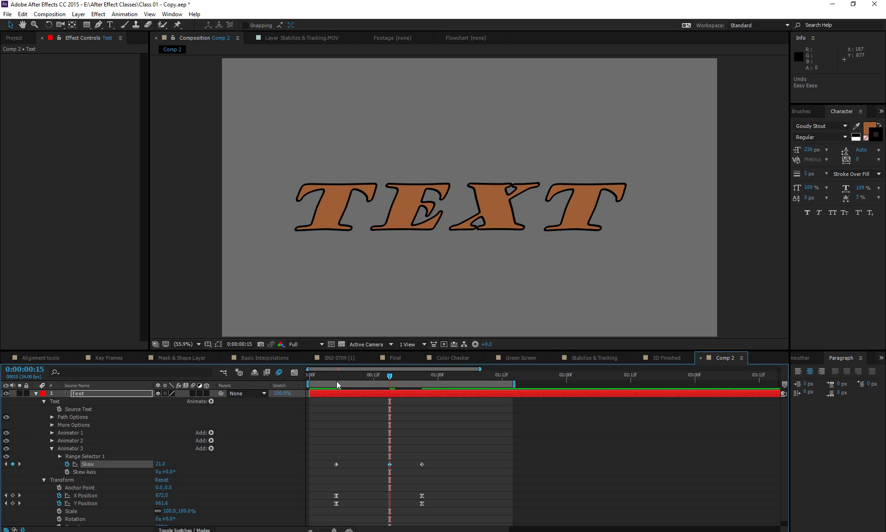
drag(336, 378, 394, 391)
click(390, 464)
drag(453, 458, 422, 464)
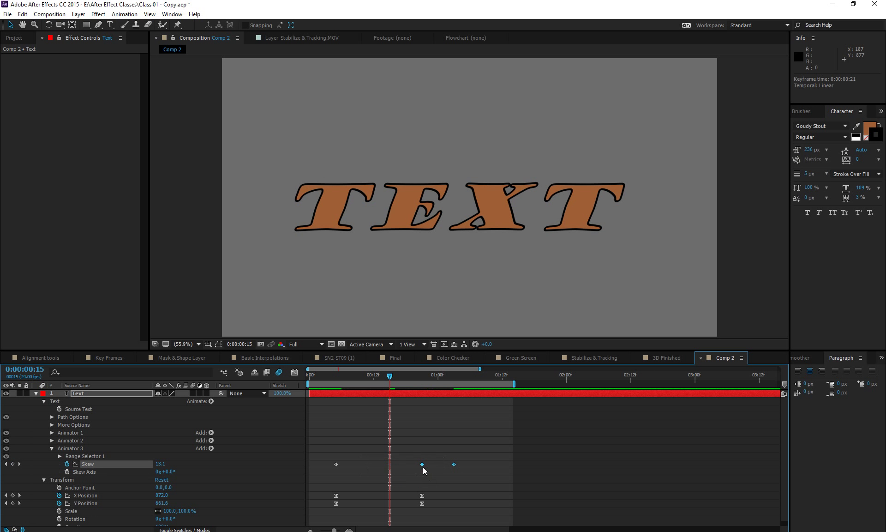
Move the middle Skew keyframe to 0:00:00:19 and try a stronger slant on it
click(402, 400)
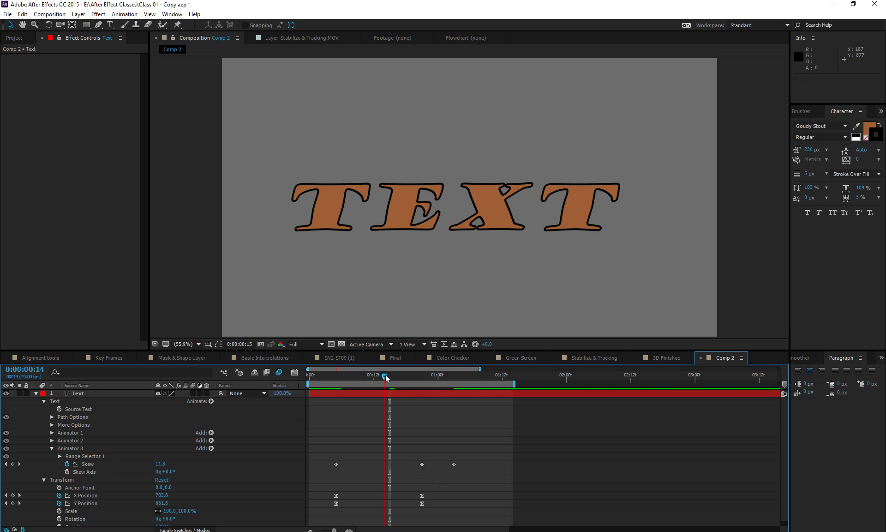
drag(386, 375, 409, 405)
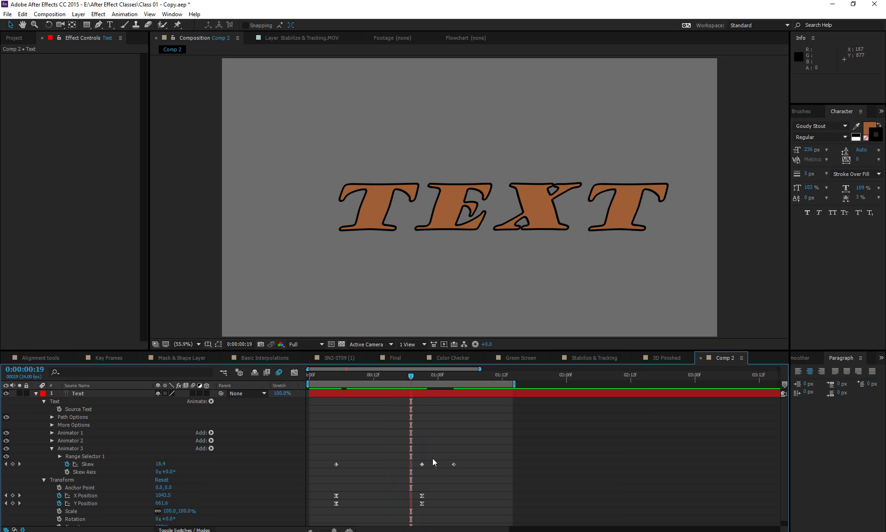
drag(422, 464, 411, 464)
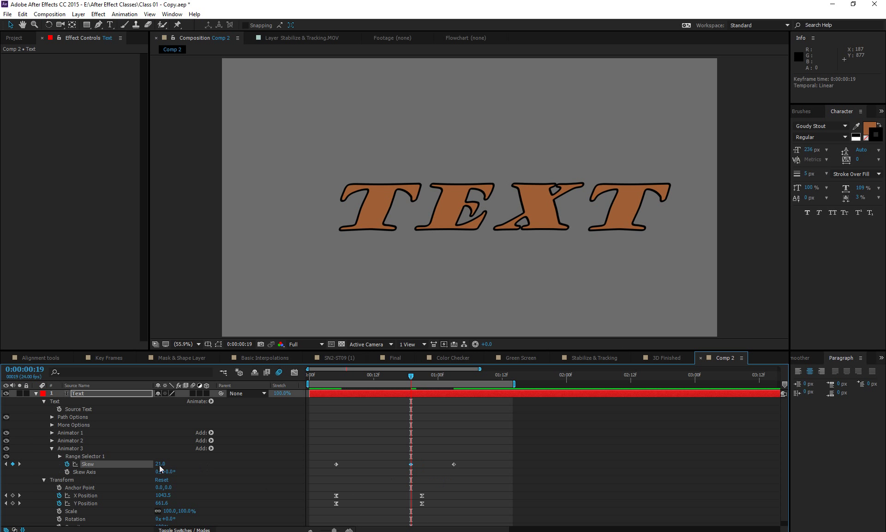
drag(161, 467, 167, 465)
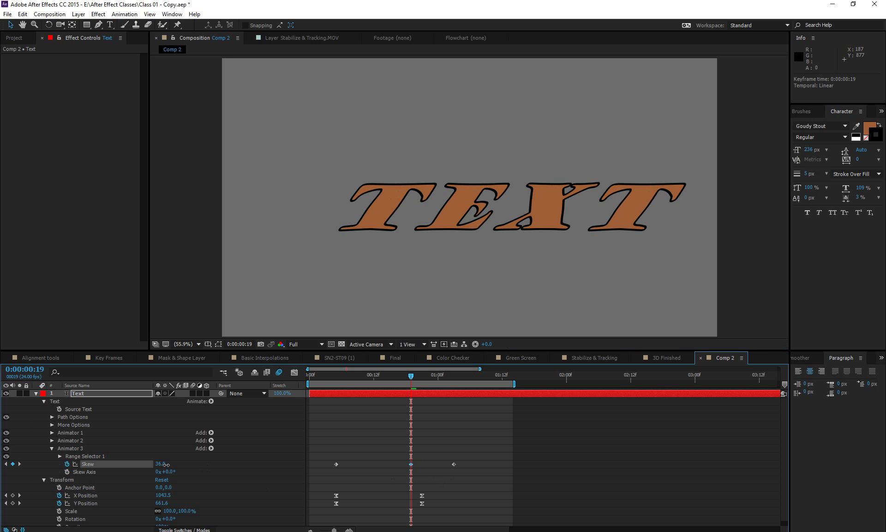
key(ctrl+z)
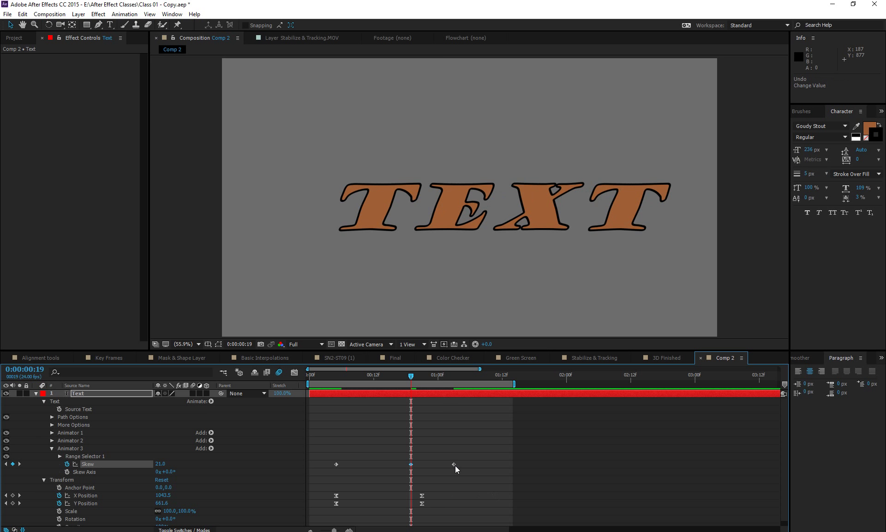
Move the ending Skew keyframe back to 0:00:00:21 and delete the middle Skew keyframe at 0:00:00:19
drag(454, 464, 423, 469)
drag(412, 380, 423, 379)
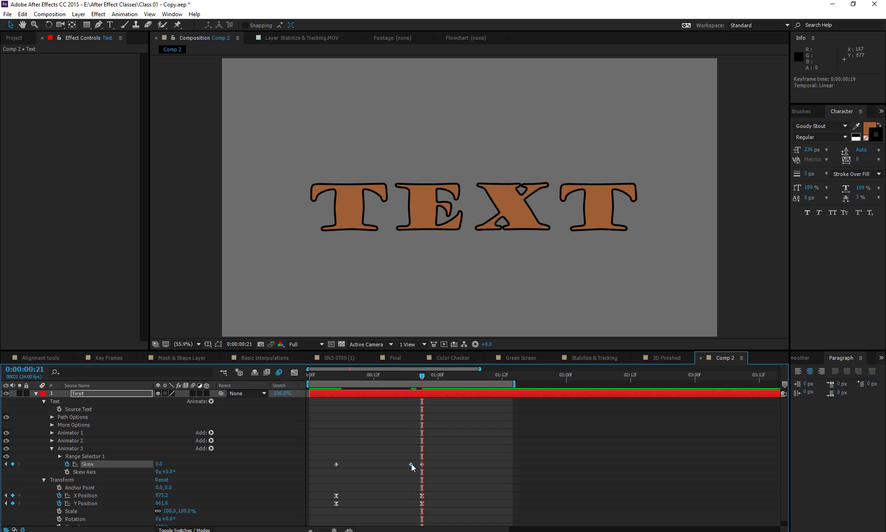
mouse_move(412, 463)
key(Delete)
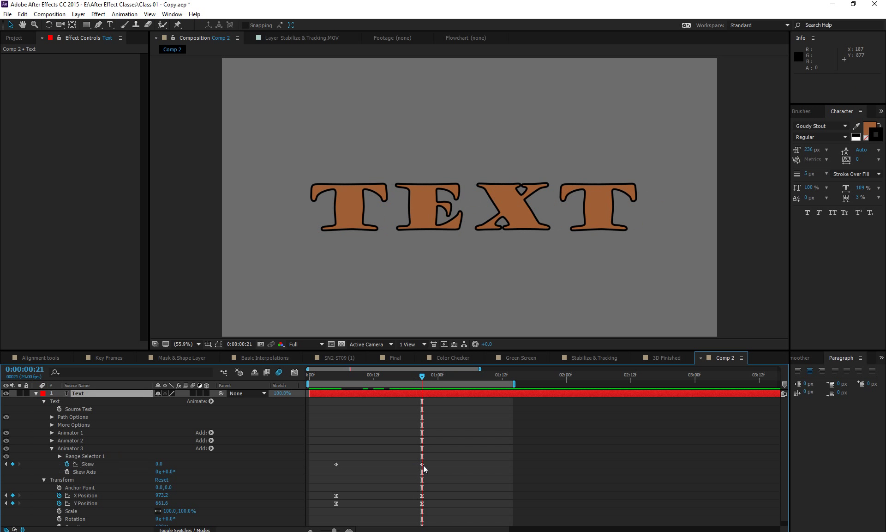
Move the ending Skew keyframe to 0:00:00:18, and add Skew keyframes of 0 at 0:00:01:01 and 24 at 0:00:00:21
drag(422, 463, 409, 471)
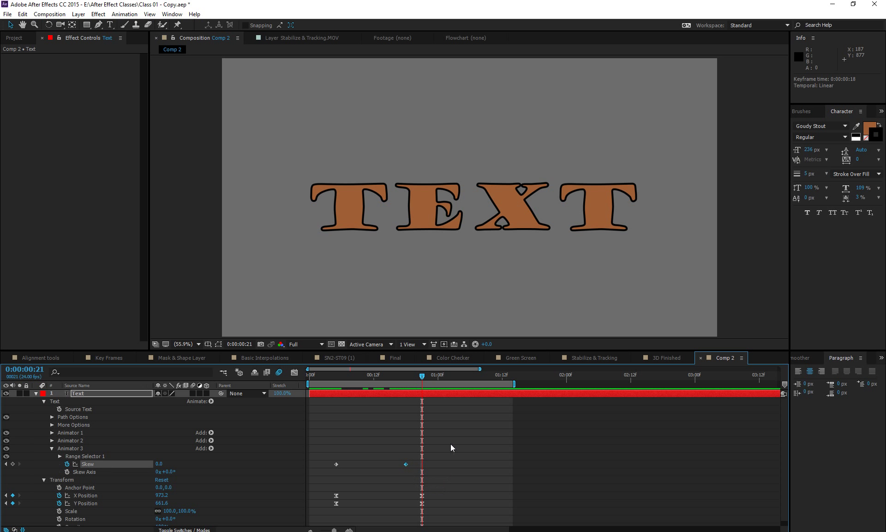
click(443, 375)
click(13, 465)
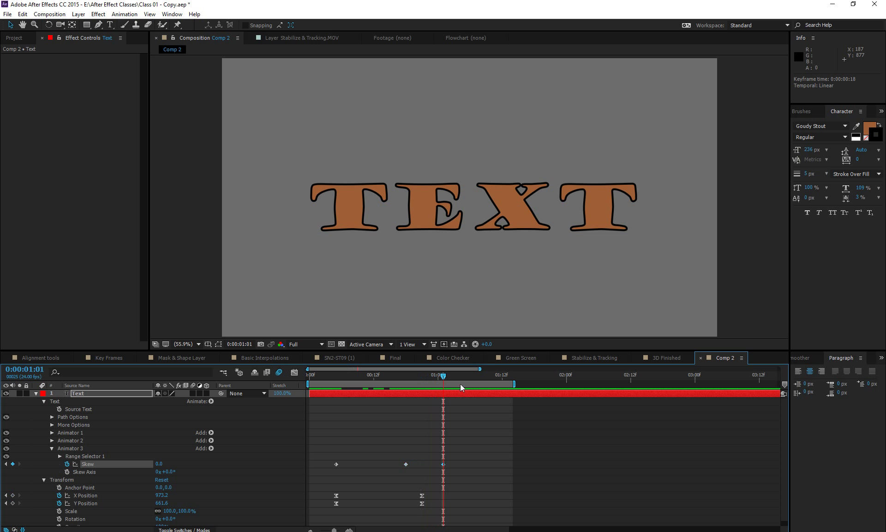
click(422, 375)
drag(160, 464, 172, 463)
Save the project and preview the text's slide-in with the slant
key(ctrl+s)
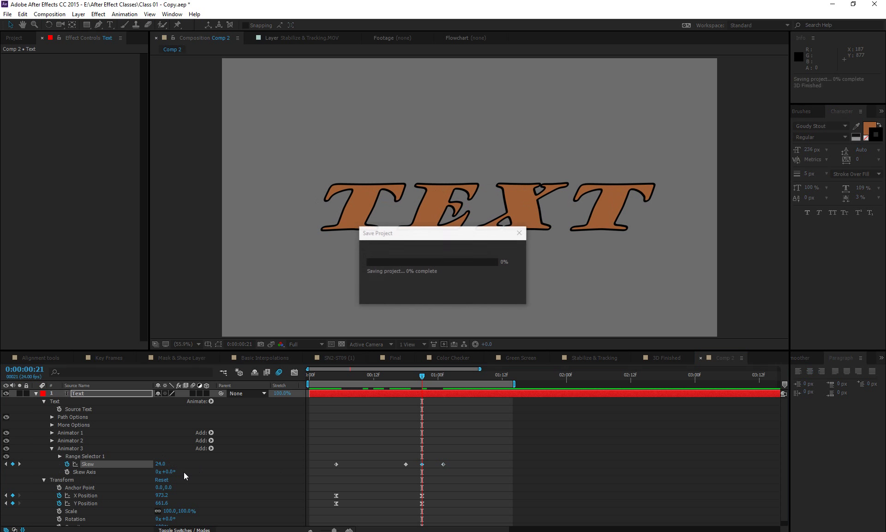
key(space)
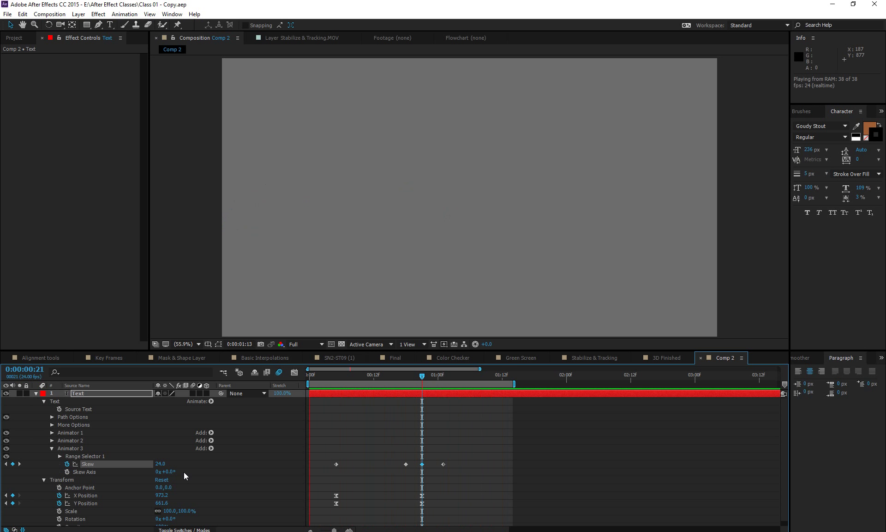
key(space)
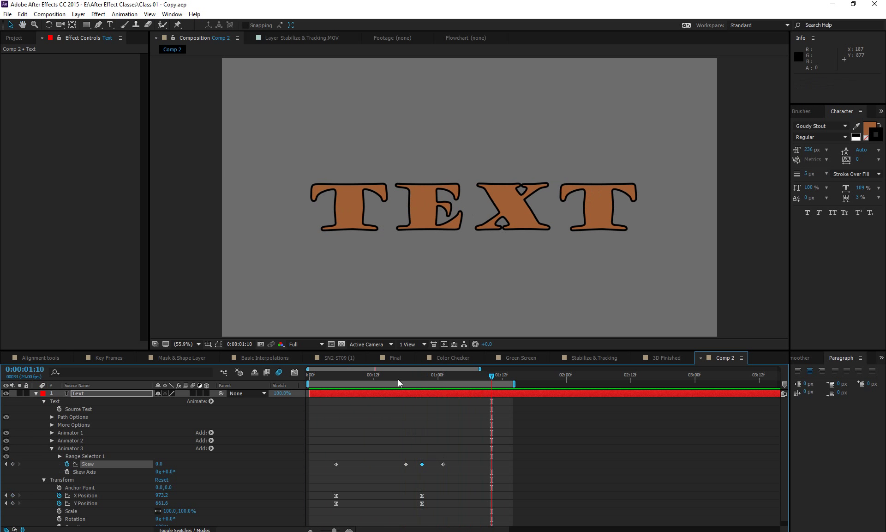
Apply Easy Ease to the Skew keyframe at 0:00:00:18
mouse_move(398, 379)
mouse_down()
mouse_move(426, 375)
mouse_move(395, 388)
mouse_move(419, 382)
mouse_move(409, 385)
mouse_up()
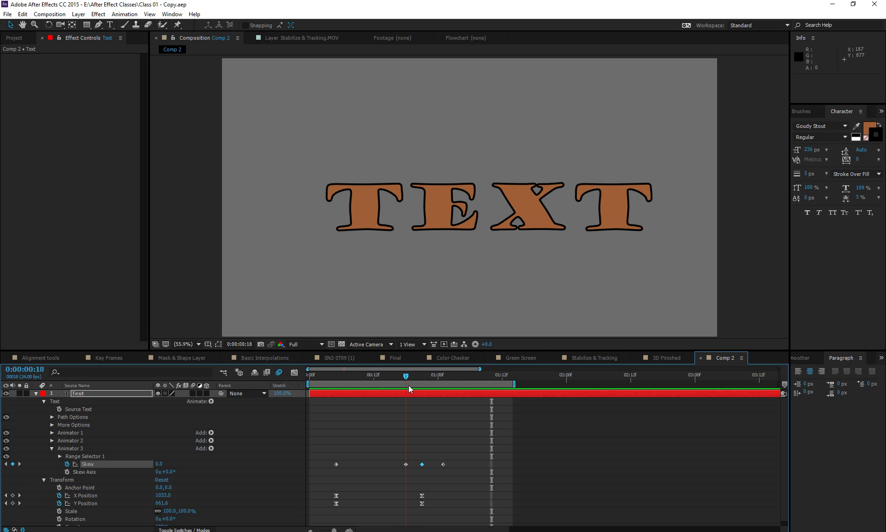
click(406, 465)
key(F9)
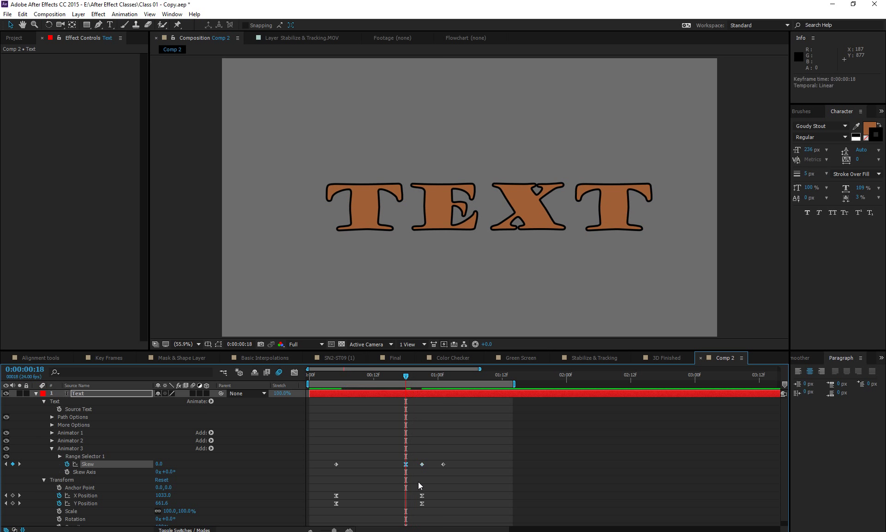
Shift the last two Skew keyframes to 0:00:01:01 and 0:00:01:05, and preview the slant timing
key(space)
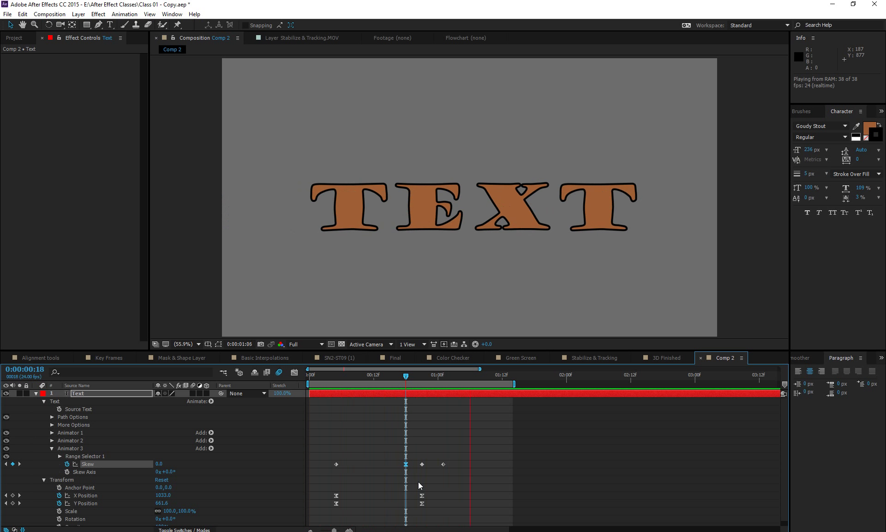
drag(459, 457, 445, 472)
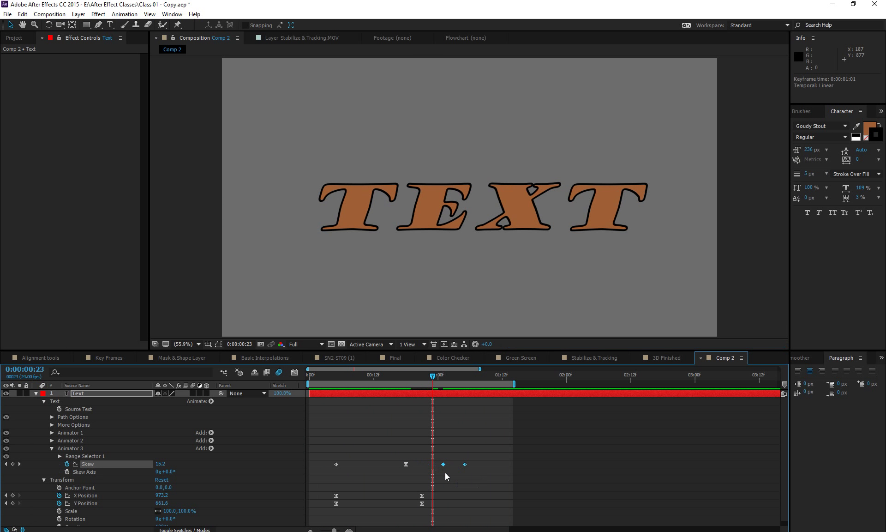
click(445, 474)
key(space)
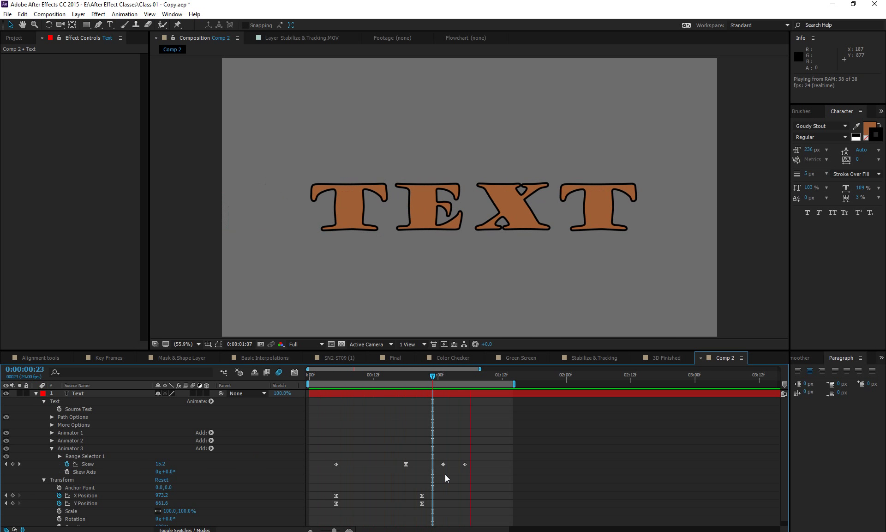
Move the Skew keyframe at 0:00:00:18 to 0:00:00:21 as a linear keyframe, and delete the first Skew keyframe
click(389, 375)
drag(389, 375, 422, 384)
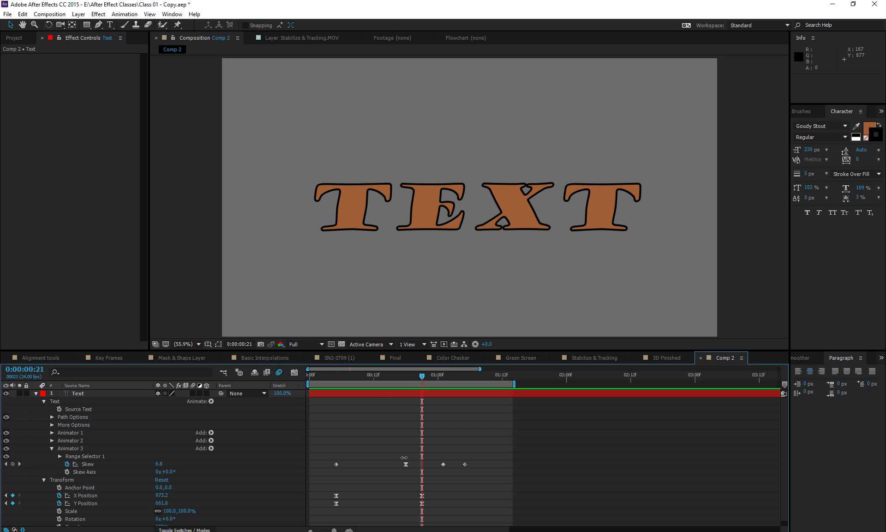
click(406, 464)
drag(405, 465, 422, 464)
drag(323, 456, 358, 478)
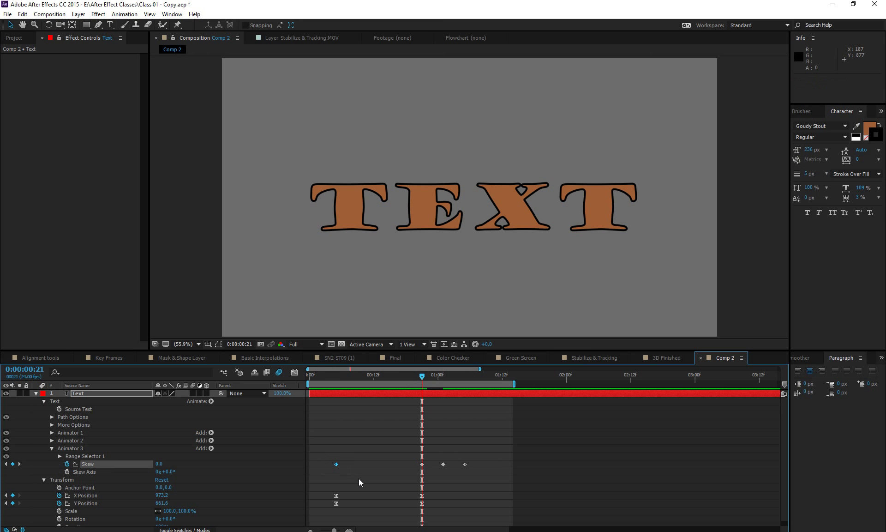
key(Delete)
Apply Easy Ease to the Skew keyframe at 0:00:01:01, then save the project and preview the animation
click(443, 464)
key(F9)
key(ctrl+s)
key(space)
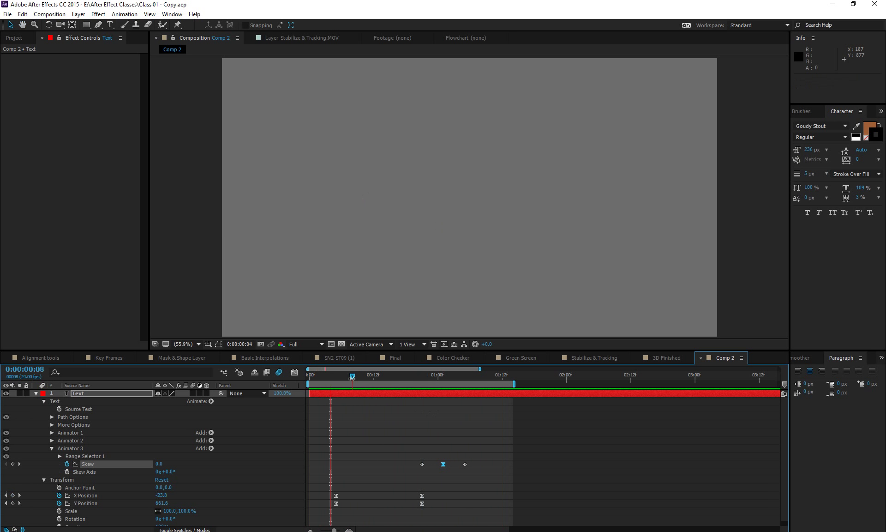
key(space)
Reset the X and Y Position keyframe interpolation, apply Easy Ease to the pair at 0:00:00:21, and preview the slide-in
drag(452, 495, 404, 508)
ctrl+click(422, 497)
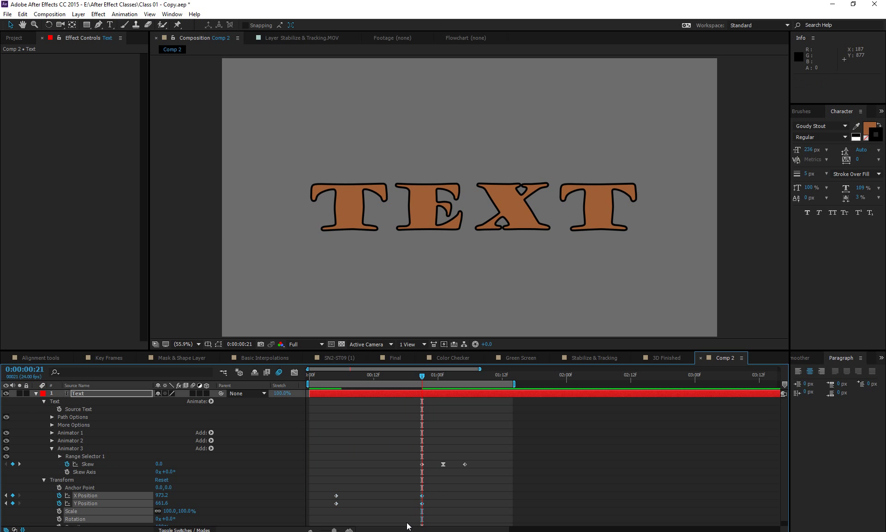
key(space)
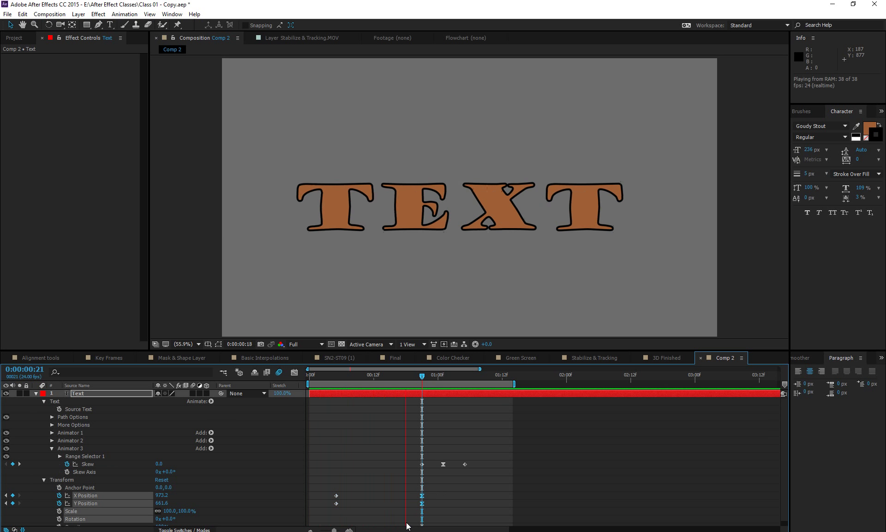
key(space)
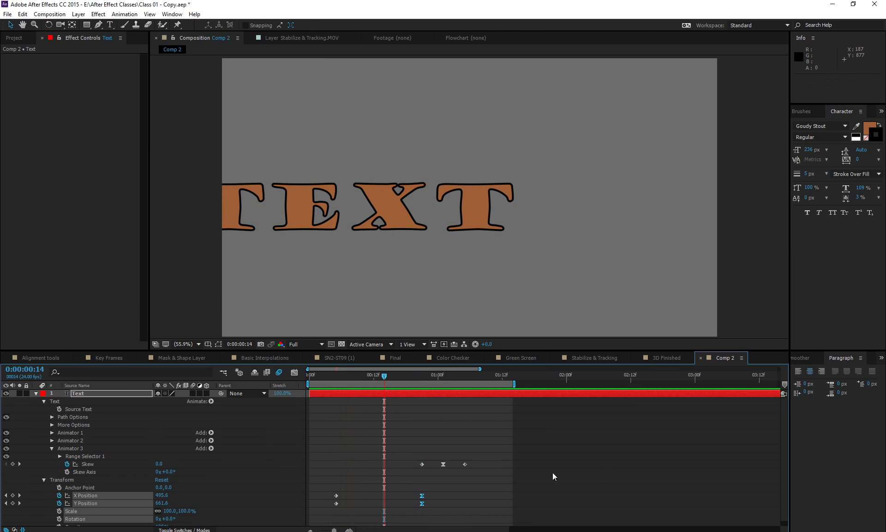
Shift all three Skew keyframes earlier so the middle one sits at 0:00:00:21, then save and preview
drag(497, 440, 400, 467)
drag(489, 453, 422, 466)
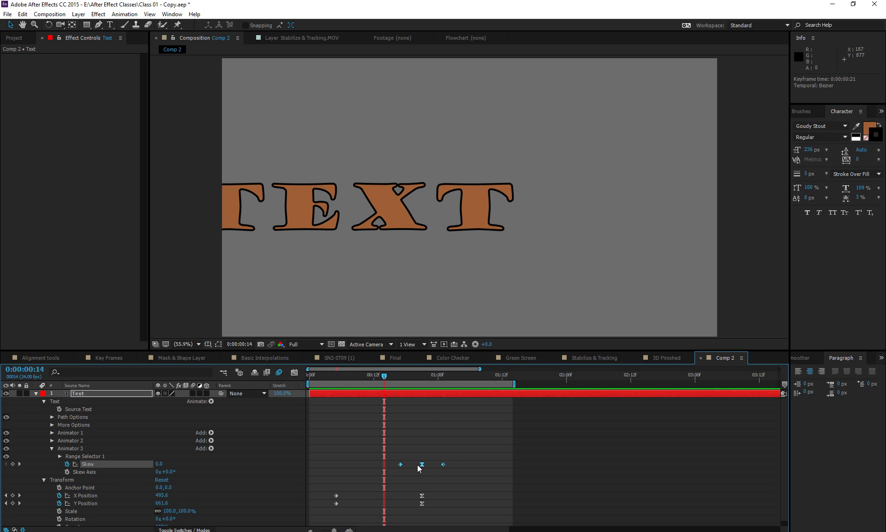
key(ctrl+s)
key(space)
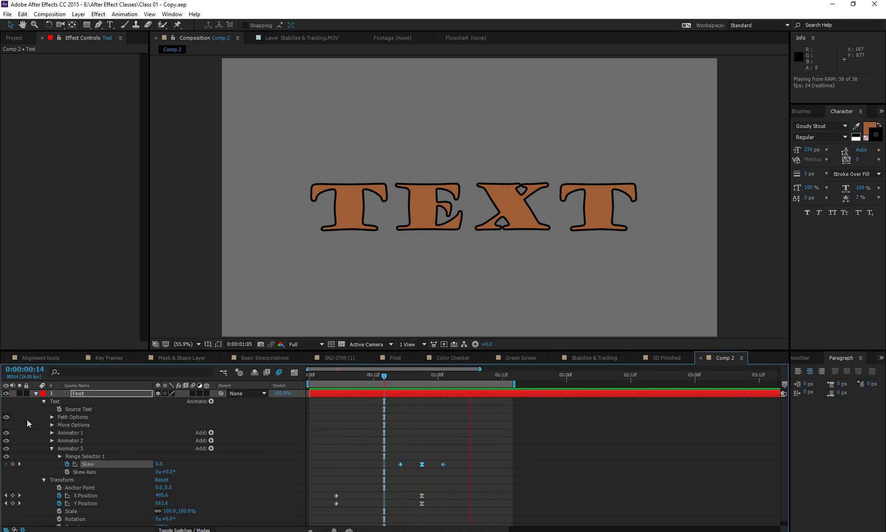
Enable motion blur for the collapsed Text layer and the composition, and preview the blurred slide-in
click(37, 393)
click(91, 396)
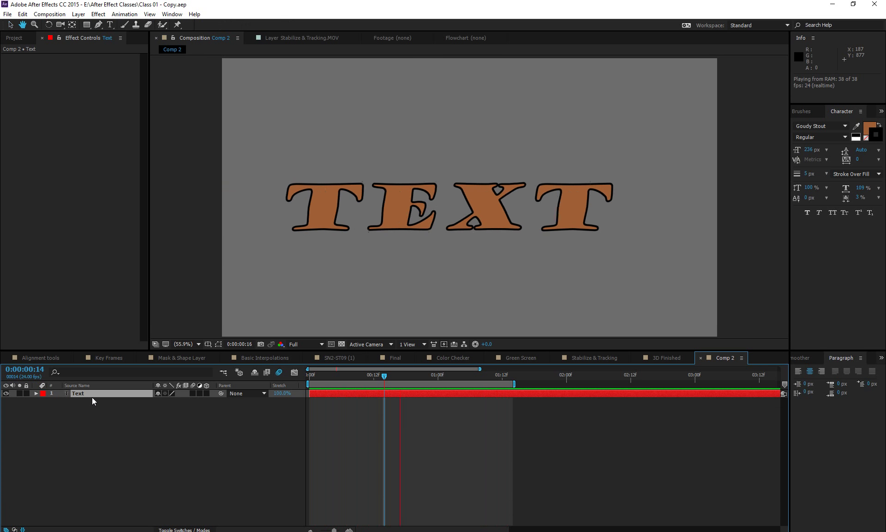
key(space)
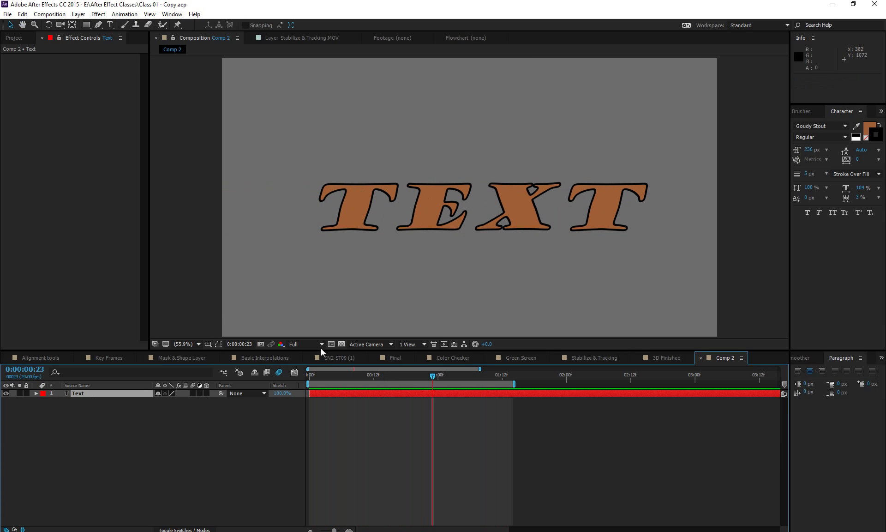
click(193, 393)
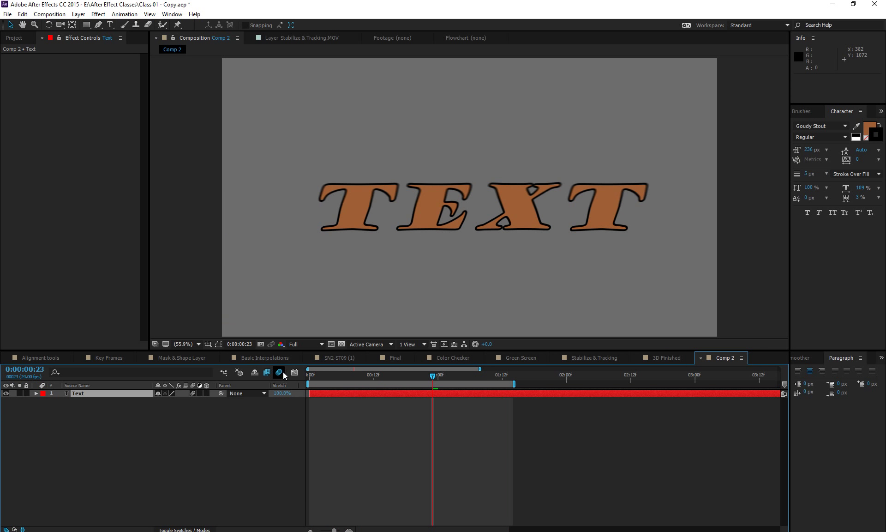
click(279, 372)
key(space)
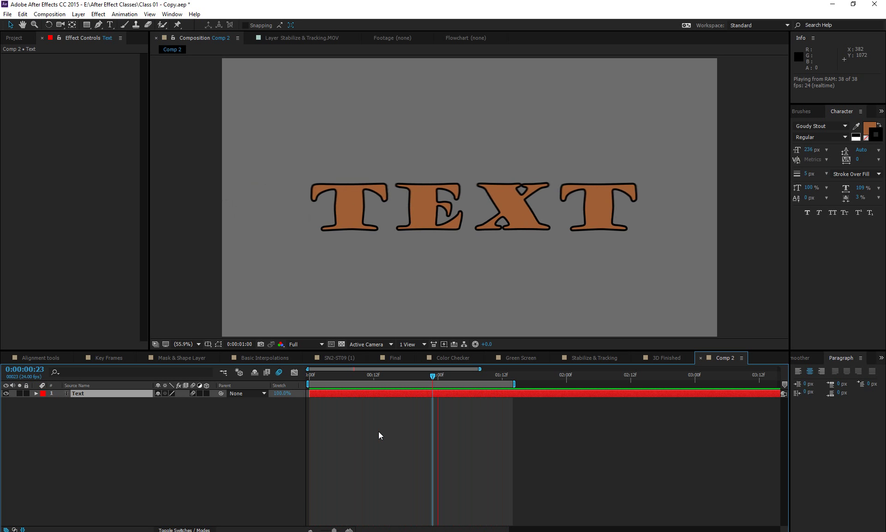
key(space)
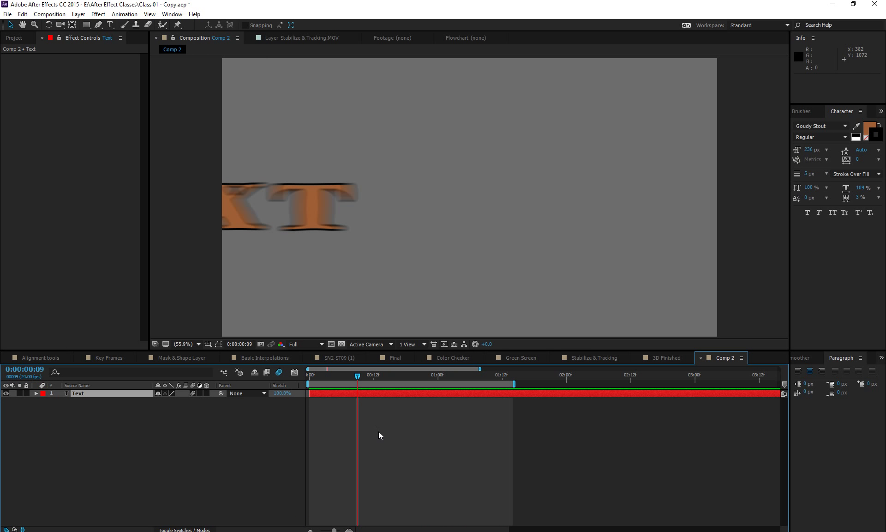
drag(371, 375, 461, 392)
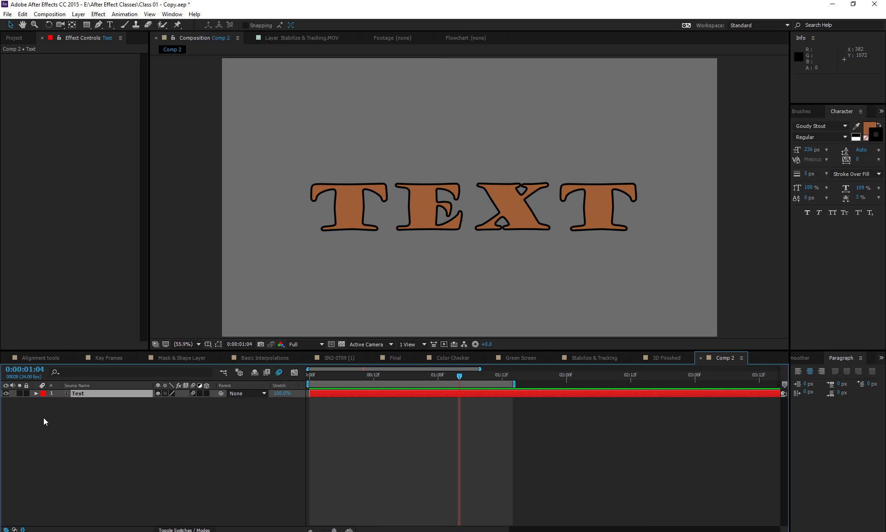
Return to the first frame and delete Animator 3, Animator 2 and Animator 1 from the Text layer
key(Home)
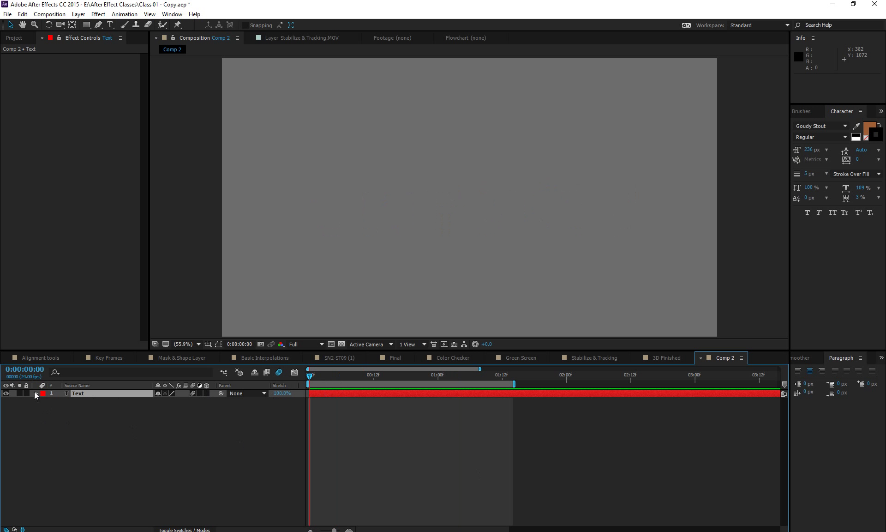
click(36, 394)
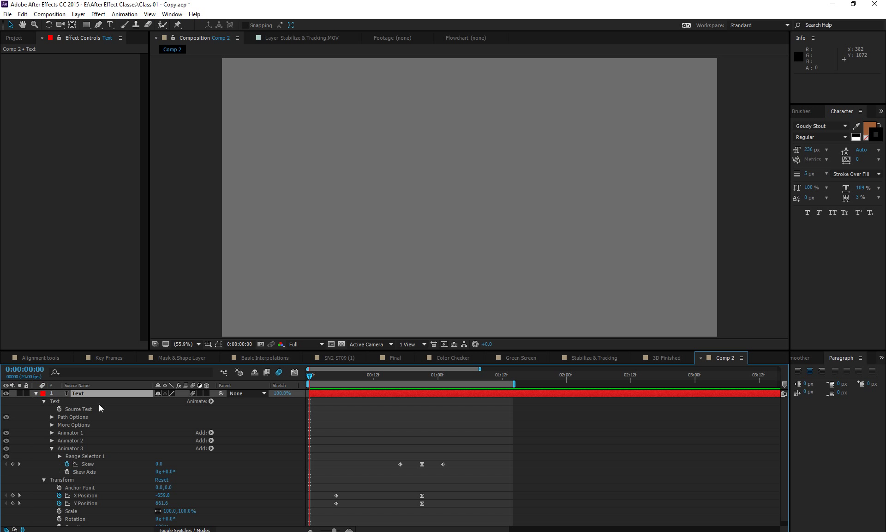
click(91, 458)
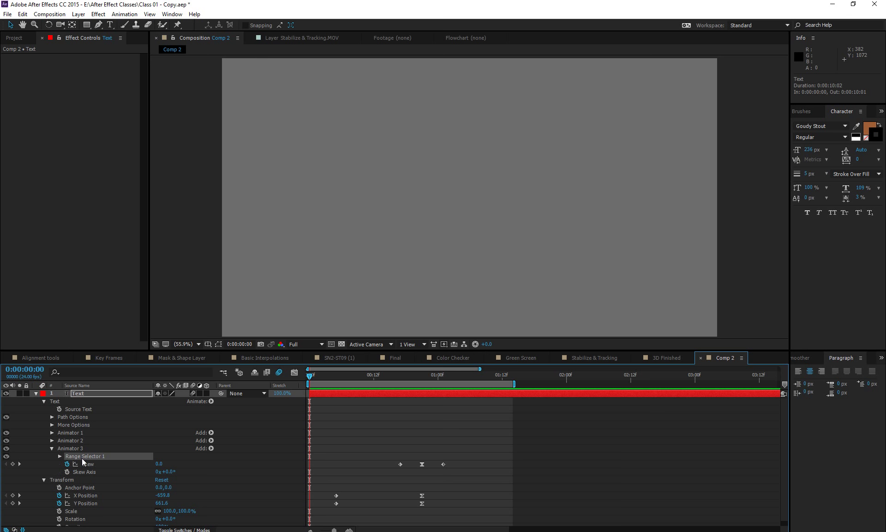
click(79, 448)
key(Delete)
click(76, 440)
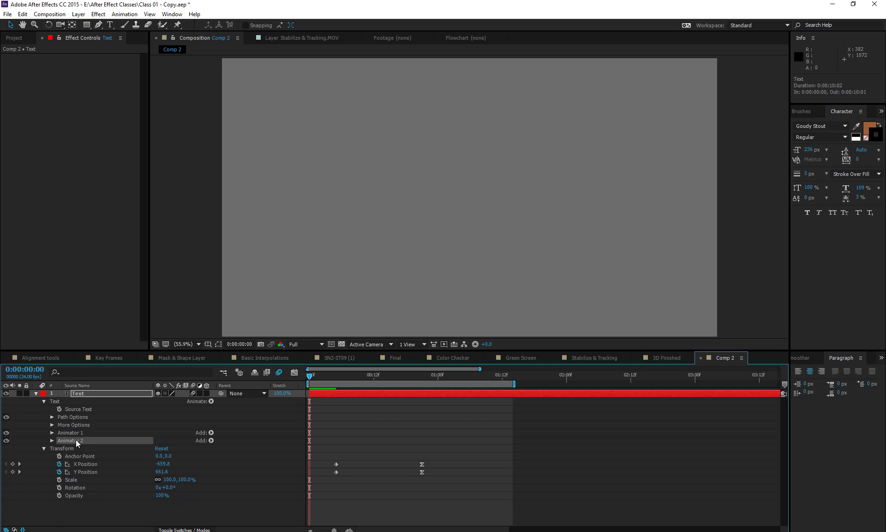
key(Delete)
click(76, 434)
key(Delete)
Remove all X Position and Y Position keyframes from the Text layer
click(65, 434)
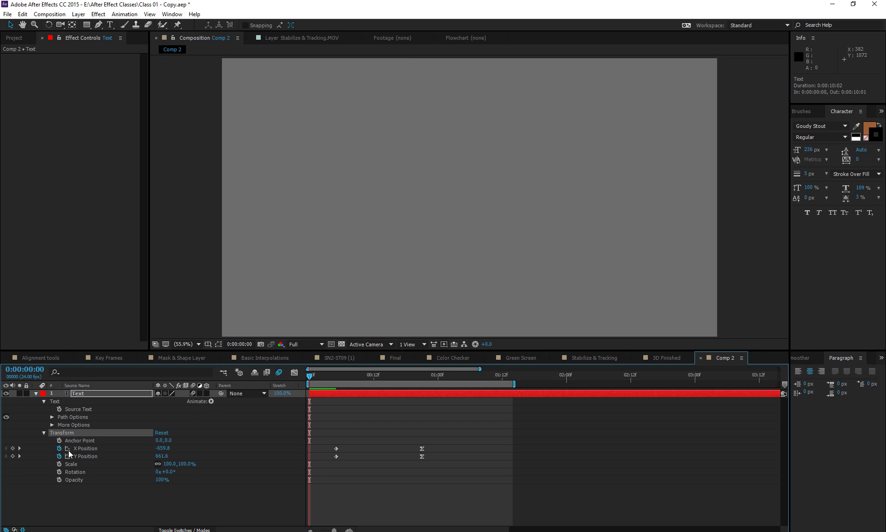
click(60, 448)
click(59, 456)
click(107, 506)
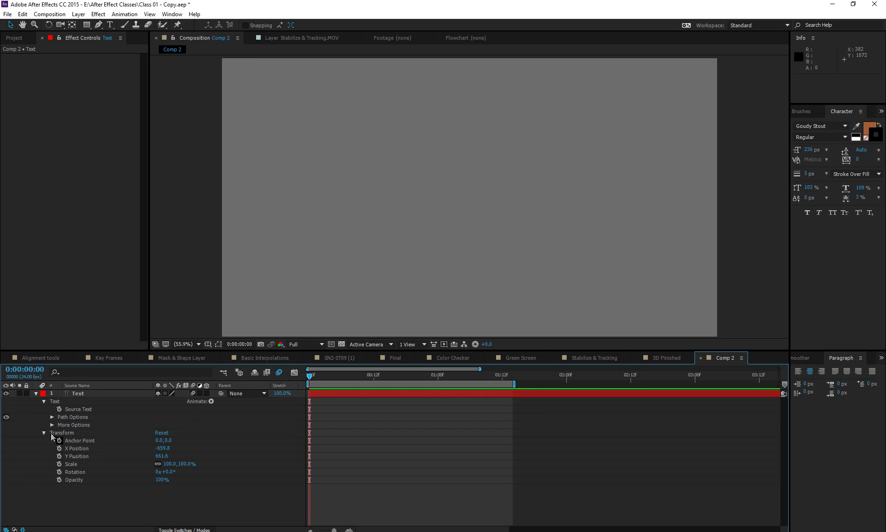
Reset the Text layer's Transform properties, collapse the layer and save the project
click(36, 394)
click(36, 394)
click(44, 433)
click(44, 433)
click(162, 433)
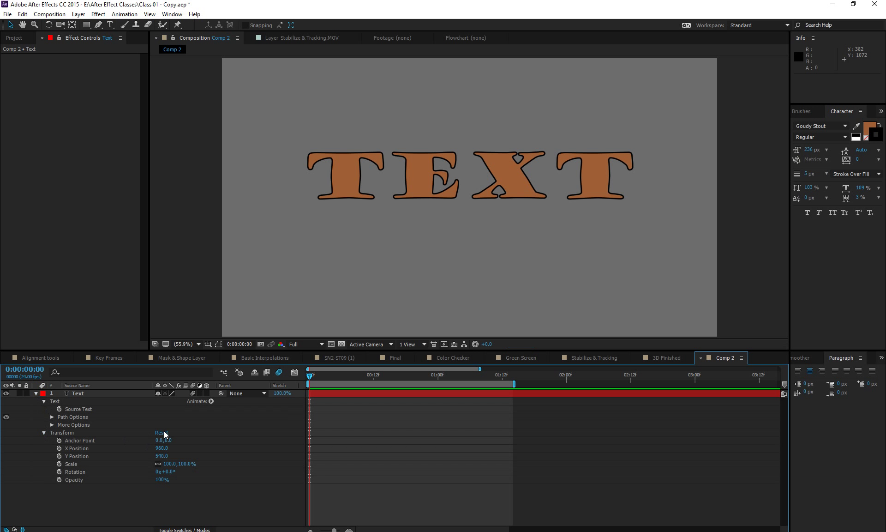
click(36, 394)
key(ctrl+s)
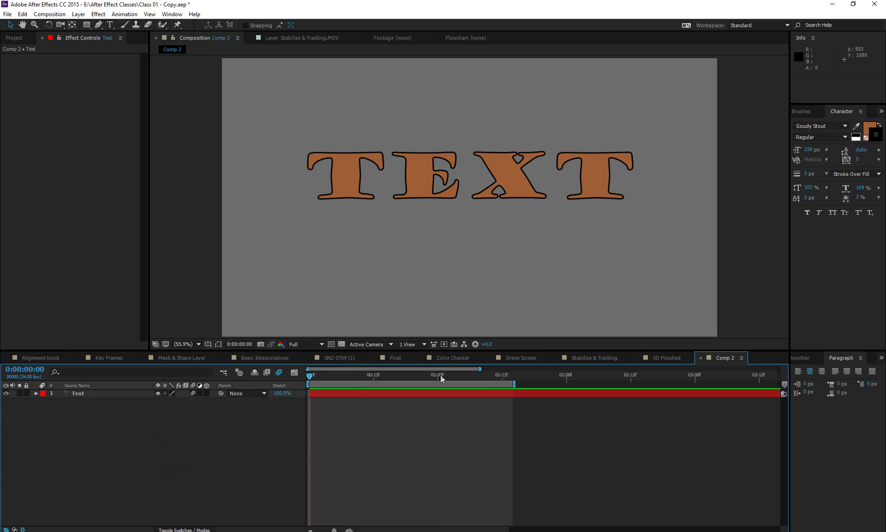
Bring up the Effects & Presets panel and close the Info panel above it to make room
click(798, 111)
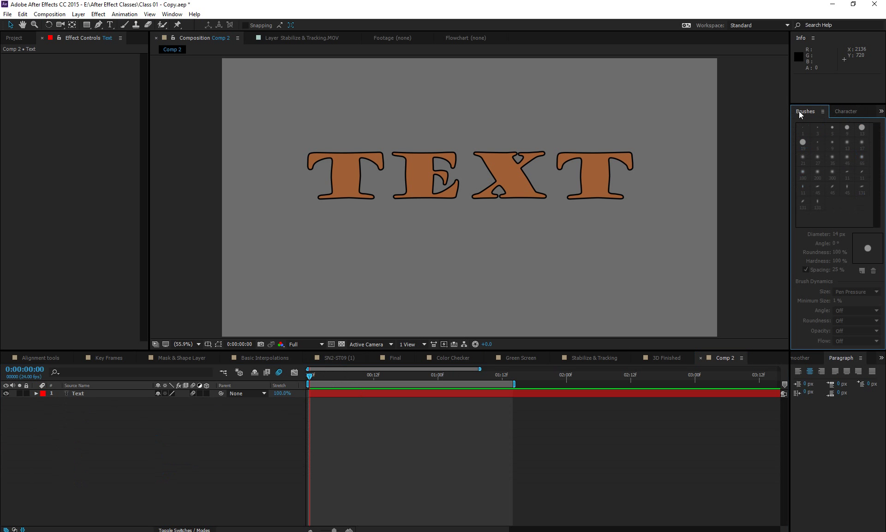
click(881, 111)
click(854, 123)
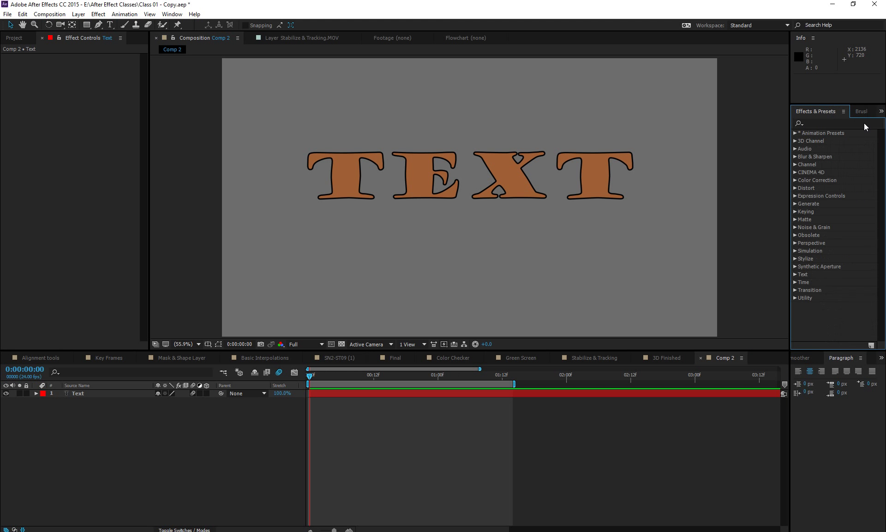
click(811, 38)
click(812, 37)
click(812, 43)
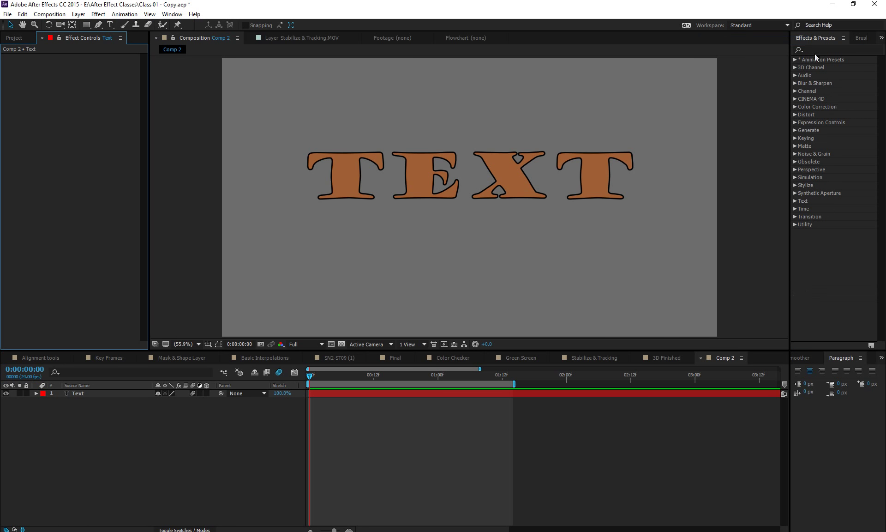
Apply the first Cascade animation preset from the Text > 3D Text presets to the text in the composition
click(796, 60)
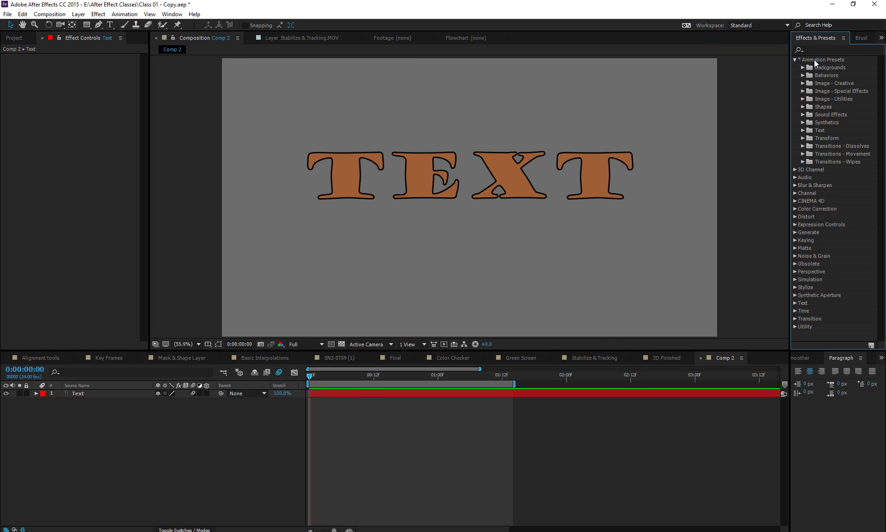
click(803, 130)
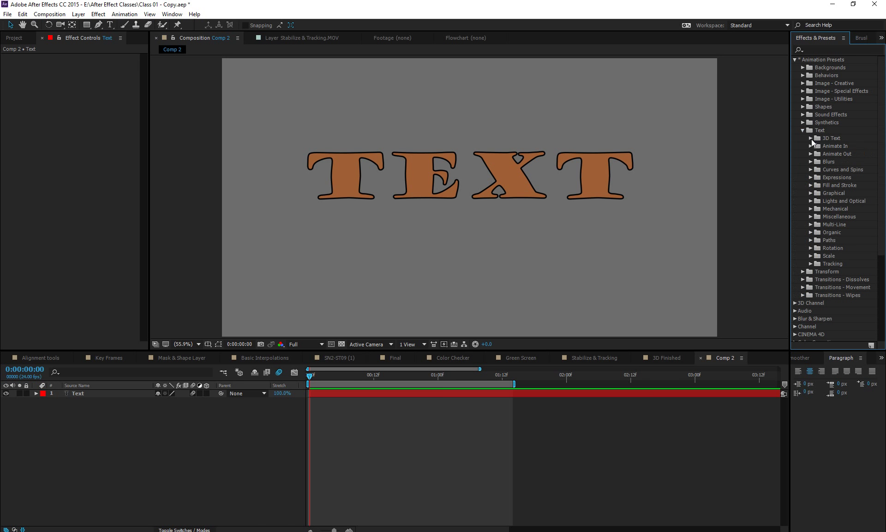
click(811, 139)
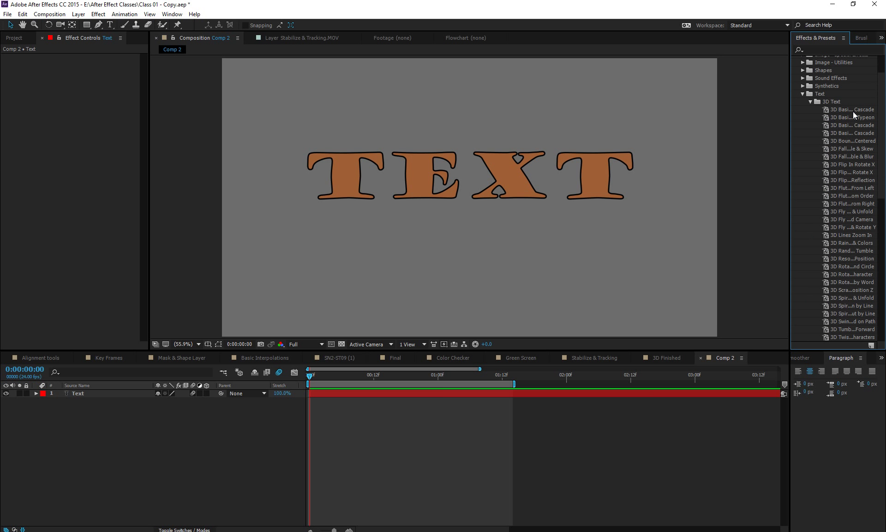
drag(853, 112, 539, 172)
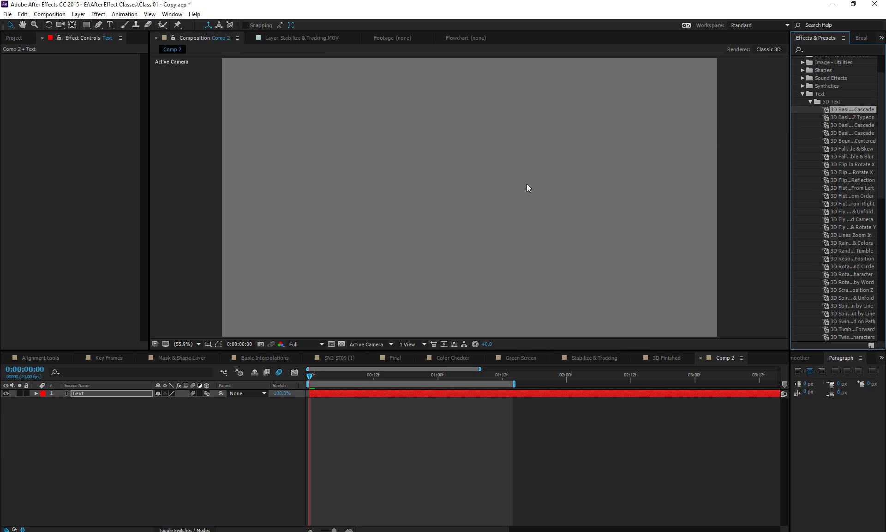
Reveal the Text layer's keyframed properties, extend the work area end to about 0:00:02:09, and preview the preset animation
click(434, 393)
key(u)
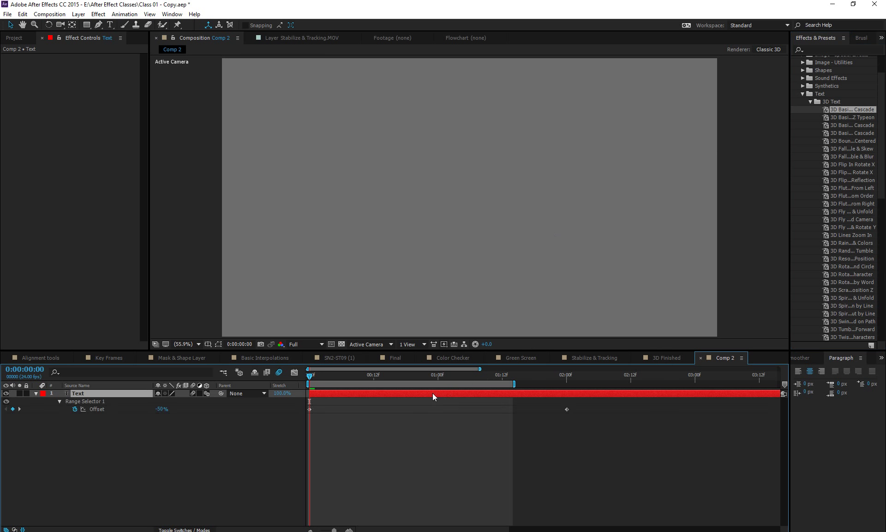
drag(517, 383, 615, 383)
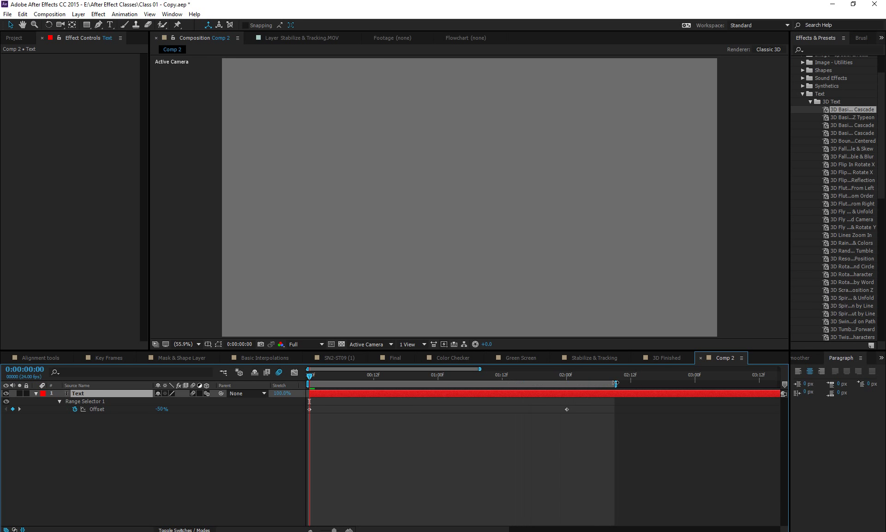
key(space)
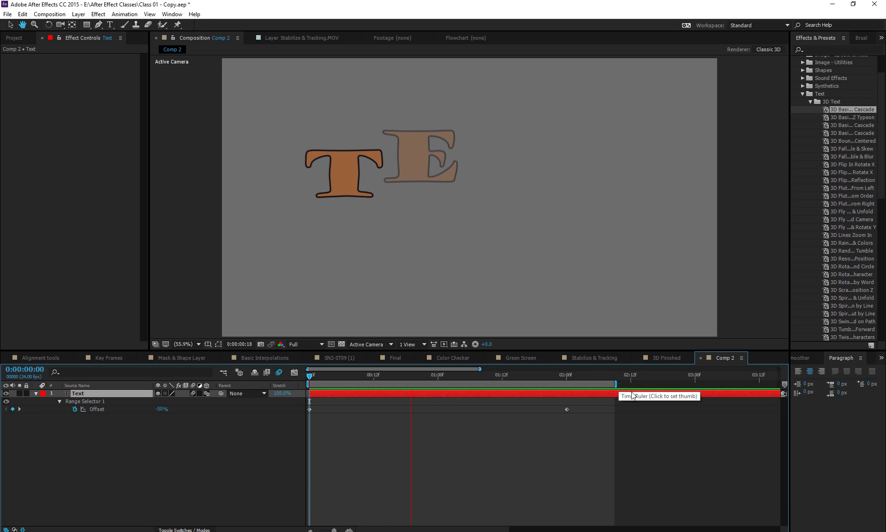
Undo the Cascade preset on the text and extend the work area to the end of the composition
key(ctrl+z)
key(ctrl+z)
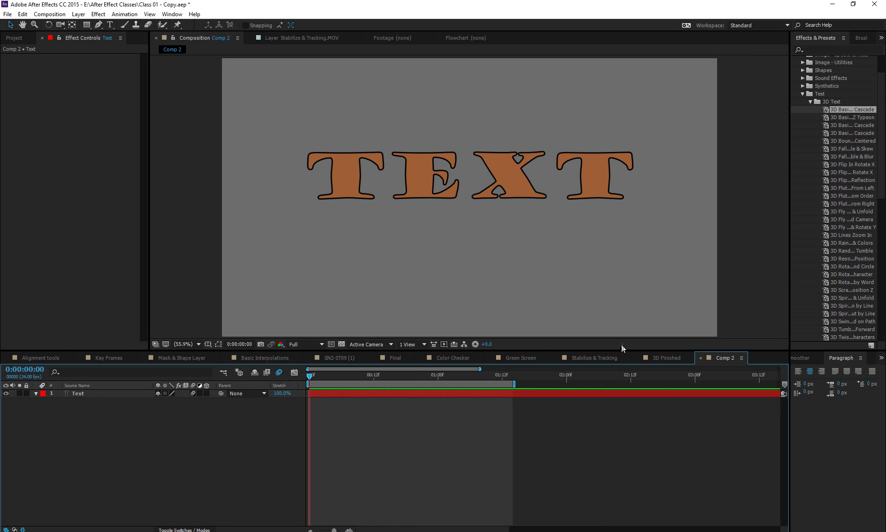
scroll(516, 386, right, 5)
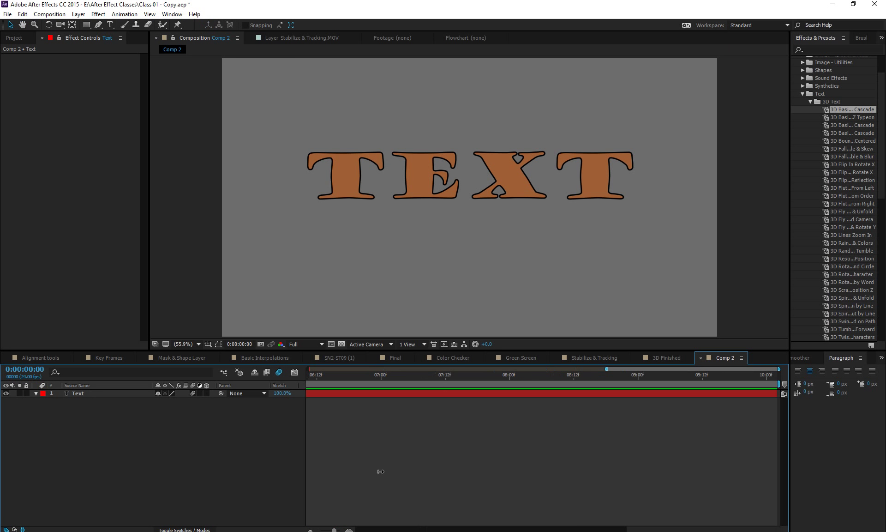
key(minus)
key(minus)
key(minus)
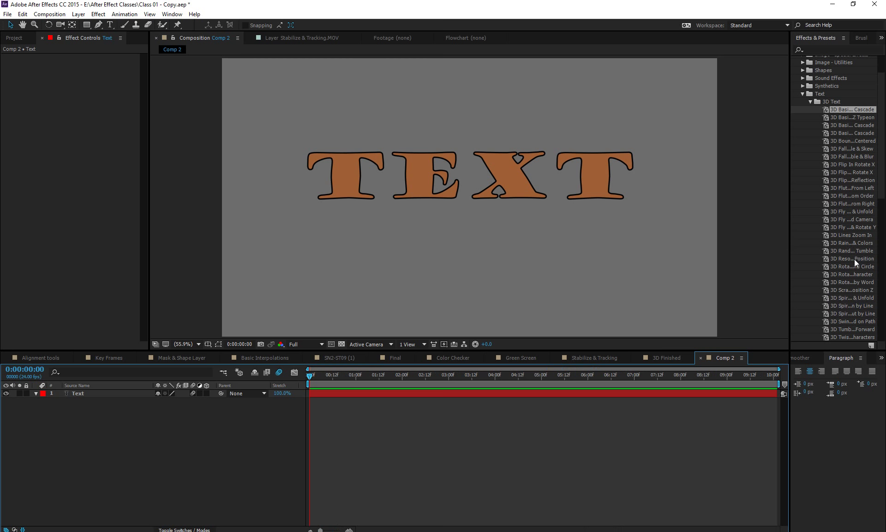
Try the 3D Resolve Position preset on the text, preview it, and restore the work area to the full composition length
drag(855, 259, 459, 170)
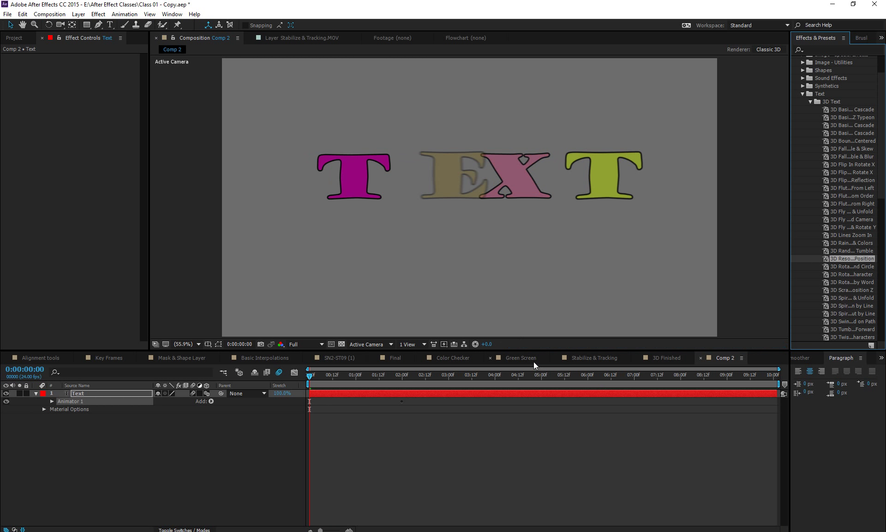
key(space)
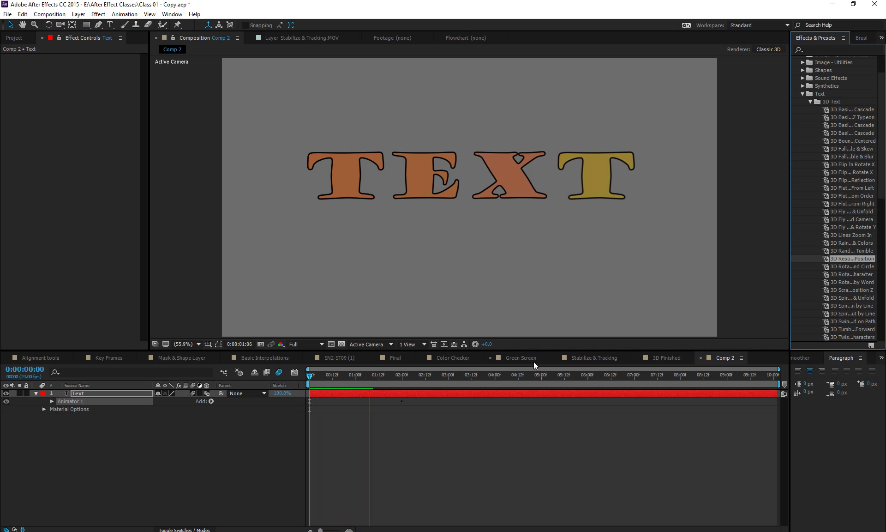
click(600, 322)
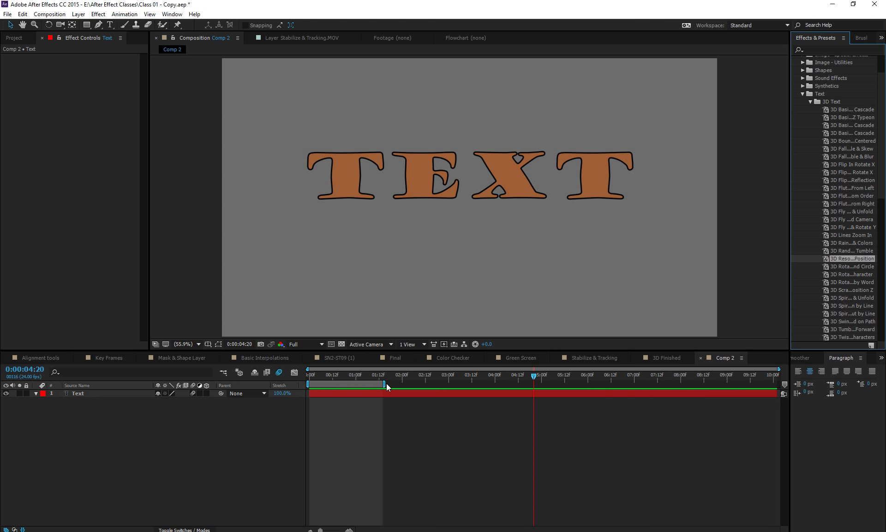
drag(387, 384, 778, 383)
Try the Random Word Shuffle In preset from the Animate In presets on the text at the current time and undo it
scroll(858, 290, down, 5)
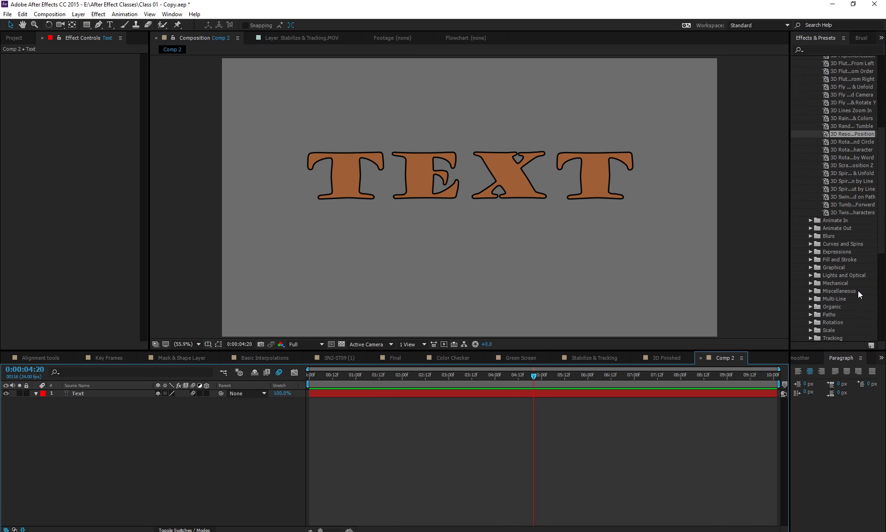
click(810, 220)
scroll(825, 237, down, 5)
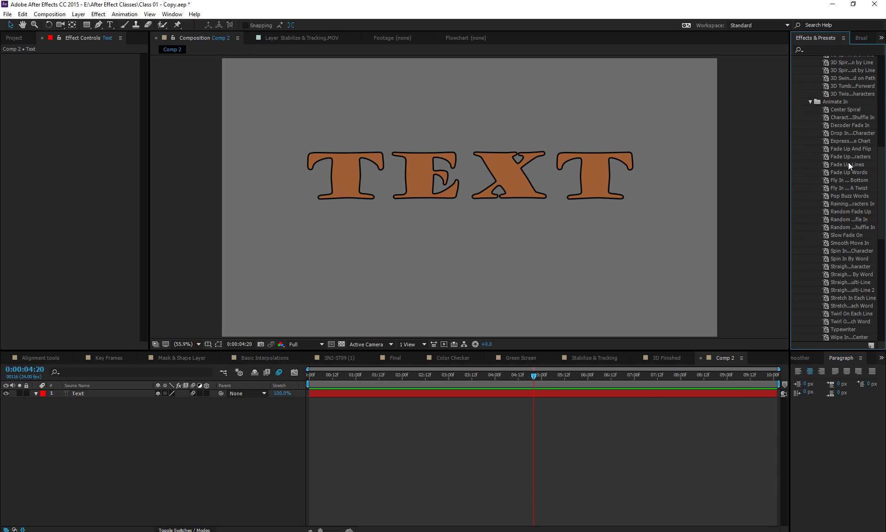
drag(837, 228, 516, 171)
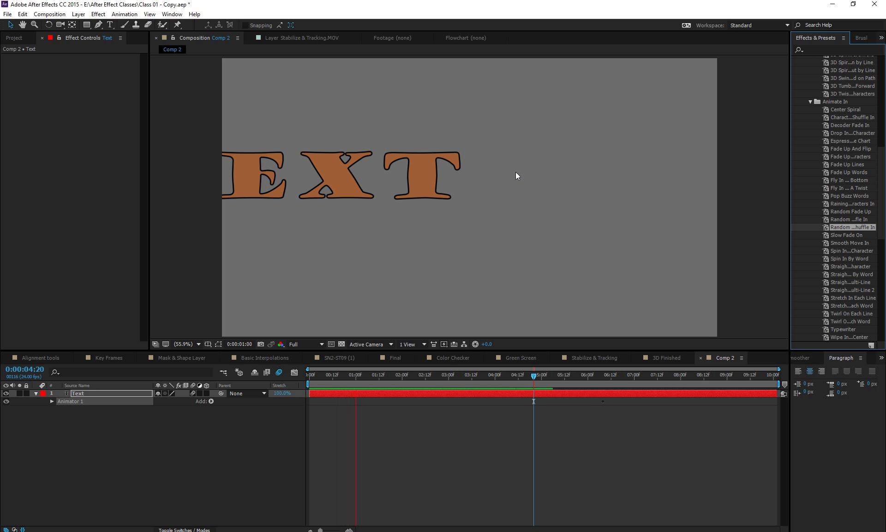
key(ctrl+z)
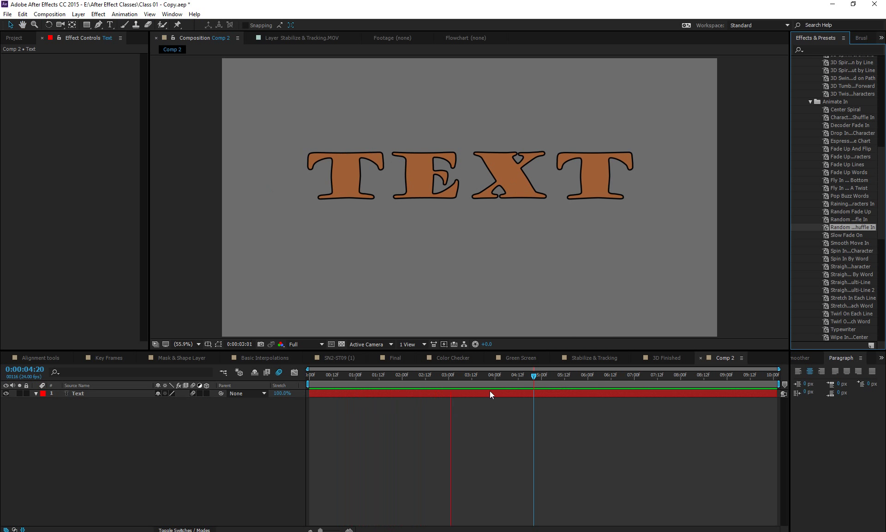
key(space)
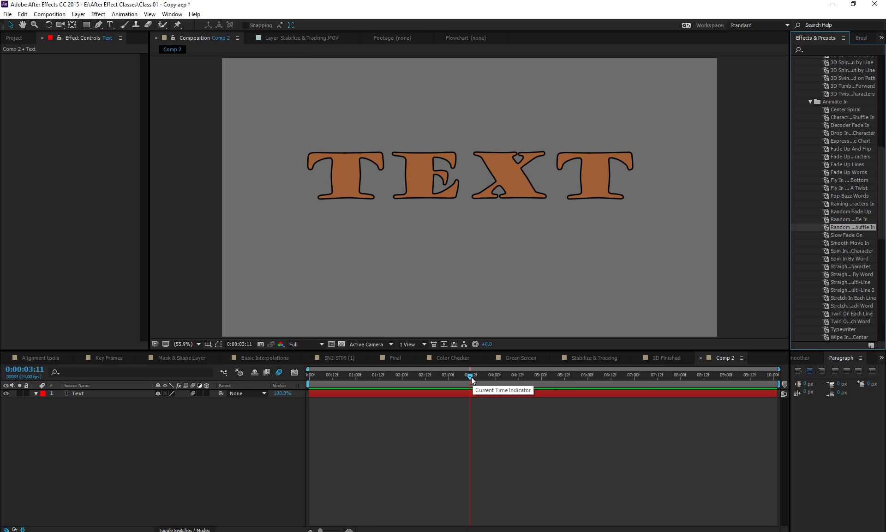
Try the Random Word Shuffle In preset on the text from the composition's start, preview it, and undo it
click(102, 369)
key(Home)
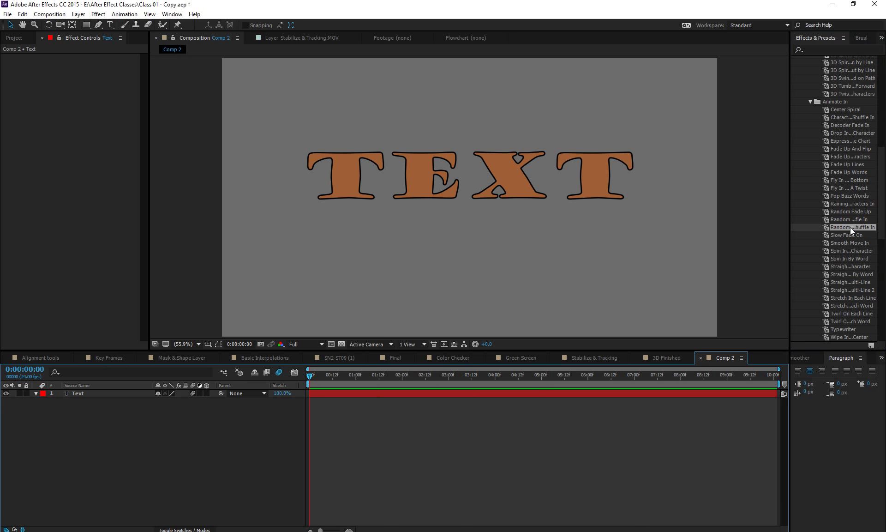
drag(851, 228, 466, 310)
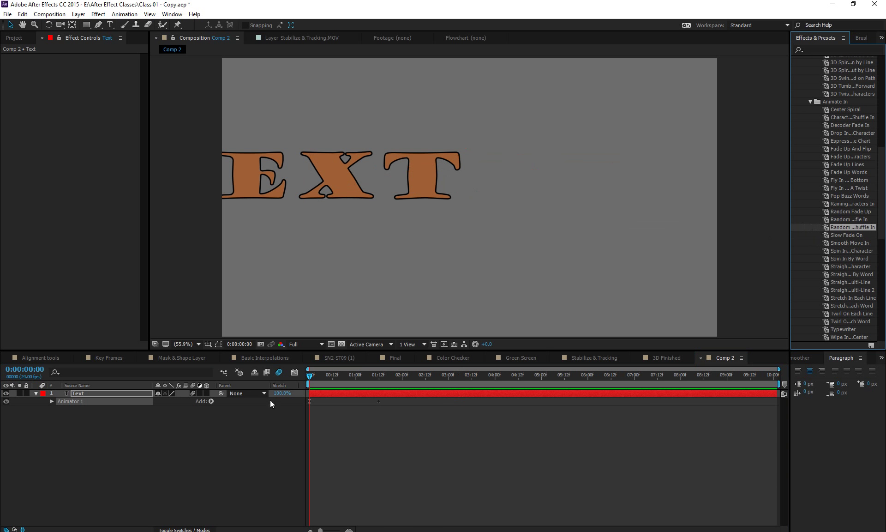
key(space)
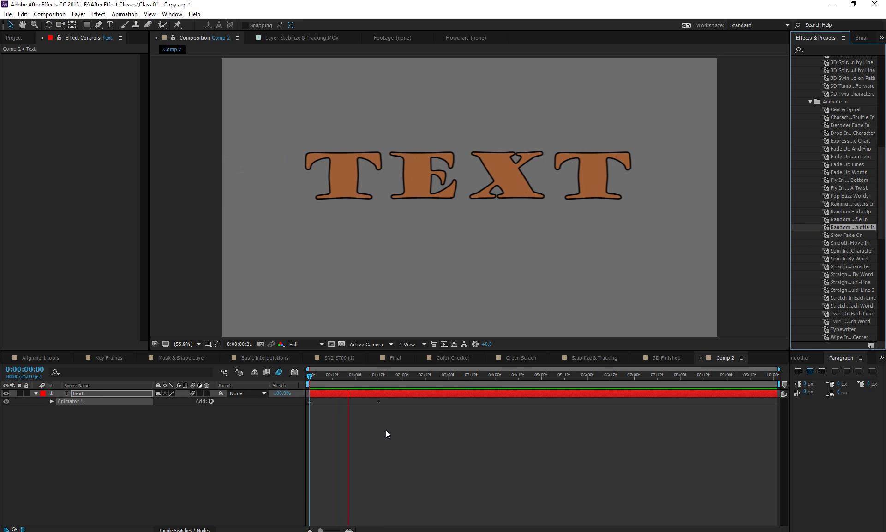
drag(329, 378, 377, 383)
key(ctrl+z)
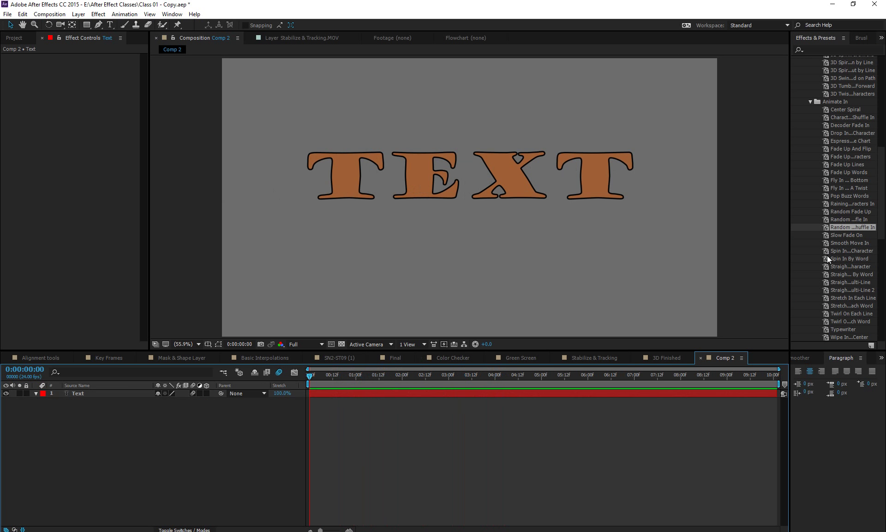
Try the Stretch In Each Word preset from the Animate In presets on the text and preview the animation
click(835, 281)
scroll(835, 288, down, 3)
scroll(835, 289, down, 3)
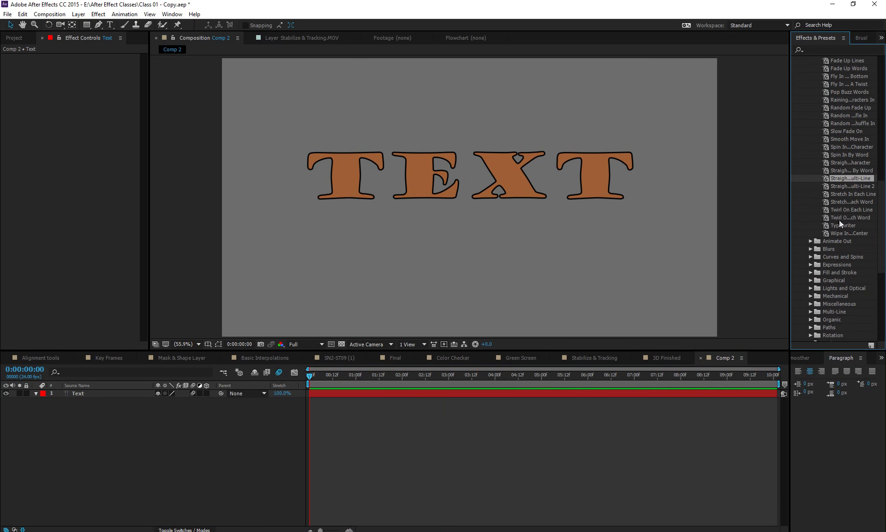
drag(834, 203, 463, 169)
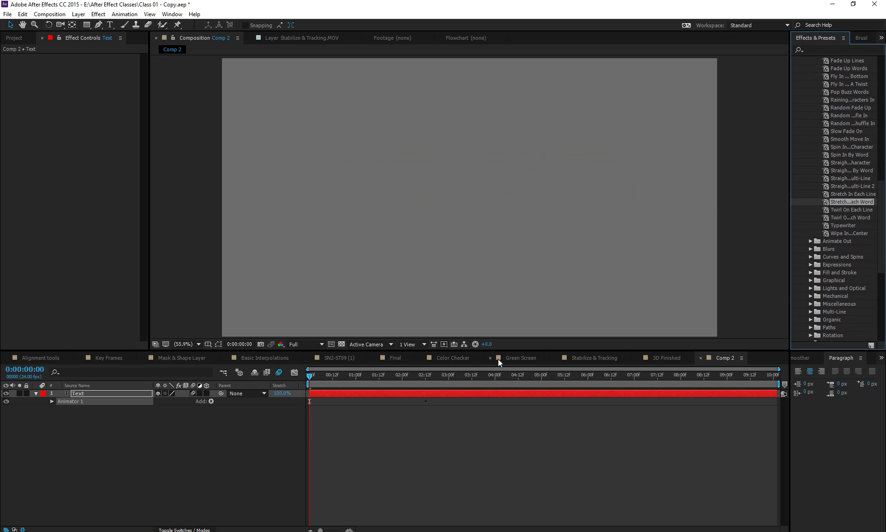
key(space)
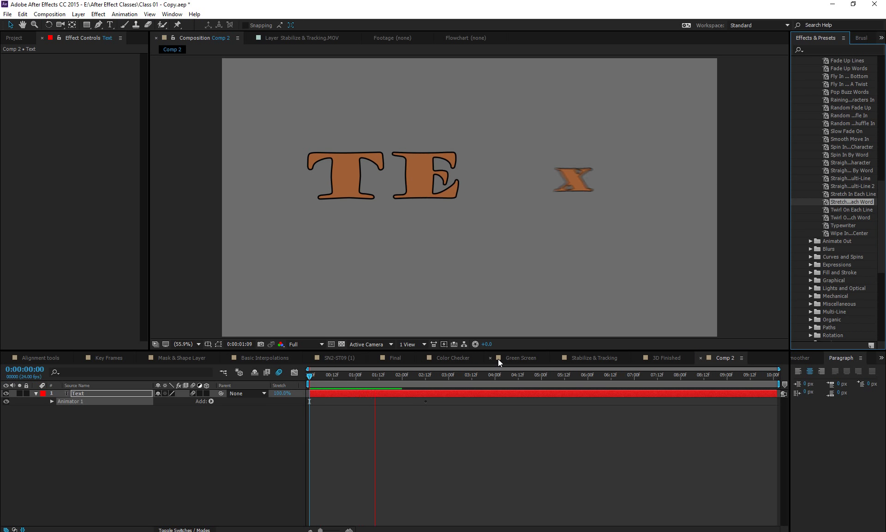
click(561, 261)
Search the installed programs for "brid" and launch Adobe Bridge CS6 (64bit)
key(super)
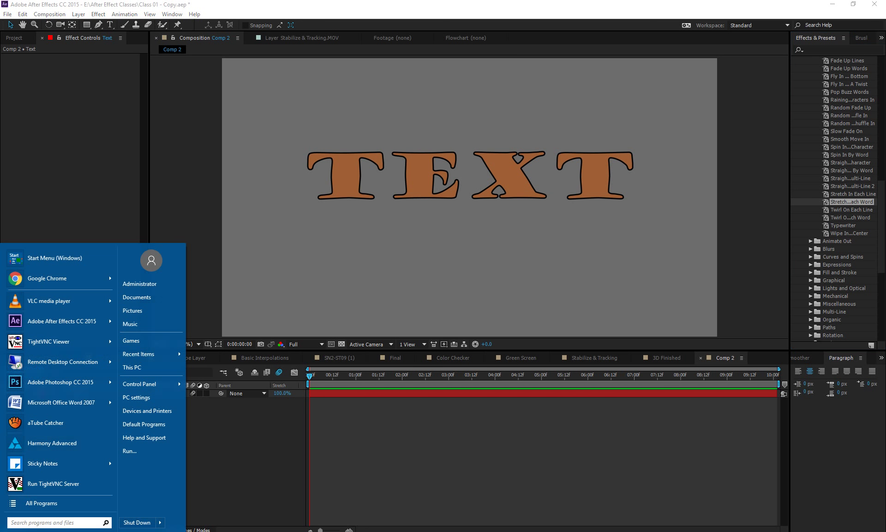
key(super)
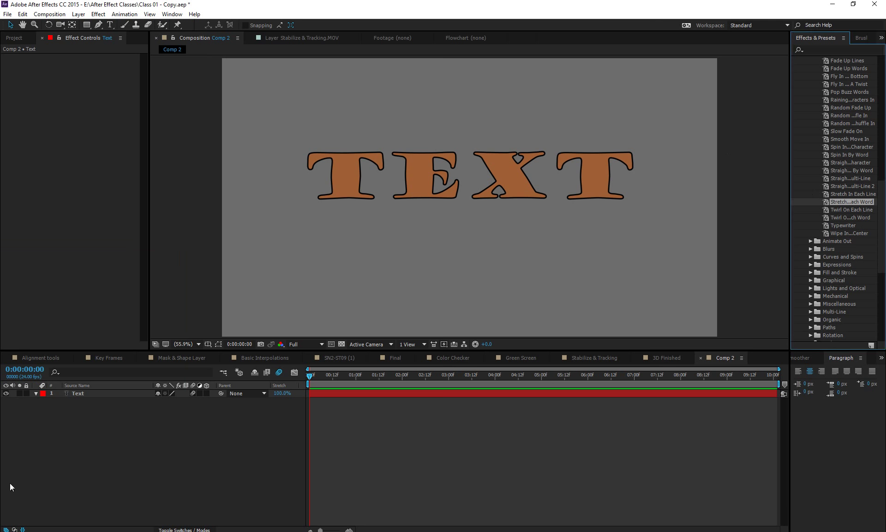
click(6, 529)
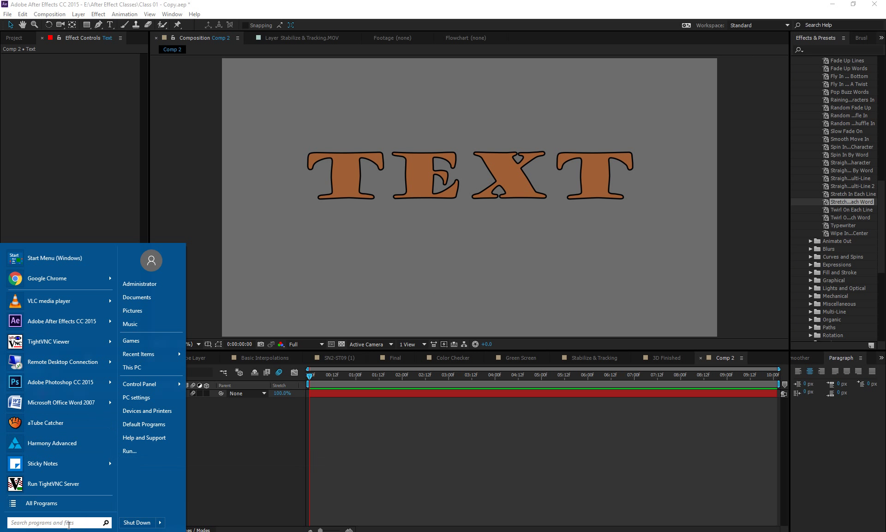
text(b)
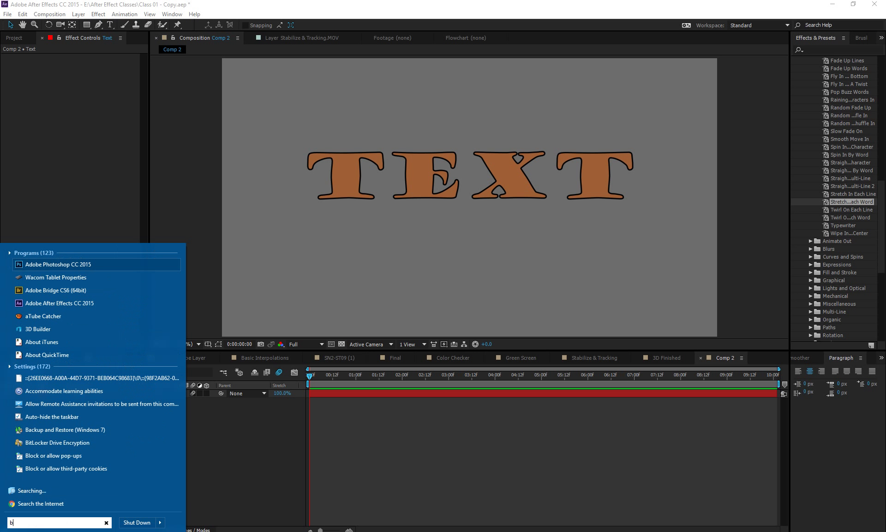
text(ri)
text(d)
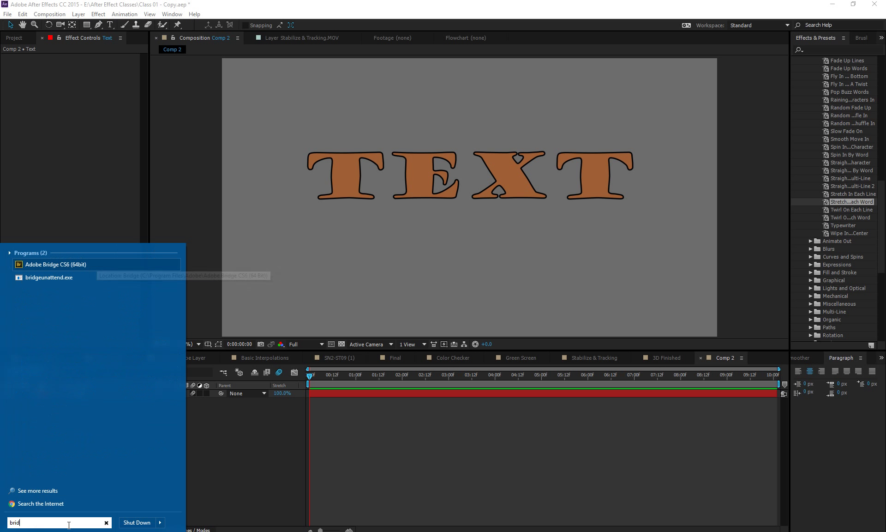
click(51, 265)
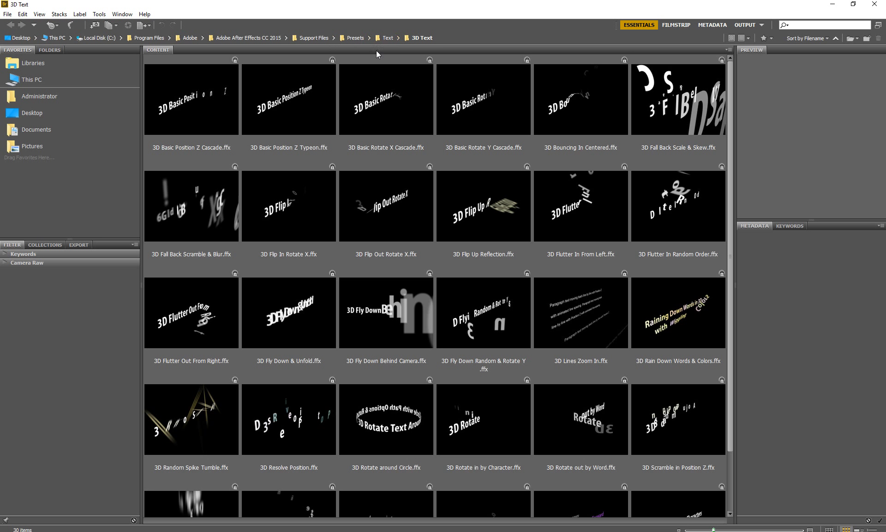
Reopen the 3D Text presets folder and preview 3D Basic Position Z Cascade, 3D Fall Back Scramble & Blur and 3D Fly Down Random & Rotate Y
click(387, 38)
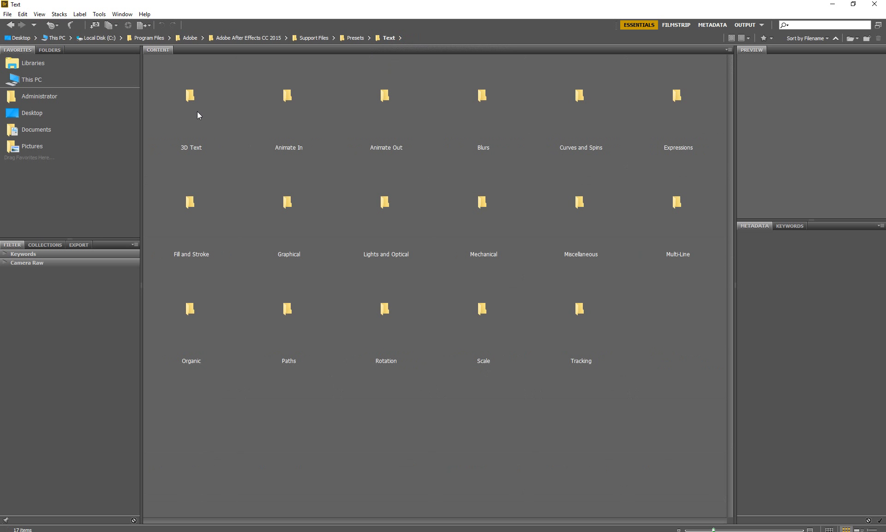
double_click(226, 121)
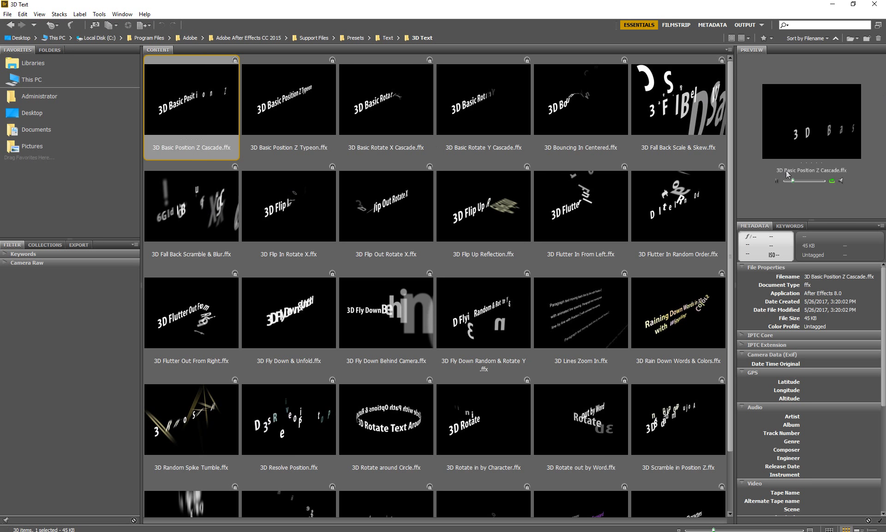
click(203, 212)
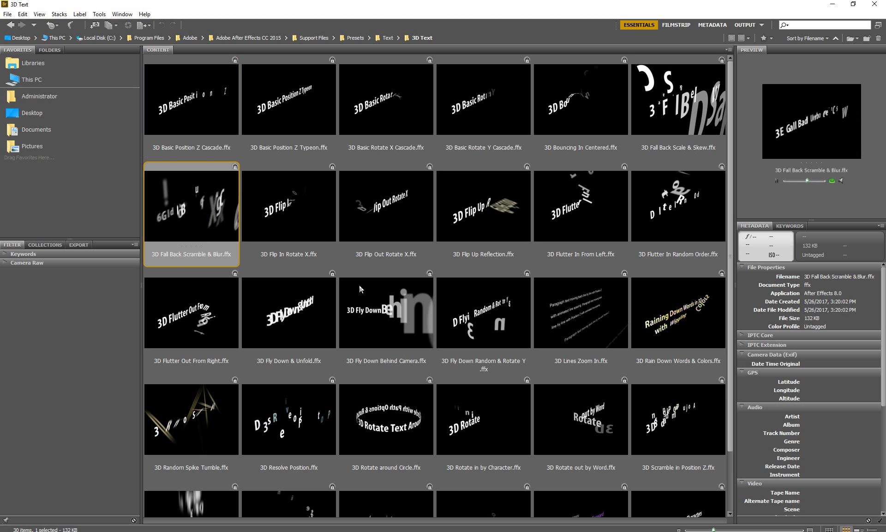
click(477, 322)
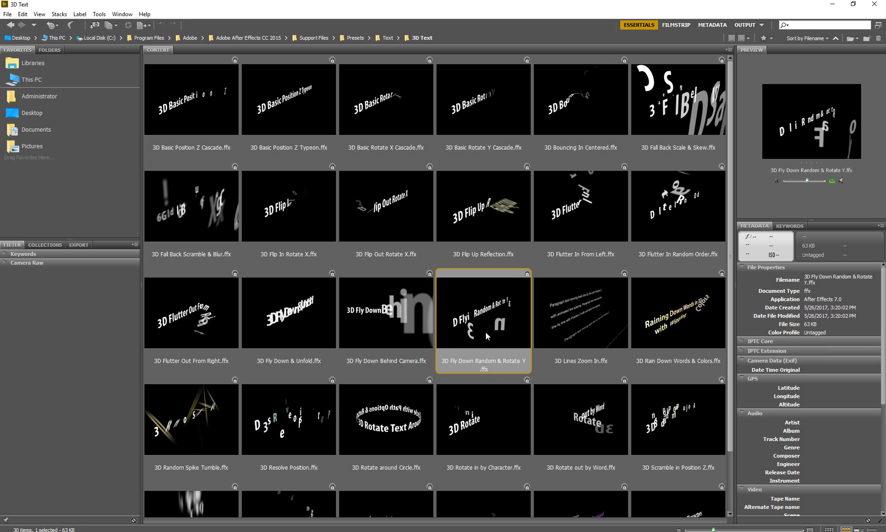
Preview the 3D Rotate around Circle, 3D Random Spike Tumble and 3D Tumble Words Forward presets
scroll(486, 332, down, 3)
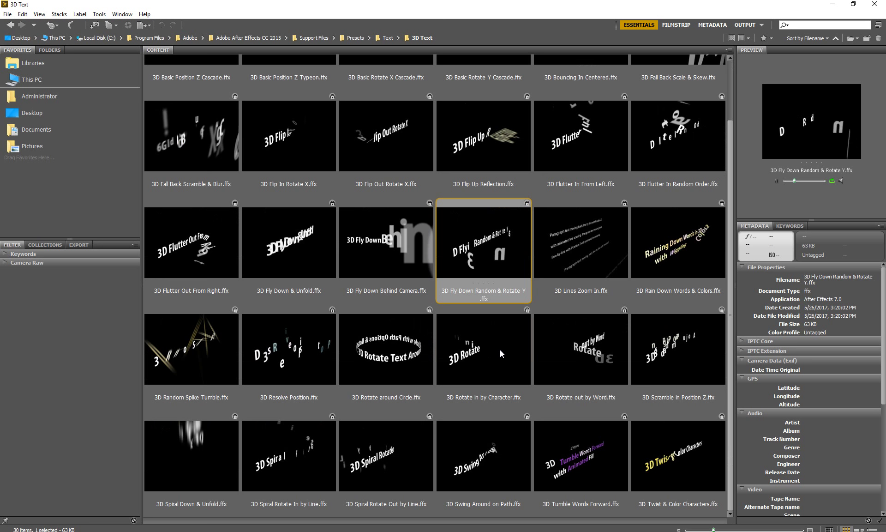
key(Down)
key(Left)
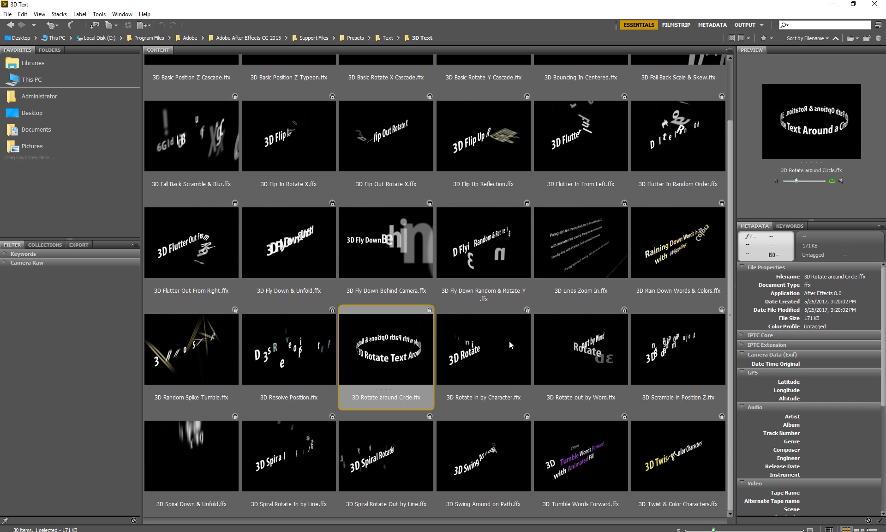
click(191, 342)
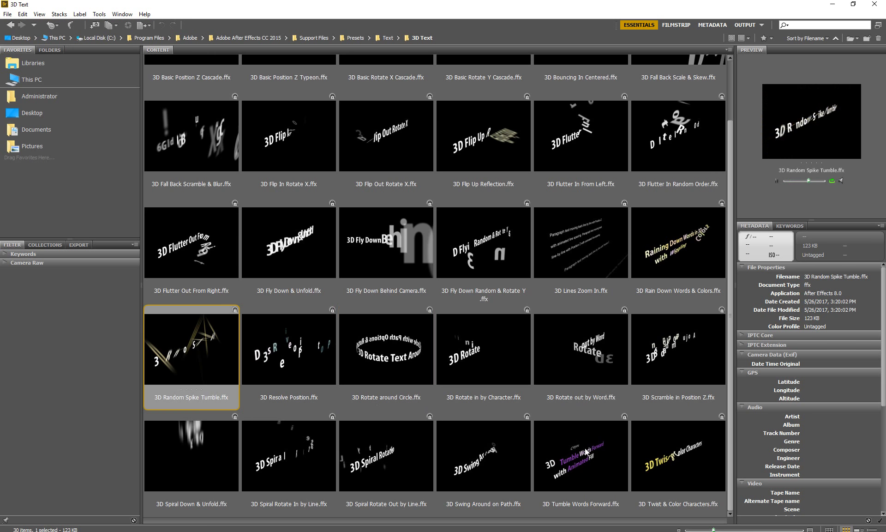
click(553, 454)
scroll(492, 134, up, 2)
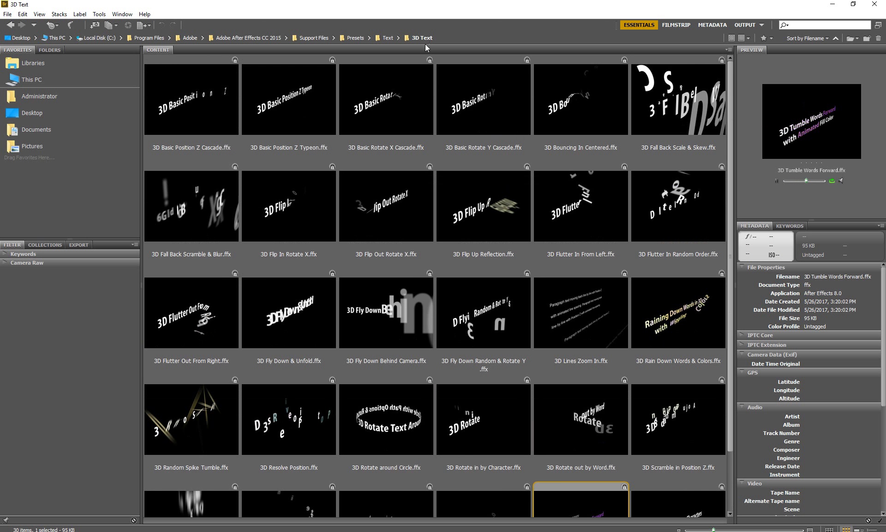
Open the Animate In folder of the Text presets and preview Random Word Shuffle In
click(388, 39)
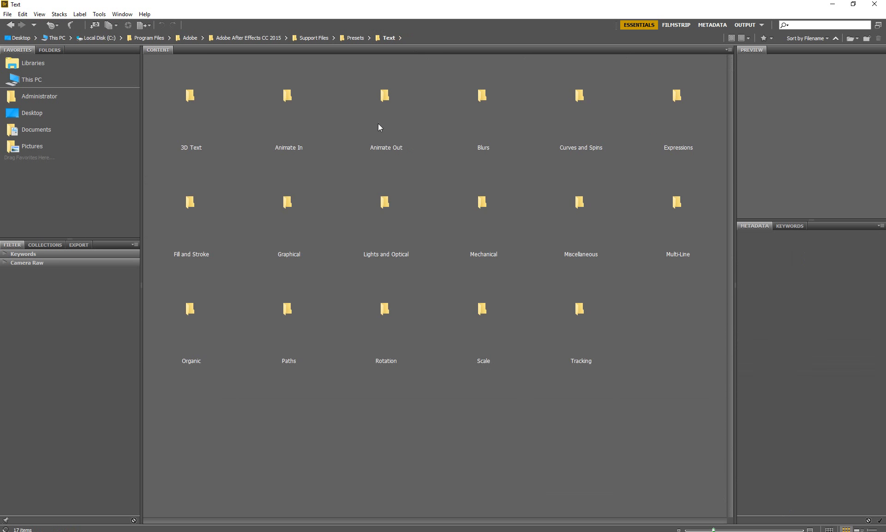
double_click(313, 122)
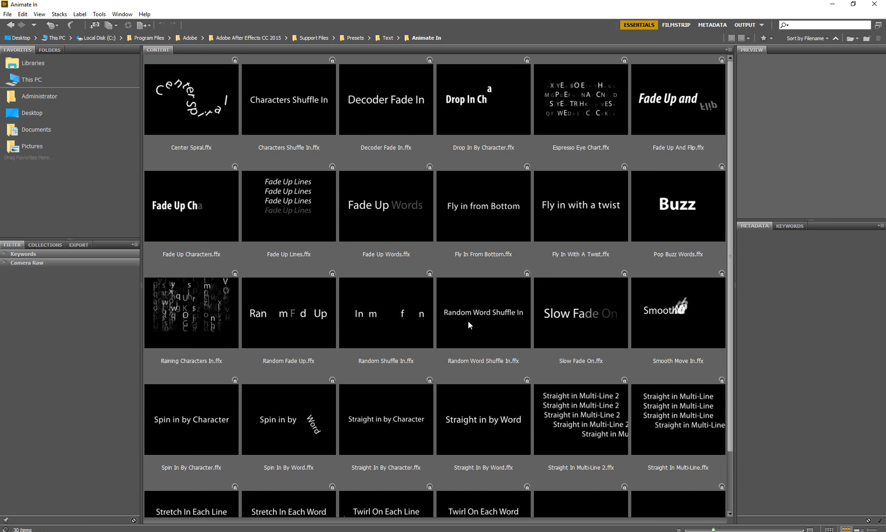
click(468, 323)
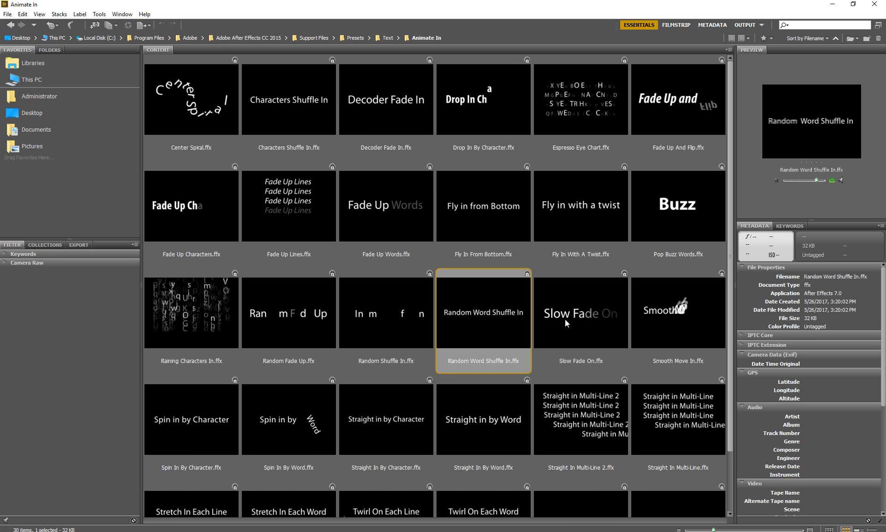
Preview the Slow Fade On, Smooth Move In, Straight In By Character, Straight In By Word and Twirl On Each Line presets
click(583, 322)
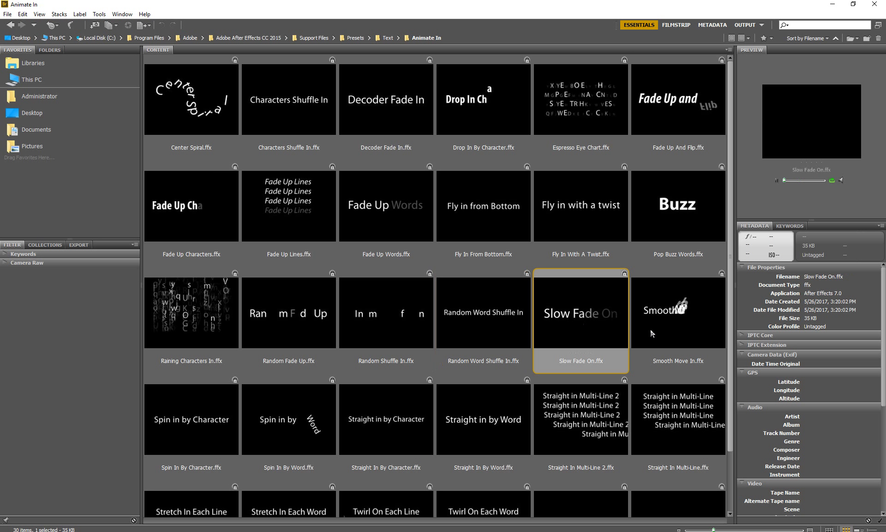
click(673, 317)
scroll(359, 341, down, 2)
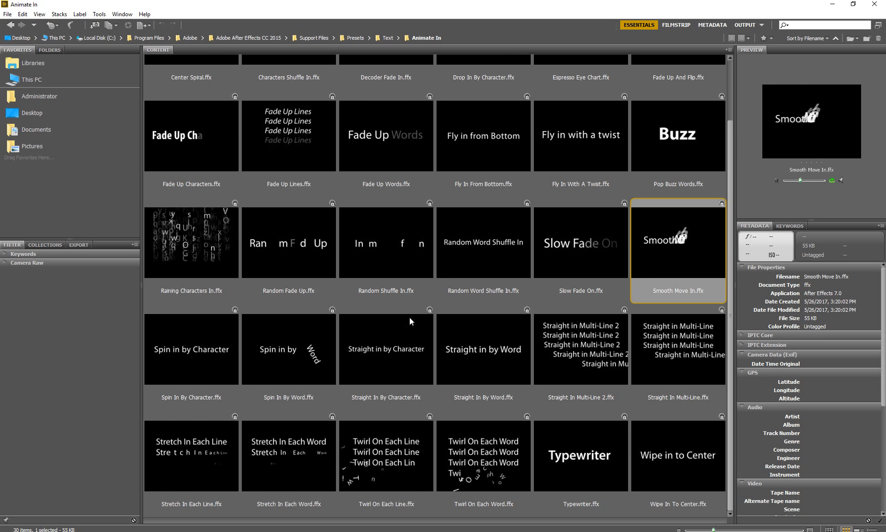
click(375, 354)
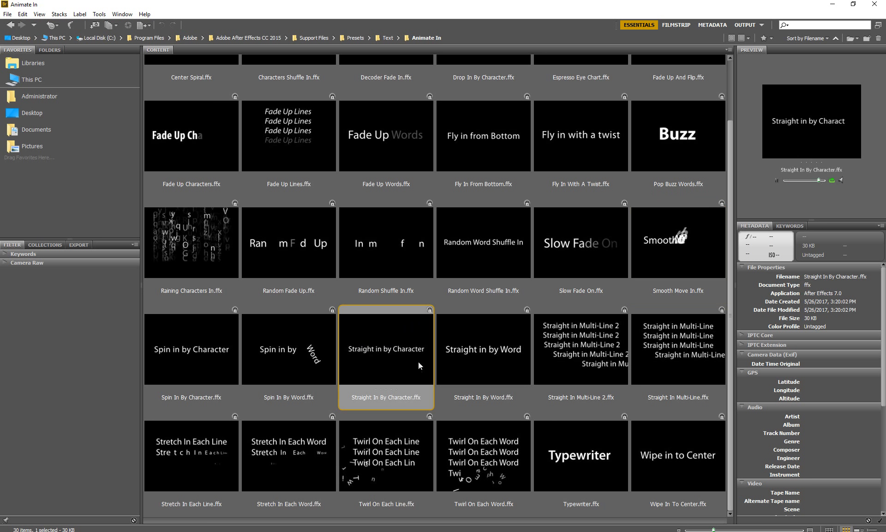
click(471, 357)
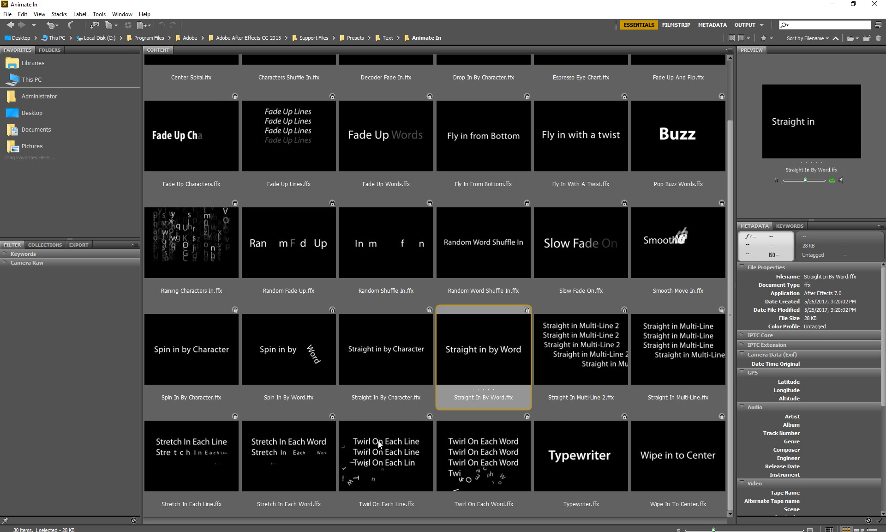
click(408, 429)
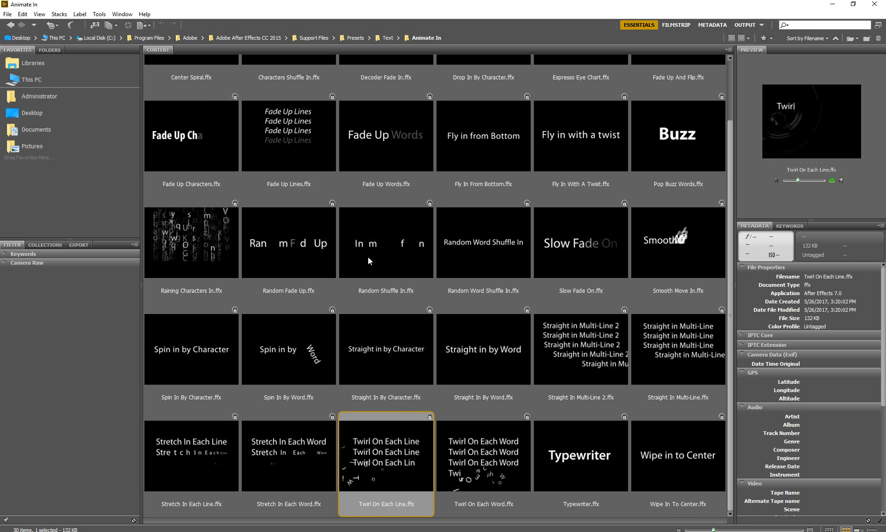
Preview the Espresso Eye Chart, Pop Buzz Words and Fly In With A Twist presets in the Animate In folder
scroll(368, 256, up, 2)
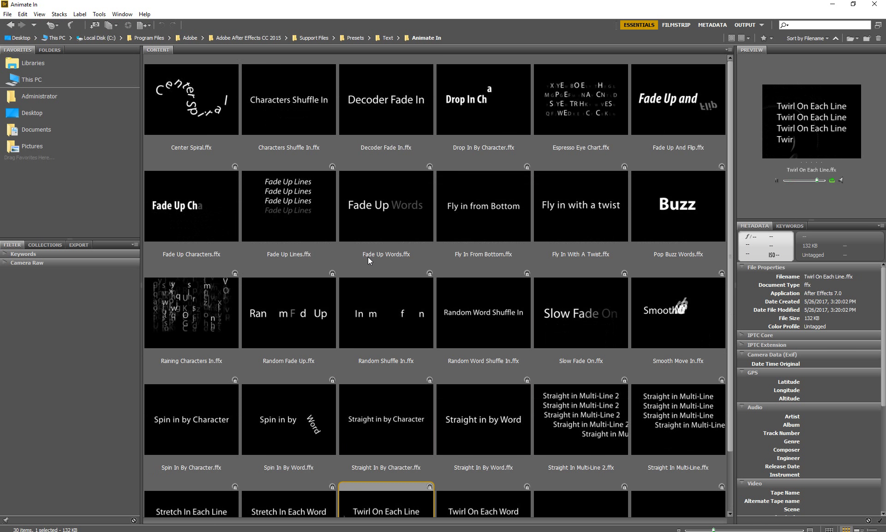
click(578, 109)
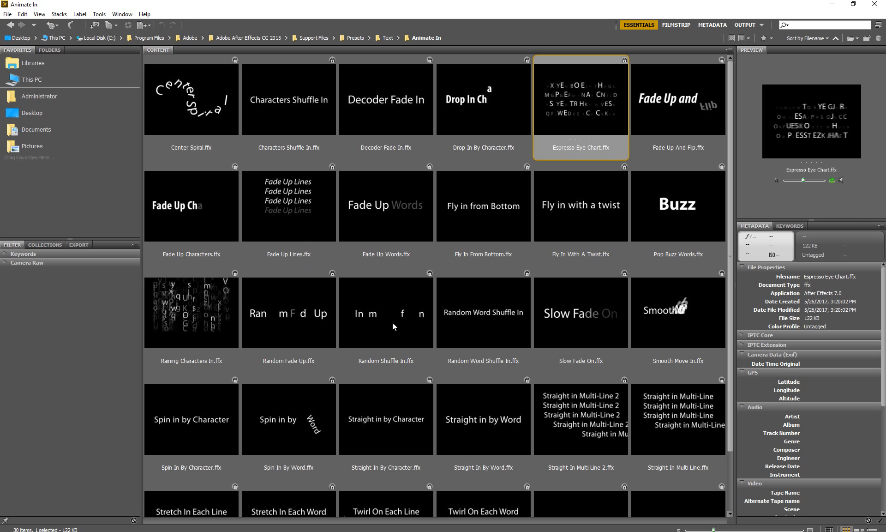
scroll(393, 322, down, 2)
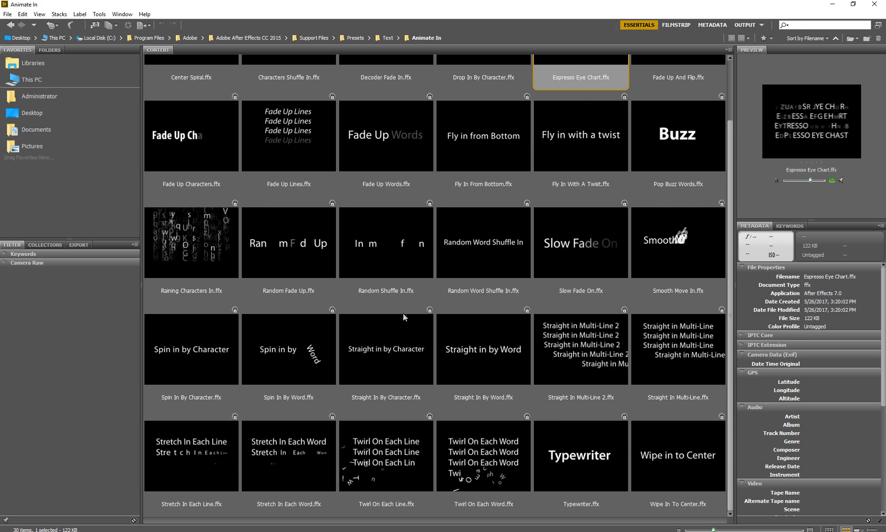
click(650, 137)
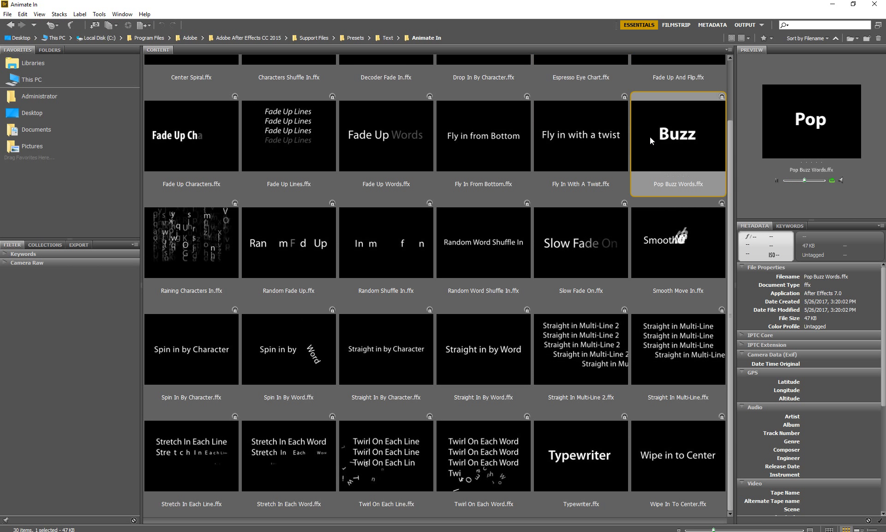
click(577, 142)
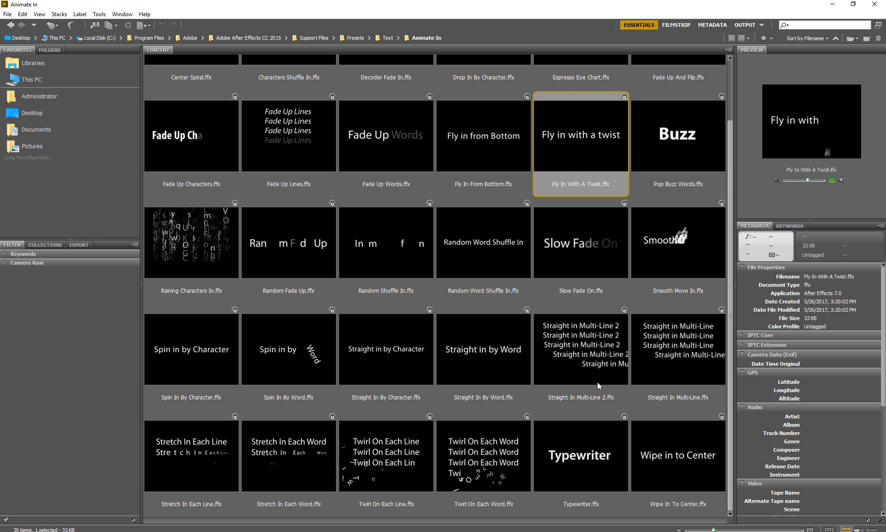
scroll(516, 355, up, 2)
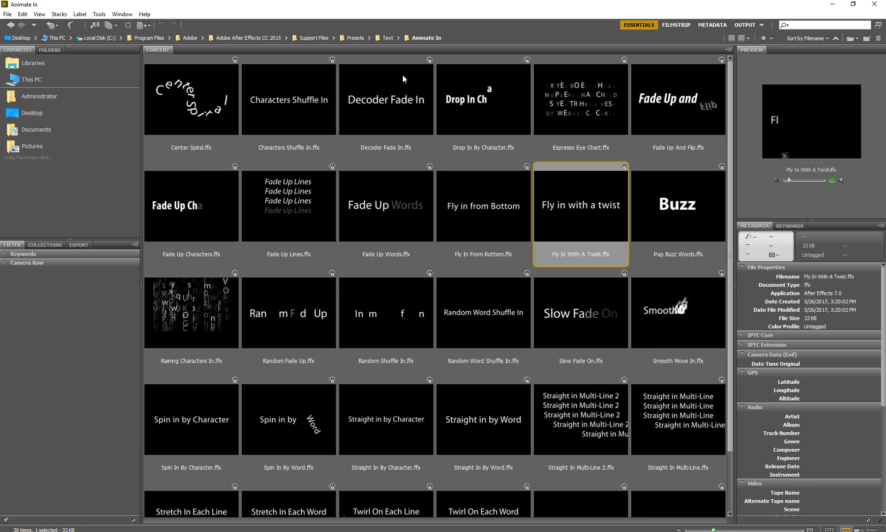
Open the Mechanical folder of the Text presets and preview Algorithm, Automation and Algorithm Loop
click(386, 38)
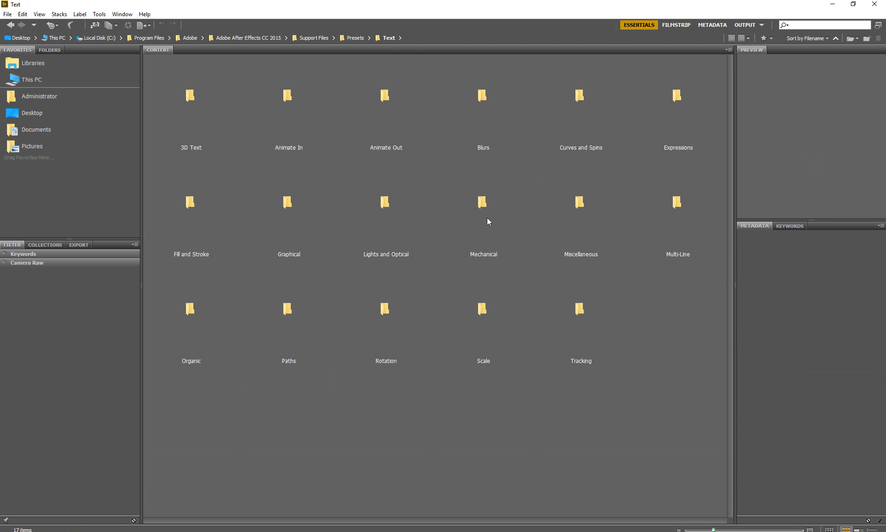
double_click(486, 218)
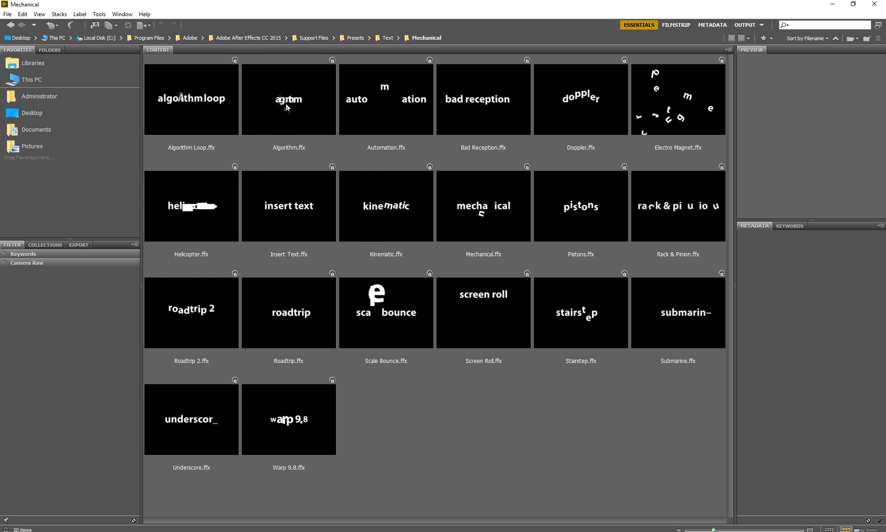
click(286, 104)
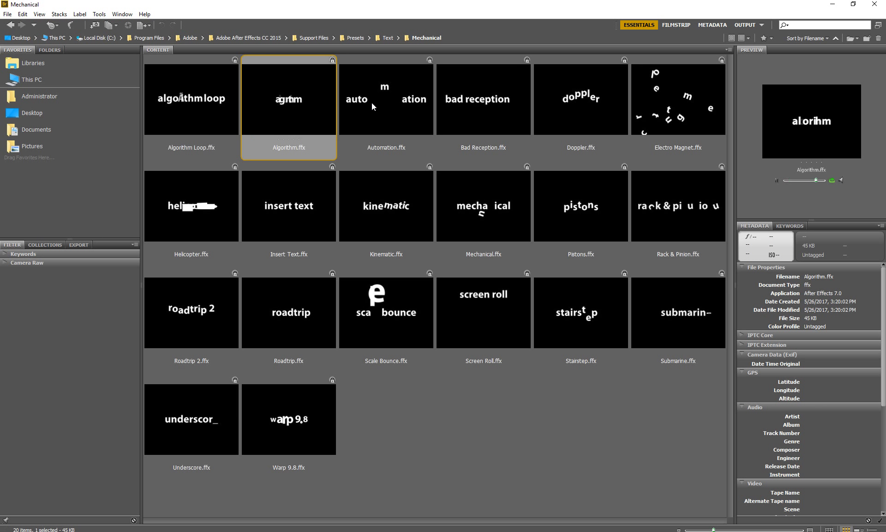
click(373, 103)
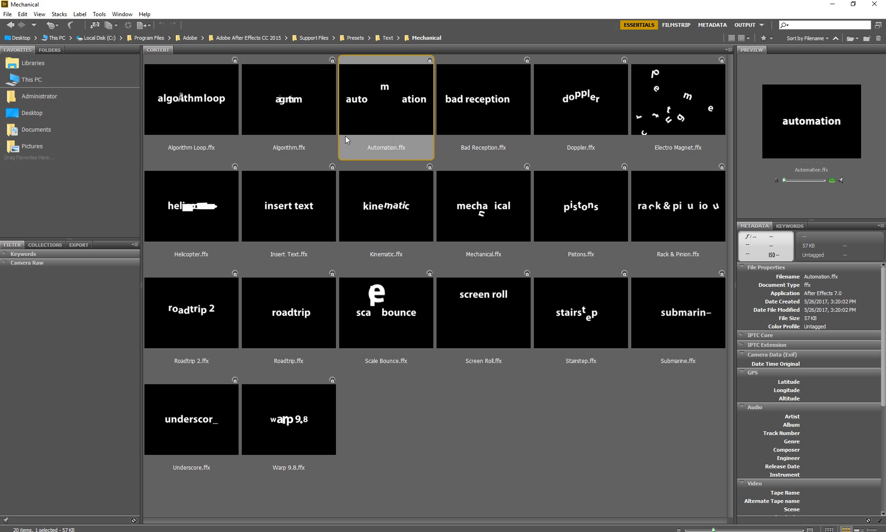
click(221, 103)
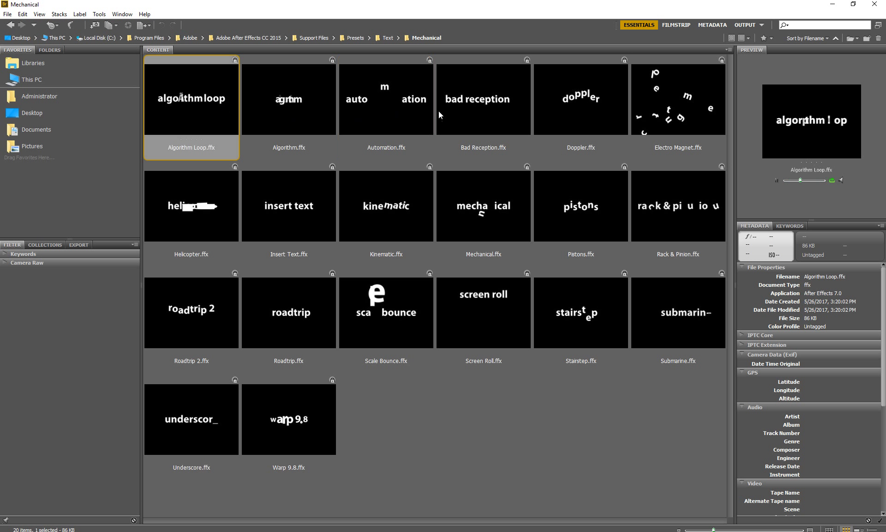
Preview the Bad Reception, Doppler, Electro Magnet, Helicopter and Kinematic presets
click(484, 110)
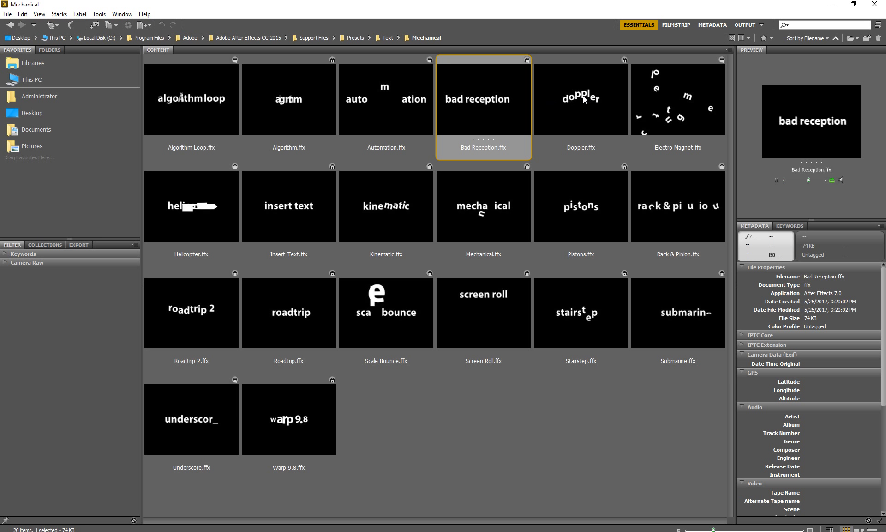
click(583, 96)
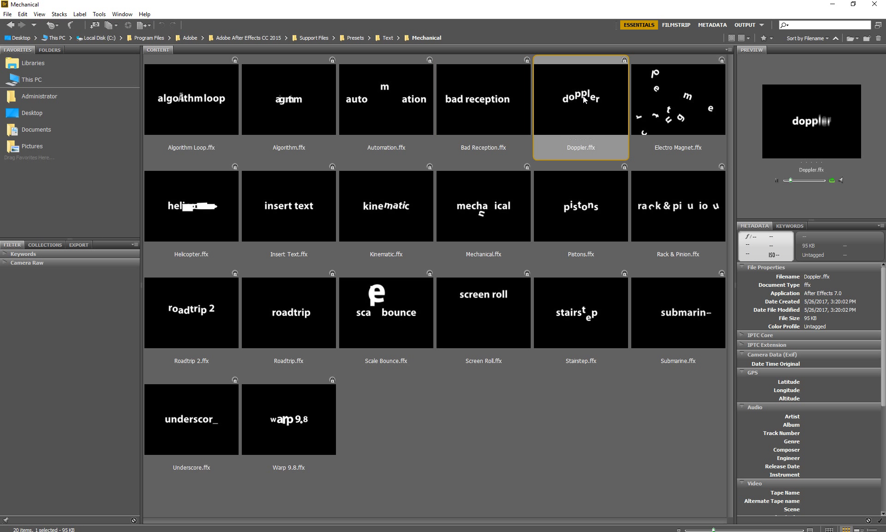
click(654, 101)
click(211, 211)
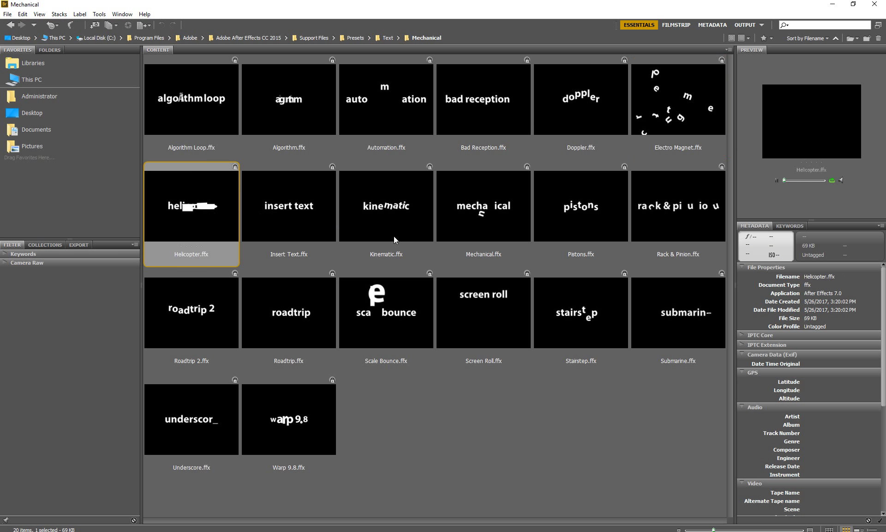
click(394, 211)
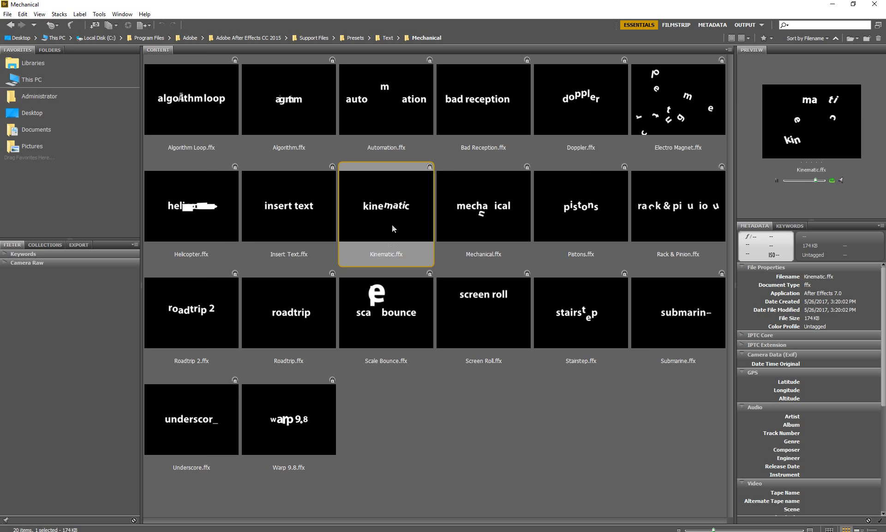
Close Adobe Bridge and return to Comp 2 in After Effects
click(875, 4)
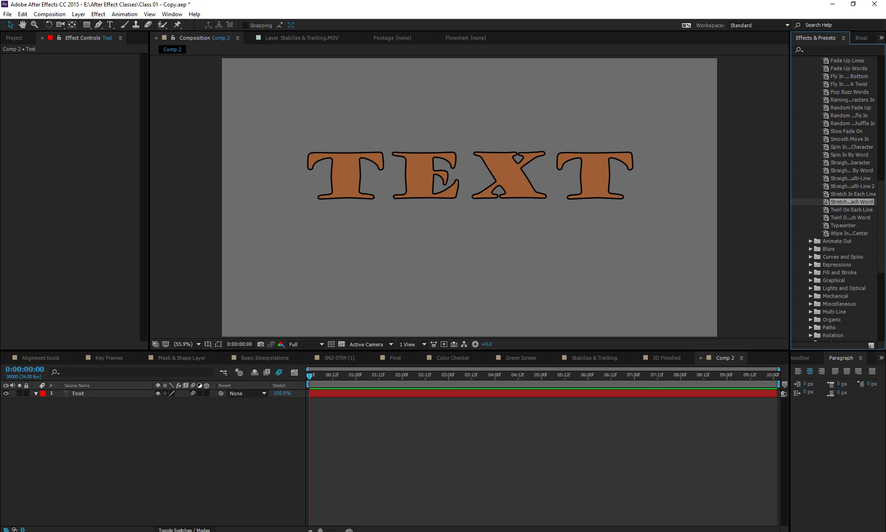
key(alt+Tab)
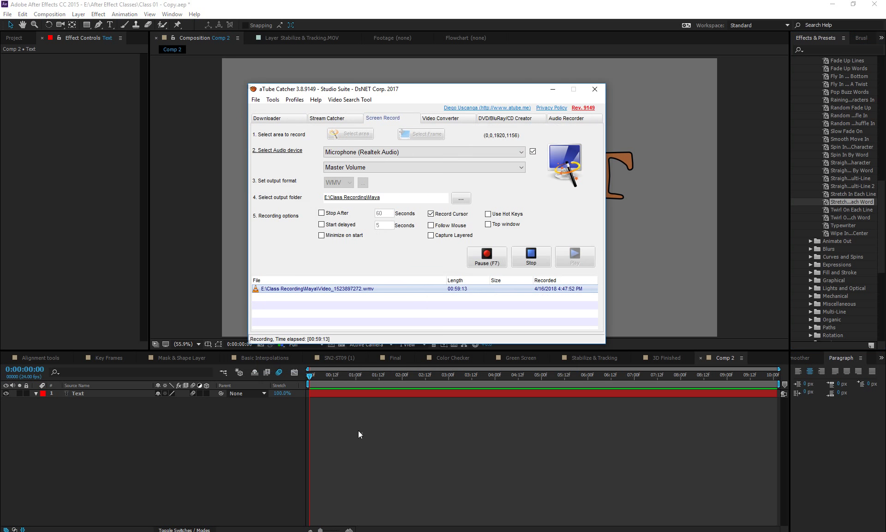